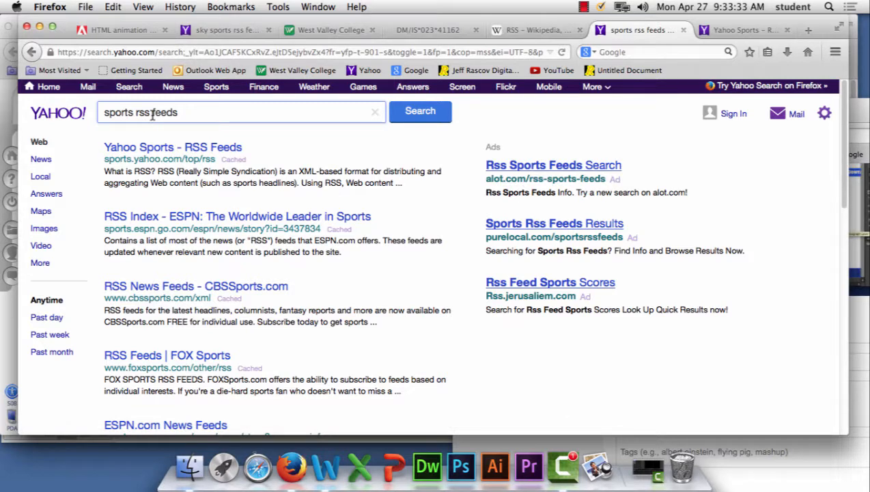
# Step: Open the Yahoo Sports RSS feeds page from the search results and view the NHL news feed
pyautogui.click(197, 148)
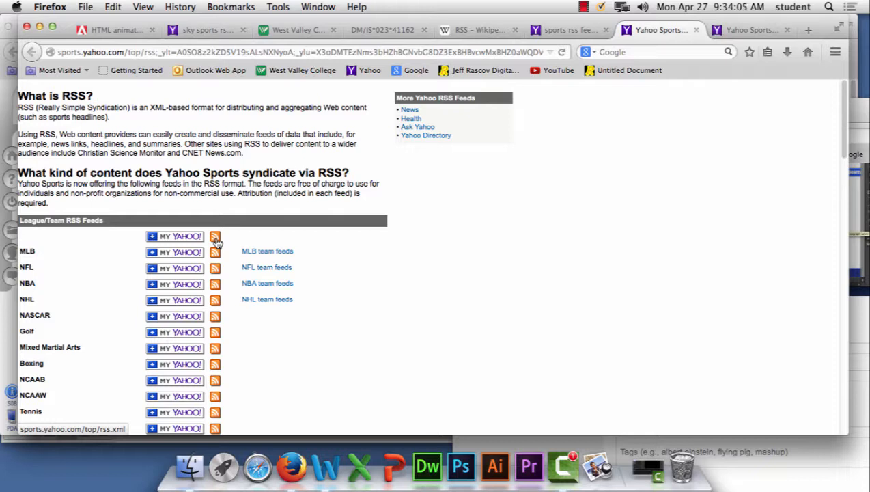
pyautogui.scroll(-3, 348, 285)
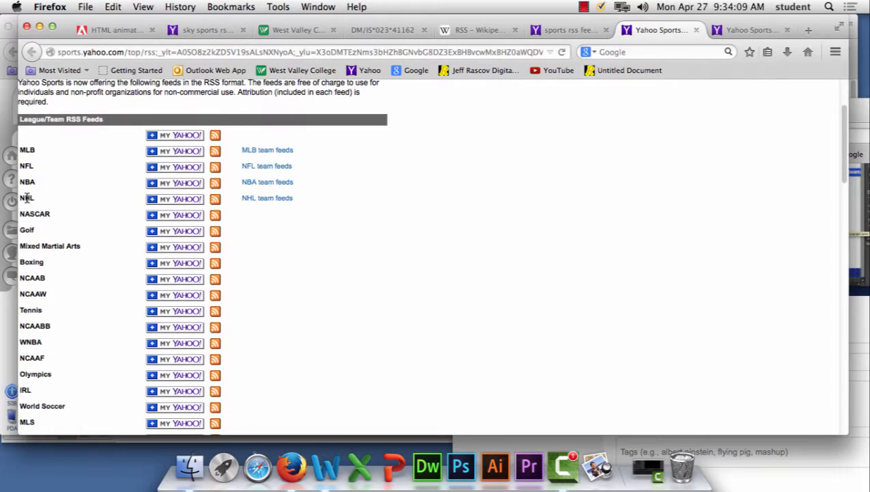
pyautogui.click(215, 200)
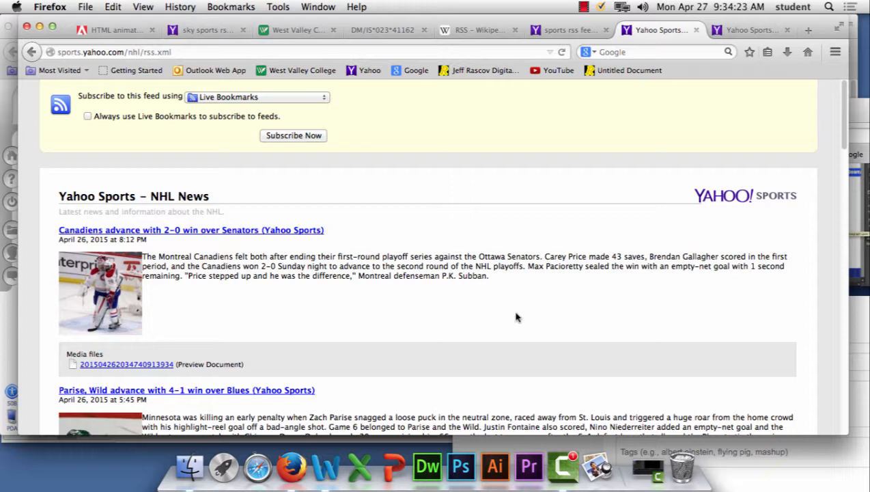
pyautogui.scroll(-5, 516, 316)
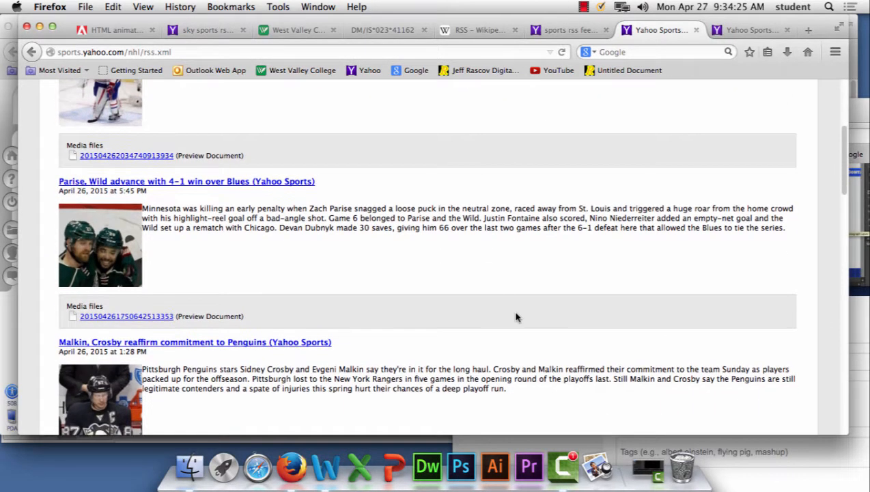
pyautogui.scroll(-1, 516, 316)
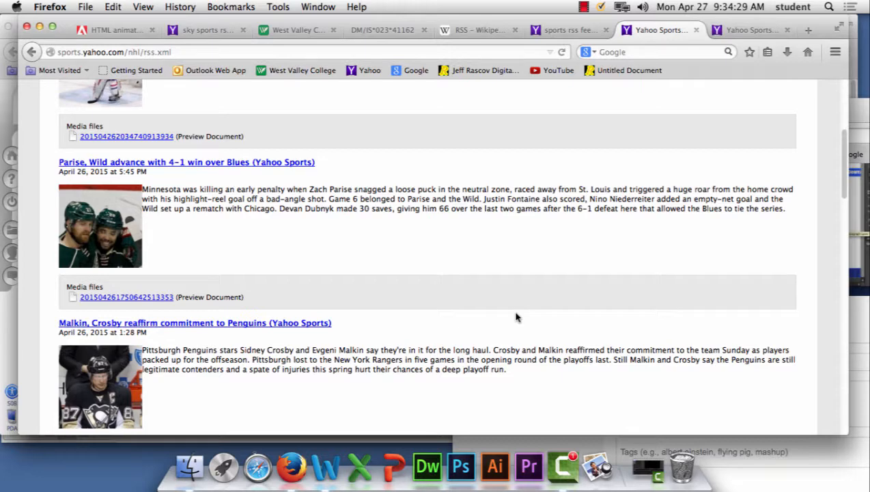
pyautogui.scroll(-5, 516, 317)
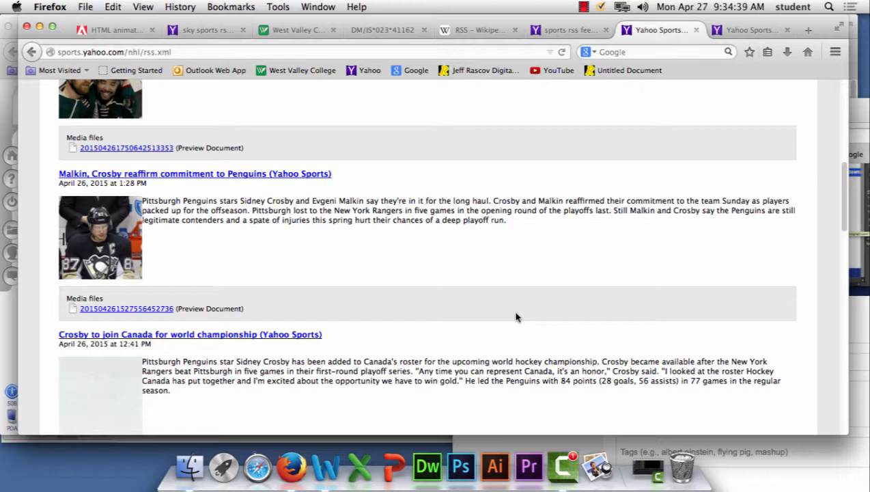
# Step: Copy the full web address of the NHL news feed
pyautogui.click(201, 52)
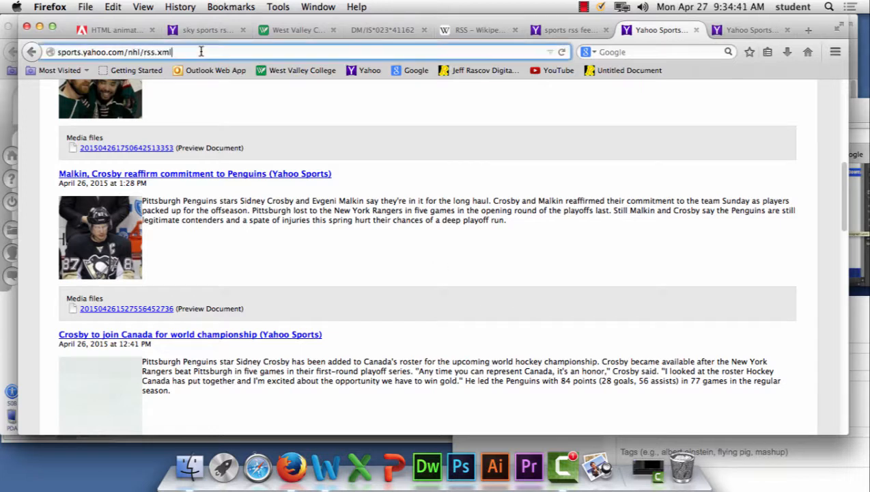
pyautogui.moveTo(201, 52); pyautogui.dragTo(50, 53)
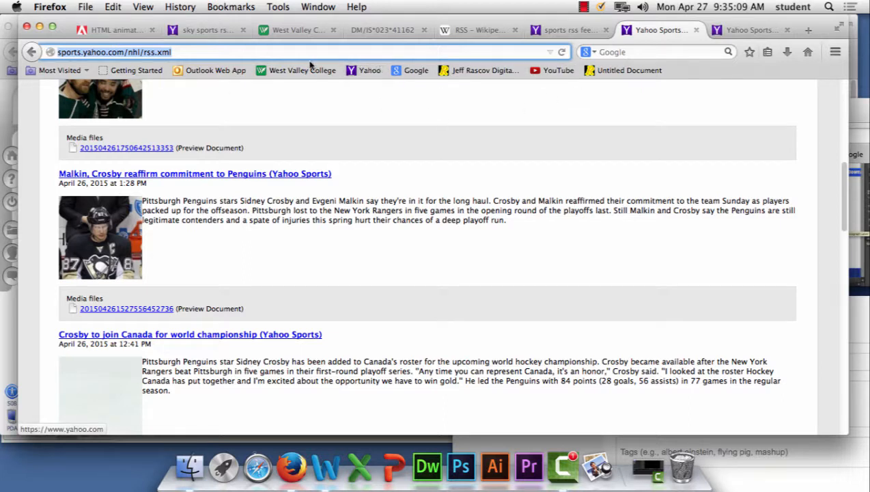
pyautogui.click(191, 54)
pyautogui.moveTo(194, 54); pyautogui.dragTo(52, 51)
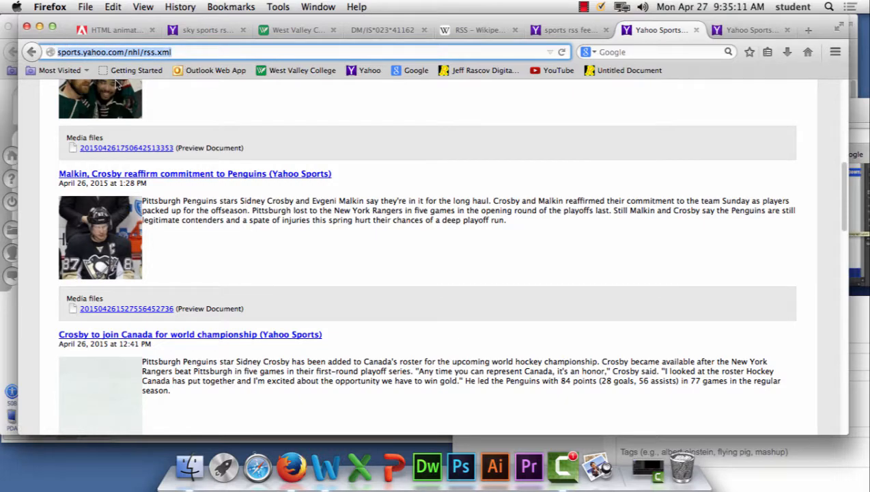
pyautogui.scroll(10, 256, 110)
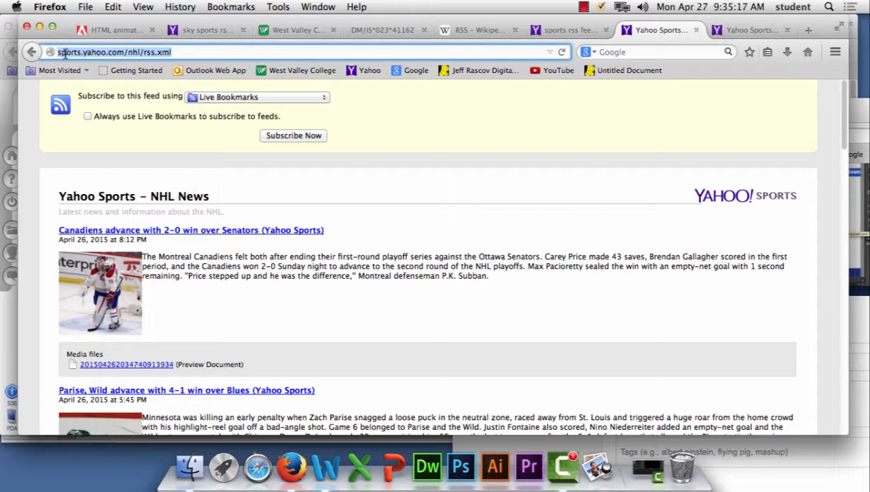
pyautogui.click(212, 52)
pyautogui.moveTo(182, 51); pyautogui.dragTo(40, 52)
pyautogui.press('super+c')
# Step: Open rss.bloople.net from the course's week 13 links page and paste the NHL feed address as the RSS feed URL
pyautogui.click(382, 30)
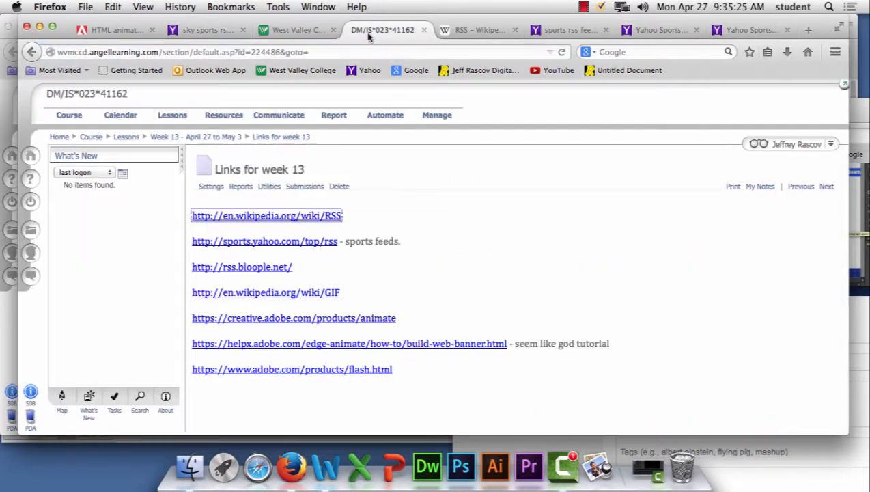
pyautogui.click(255, 272)
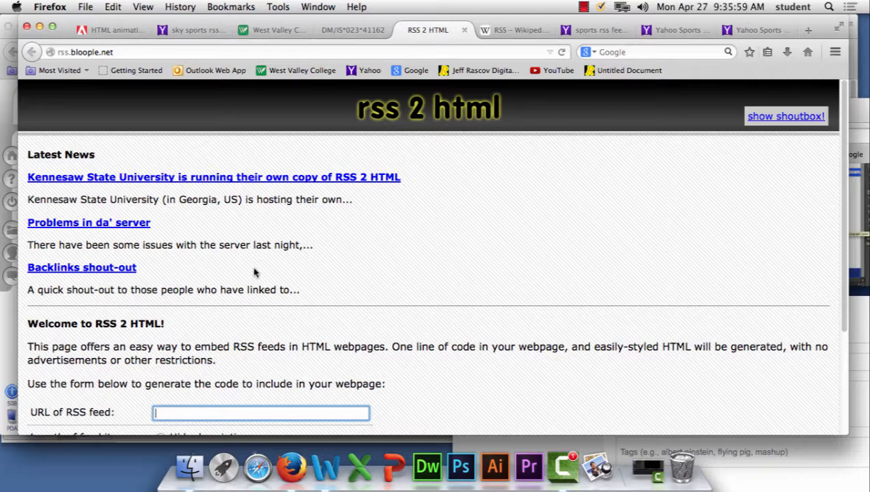
pyautogui.scroll(-3, 420, 348)
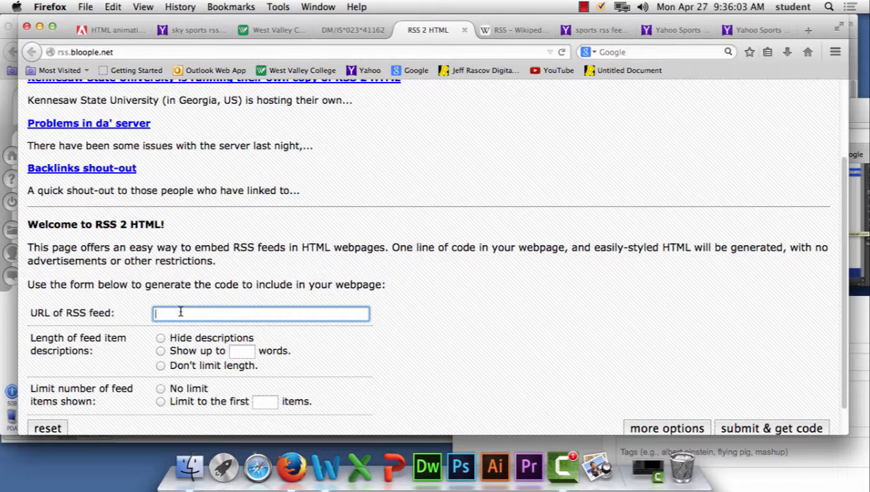
pyautogui.press('super+v')
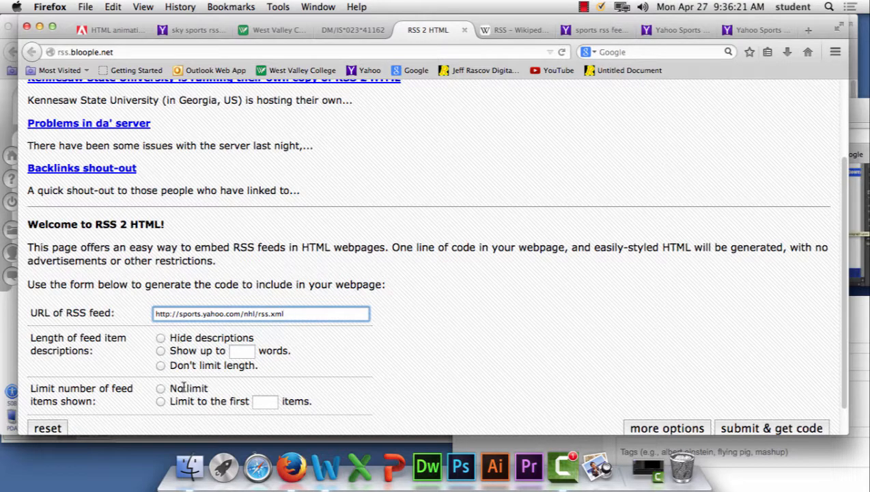
# Step: Limit the feed to the first 10 items and generate the embed code
pyautogui.scroll(-1, 185, 389)
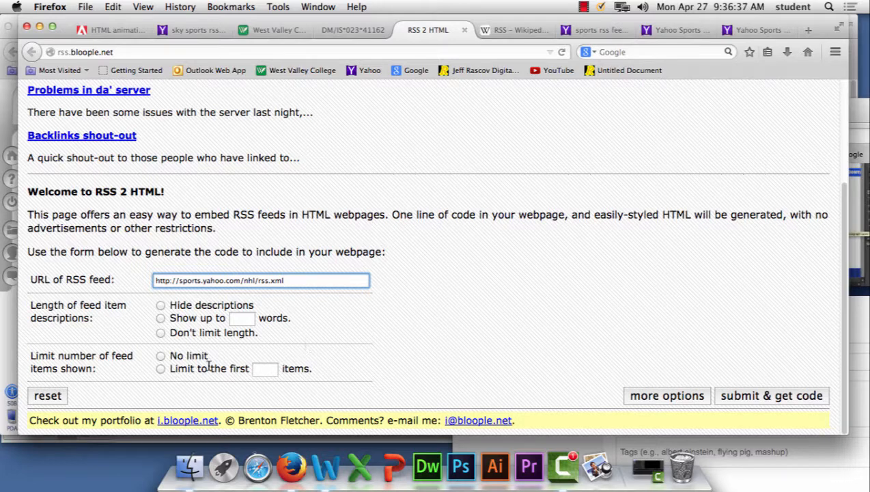
pyautogui.click(161, 369)
pyautogui.click(267, 368)
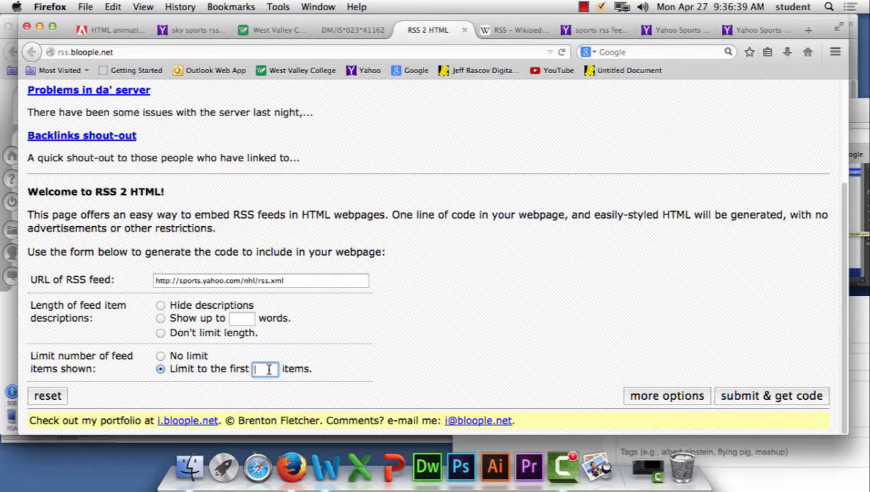
pyautogui.write('10')
pyautogui.click(750, 397)
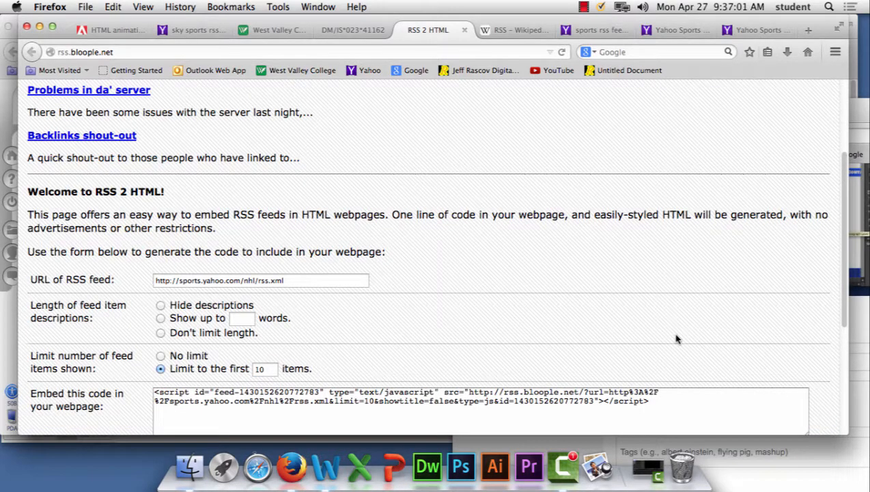
# Step: Select the entire generated script code for embedding the feed in a webpage
pyautogui.scroll(-3, 675, 339)
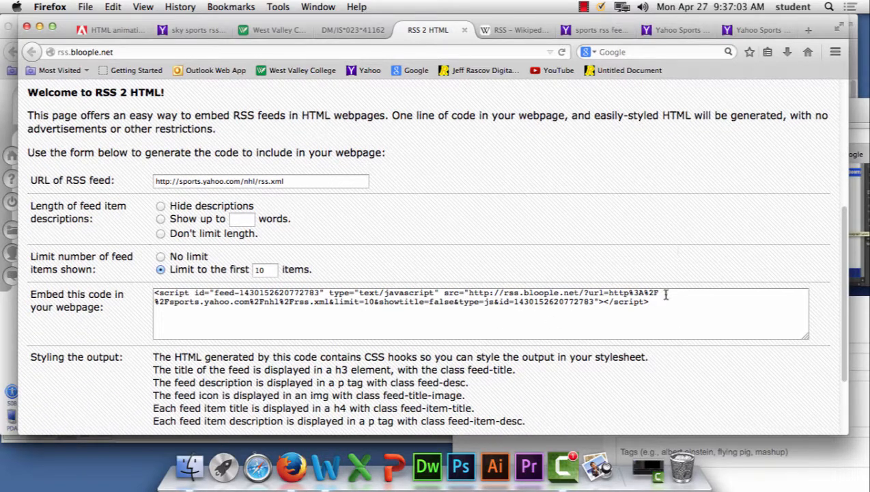
pyautogui.moveTo(659, 301); pyautogui.dragTo(147, 292)
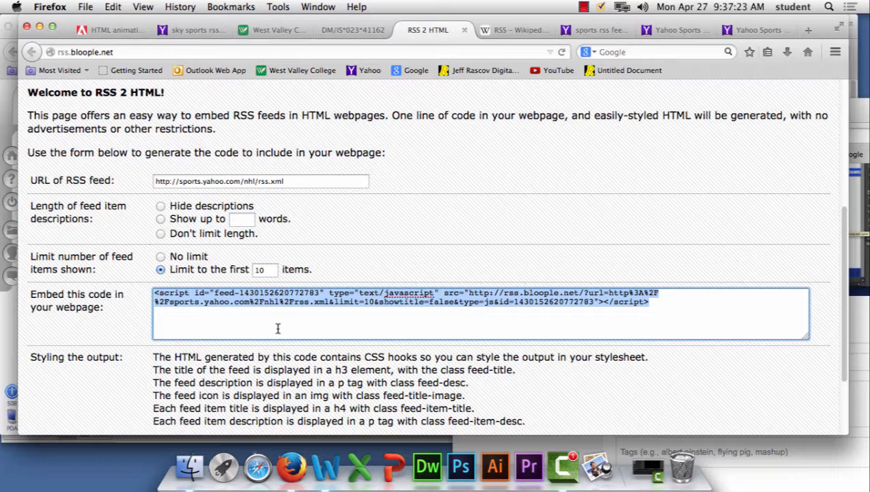
pyautogui.click(703, 311)
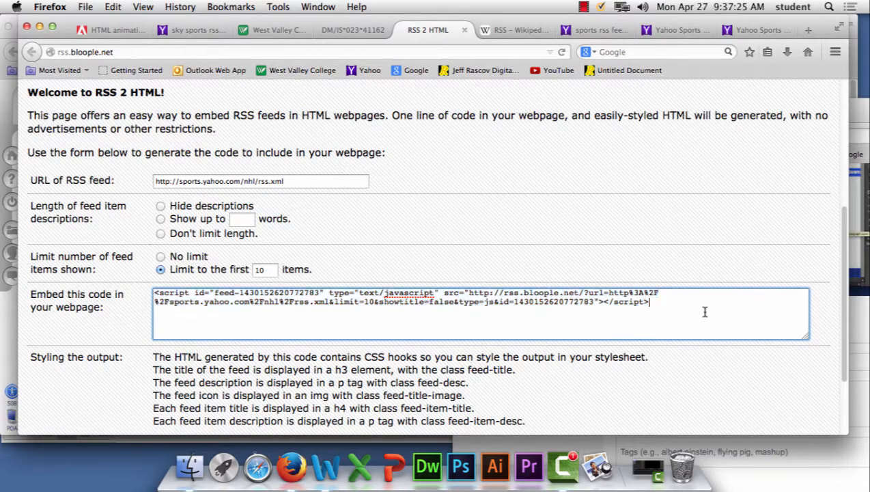
pyautogui.press('super+a')
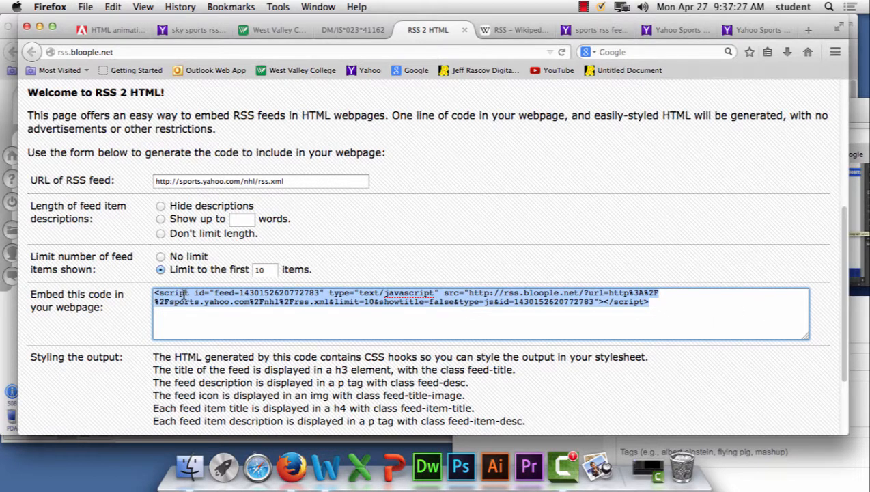
# Step: Switch to Dreamweaver, close the Welcome Screen and move the Files window fully into view
pyautogui.click(432, 475)
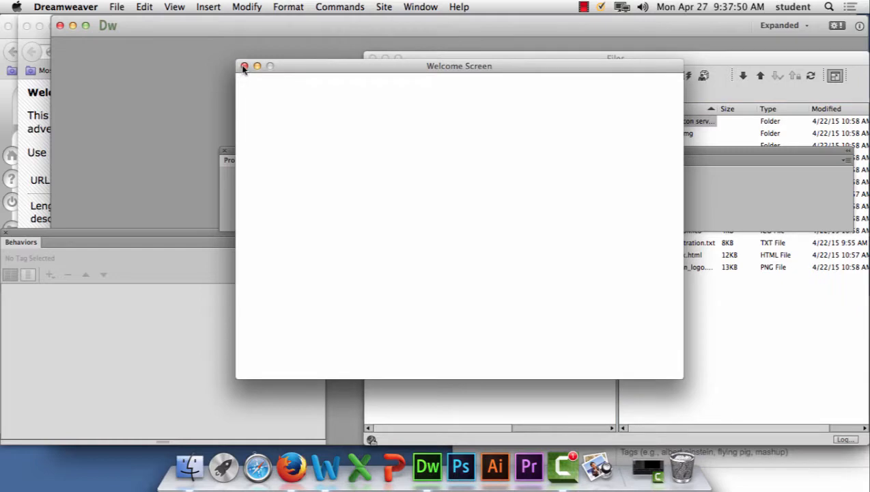
pyautogui.click(244, 66)
pyautogui.moveTo(557, 60); pyautogui.dragTo(351, 37)
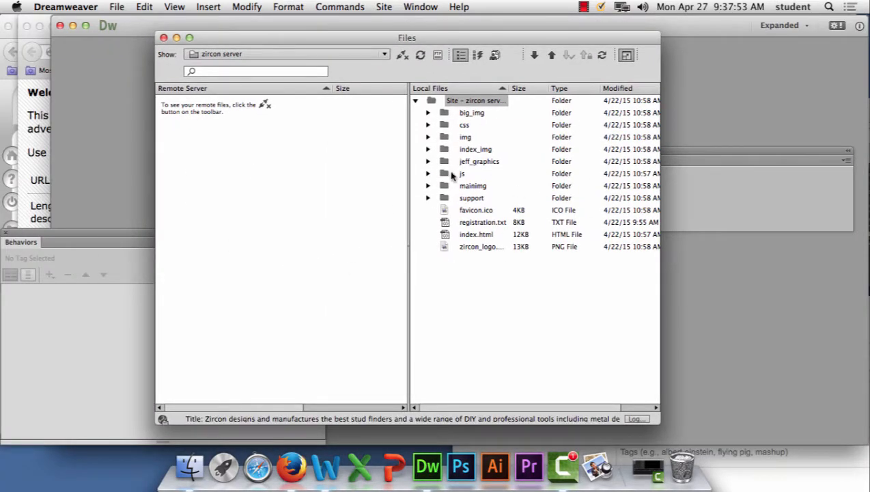
# Step: Switch the Files window to the ceramics site, continue to Manage Sites and start a new site named week13
pyautogui.click(299, 55)
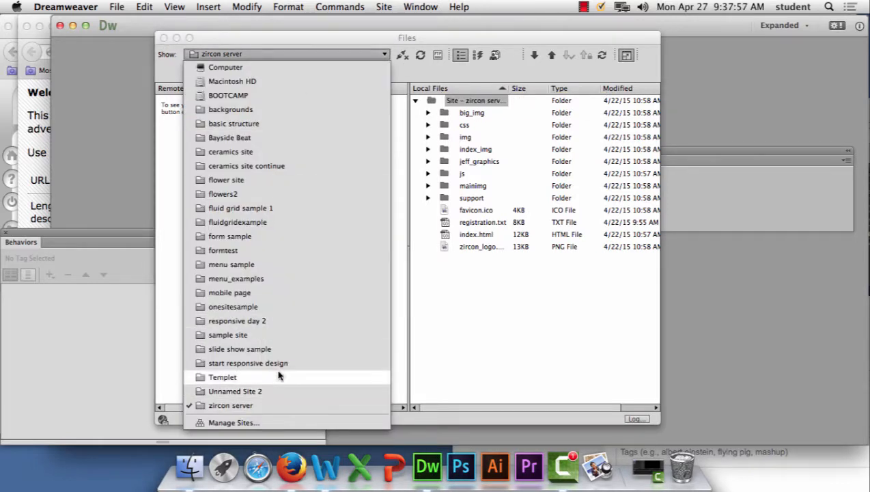
pyautogui.click(297, 151)
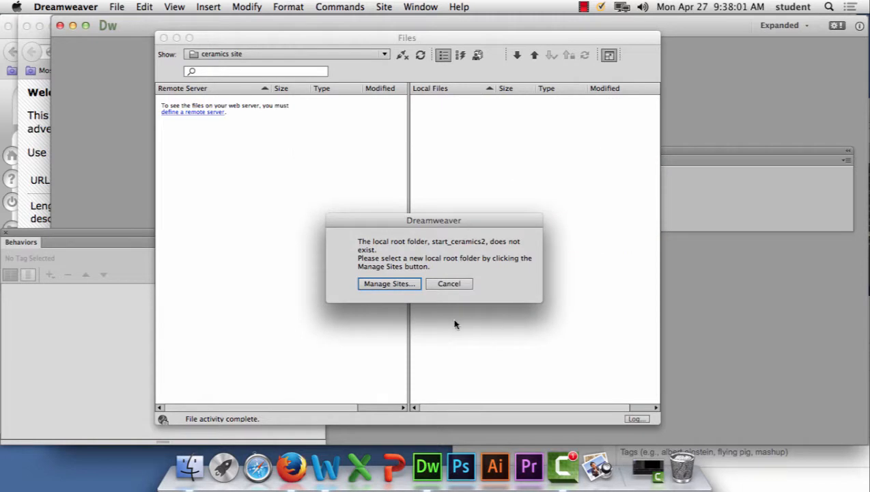
pyautogui.click(403, 284)
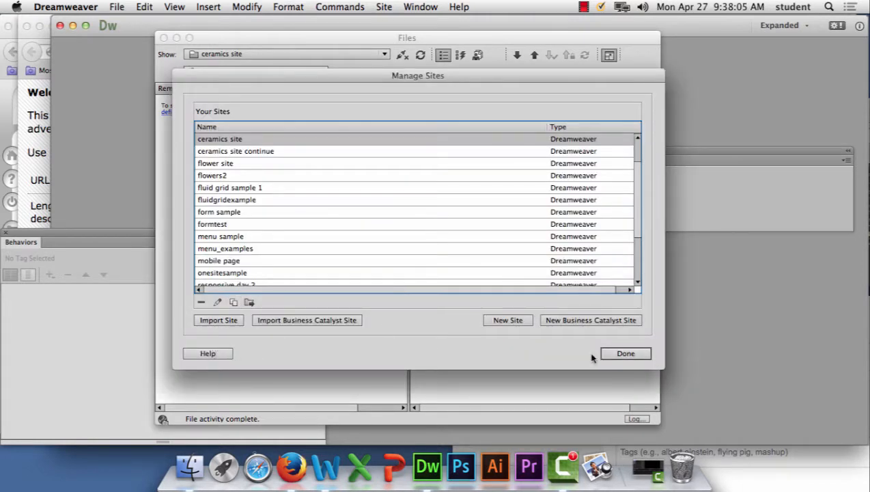
pyautogui.click(493, 320)
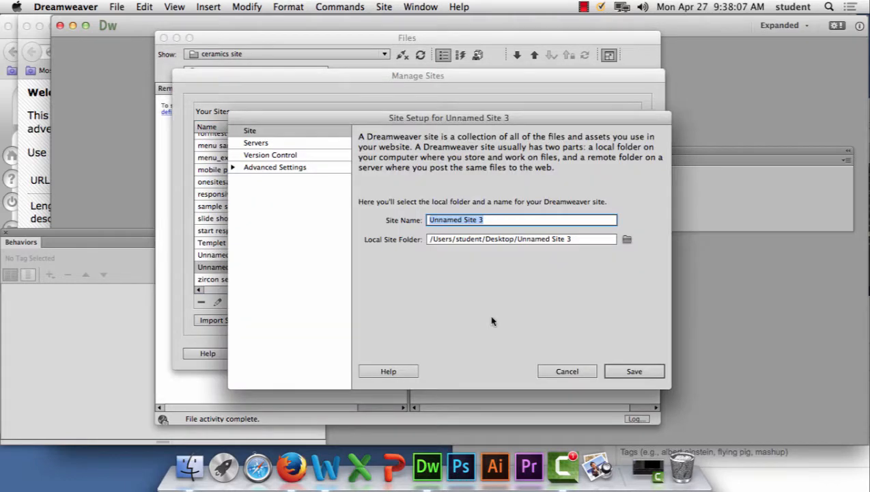
pyautogui.write('w')
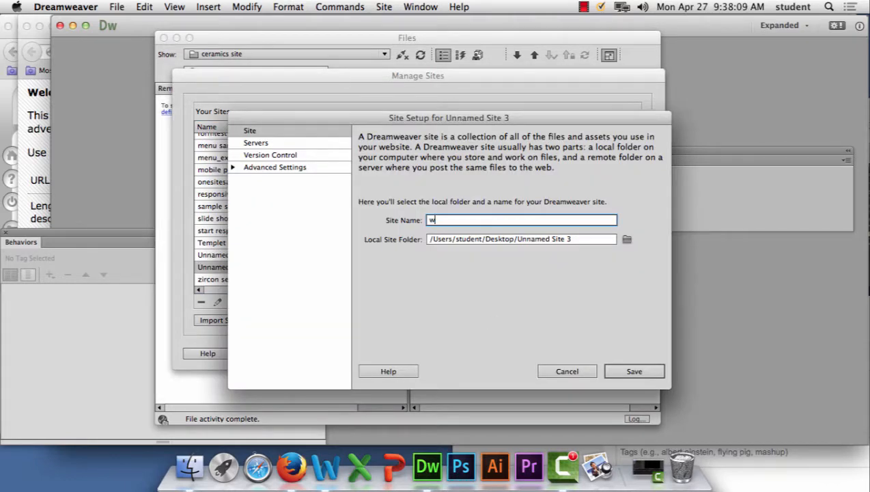
pyautogui.write('eek13')
# Step: Create a Desktop folder named week13 as the site's local folder, then save the site and finish managing sites
pyautogui.click(627, 239)
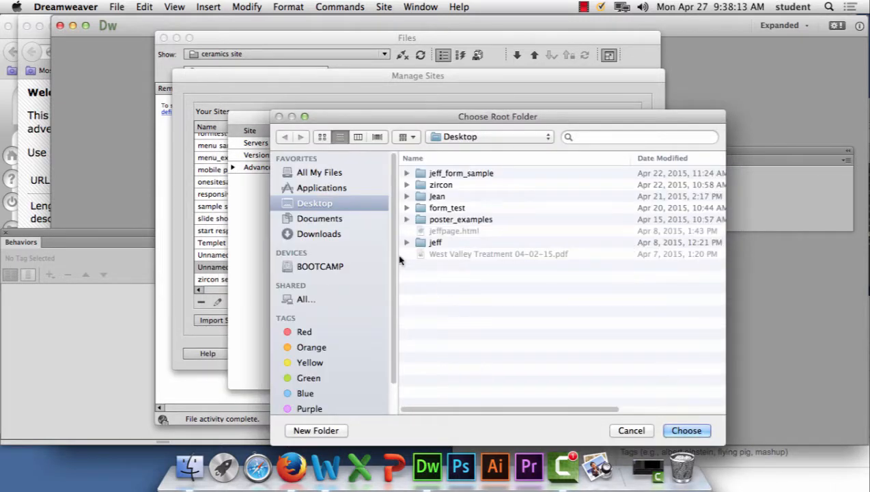
pyautogui.click(341, 431)
pyautogui.write('week13')
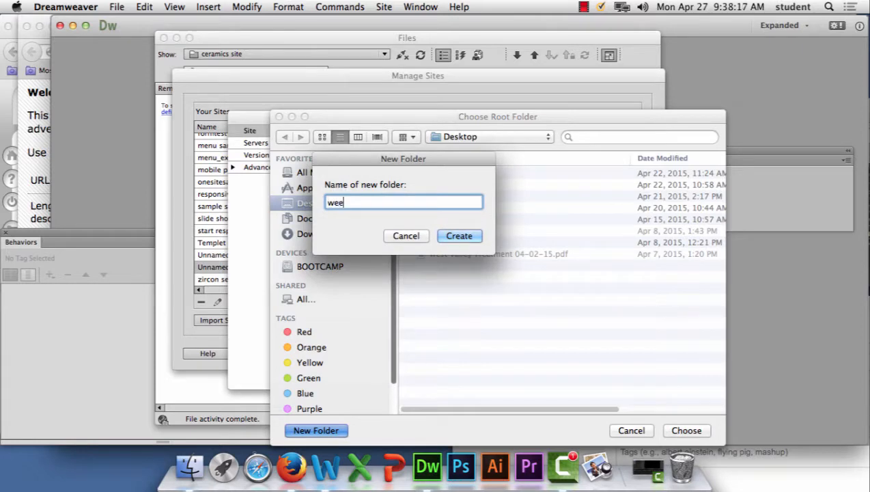
pyautogui.click(474, 236)
pyautogui.click(688, 430)
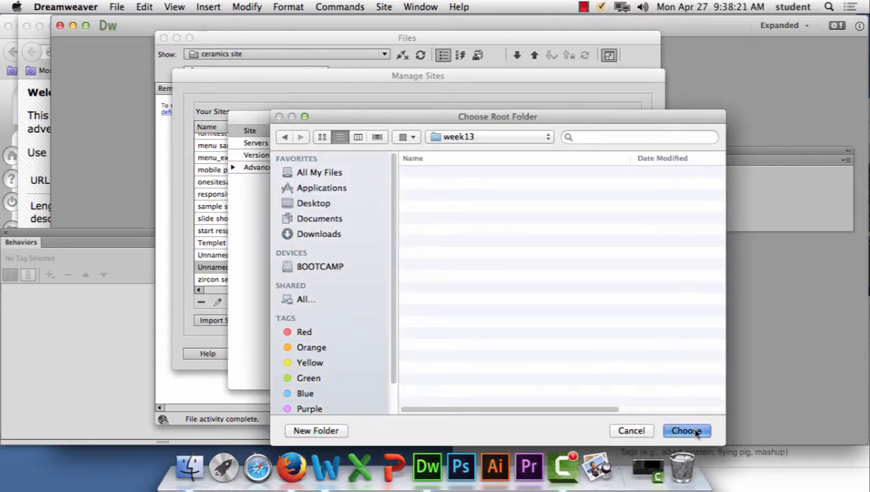
pyautogui.click(626, 366)
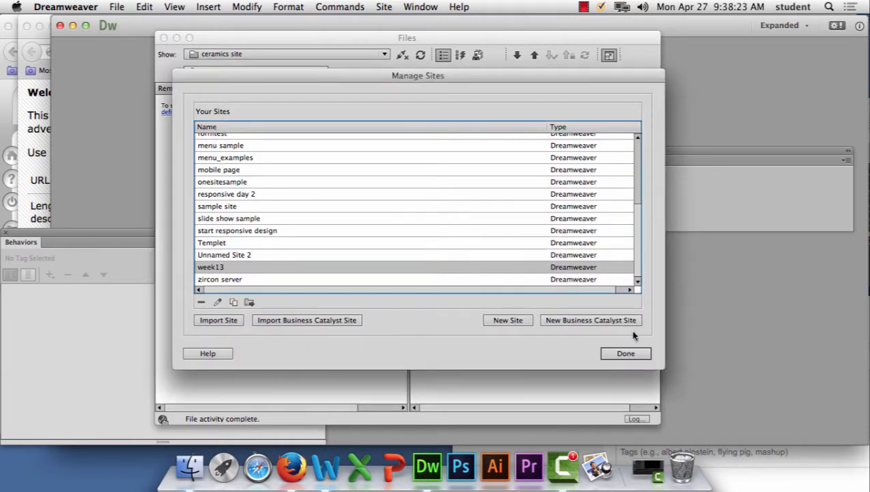
pyautogui.click(629, 353)
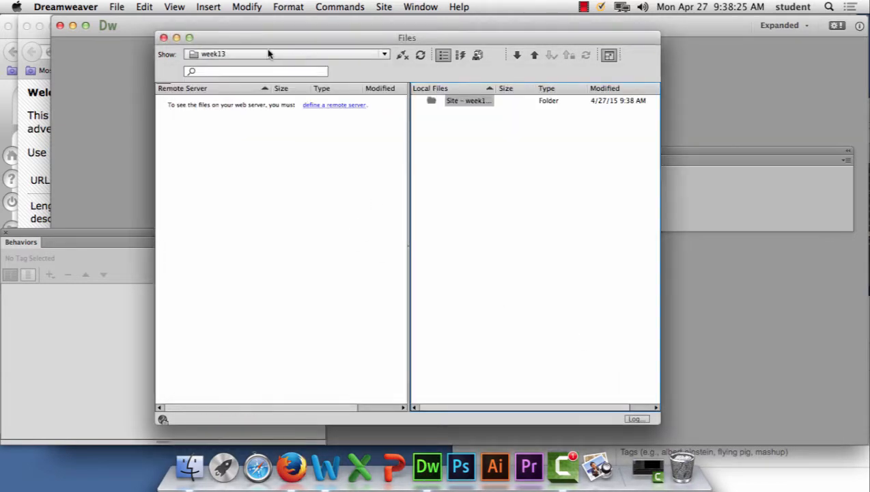
# Step: Move the Files window aside and create a blank HTML page with no layout and the HTML5 doctype
pyautogui.moveTo(325, 38); pyautogui.dragTo(572, 59)
pyautogui.click(120, 6)
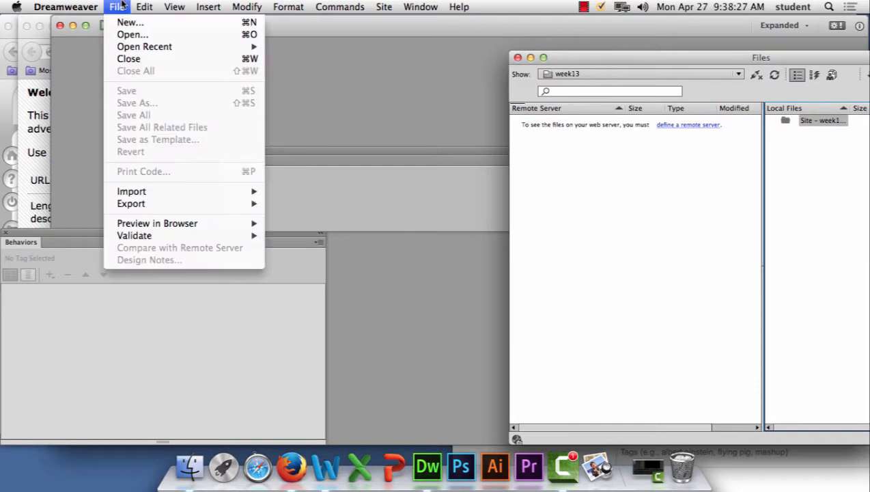
pyautogui.click(124, 24)
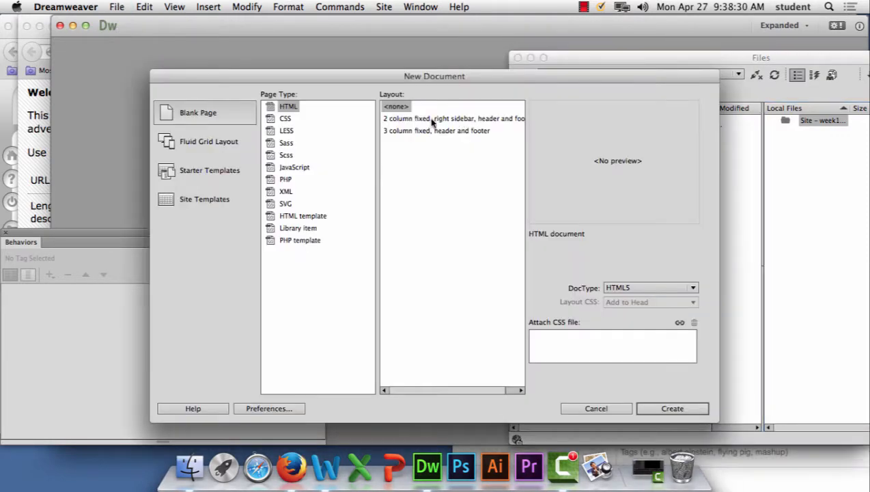
pyautogui.click(654, 408)
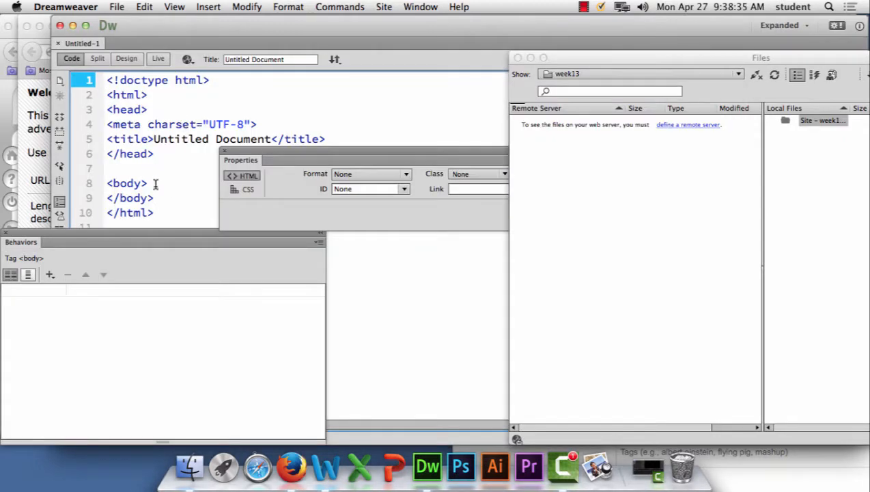
# Step: Clear the Properties and Behaviors windows off the code and paste the feed script on a new line after the opening body tag
pyautogui.click(157, 183)
pyautogui.moveTo(243, 158); pyautogui.dragTo(373, 233)
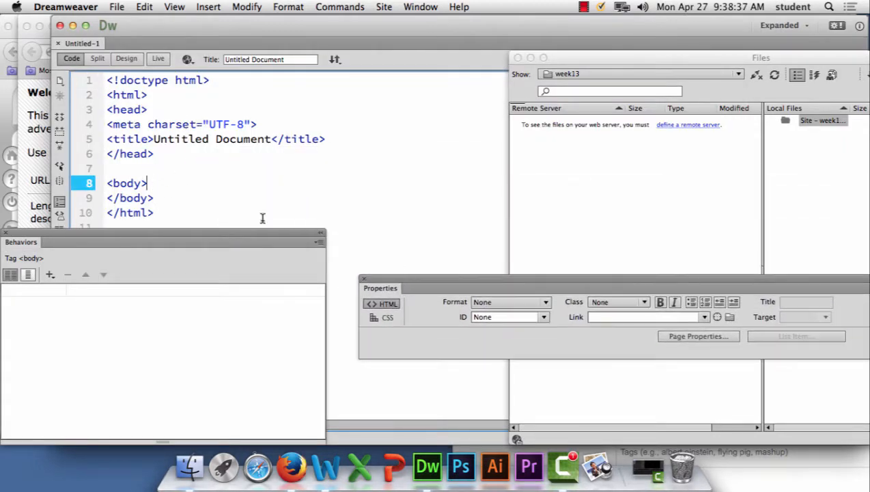
pyautogui.moveTo(262, 233); pyautogui.dragTo(692, 84)
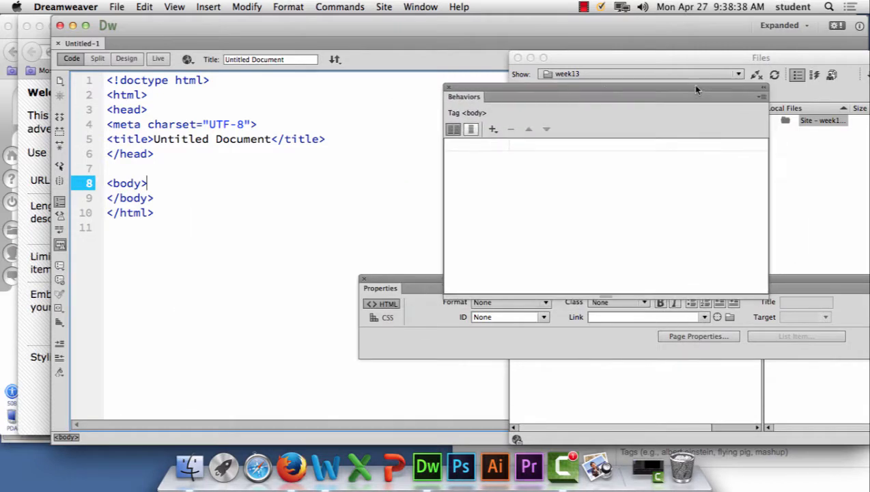
pyautogui.click(448, 87)
pyautogui.press('Return')
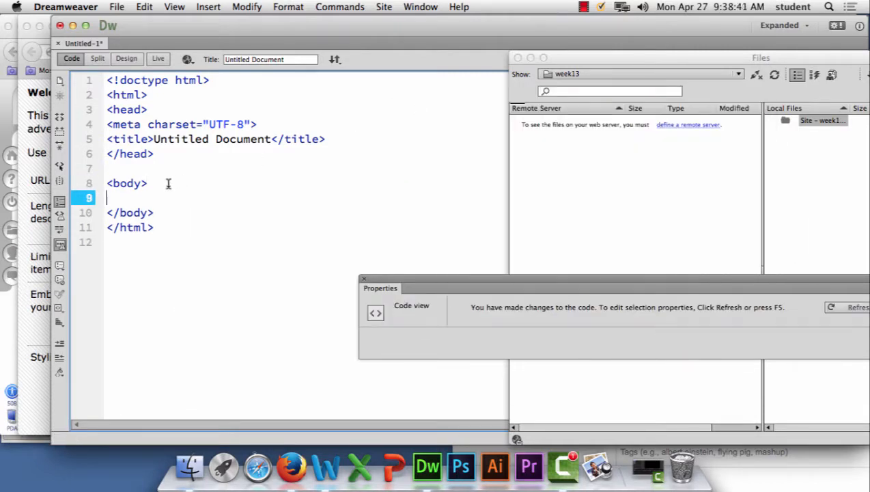
pyautogui.press('super+v')
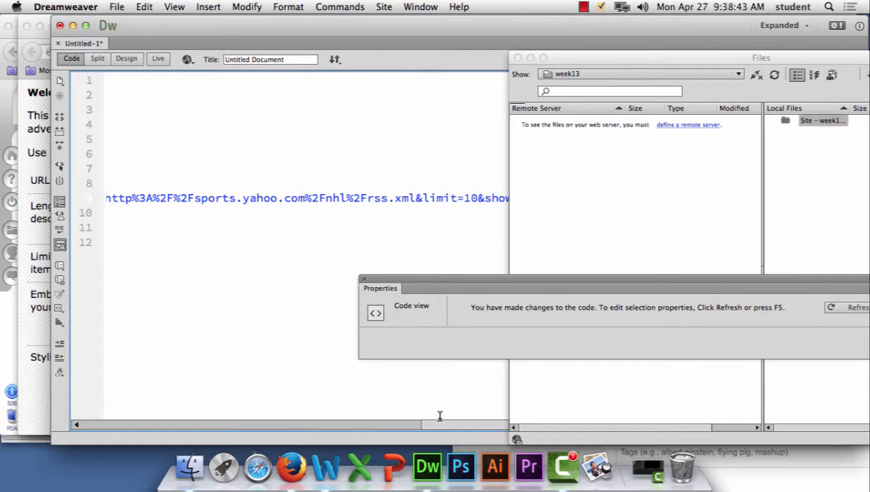
pyautogui.moveTo(453, 425); pyautogui.dragTo(3, 399)
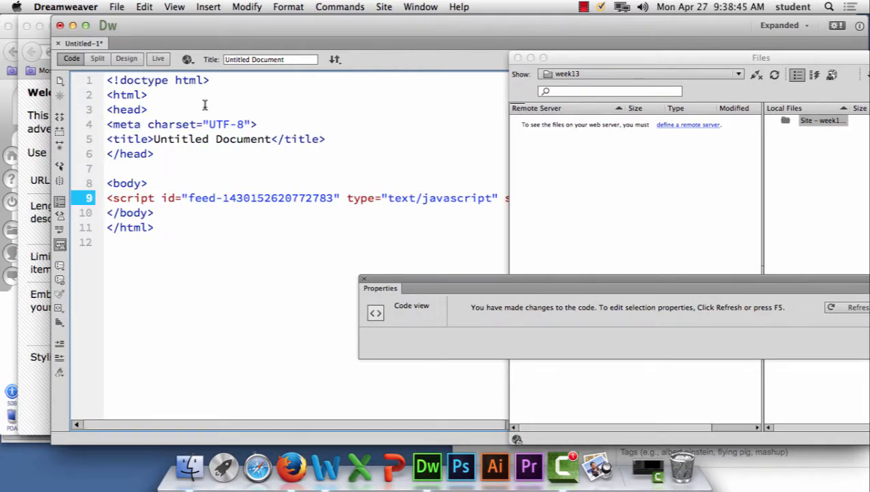
# Step: Save the page as rss_example.html in the week13 folder
pyautogui.click(118, 6)
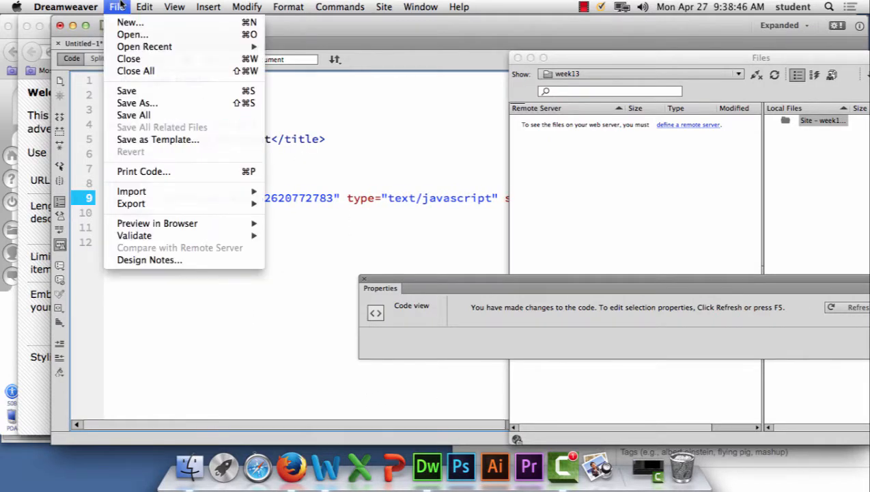
pyautogui.click(140, 103)
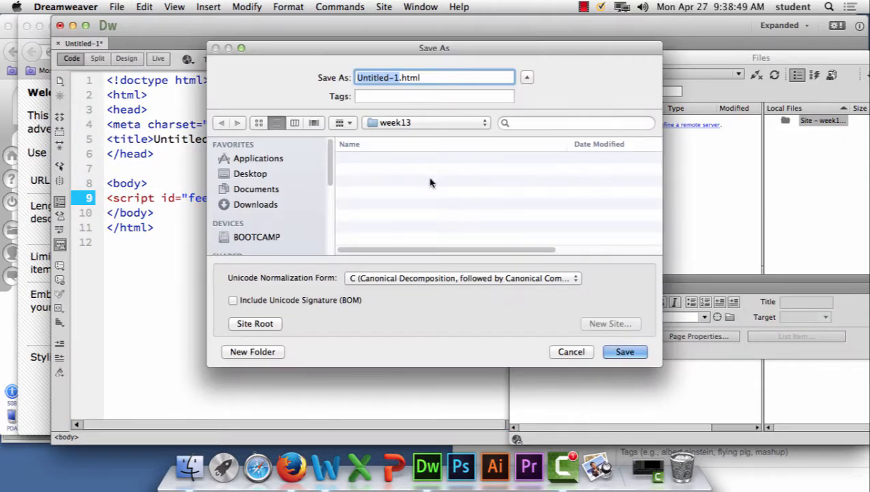
pyautogui.write('rss_examp')
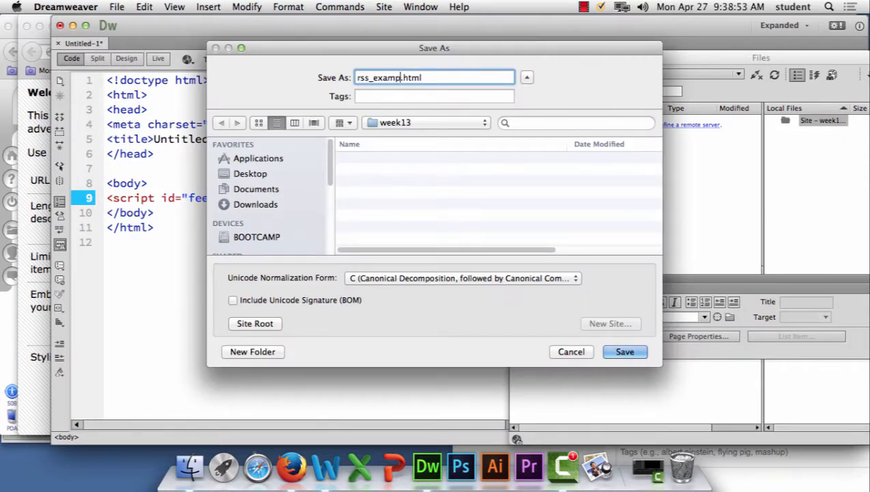
pyautogui.write('le')
pyautogui.click(626, 351)
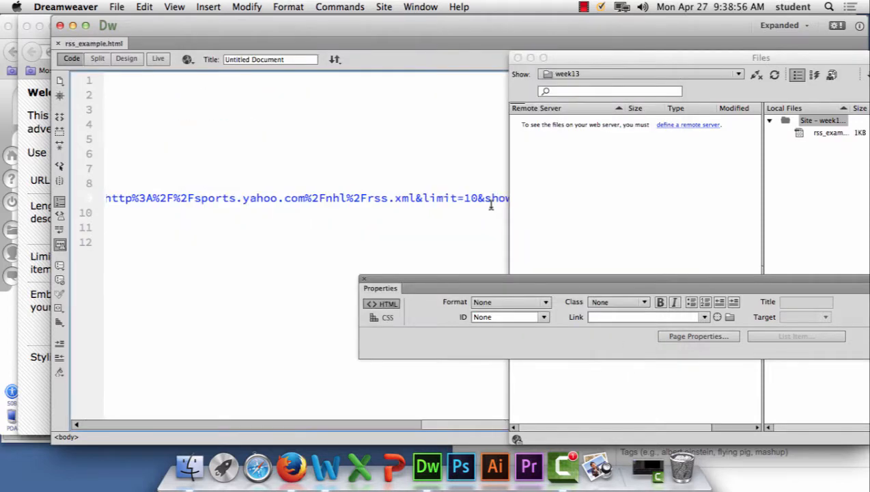
# Step: Preview rss_example.html in Firefox and check how the NHL feed's text and images reflow in a narrowed browser window
pyautogui.click(187, 59)
pyautogui.click(192, 85)
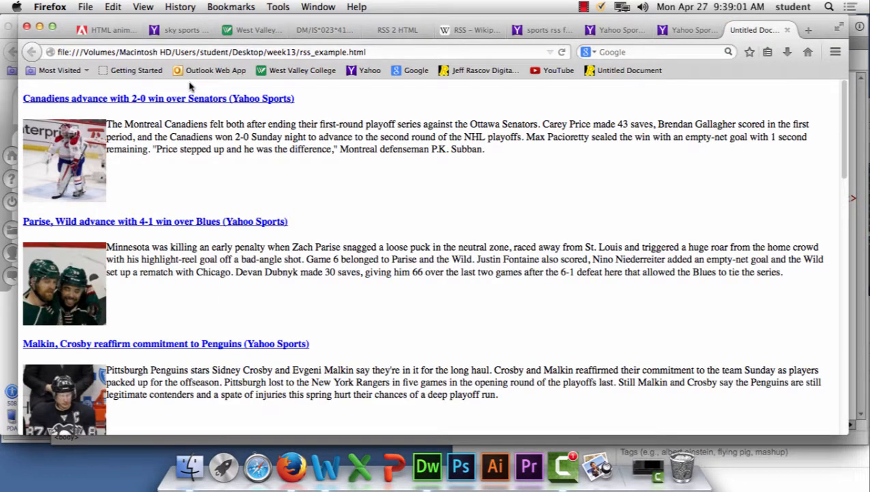
pyautogui.moveTo(844, 431); pyautogui.dragTo(273, 381)
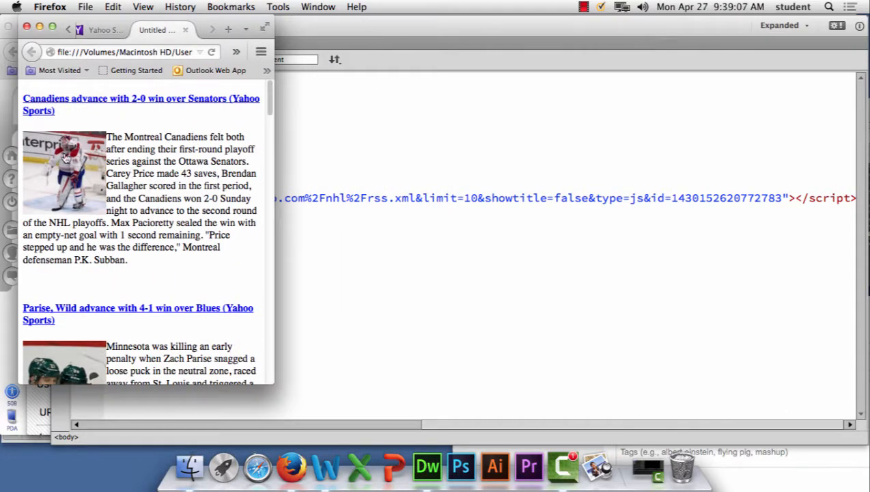
pyautogui.scroll(-10, 151, 225)
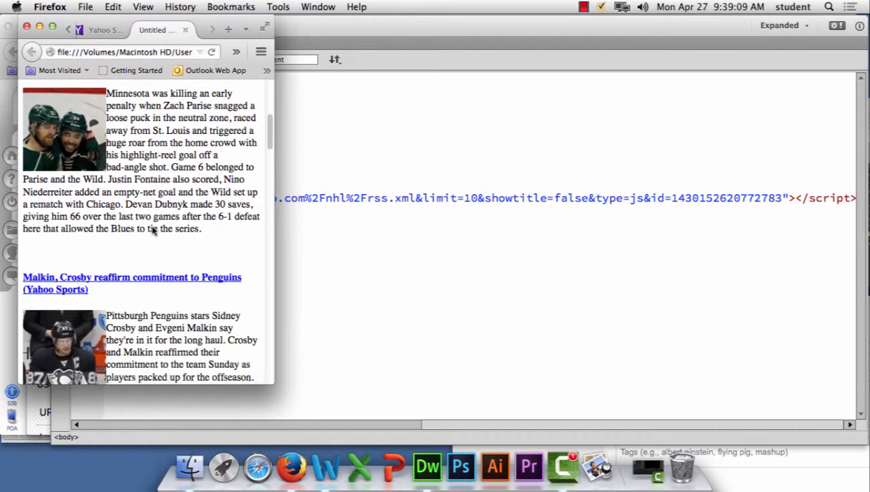
pyautogui.scroll(-10, 151, 228)
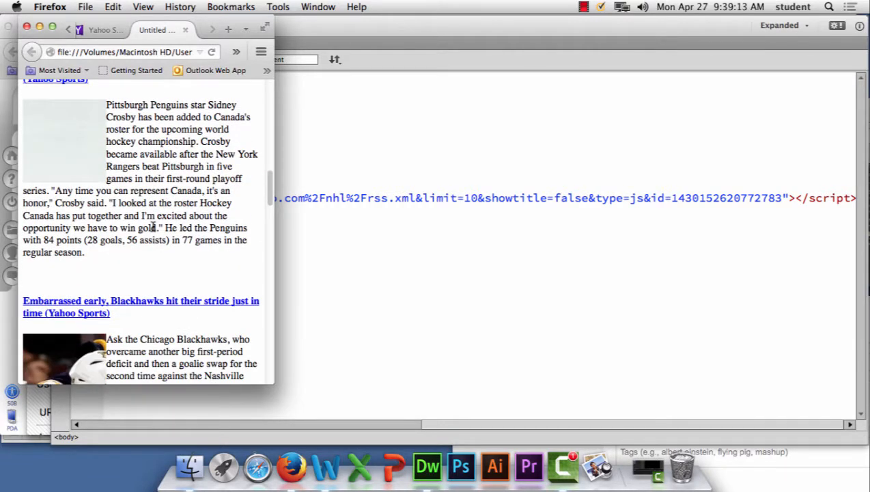
pyautogui.scroll(-3, 153, 227)
pyautogui.scroll(-20, 153, 231)
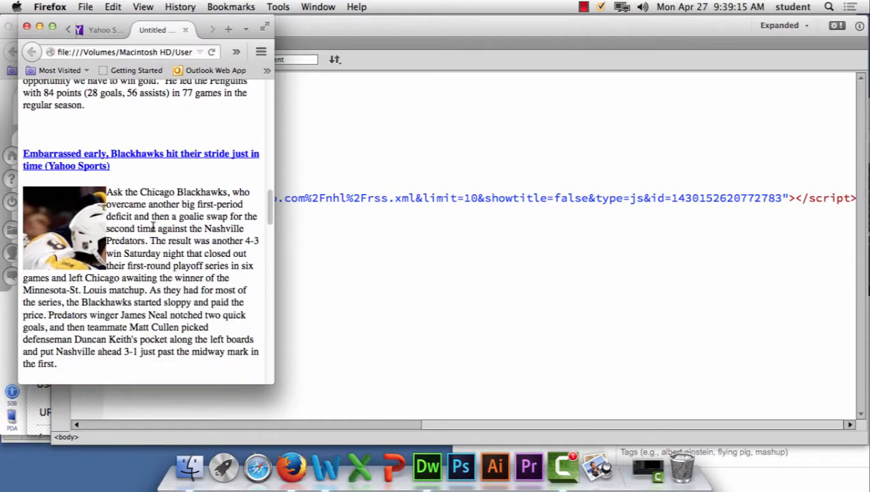
pyautogui.scroll(-15, 153, 230)
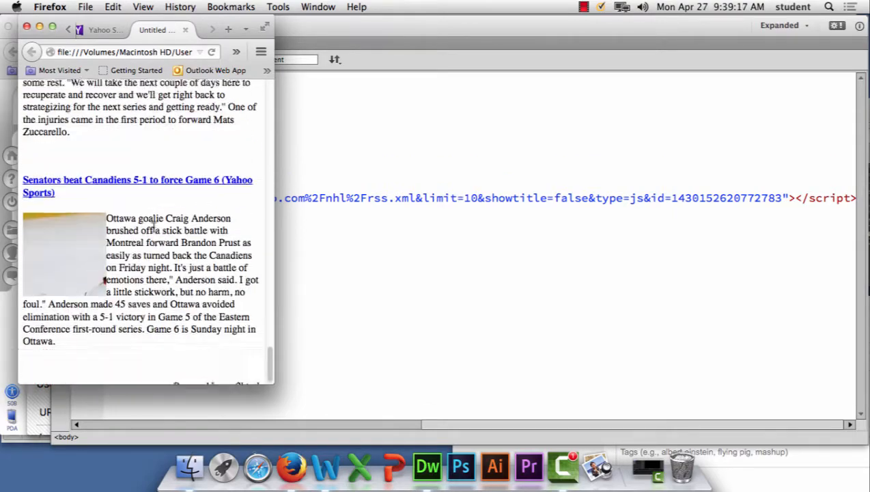
# Step: Widen the browser window again and examine the feed's articles from the first headline to the end of the page
pyautogui.moveTo(271, 382); pyautogui.dragTo(795, 390)
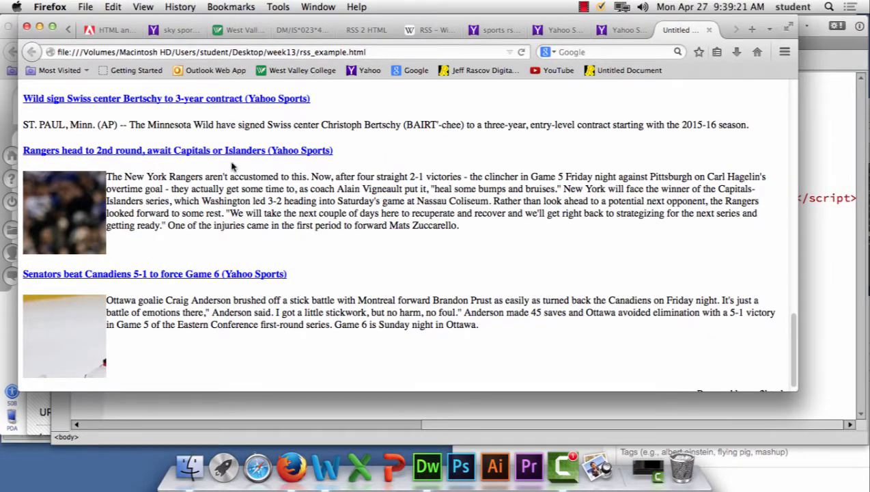
pyautogui.scroll(10, 271, 198)
pyautogui.scroll(3, 273, 198)
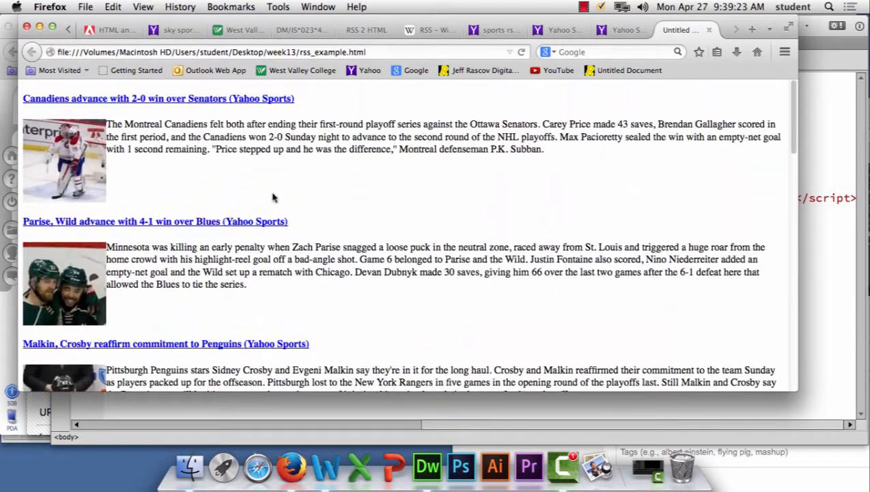
pyautogui.scroll(-9, 257, 304)
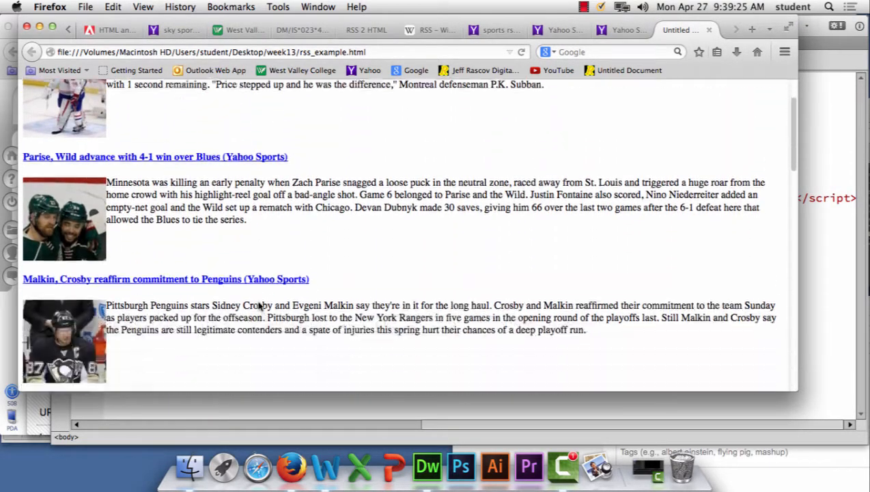
pyautogui.scroll(-4, 260, 240)
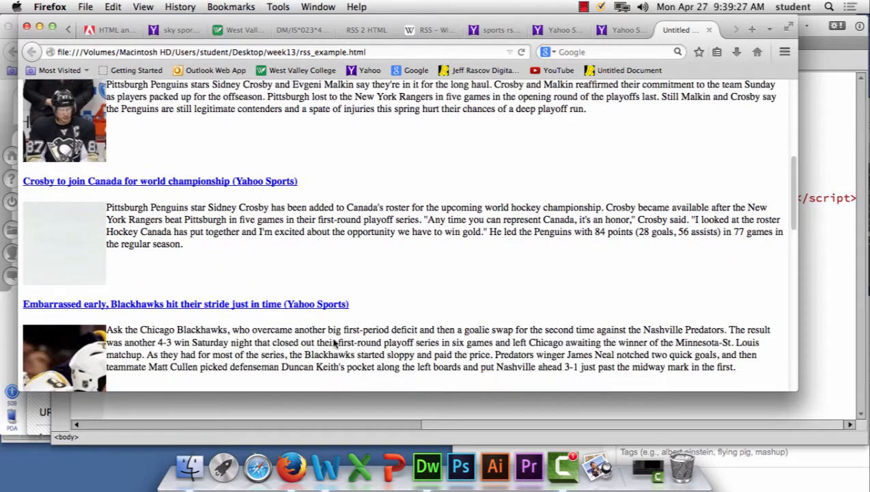
pyautogui.scroll(-6, 326, 348)
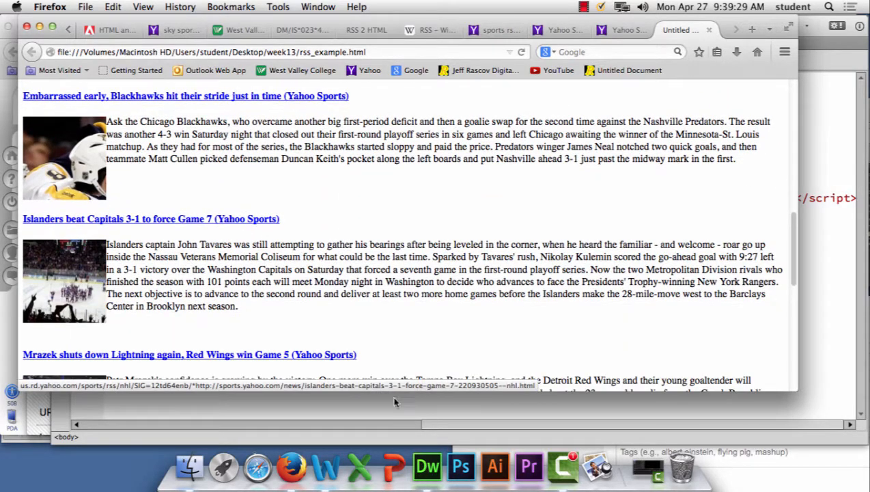
pyautogui.scroll(-7, 311, 183)
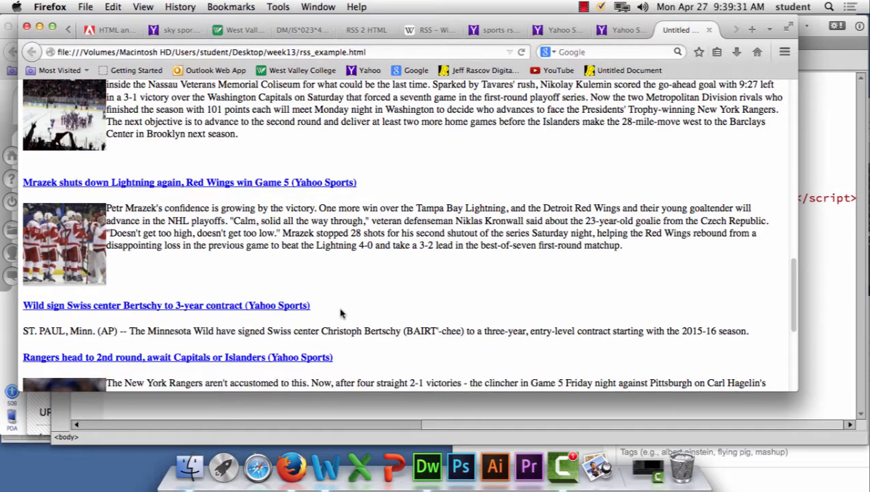
pyautogui.scroll(-2, 339, 313)
pyautogui.scroll(-7, 325, 318)
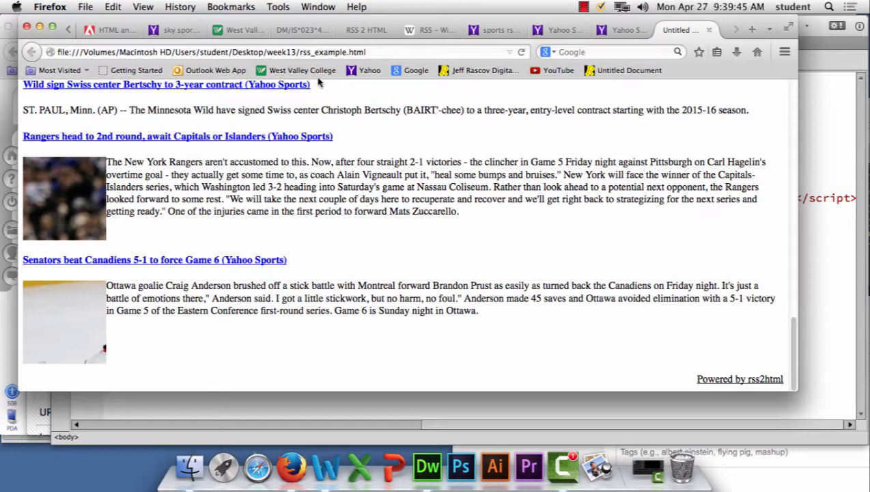
# Step: Open a new browser window and go to google.com
pyautogui.click(88, 7)
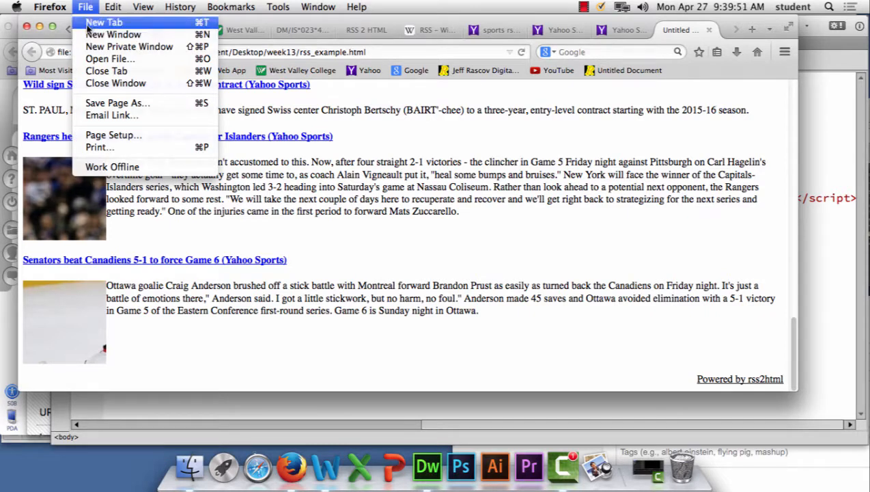
pyautogui.click(89, 35)
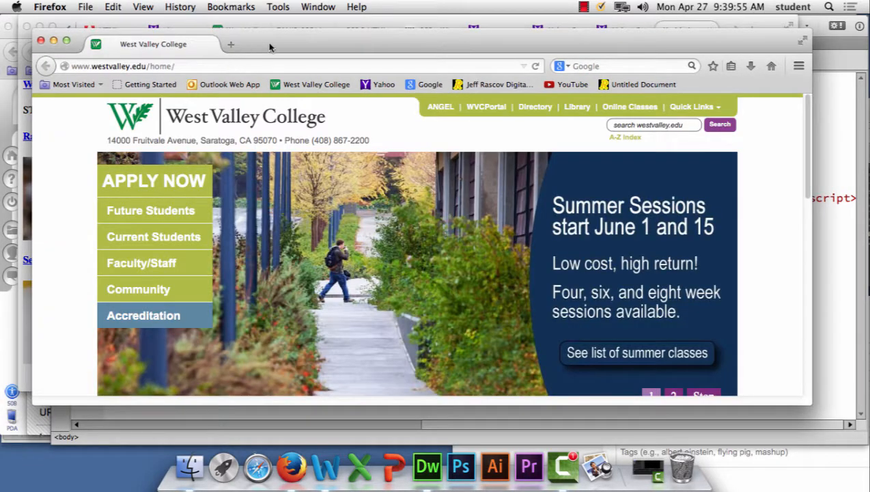
pyautogui.moveTo(267, 43); pyautogui.dragTo(257, 28)
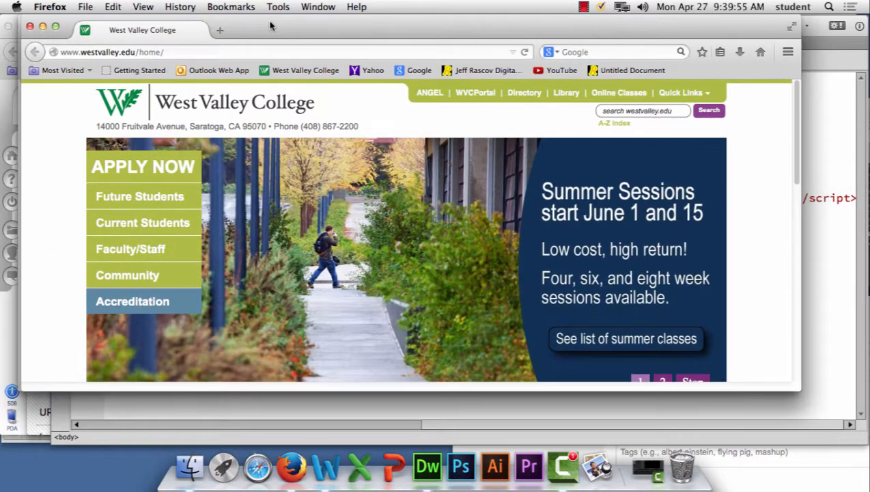
pyautogui.click(174, 53)
pyautogui.write('g')
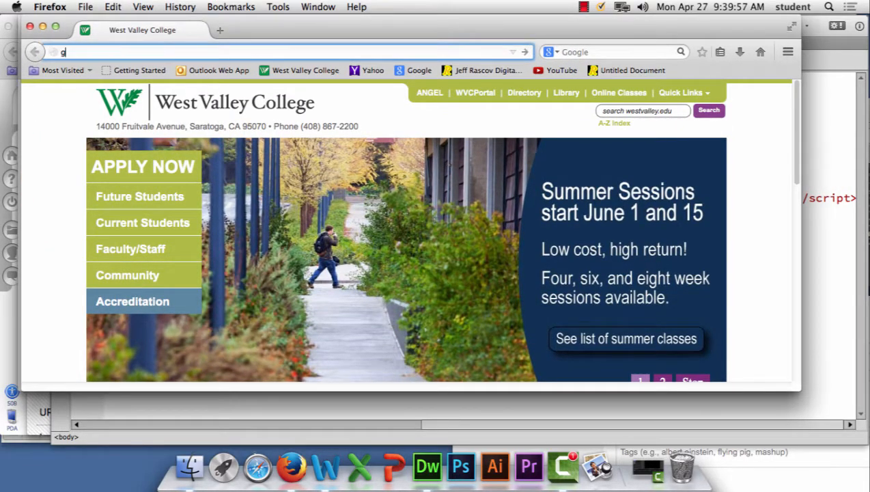
pyautogui.write('oogle.')
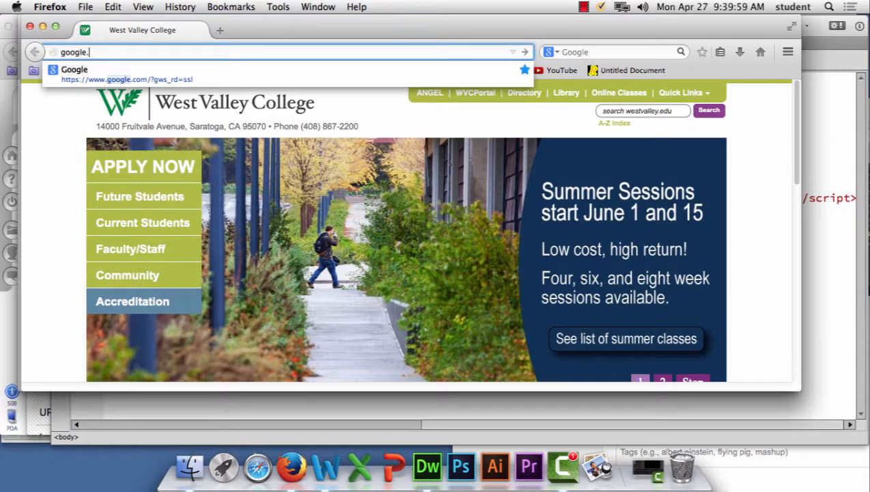
pyautogui.write('com')
pyautogui.press('Return')
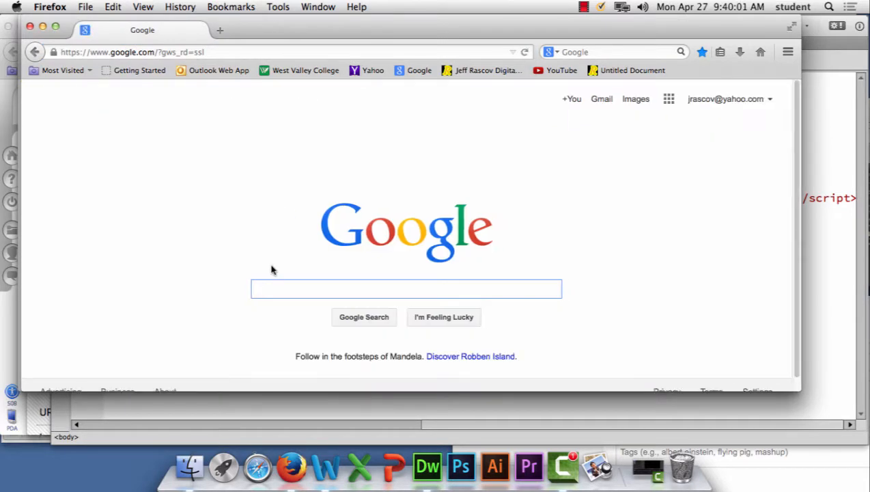
# Step: Search Google for "ap press rss feed" and open the "Associated Press: AP News Feeds" result
pyautogui.write('P')
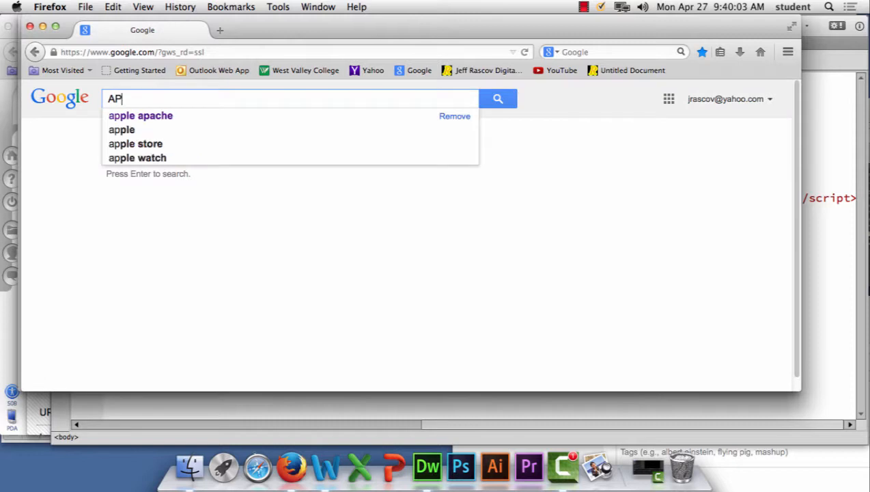
pyautogui.write(' Press RSS')
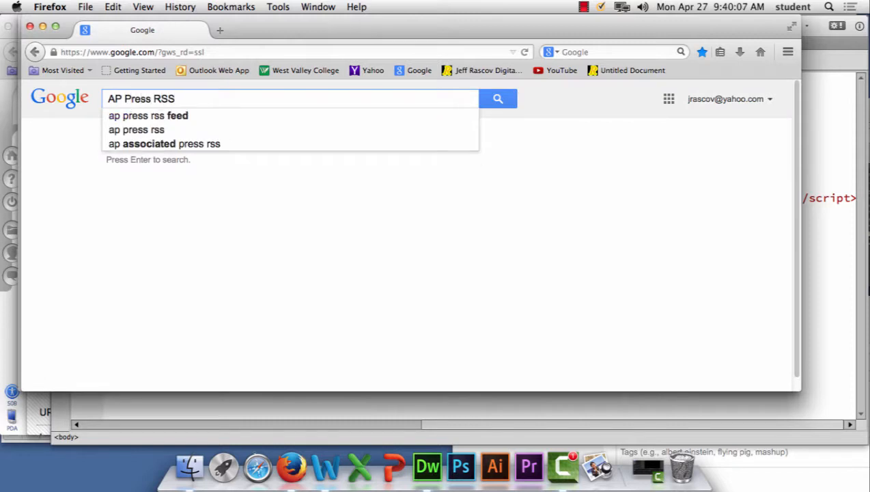
pyautogui.click(181, 117)
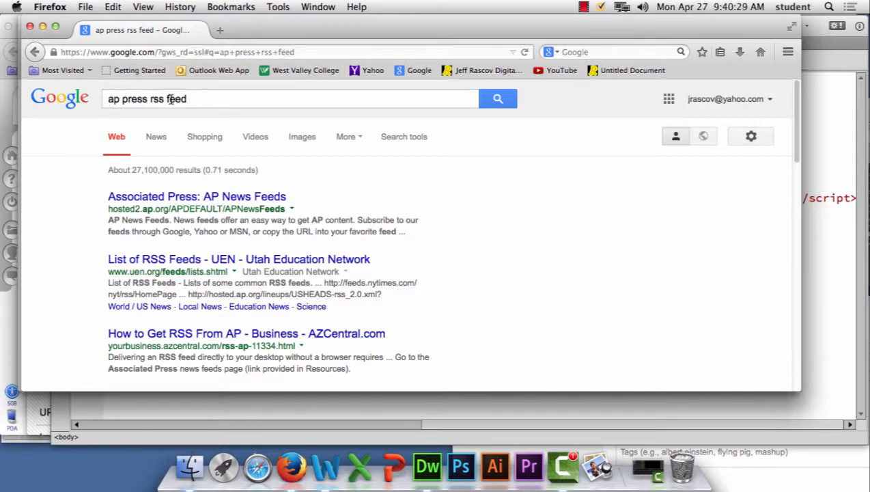
pyautogui.click(246, 197)
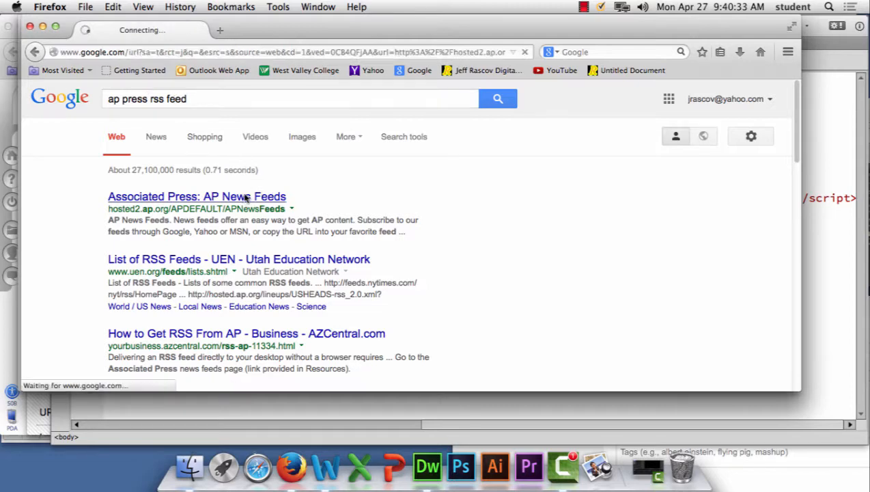
# Step: Look through the AP News Feeds list and open the Top Headlines feed
pyautogui.scroll(-3, 319, 203)
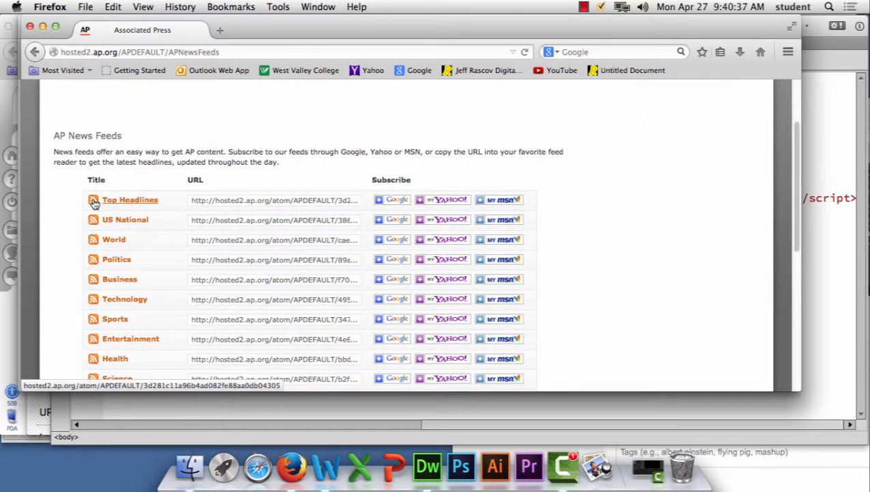
pyautogui.click(259, 260)
pyautogui.tripleClick(328, 260)
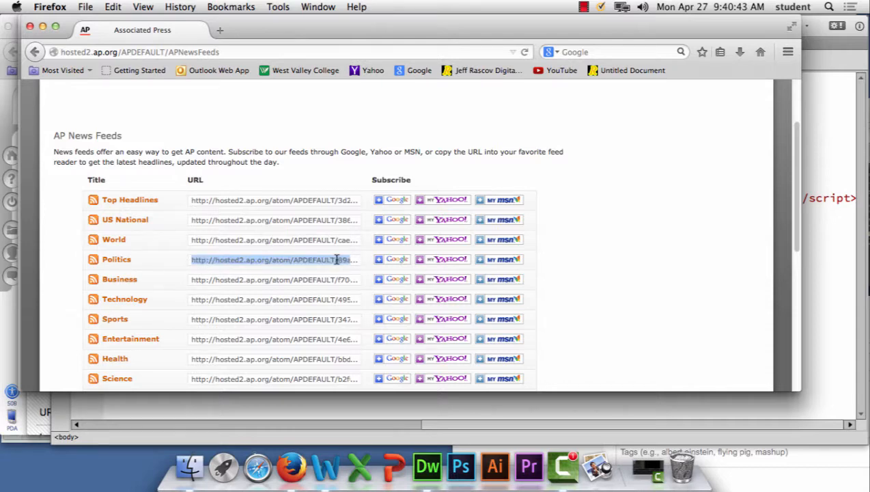
pyautogui.click(157, 260)
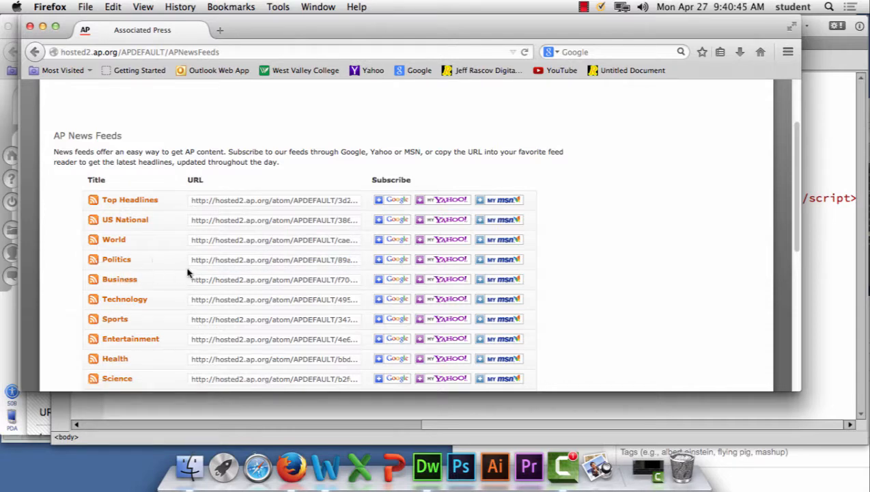
pyautogui.scroll(-5, 188, 270)
pyautogui.scroll(5, 148, 229)
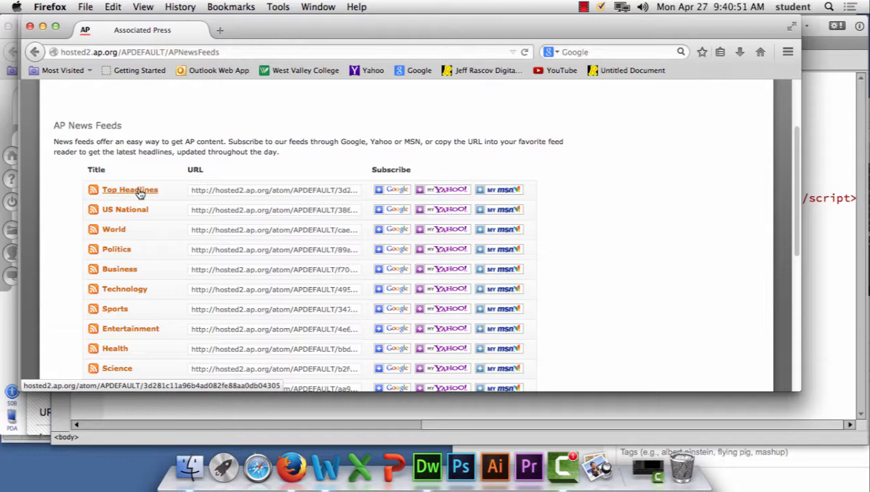
pyautogui.click(139, 193)
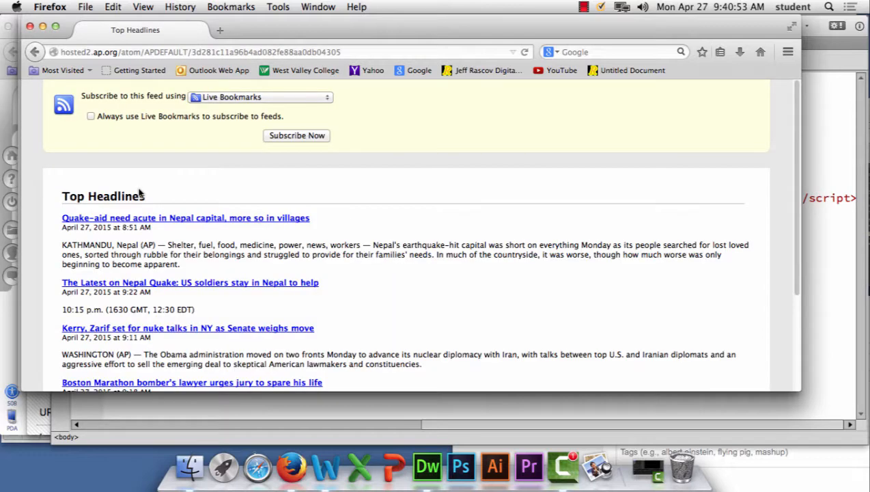
# Step: Copy the full web address of the Top Headlines feed
pyautogui.click(348, 52)
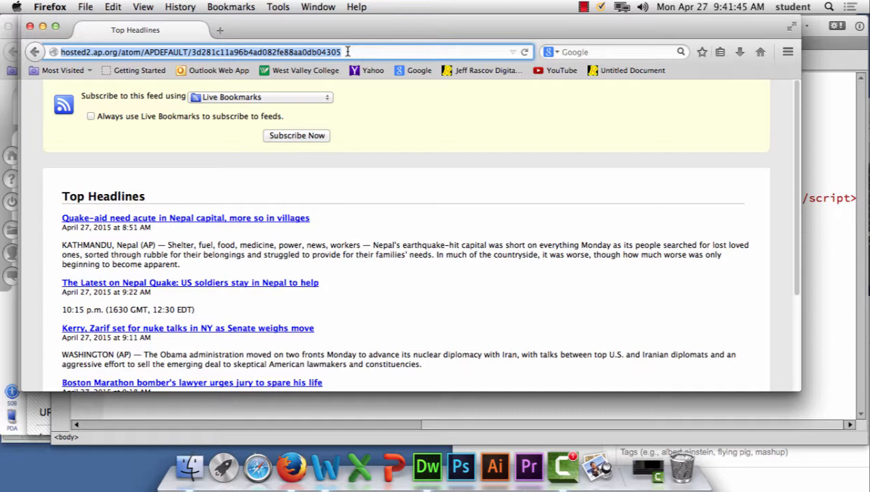
pyautogui.click(351, 52)
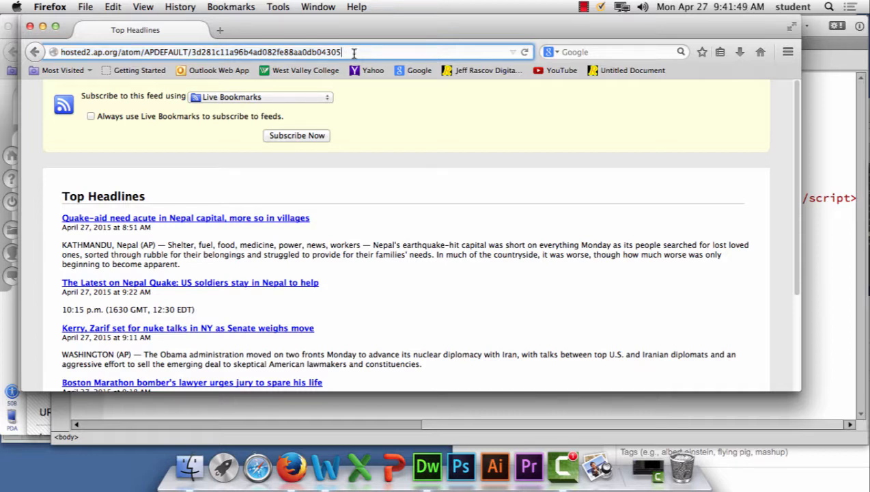
pyautogui.moveTo(353, 51); pyautogui.dragTo(62, 52)
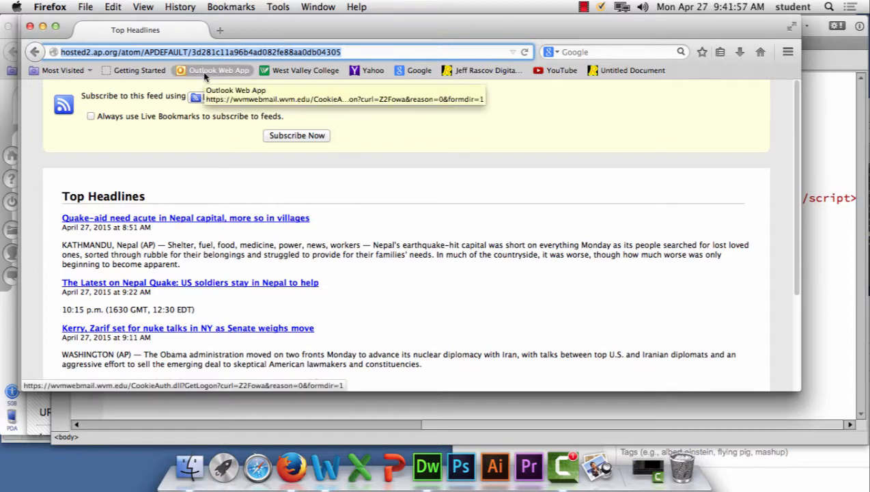
# Step: Open a new browser window and go to rss.bloople.net
pyautogui.click(87, 8)
pyautogui.click(102, 34)
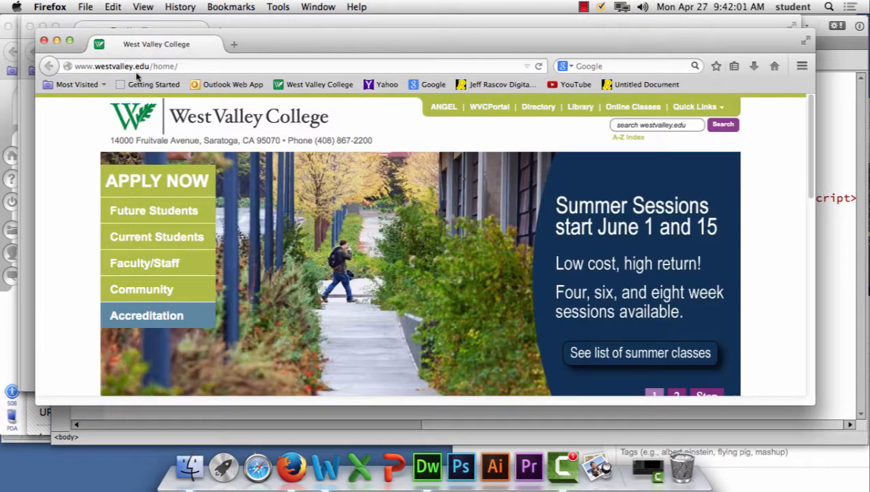
pyautogui.write('rs')
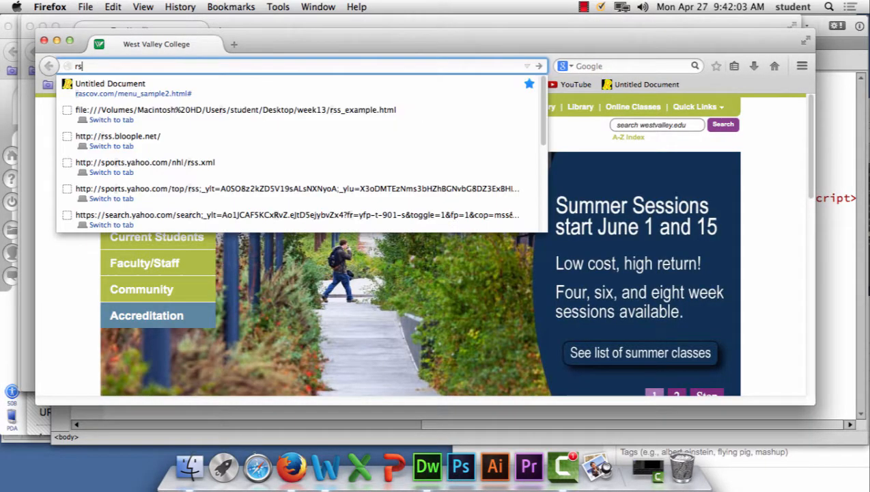
pyautogui.write('s.bloo')
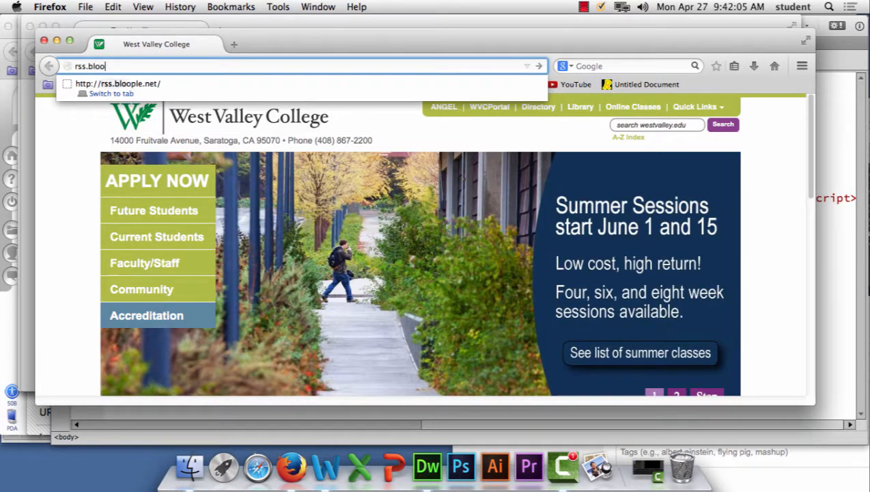
pyautogui.write('ple.net')
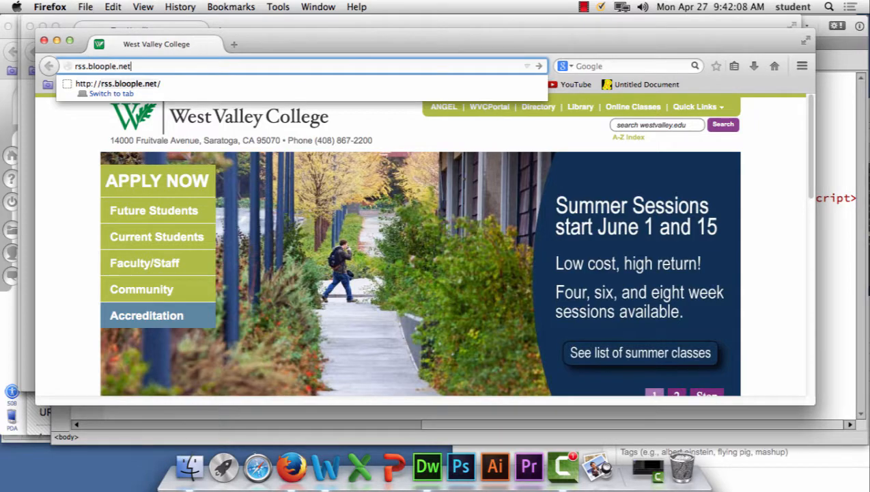
pyautogui.press('Return')
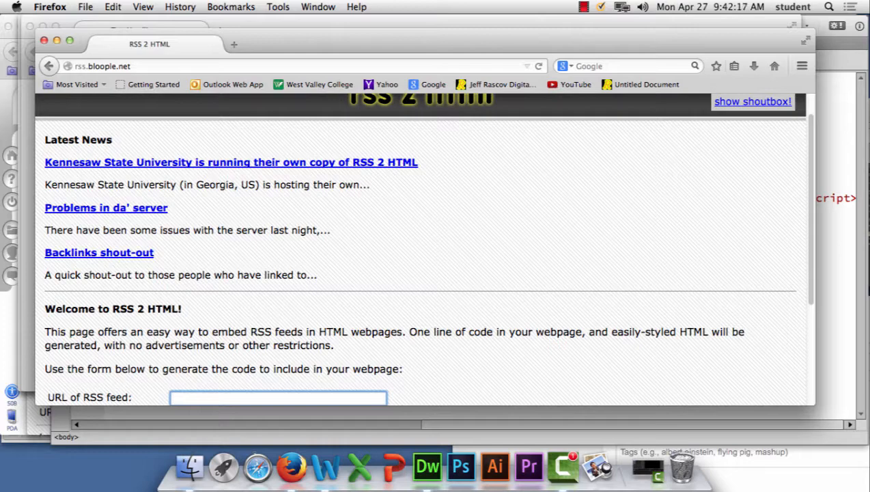
# Step: Paste the AP Top Headlines address as the RSS feed URL and generate the embed code
pyautogui.scroll(-5, 400, 301)
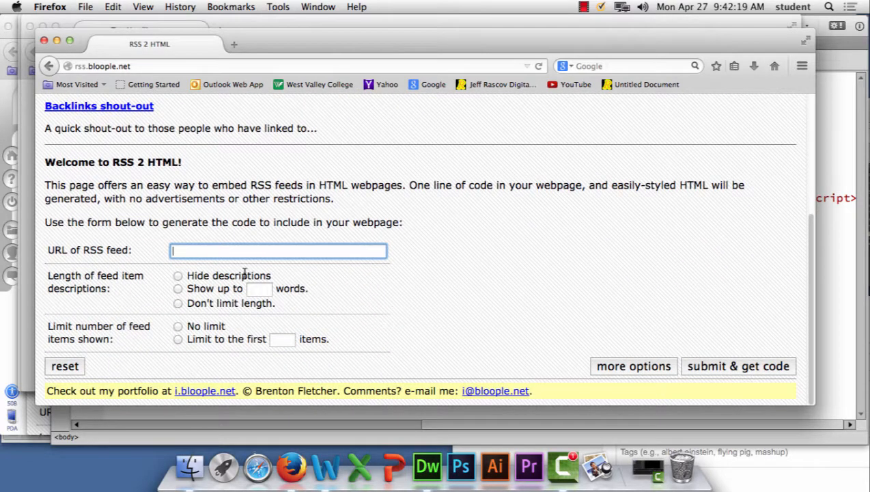
pyautogui.press('super+v')
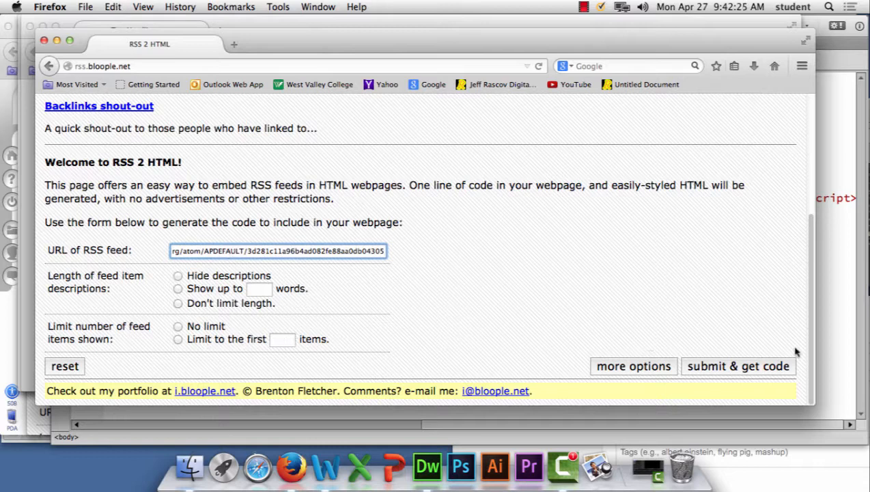
pyautogui.click(744, 367)
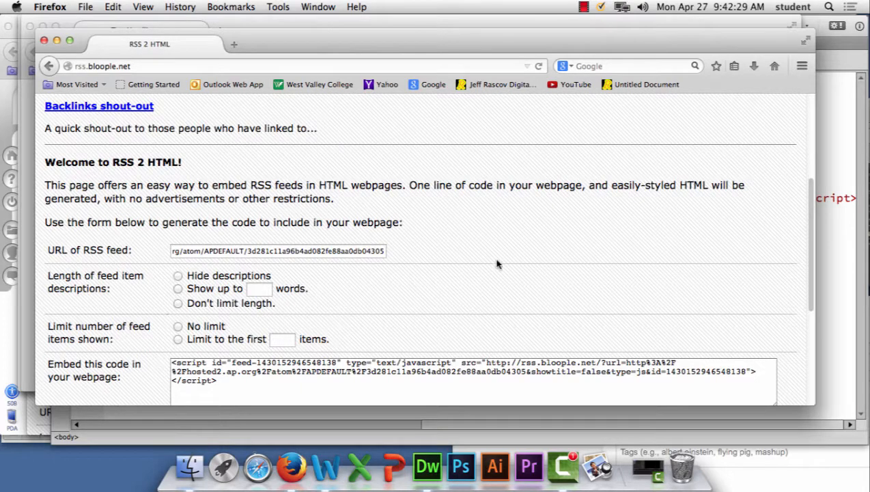
# Step: Check the submitted feed URL and copy the entire generated embed script
pyautogui.click(266, 252)
pyautogui.tripleClick(268, 252)
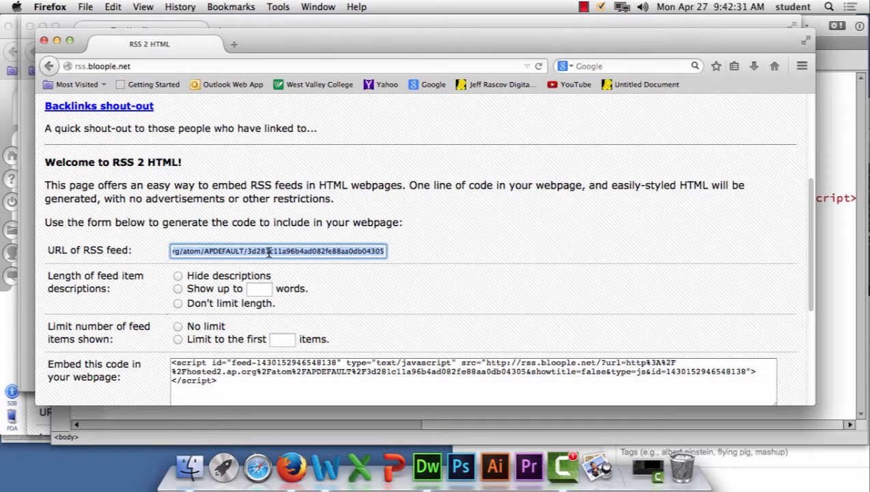
pyautogui.scroll(-2, 639, 282)
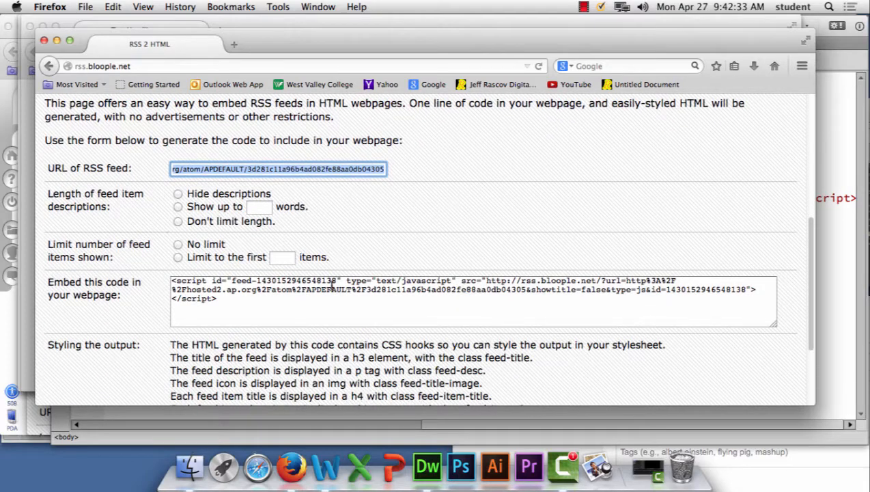
pyautogui.scroll(-3, 757, 367)
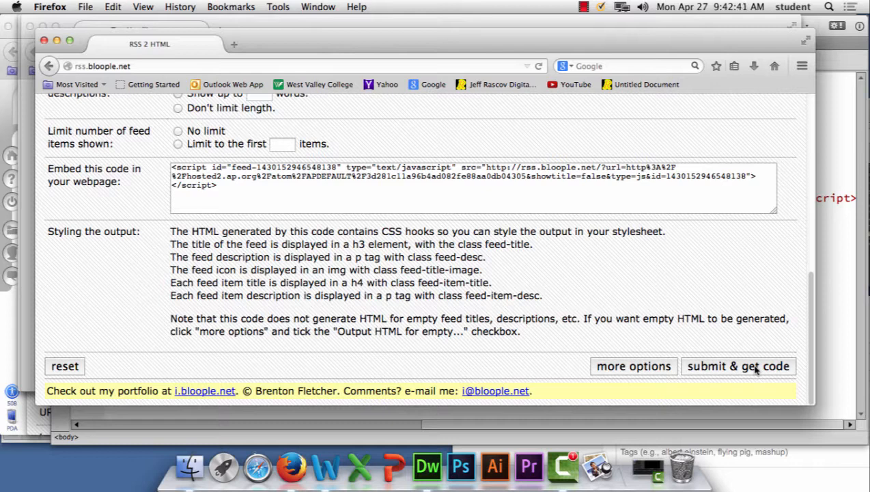
pyautogui.click(243, 195)
pyautogui.press('super+a')
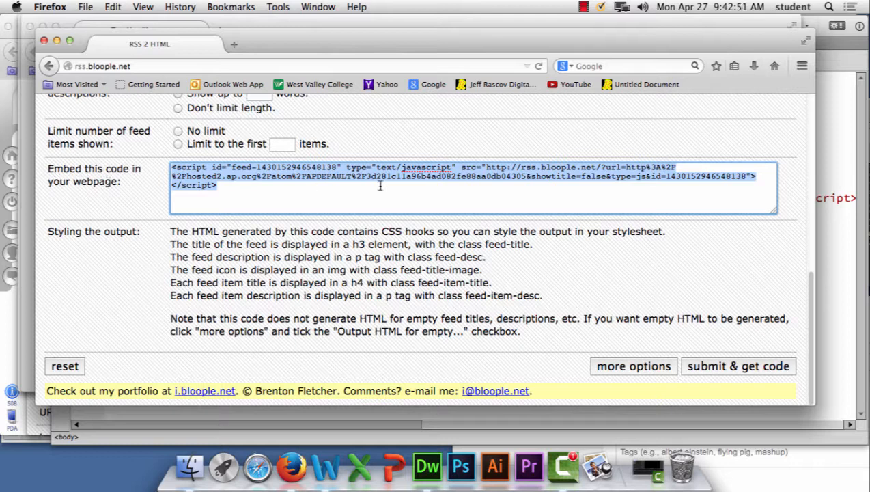
pyautogui.moveTo(240, 195); pyautogui.dragTo(161, 163)
pyautogui.press('super+c')
# Step: Switch to Dreamweaver and create a blank HTML page with no layout and the HTML5 doctype
pyautogui.click(828, 92)
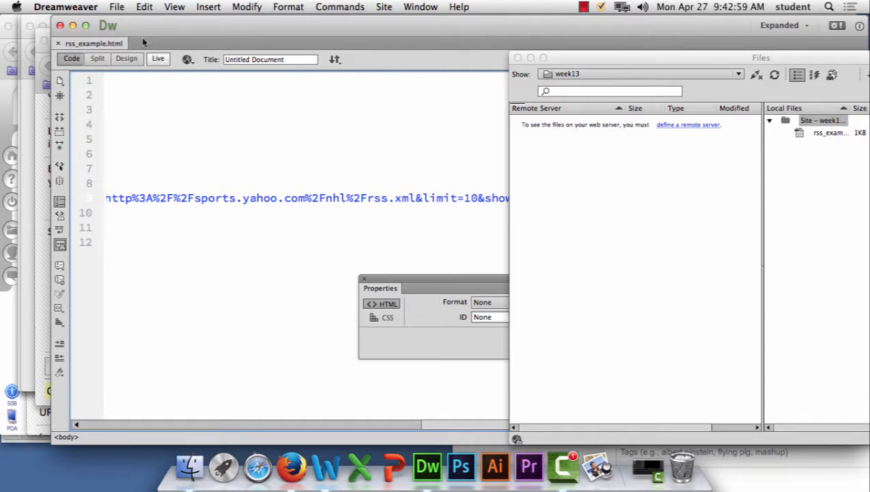
pyautogui.click(116, 7)
pyautogui.click(120, 23)
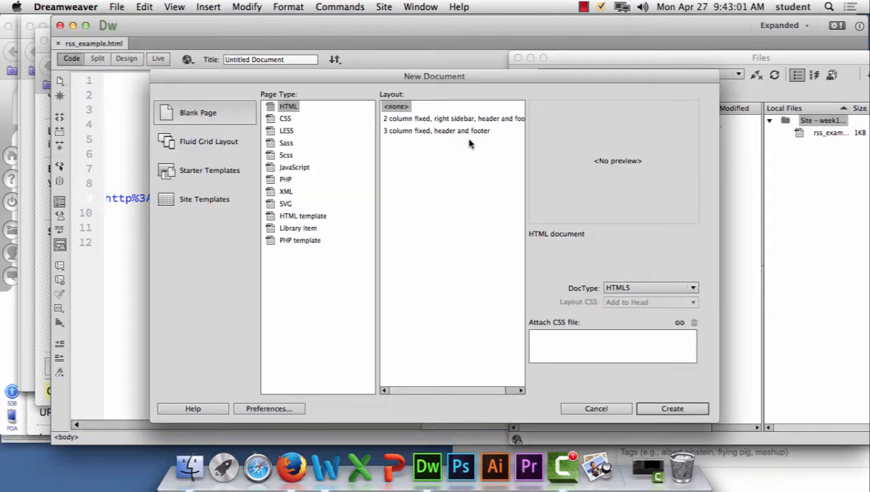
pyautogui.click(654, 408)
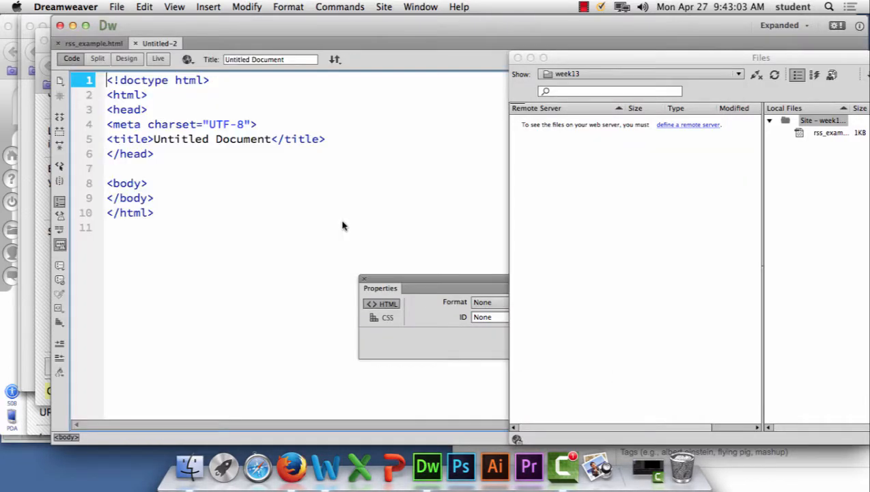
# Step: Paste the AP feed embed script on a new line directly after the opening body tag
pyautogui.click(168, 181)
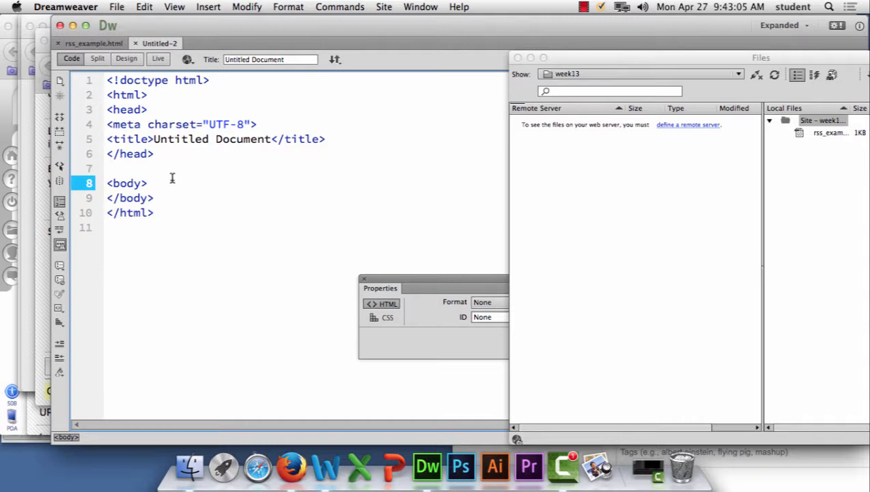
pyautogui.press('Return')
pyautogui.press('super+v')
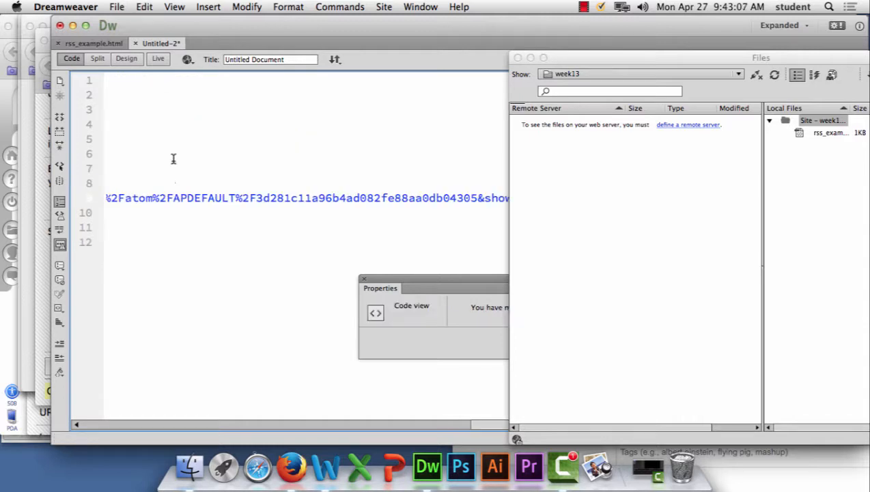
# Step: Save the page as rss_example2.html in the week13 folder
pyautogui.click(117, 6)
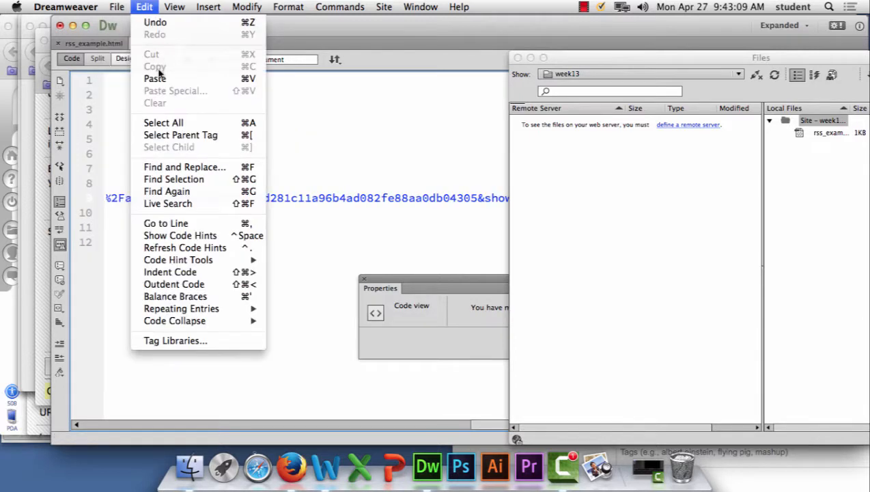
pyautogui.click(136, 103)
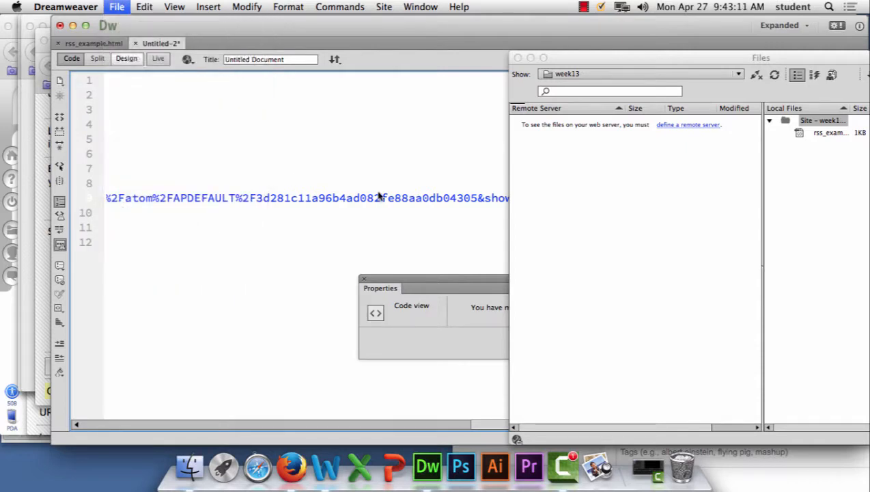
pyautogui.click(403, 169)
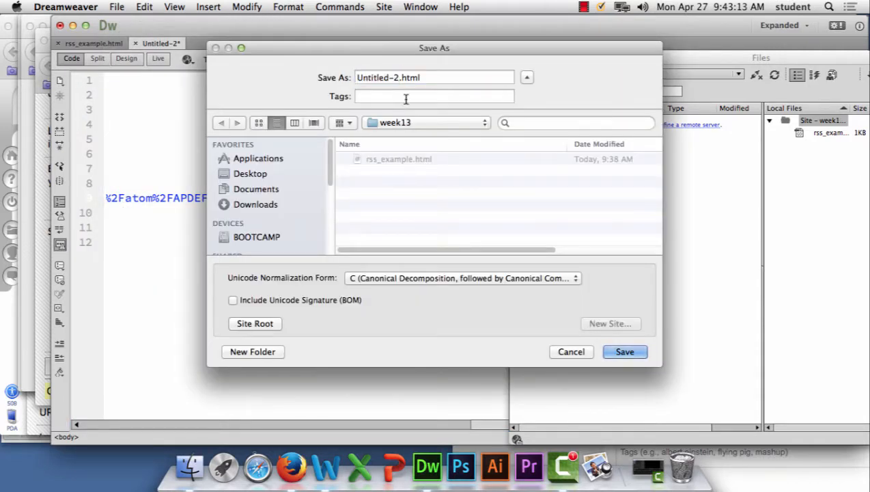
pyautogui.click(386, 162)
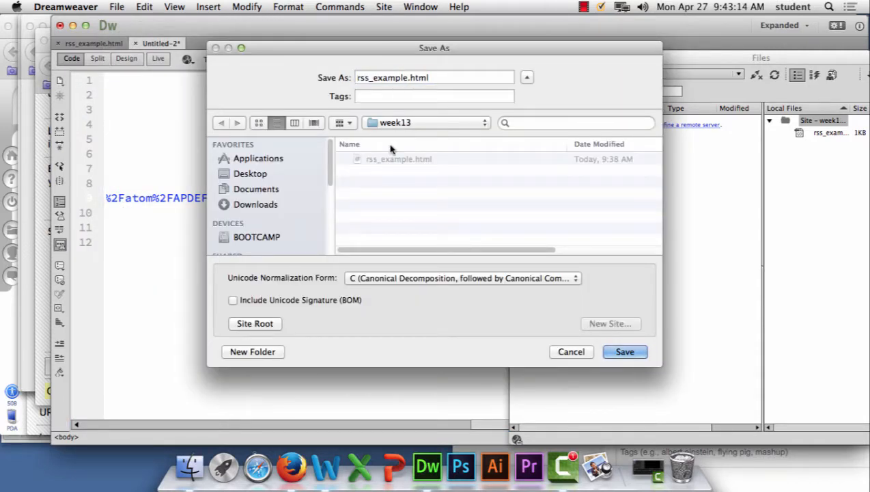
pyautogui.click(404, 78)
pyautogui.write('2')
pyautogui.click(624, 351)
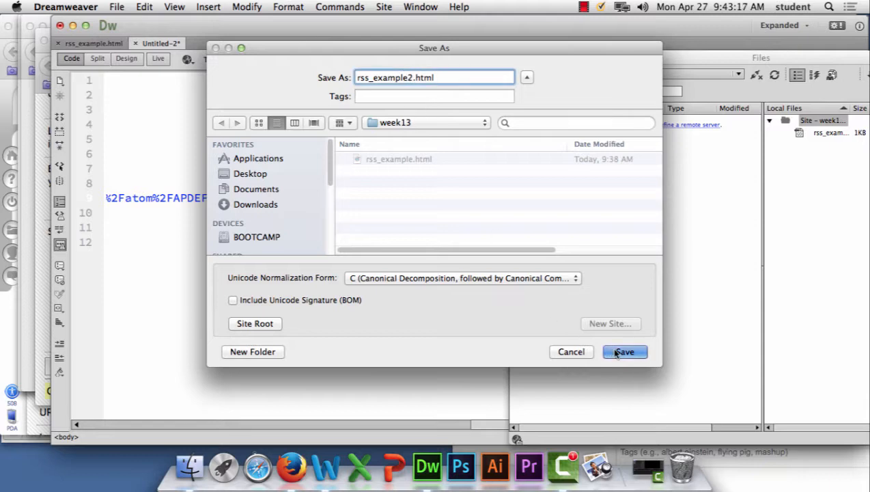
# Step: Preview rss_example2.html in Firefox to check the AP feed, and close the preview tab
pyautogui.click(186, 59)
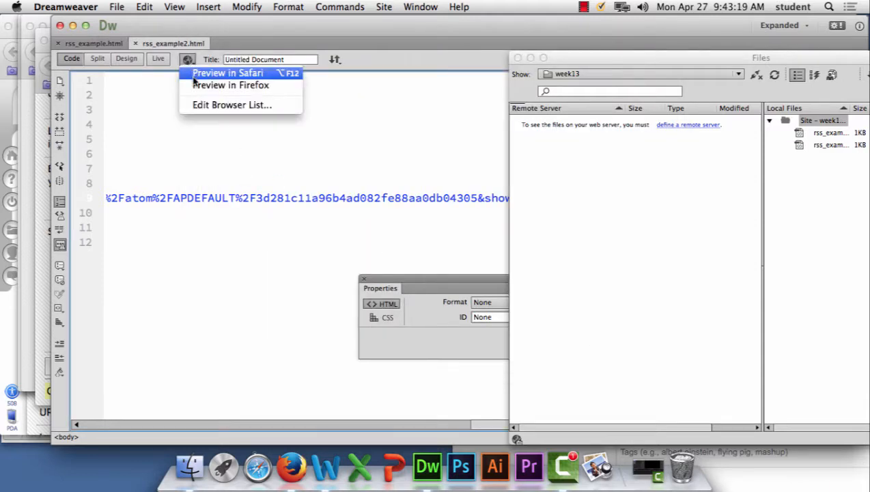
pyautogui.click(196, 85)
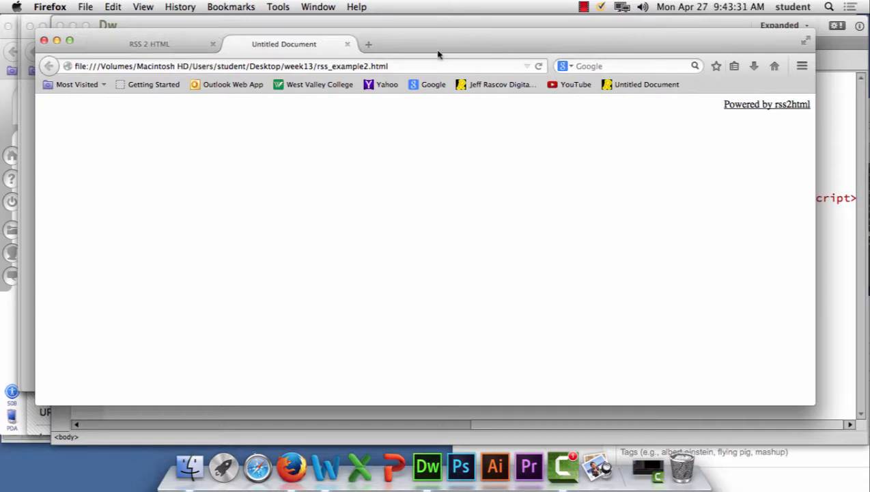
pyautogui.click(347, 44)
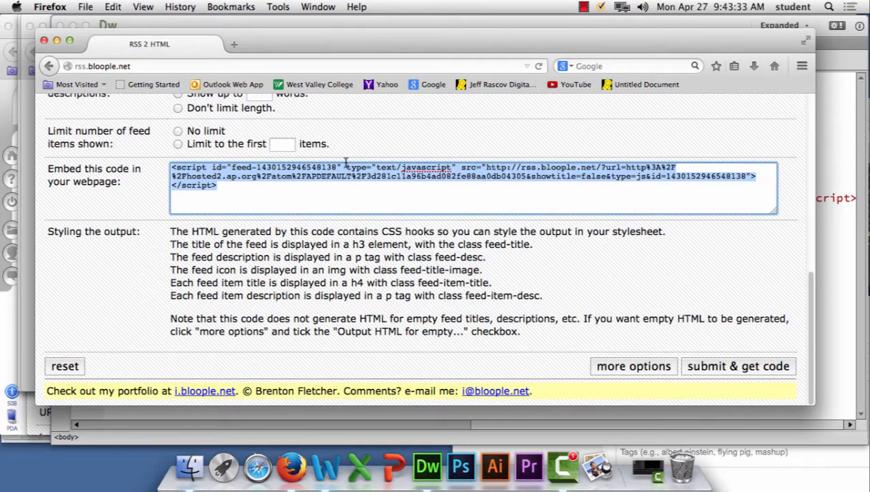
# Step: Move the RSS 2 HTML window aside and bring the Top Headlines feed window to the front
pyautogui.scroll(15, 416, 262)
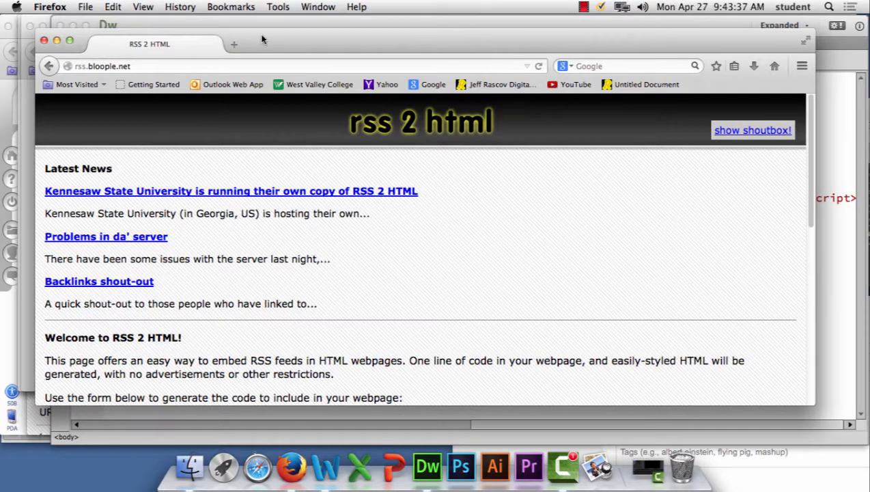
pyautogui.moveTo(261, 41); pyautogui.dragTo(456, 260)
pyautogui.doubleClick(599, 264)
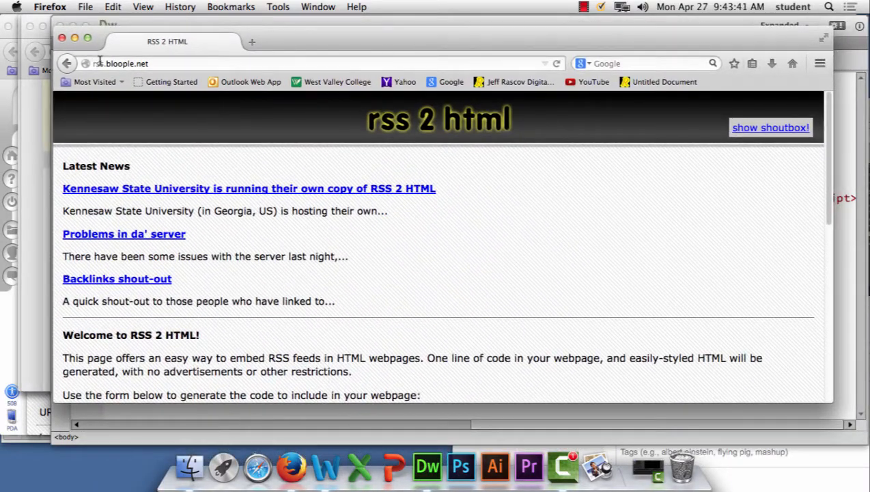
pyautogui.click(36, 20)
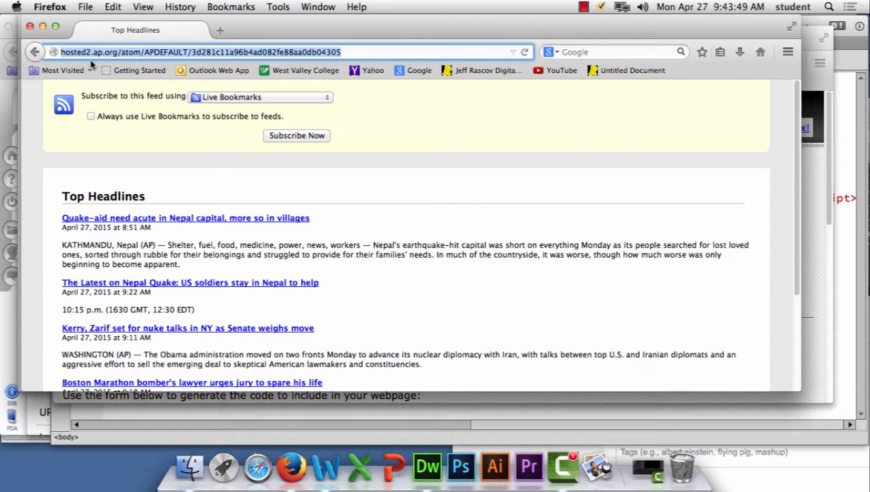
# Step: Return to the AP News Feeds page and review its list of feed URLs and the usage terms below it
pyautogui.click(34, 53)
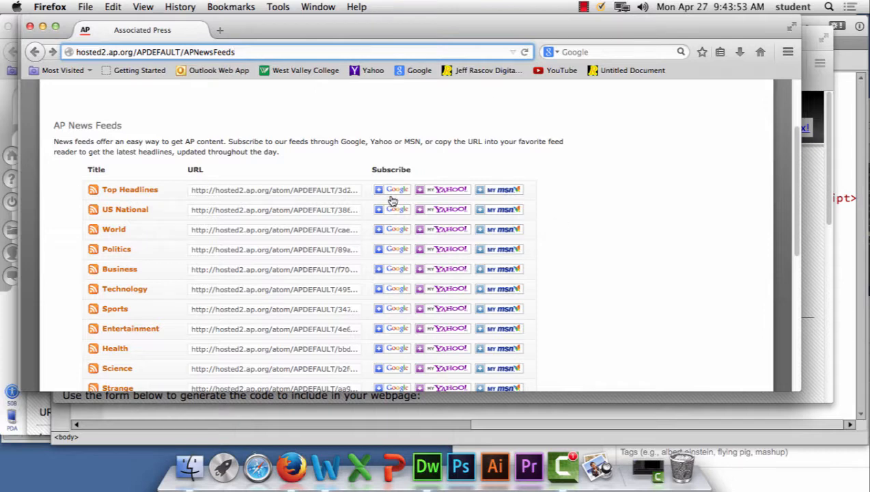
pyautogui.click(328, 189)
pyautogui.click(316, 155)
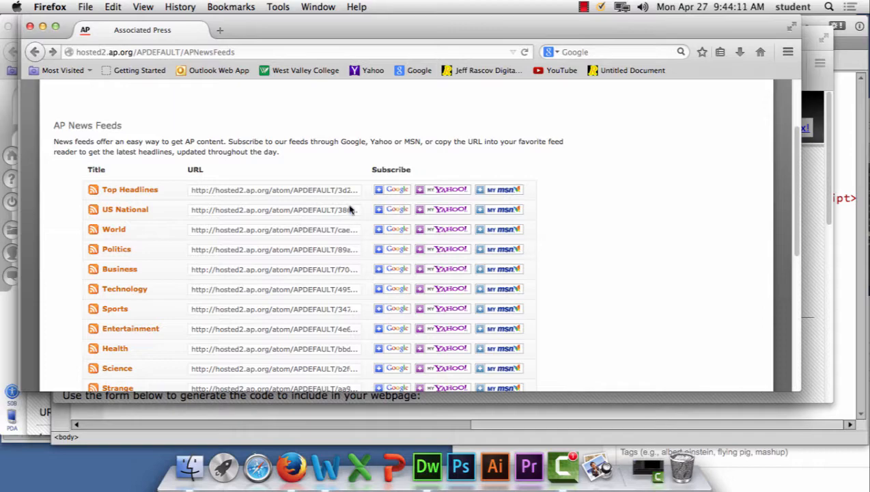
pyautogui.scroll(-4, 222, 265)
pyautogui.scroll(-3, 222, 266)
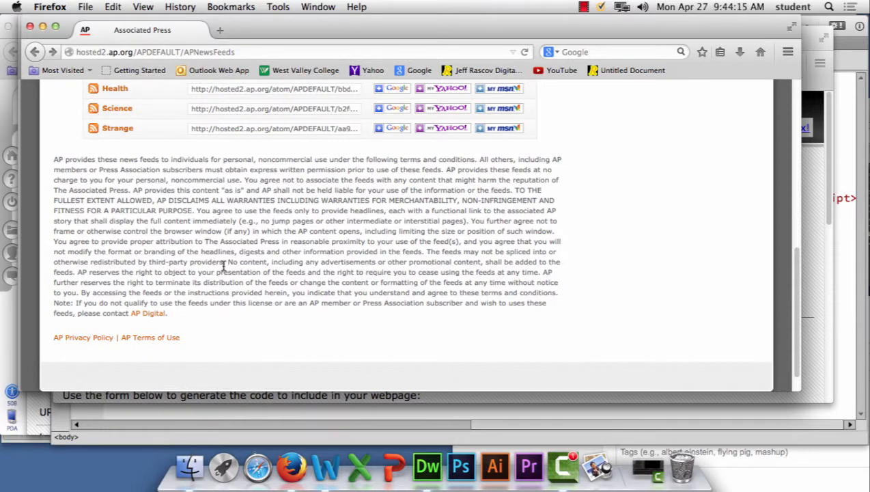
pyautogui.scroll(4, 222, 266)
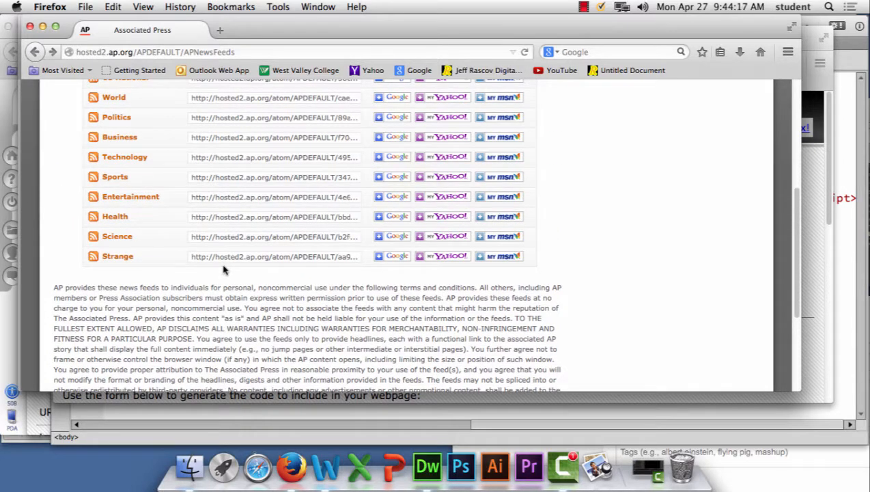
# Step: Check the Science feed's Google, My Yahoo and My MSN subscribe links, returning to the AP feed list after each
pyautogui.click(396, 237)
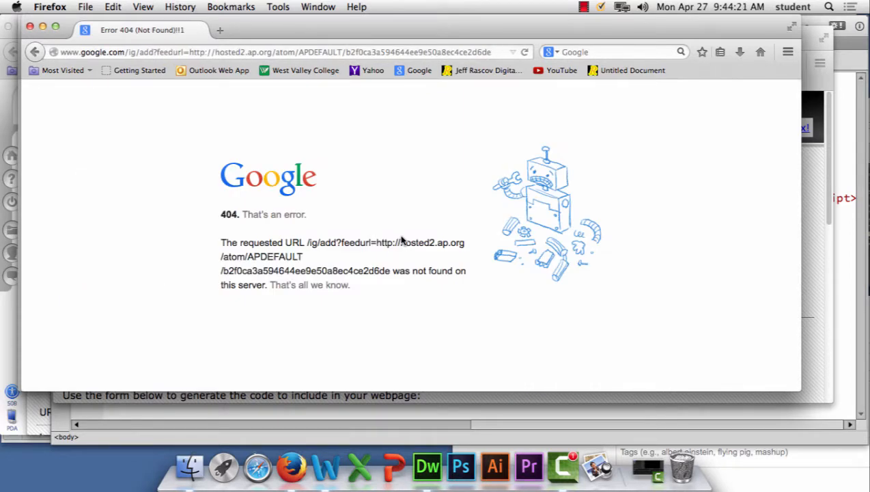
pyautogui.click(34, 52)
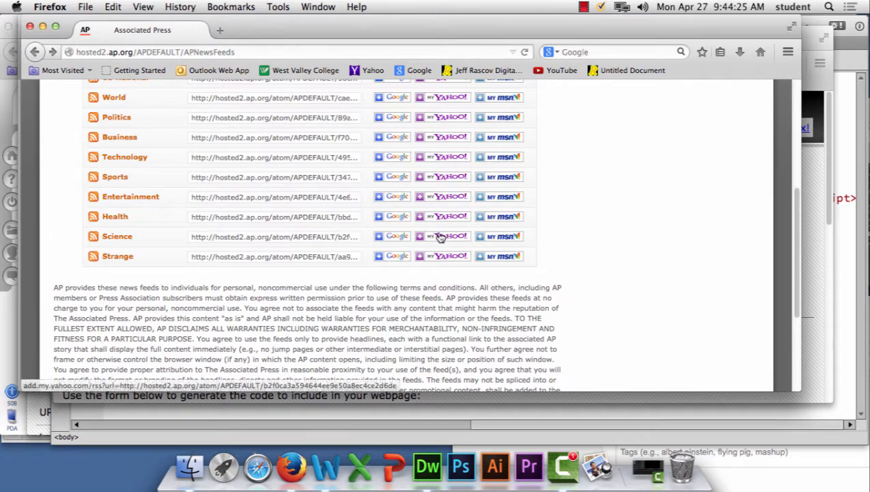
pyautogui.click(441, 239)
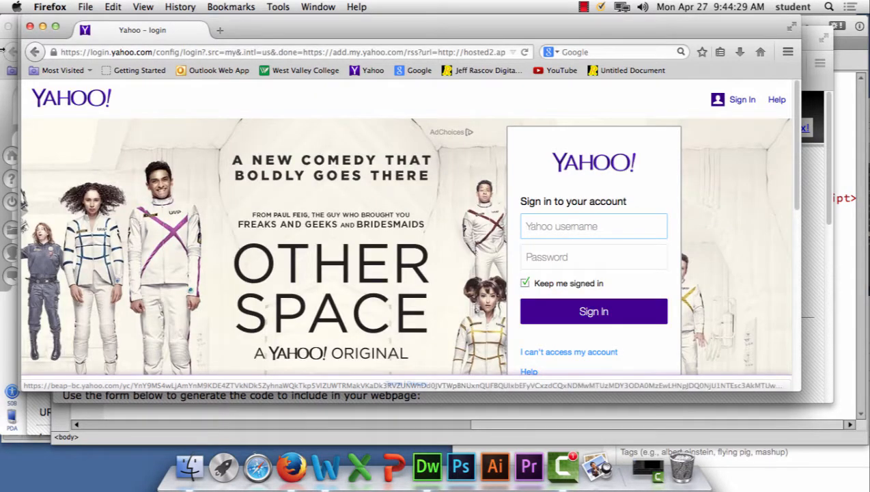
pyautogui.click(40, 52)
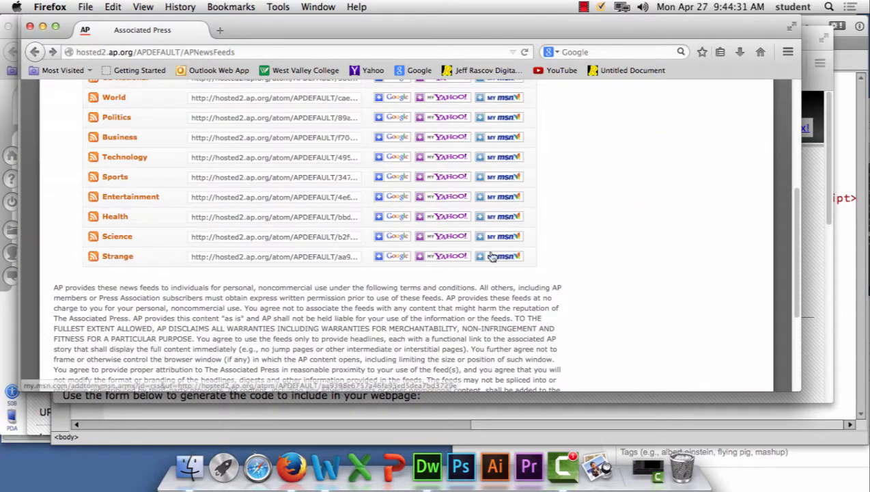
pyautogui.click(495, 239)
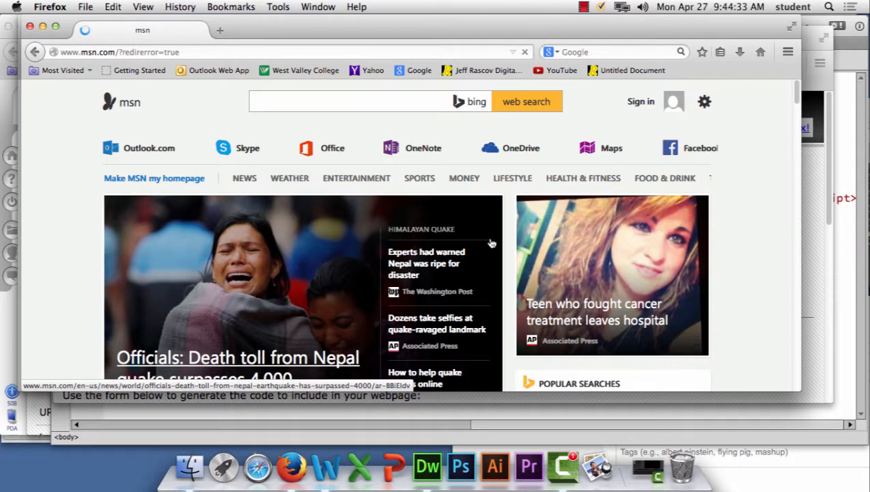
pyautogui.click(34, 51)
pyautogui.scroll(5, 525, 321)
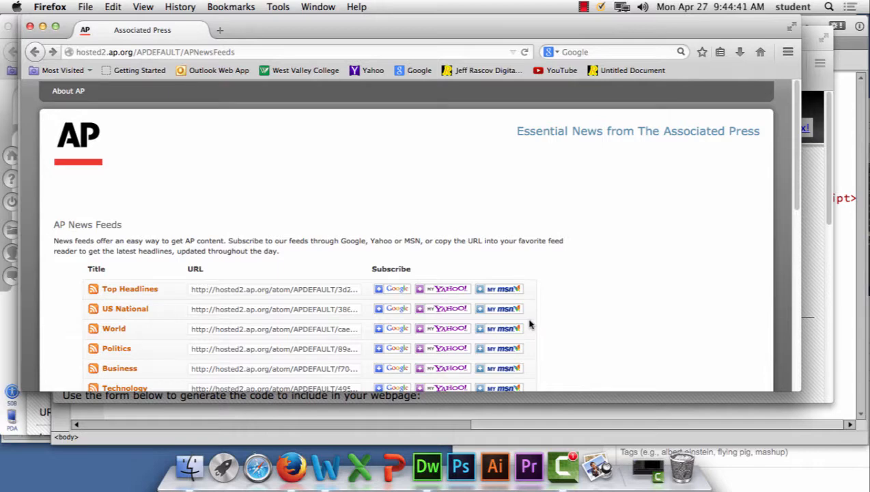
pyautogui.click(272, 51)
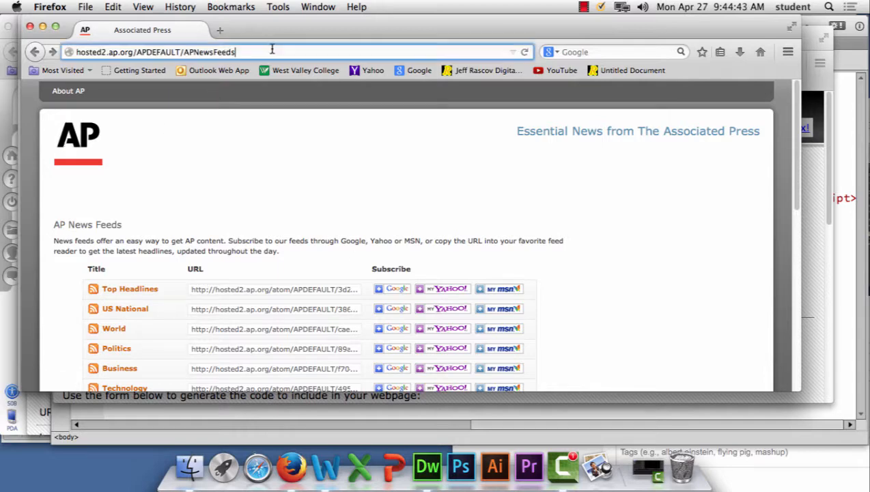
pyautogui.press('super+a')
pyautogui.write('b')
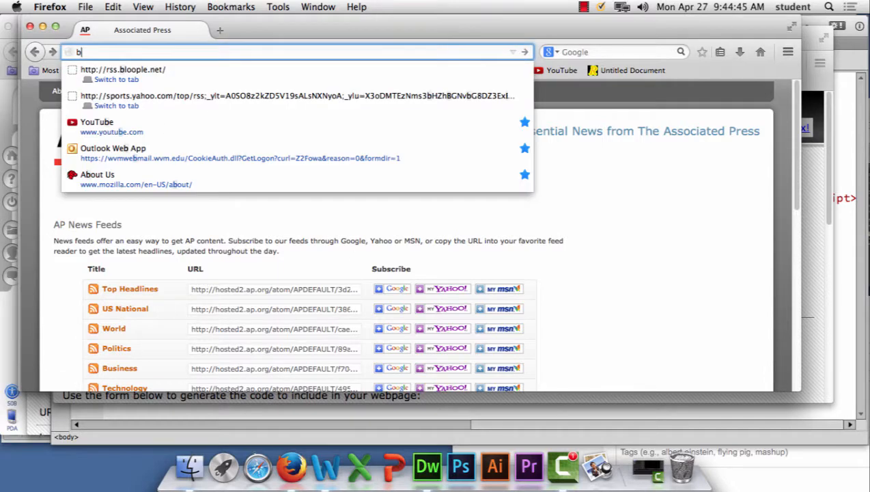
pyautogui.write('cc.or')
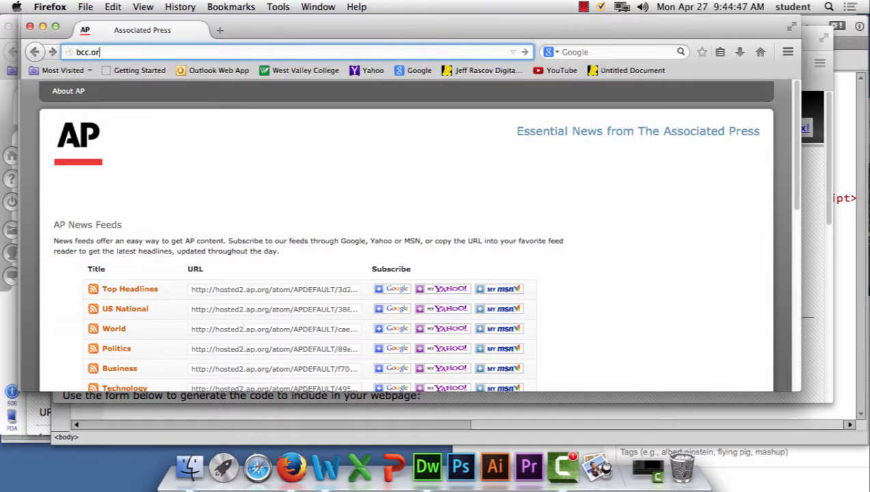
pyautogui.write('g')
pyautogui.press('Return')
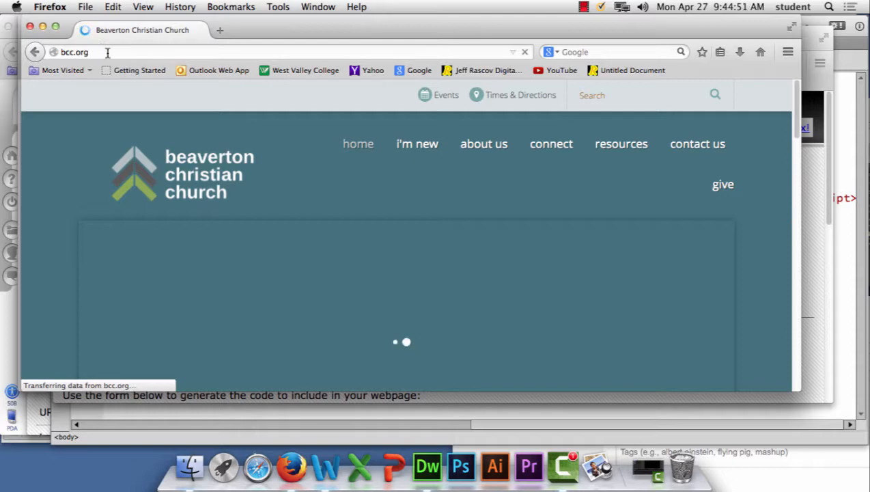
pyautogui.click(80, 53)
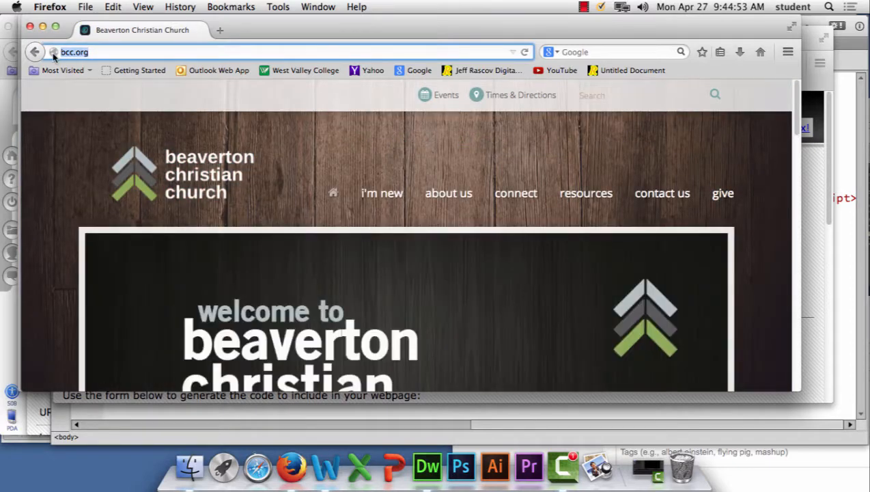
pyautogui.write('bbc.org')
pyautogui.press('Return')
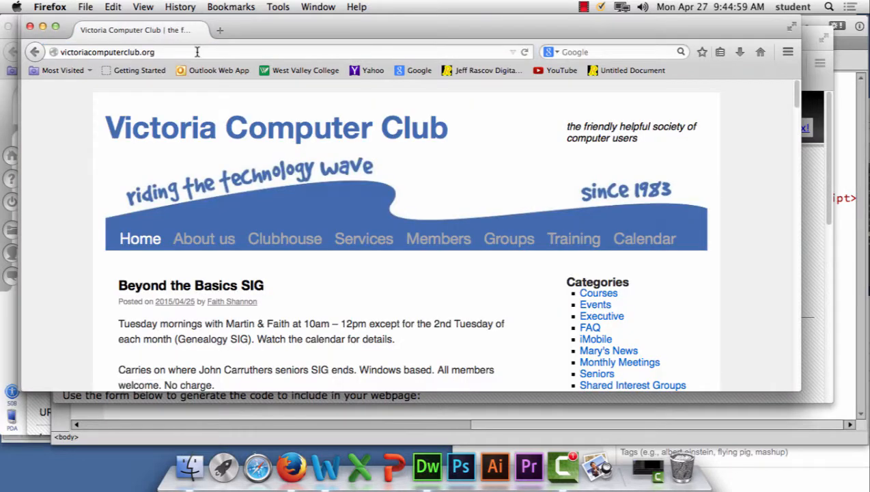
# Step: Load the BBC homepage at bbc.com
pyautogui.click(172, 52)
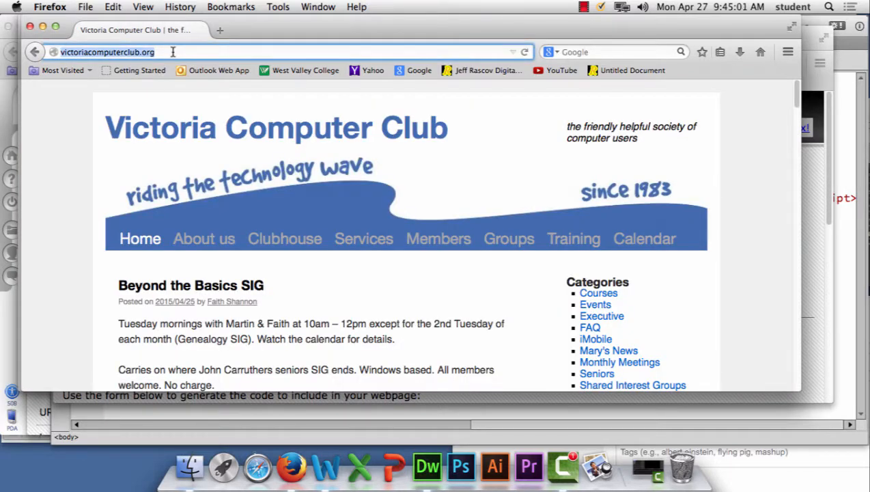
pyautogui.write('bbc.com')
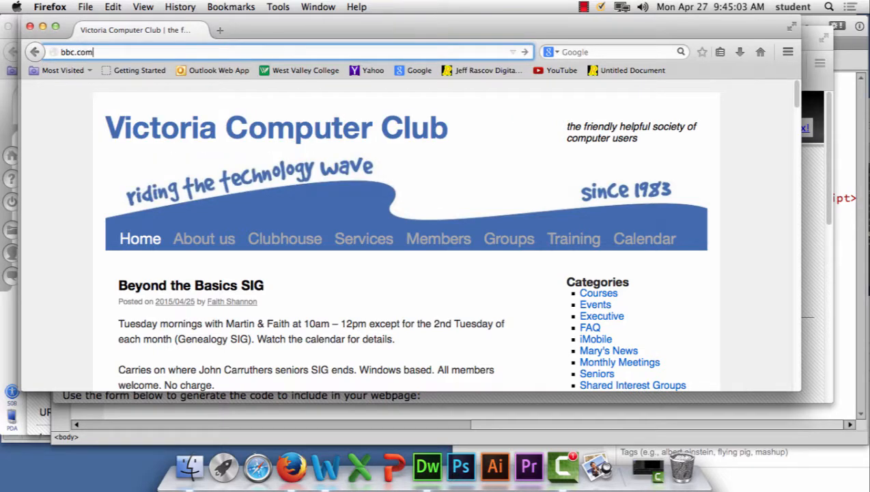
pyautogui.press('Return')
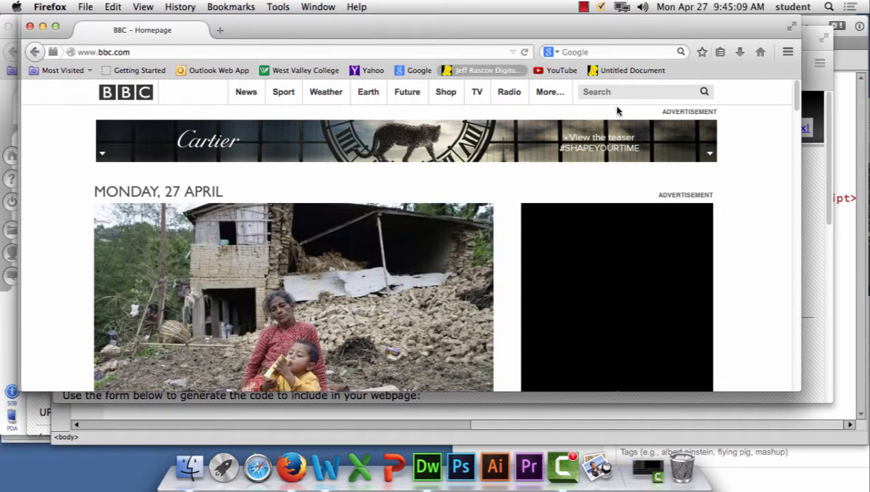
# Step: Search the BBC site for "rss feed" and look through the results
pyautogui.click(635, 95)
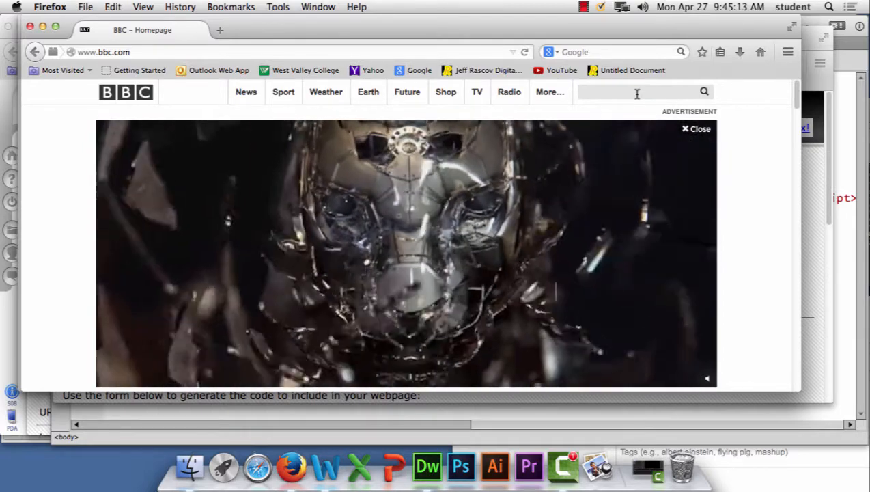
pyautogui.write('rss feed')
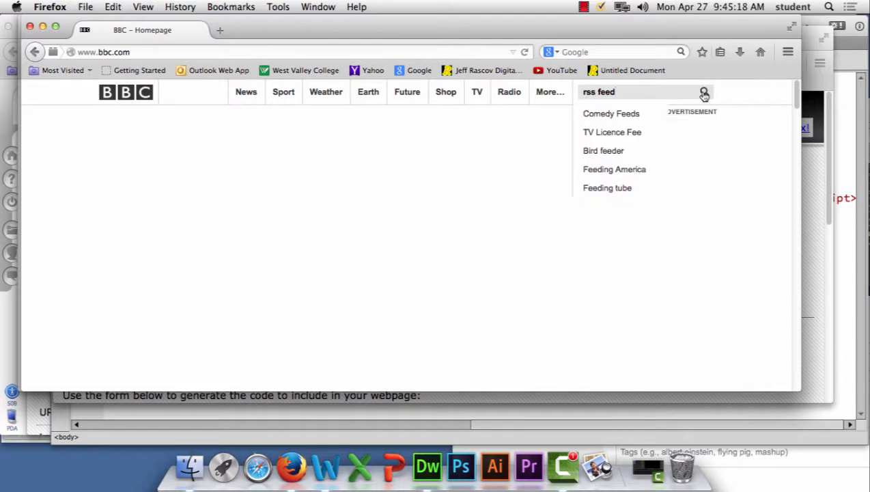
pyautogui.click(703, 92)
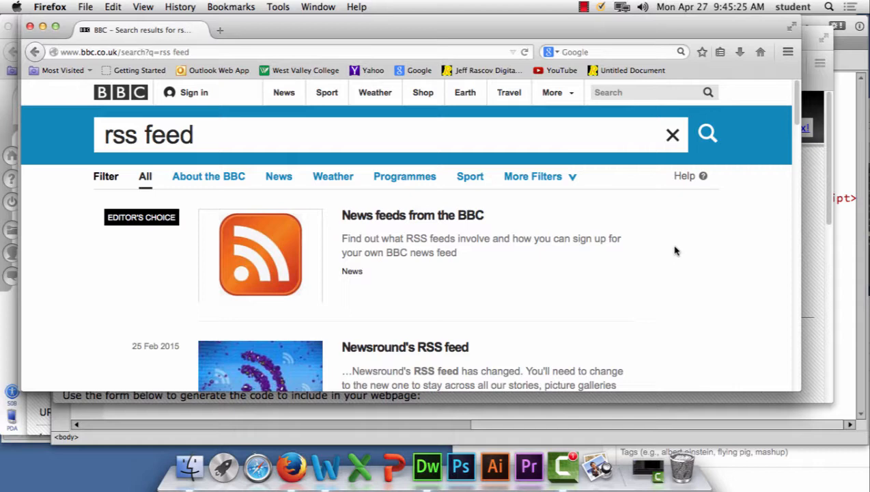
pyautogui.scroll(-5, 675, 252)
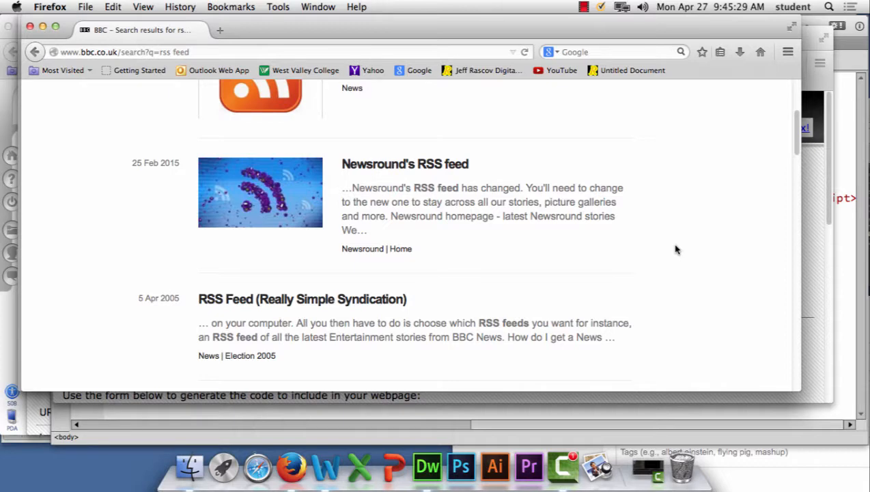
pyautogui.scroll(-3, 674, 249)
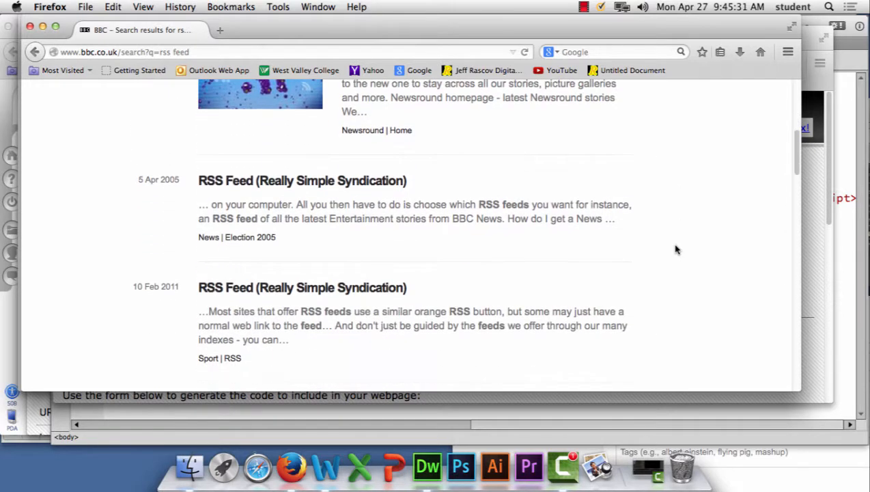
pyautogui.scroll(-5, 675, 249)
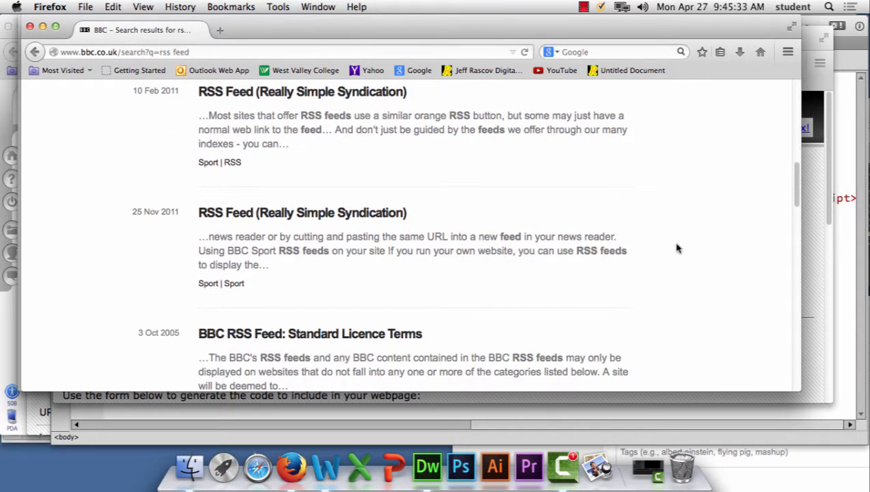
# Step: Open the "Newsround's RSS feed" result, decline the survey and look through the article for a feed link
pyautogui.scroll(13, 675, 249)
pyautogui.click(412, 339)
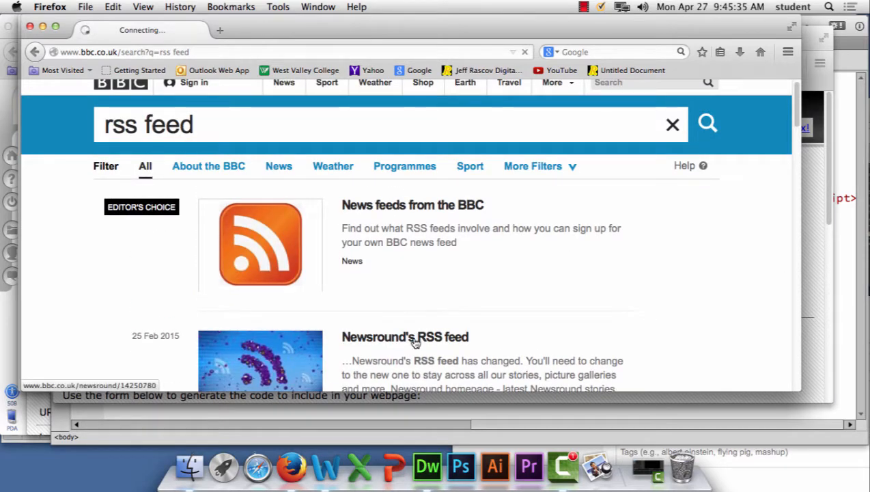
pyautogui.scroll(-10, 417, 337)
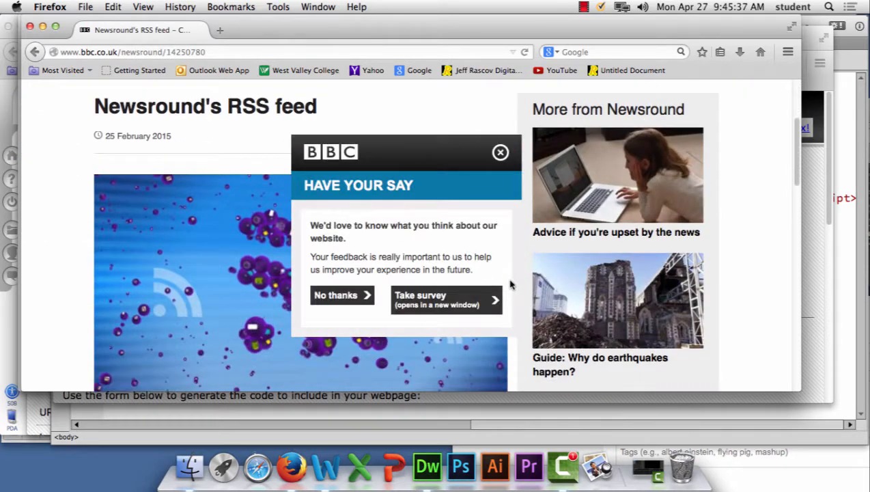
pyautogui.click(342, 294)
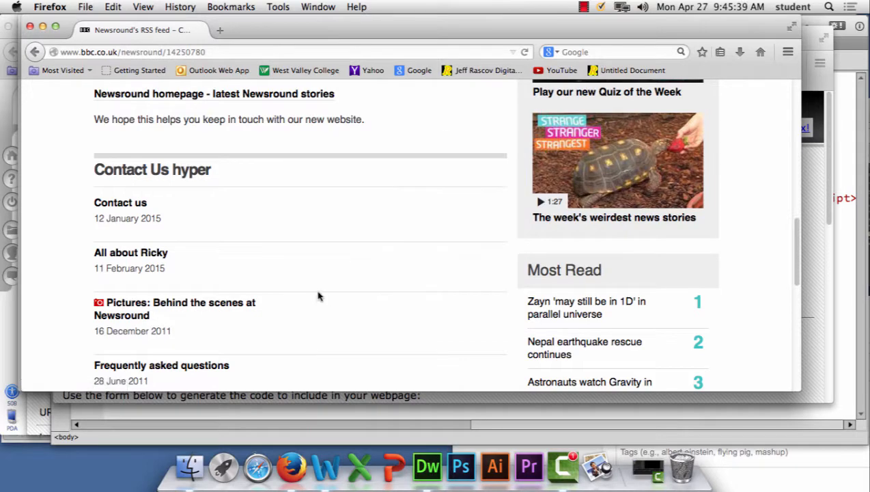
pyautogui.scroll(10, 320, 295)
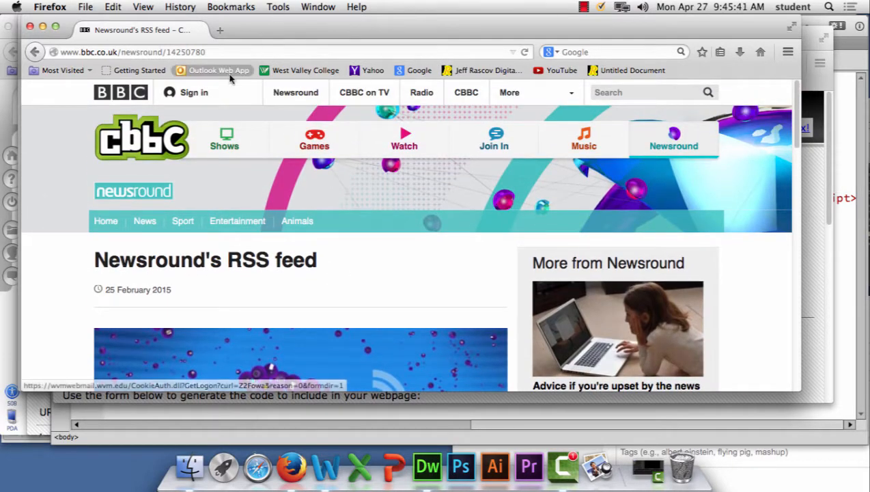
# Step: Search Google for "bbc rss feed link" and open the "RSS - BBC News" feed from the results
pyautogui.click(419, 70)
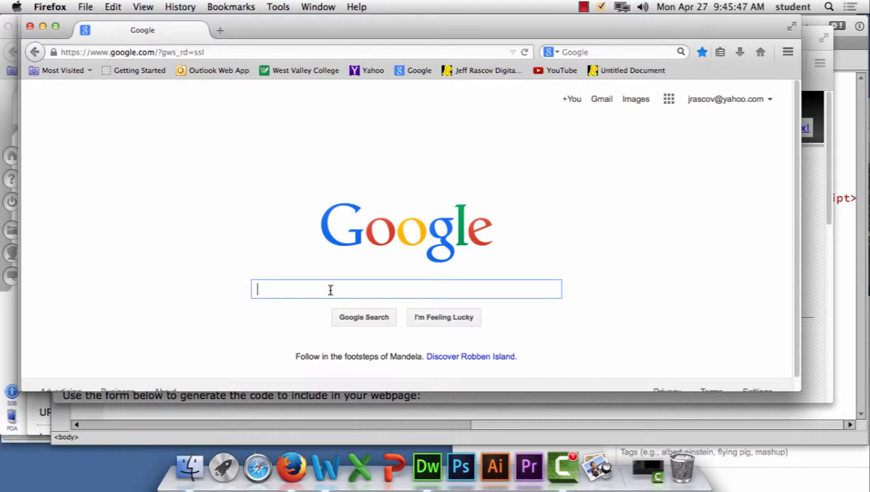
pyautogui.write('BBC R')
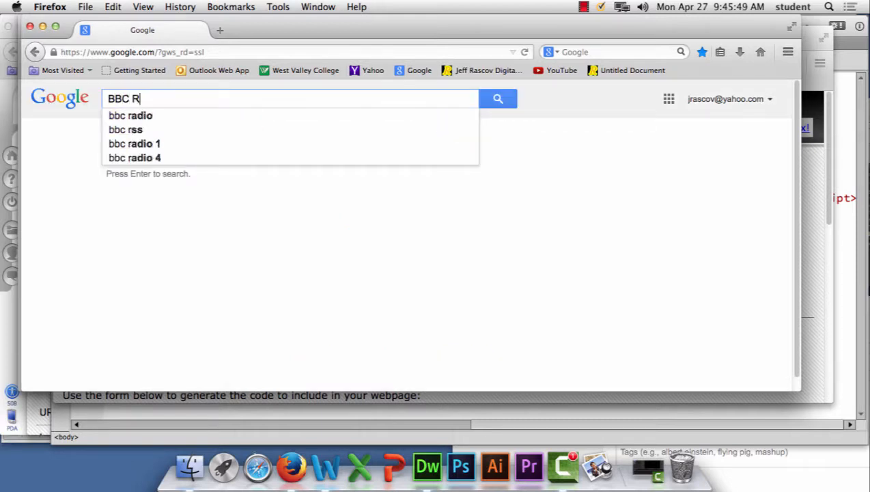
pyautogui.write('SS F')
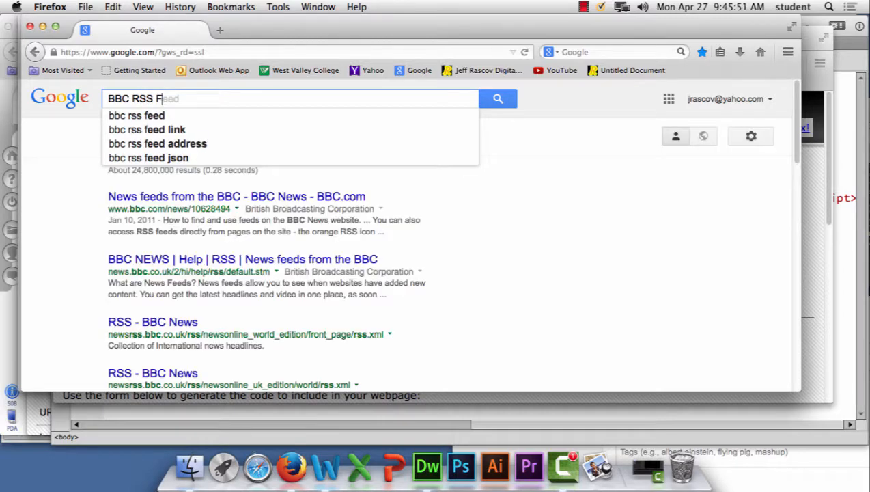
pyautogui.write('EED')
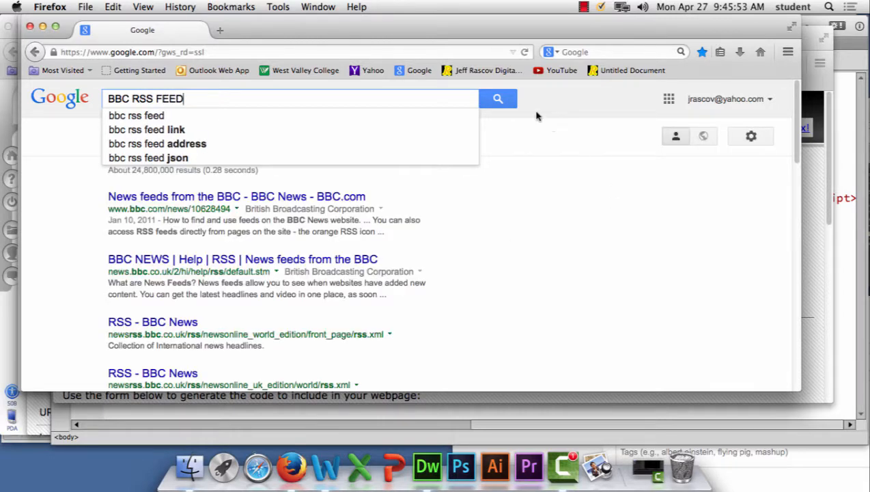
pyautogui.click(171, 130)
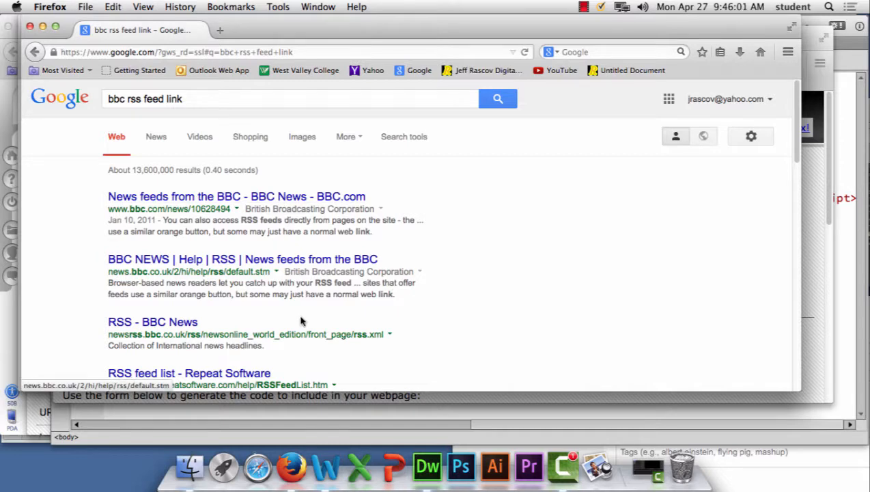
pyautogui.click(157, 329)
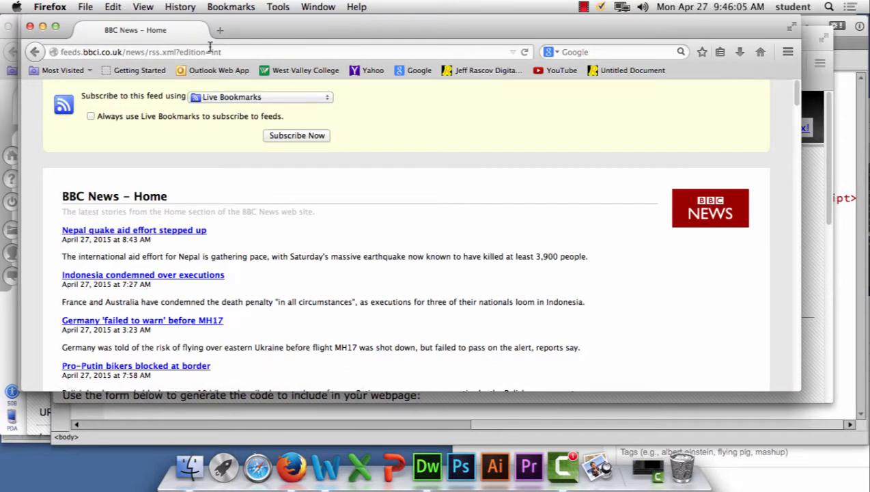
# Step: Remove "?edition=int" from the BBC News feed address and load feeds.bbci.co.uk/news/rss.xml
pyautogui.moveTo(225, 51); pyautogui.dragTo(179, 53)
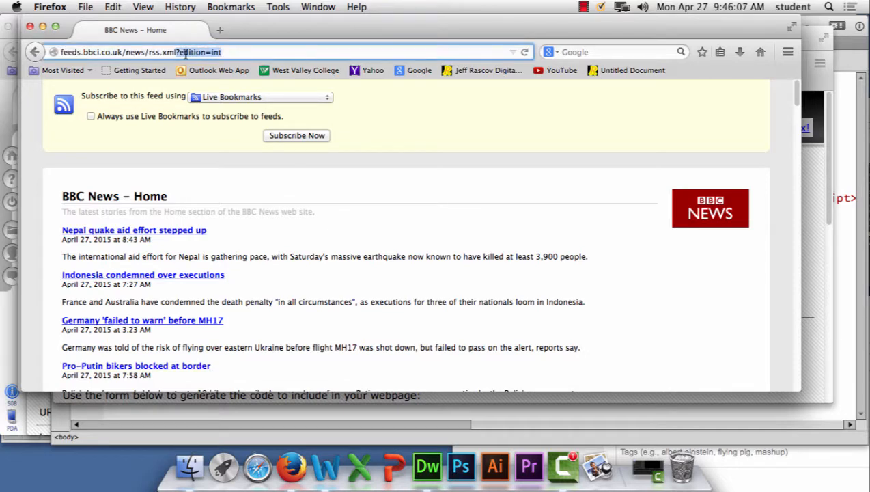
pyautogui.press('BackSpace')
pyautogui.press('Return')
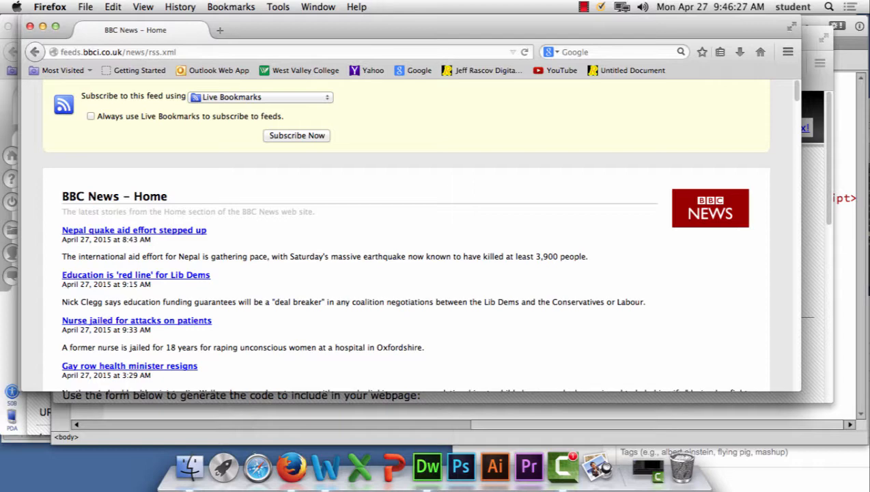
# Step: Copy the complete address of the BBC News feed
pyautogui.click(191, 53)
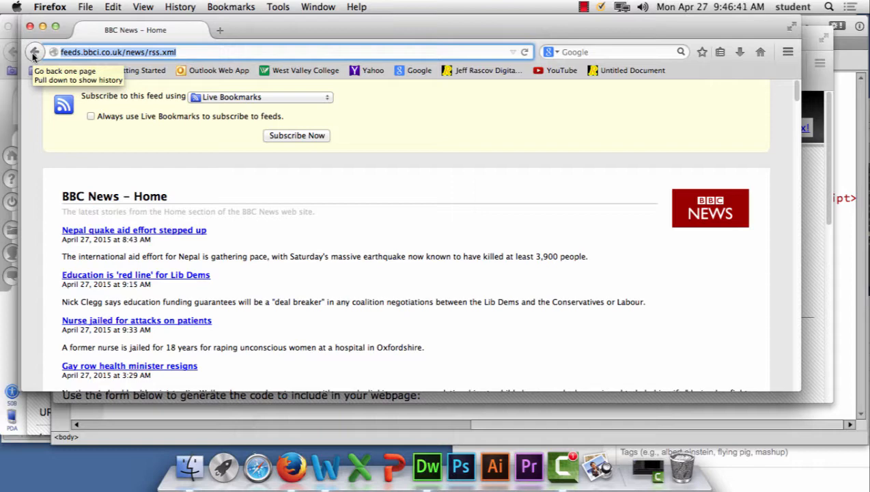
pyautogui.click(181, 52)
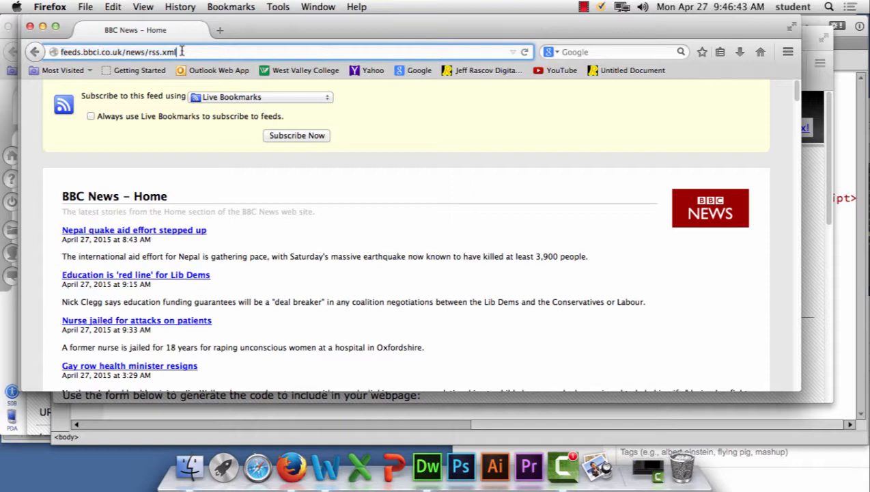
pyautogui.moveTo(196, 53); pyautogui.dragTo(2, 33)
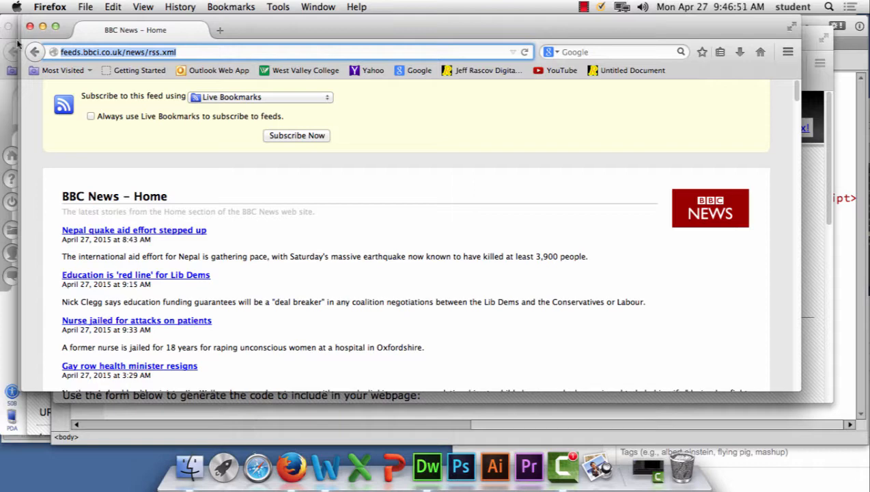
pyautogui.click(178, 52)
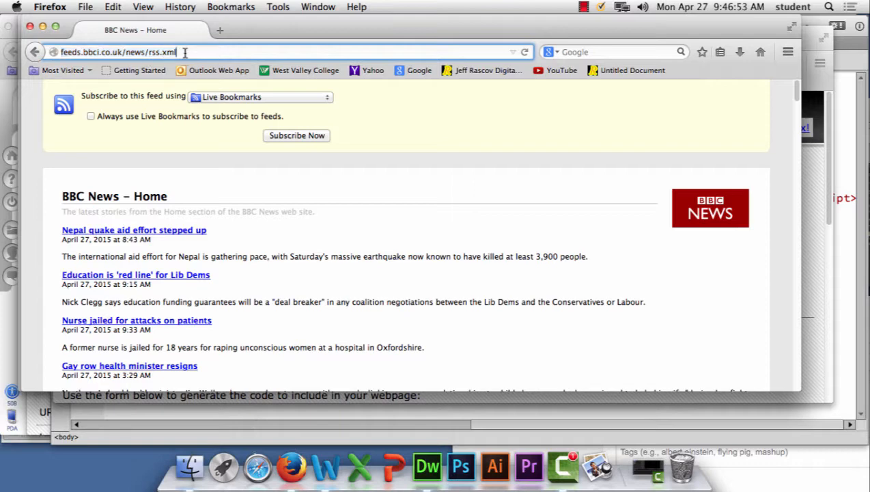
pyautogui.moveTo(178, 52); pyautogui.dragTo(42, 51)
pyautogui.press('super+c')
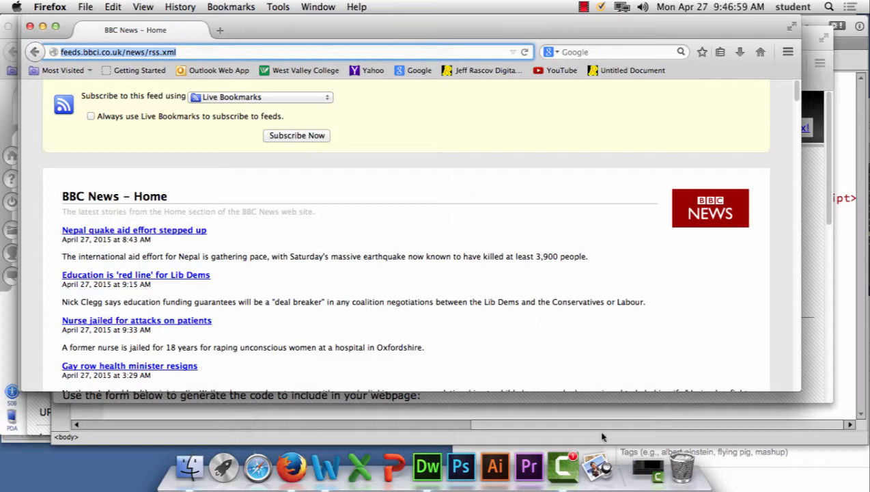
pyautogui.click(302, 4)
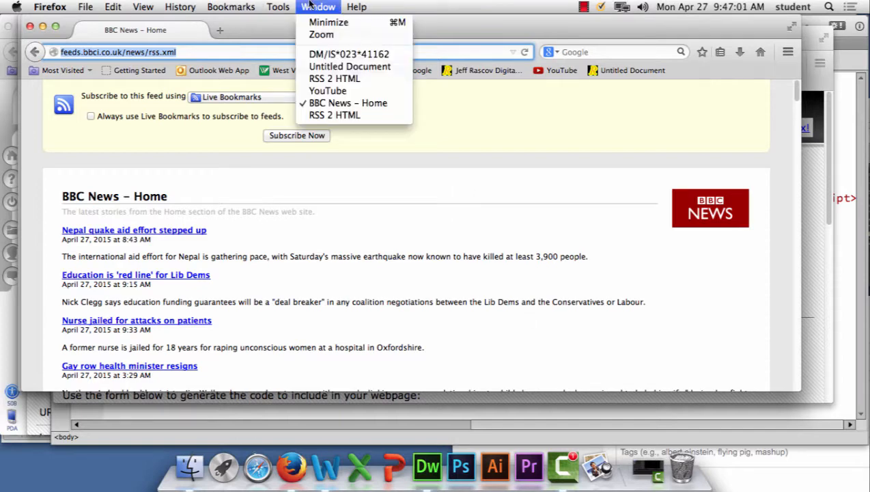
pyautogui.click(335, 115)
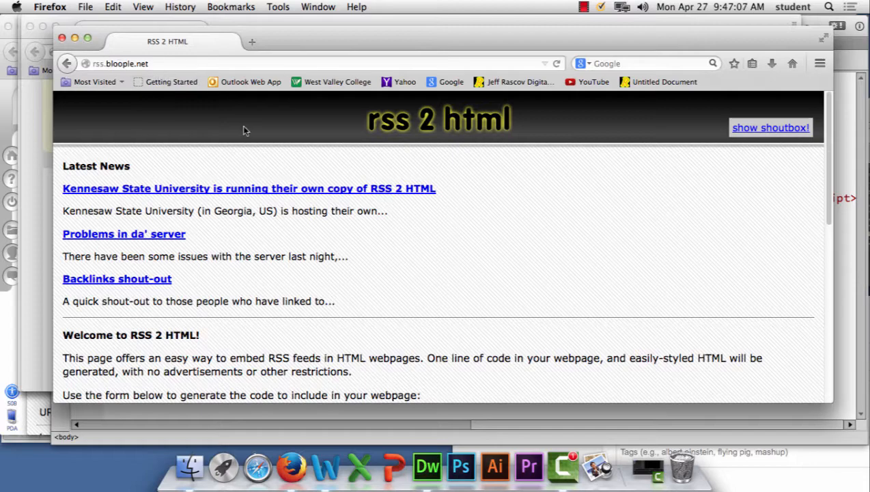
pyautogui.scroll(-5, 243, 128)
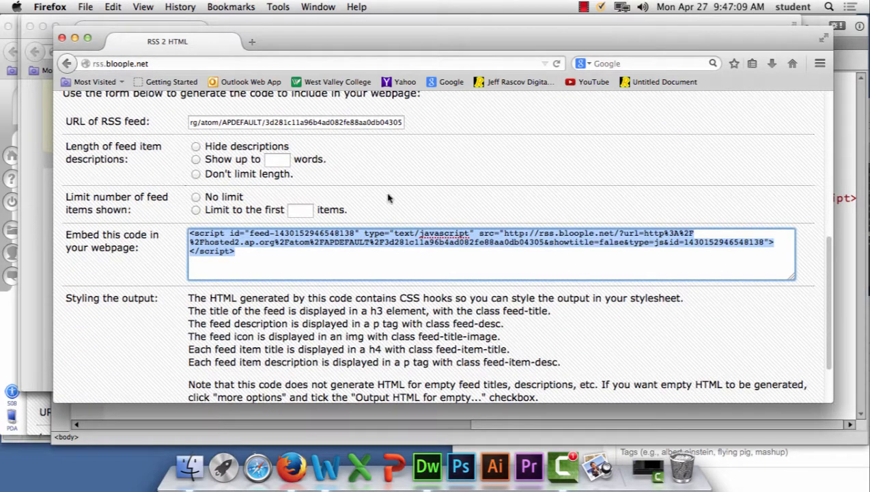
pyautogui.tripleClick(362, 121)
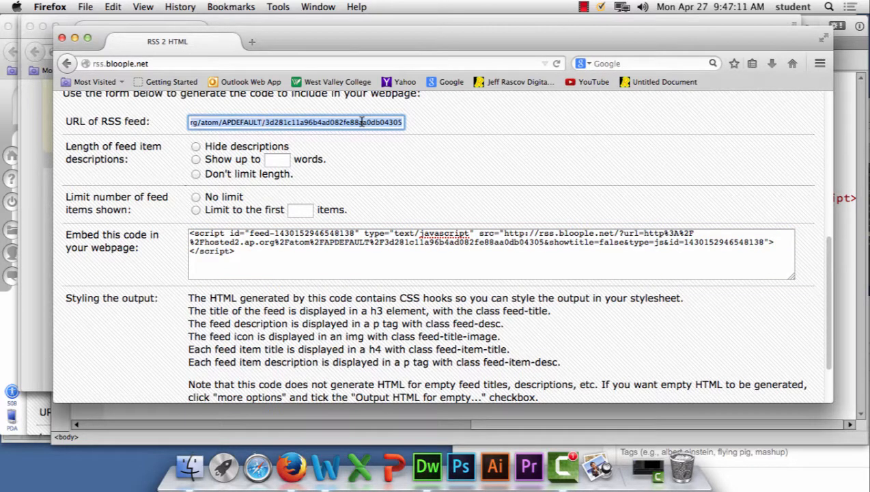
pyautogui.press('BackSpace')
pyautogui.press('super+v')
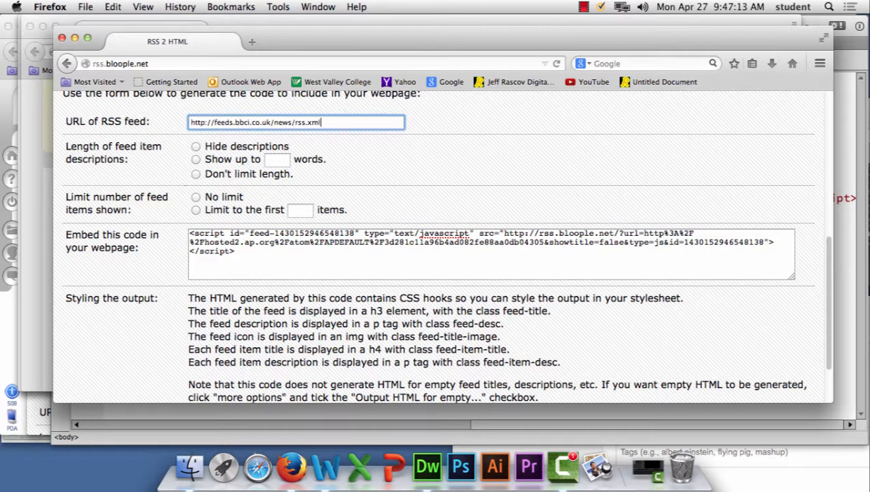
# Step: Limit the feed to the first 10 items and generate the embed code
pyautogui.click(196, 210)
pyautogui.click(300, 211)
pyautogui.write('10')
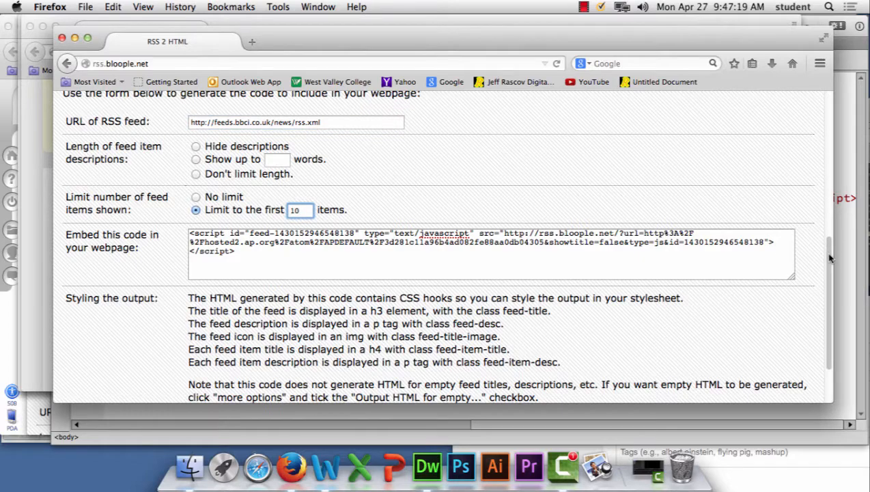
pyautogui.scroll(-3, 786, 307)
pyautogui.click(739, 364)
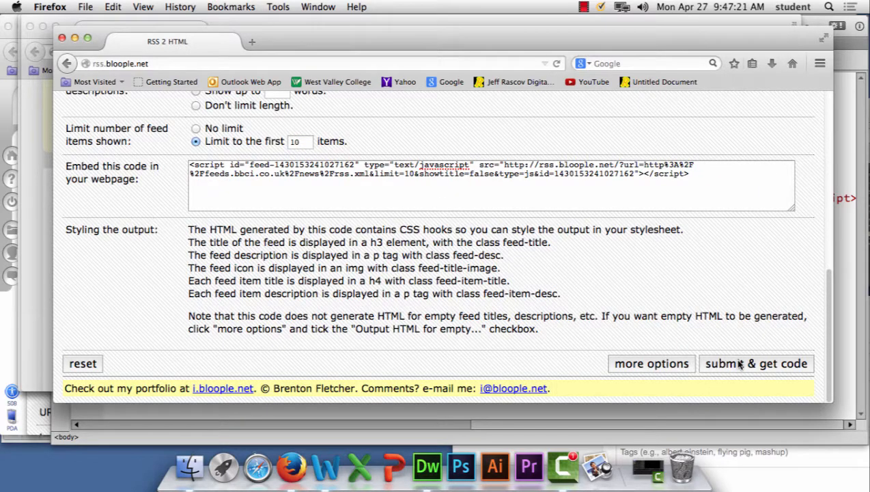
pyautogui.click(738, 366)
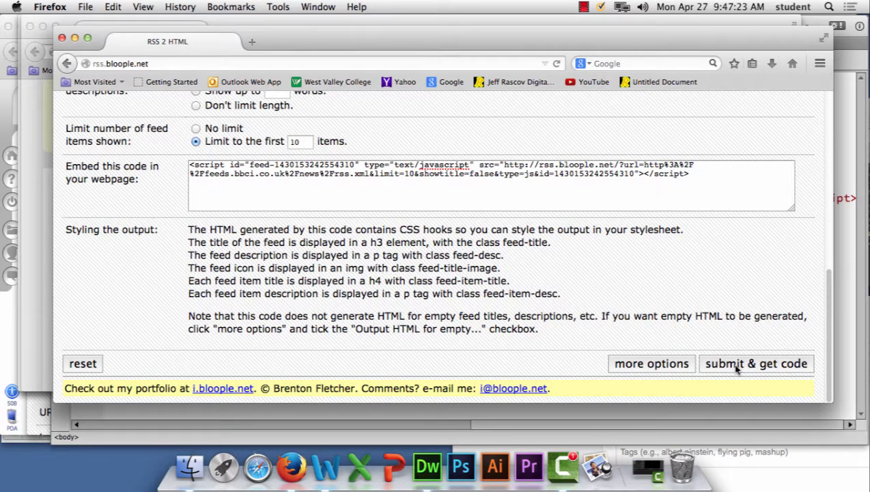
# Step: Check the RSS 2 HTML form entries and copy the generated embed script for the BBC feed
pyautogui.scroll(10, 404, 259)
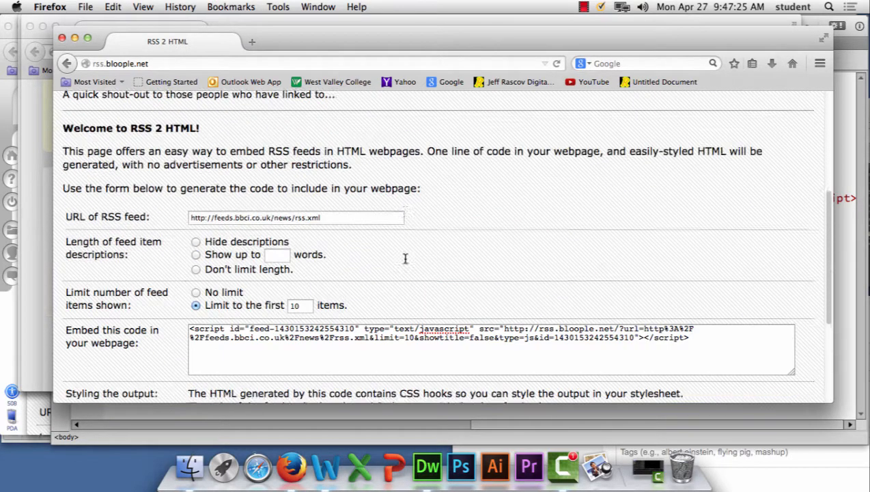
pyautogui.moveTo(326, 36); pyautogui.dragTo(368, 188)
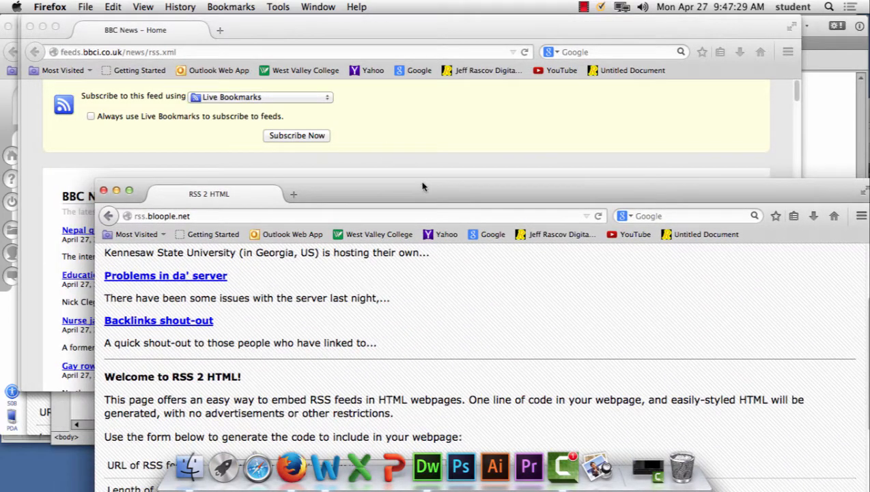
pyautogui.moveTo(424, 186); pyautogui.dragTo(365, 41)
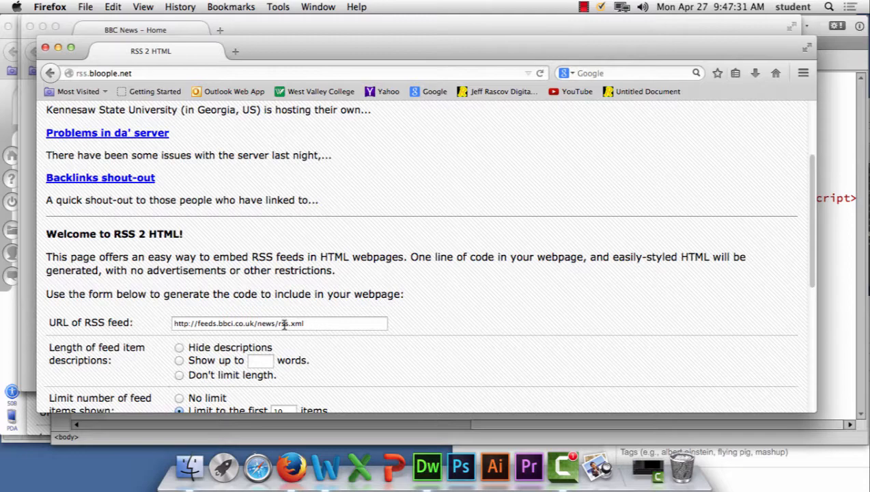
pyautogui.scroll(-5, 408, 326)
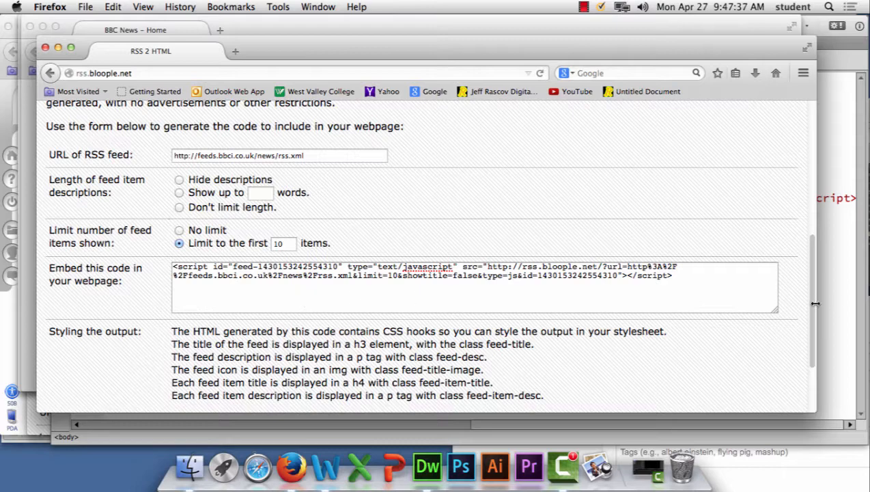
pyautogui.moveTo(810, 311); pyautogui.dragTo(810, 404)
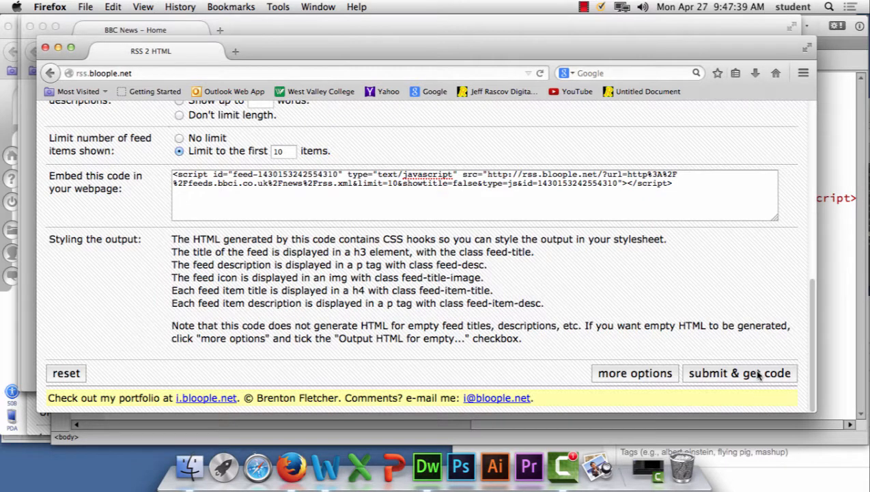
pyautogui.click(683, 189)
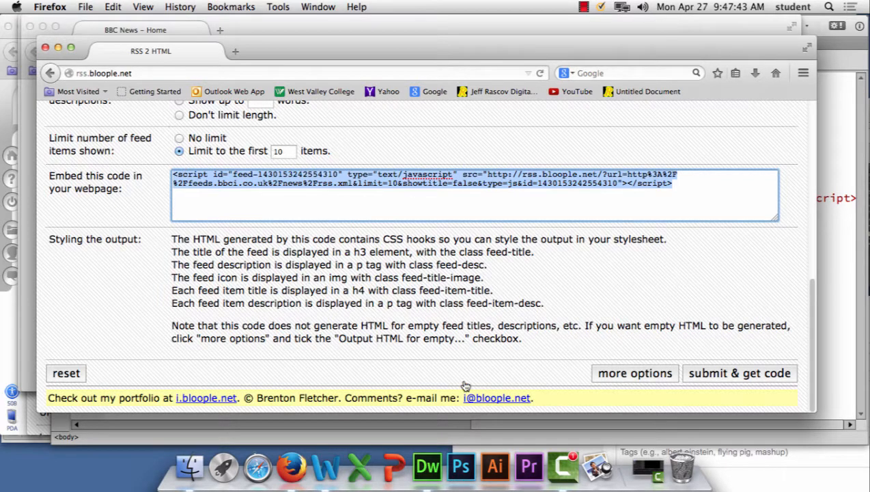
# Step: Switch to Dreamweaver and delete the entire AP feed script from line 9 of rss_example2.html, moving the Files panel out of the way
pyautogui.click(429, 466)
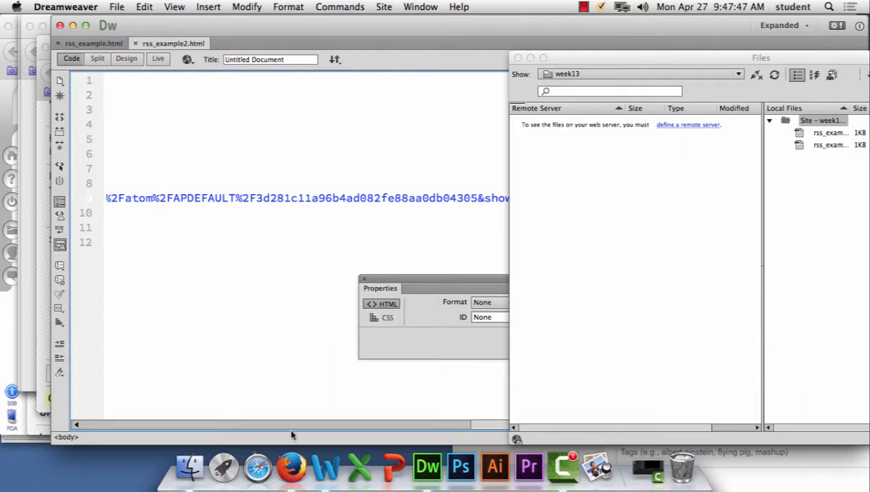
pyautogui.moveTo(501, 425); pyautogui.dragTo(130, 418)
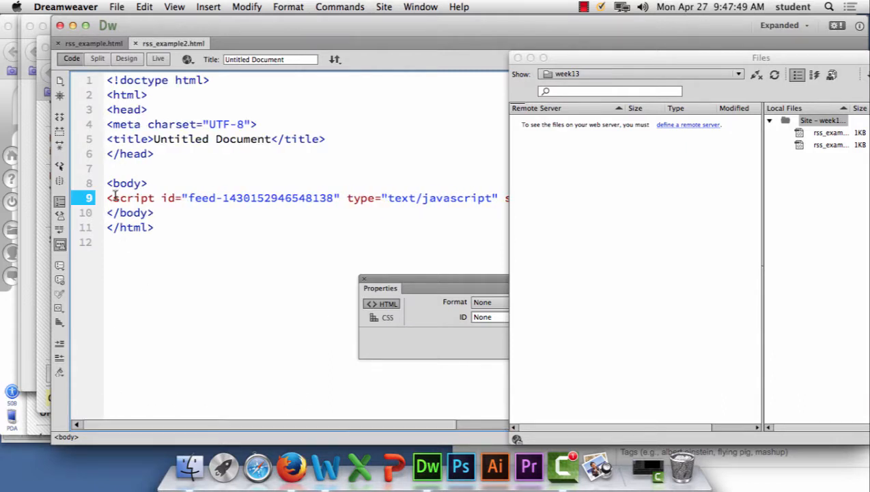
pyautogui.moveTo(107, 199); pyautogui.dragTo(497, 200)
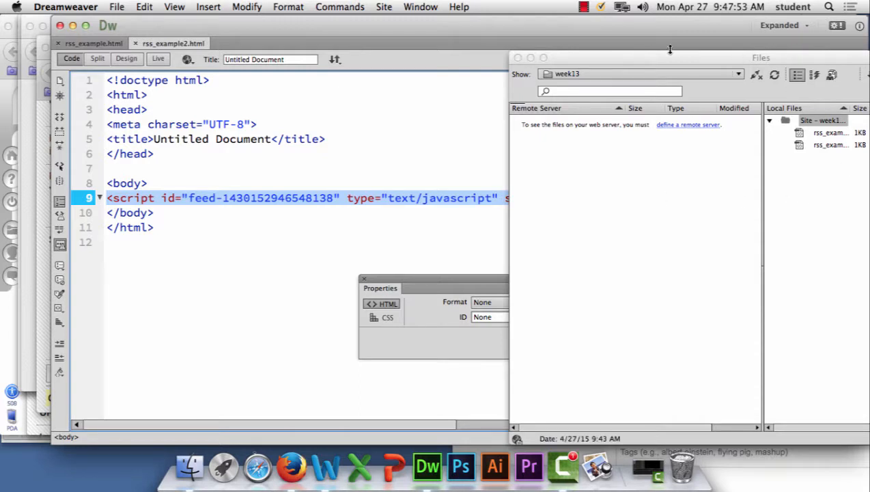
pyautogui.moveTo(670, 57); pyautogui.dragTo(645, 329)
pyautogui.press('BackSpace')
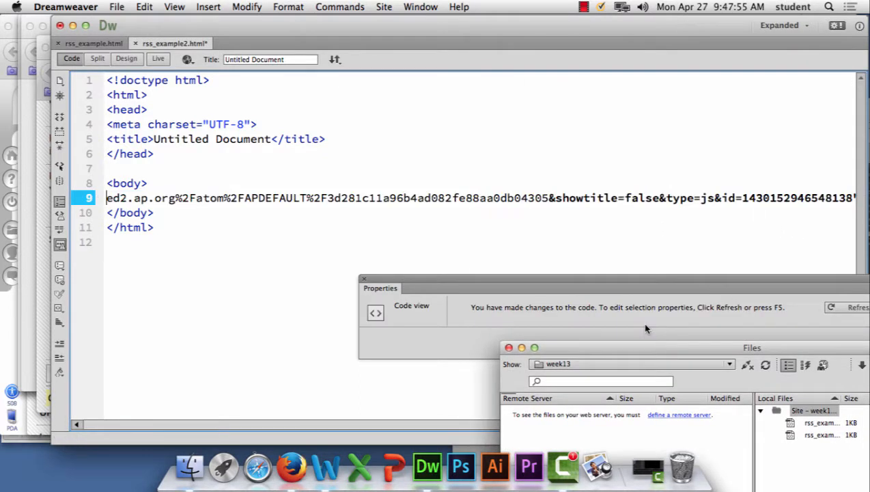
pyautogui.moveTo(107, 198); pyautogui.dragTo(732, 199)
pyautogui.press('BackSpace')
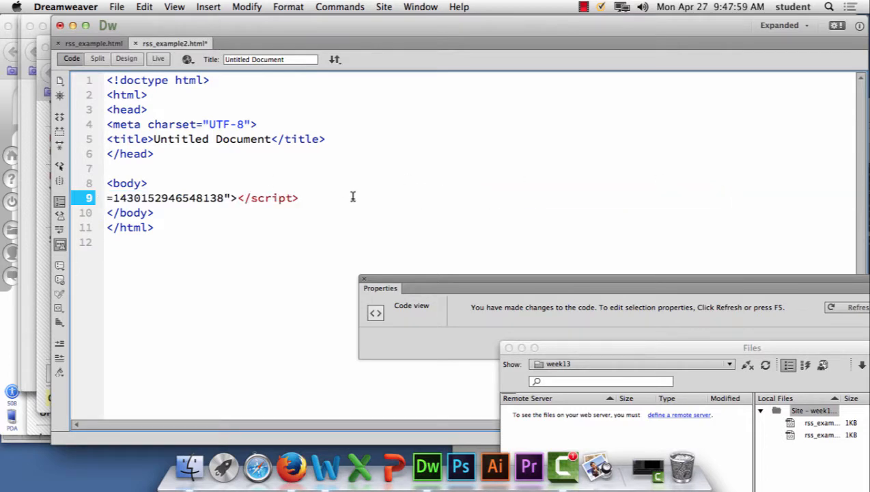
pyautogui.moveTo(324, 197); pyautogui.dragTo(85, 206)
pyautogui.press('BackSpace')
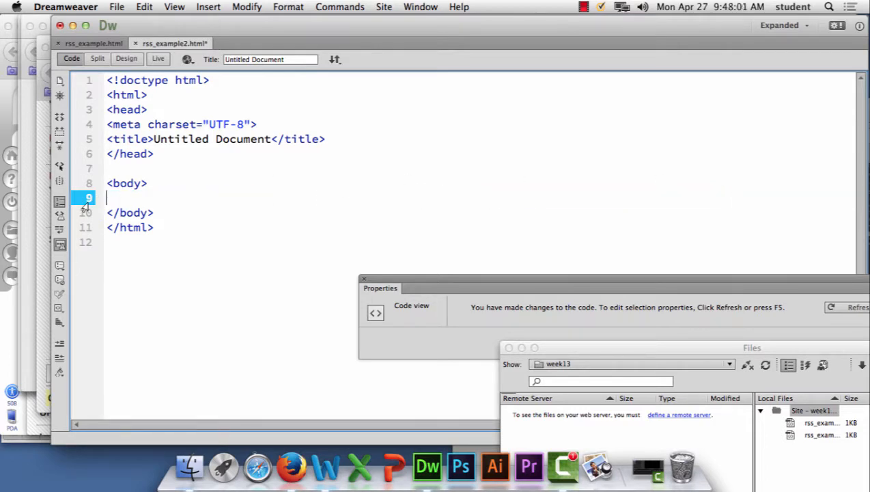
# Step: Paste the BBC feed script into the body of rss_example2.html and save the file
pyautogui.press('super+v')
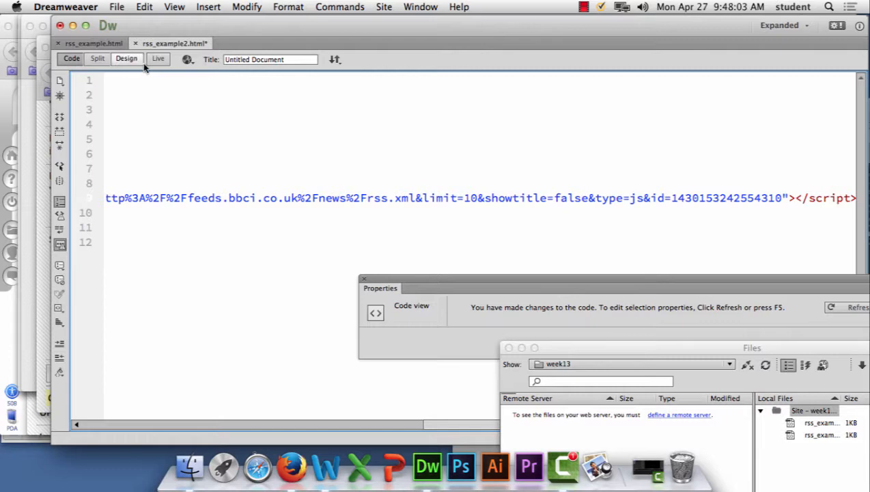
pyautogui.click(123, 6)
pyautogui.click(130, 91)
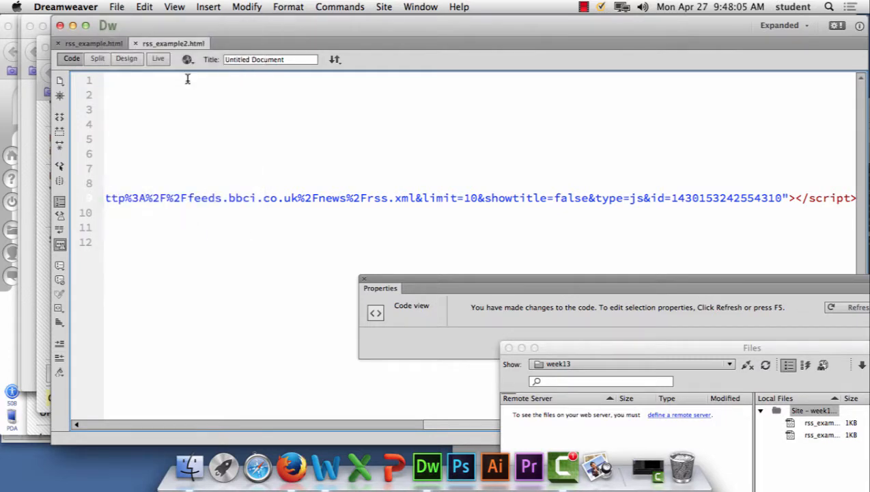
# Step: Preview rss_example2.html in Firefox, shrink the browser window and look through the listed BBC stories
pyautogui.click(187, 59)
pyautogui.click(197, 86)
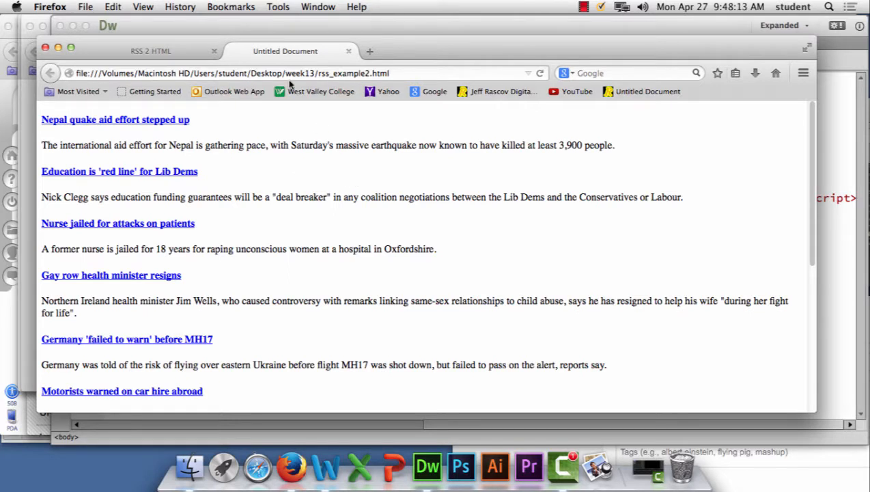
pyautogui.moveTo(807, 406); pyautogui.dragTo(405, 386)
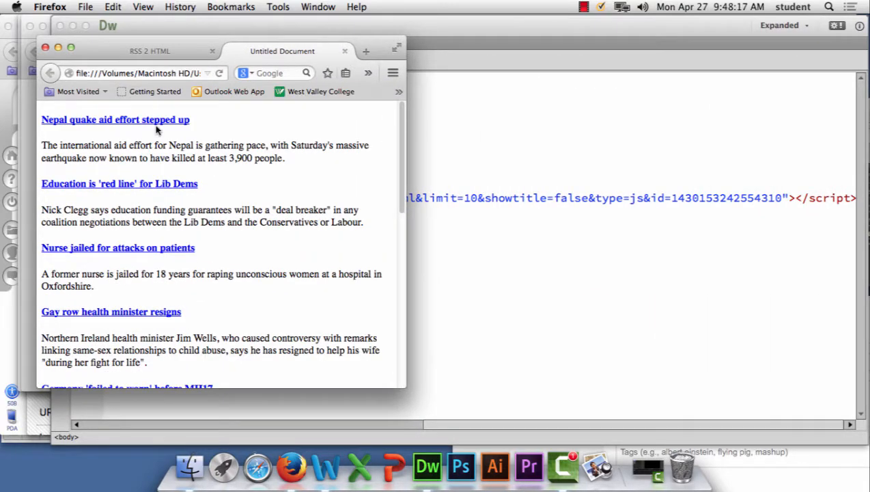
pyautogui.scroll(-5, 295, 246)
pyautogui.scroll(-3, 296, 245)
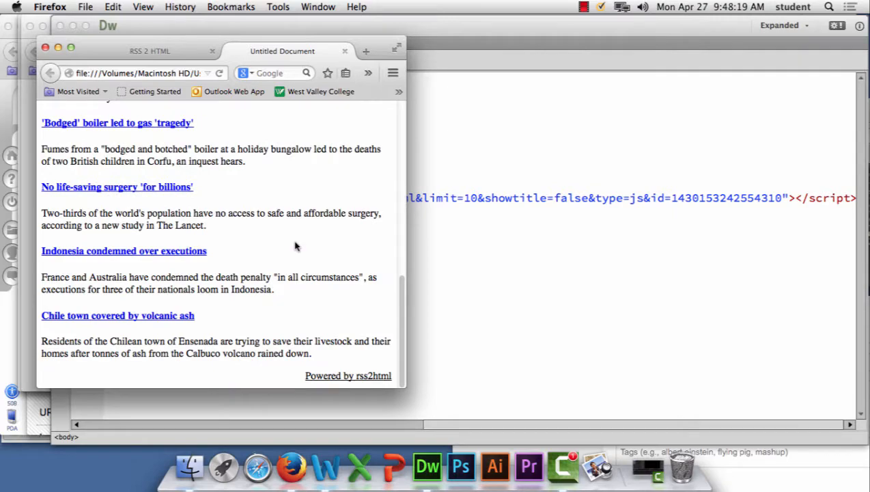
pyautogui.scroll(8, 295, 244)
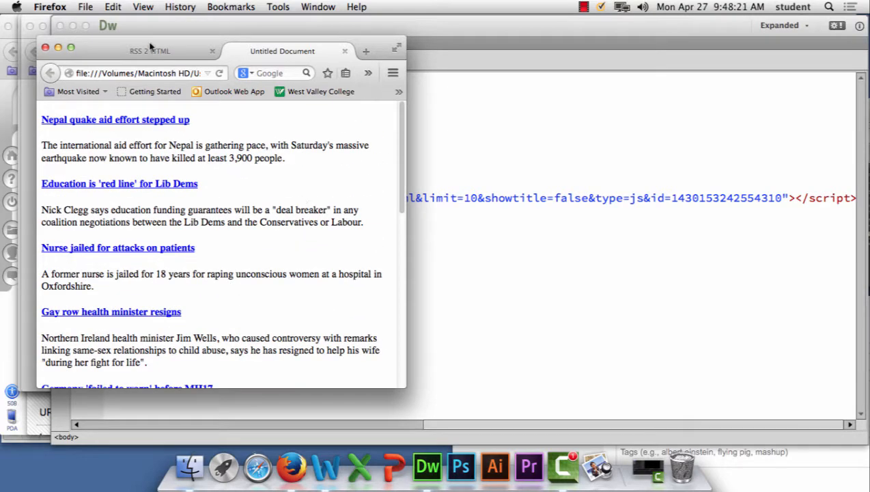
# Step: Move the preview window aside, open the "Nepal quake aid effort stepped up" story and return to the feed page
pyautogui.moveTo(281, 43); pyautogui.dragTo(690, 50)
pyautogui.click(558, 129)
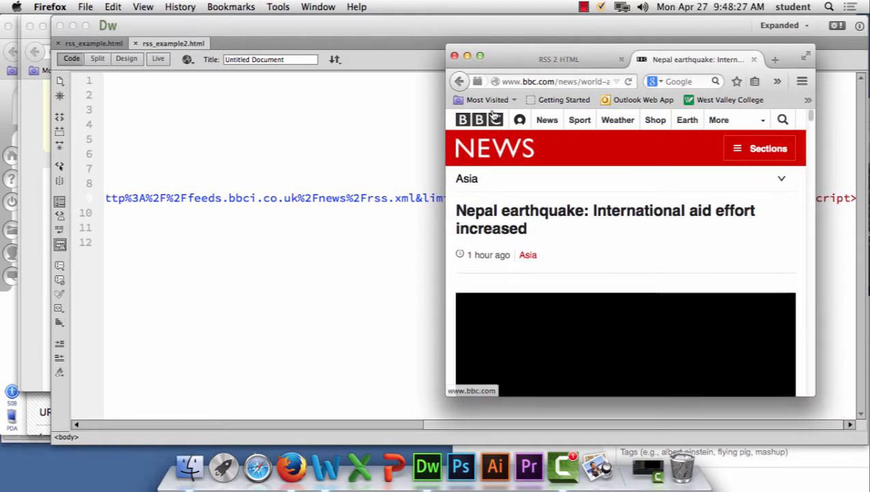
pyautogui.click(461, 81)
pyautogui.scroll(-5, 695, 250)
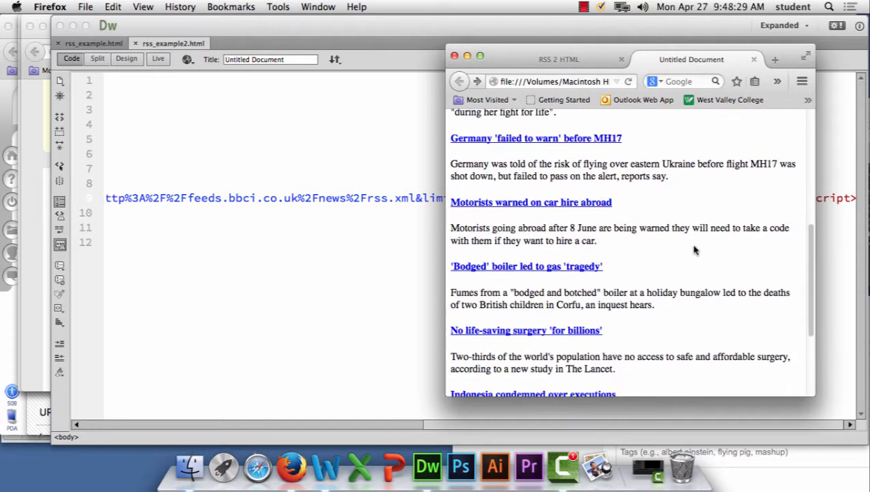
# Step: Open the "Motorists warned on car hire abroad" story, skim the article and return to the feed page
pyautogui.click(557, 203)
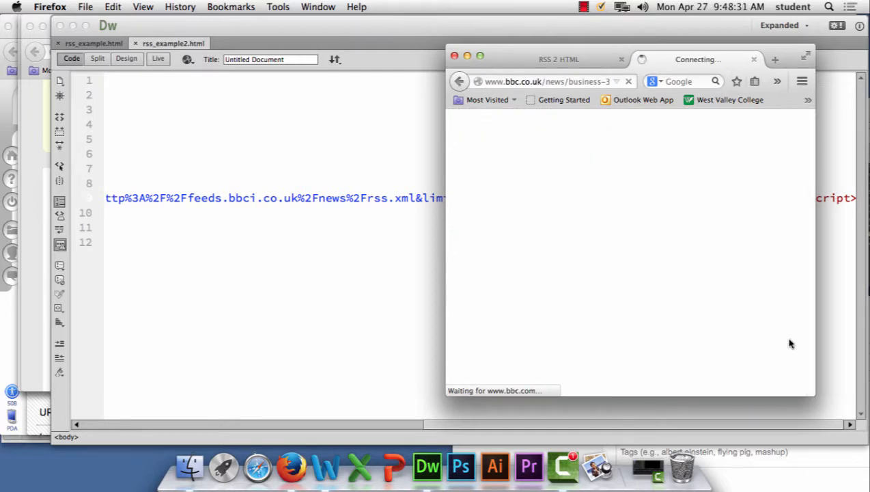
pyautogui.scroll(-3, 633, 229)
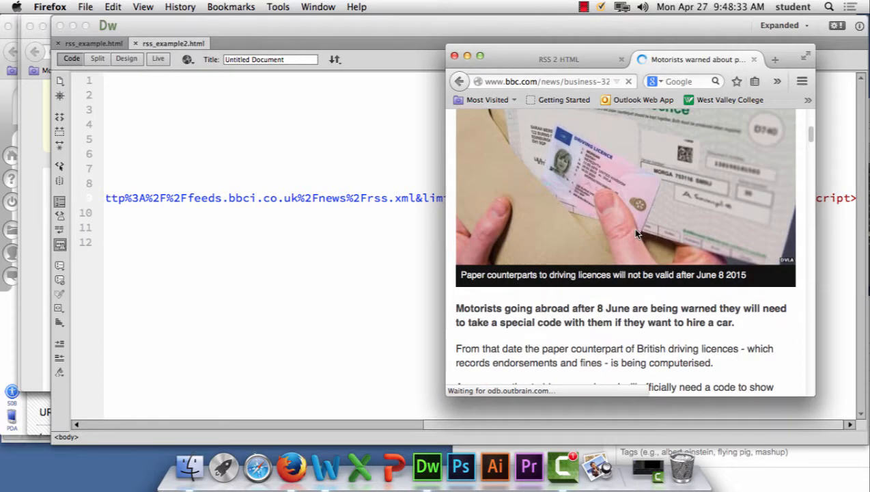
pyautogui.scroll(3, 633, 230)
pyautogui.click(460, 81)
# Step: Switch to Dreamweaver, preview rss_example.html in Firefox, and move and enlarge the browser window showing the hockey feed
pyautogui.click(273, 134)
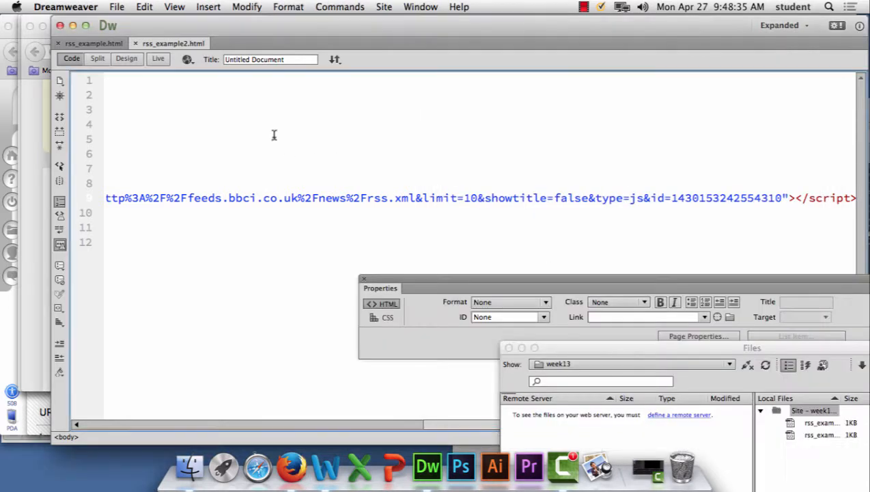
pyautogui.click(86, 42)
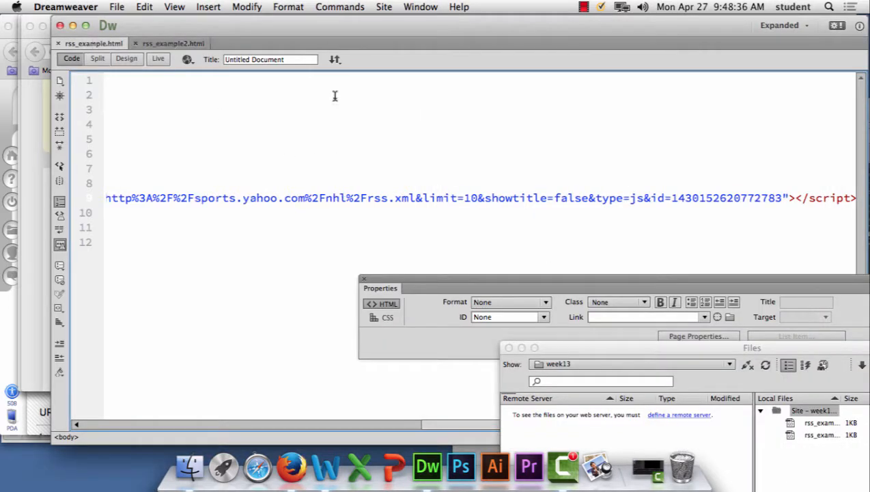
pyautogui.click(187, 60)
pyautogui.click(198, 85)
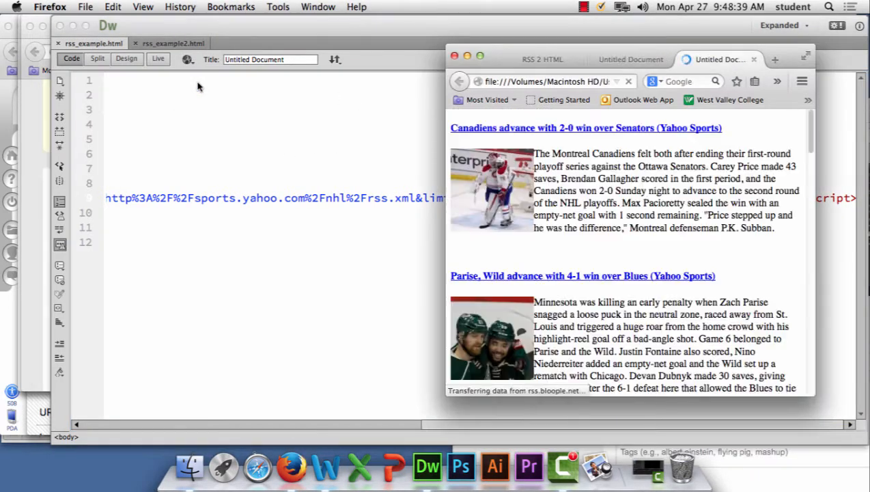
pyautogui.moveTo(582, 48); pyautogui.dragTo(219, 32)
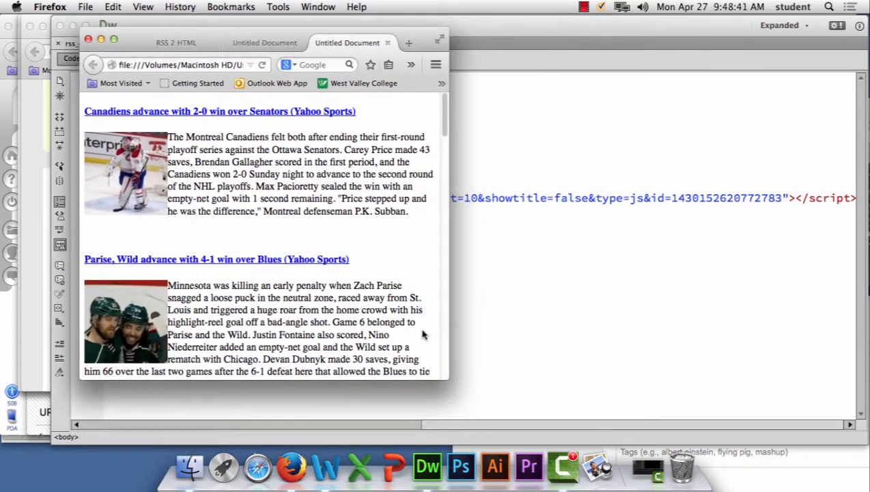
pyautogui.moveTo(448, 374); pyautogui.dragTo(711, 425)
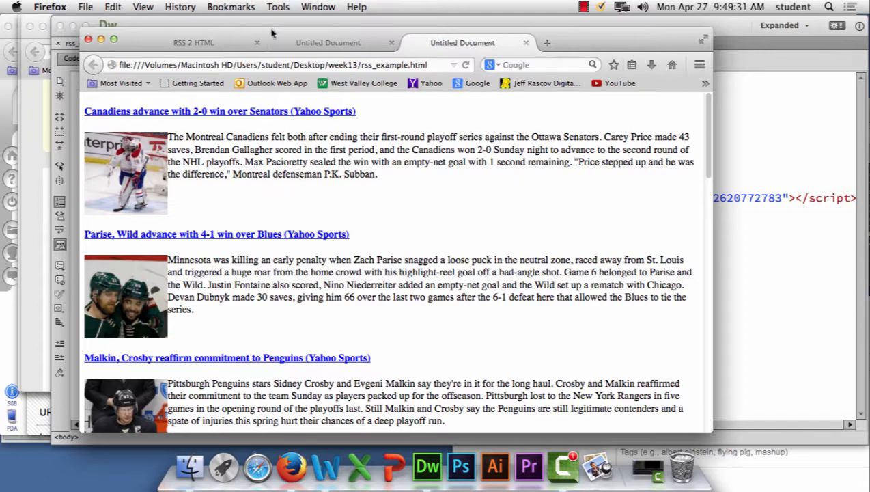
pyautogui.moveTo(303, 51); pyautogui.dragTo(353, 44)
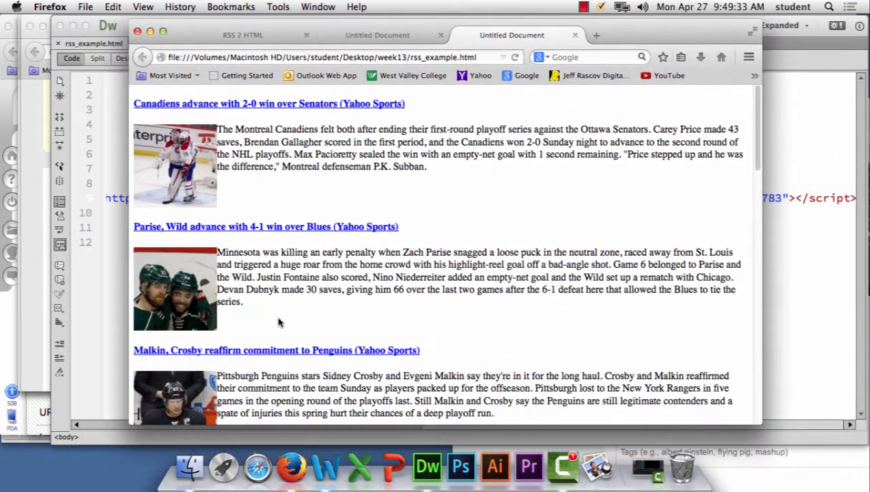
# Step: Move the preview window out of the way and highlight the feed address of the BBC News - Home page
pyautogui.click(291, 476)
pyautogui.moveTo(205, 27); pyautogui.dragTo(264, 277)
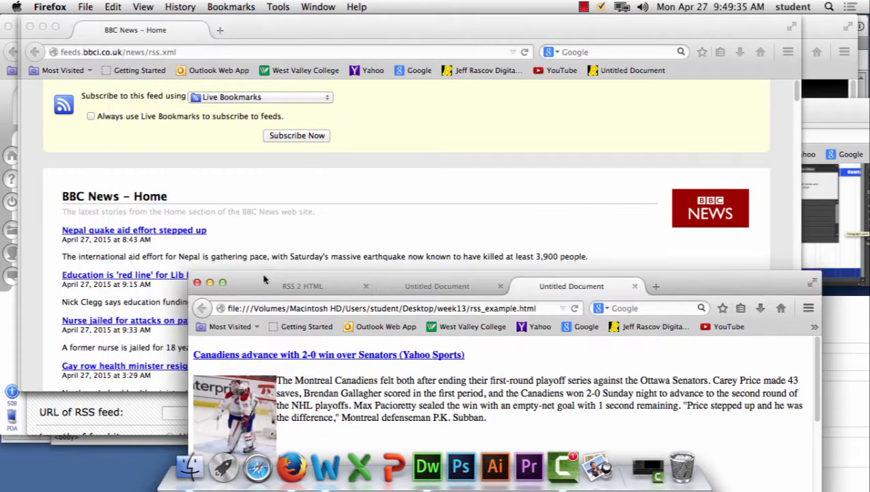
pyautogui.click(178, 53)
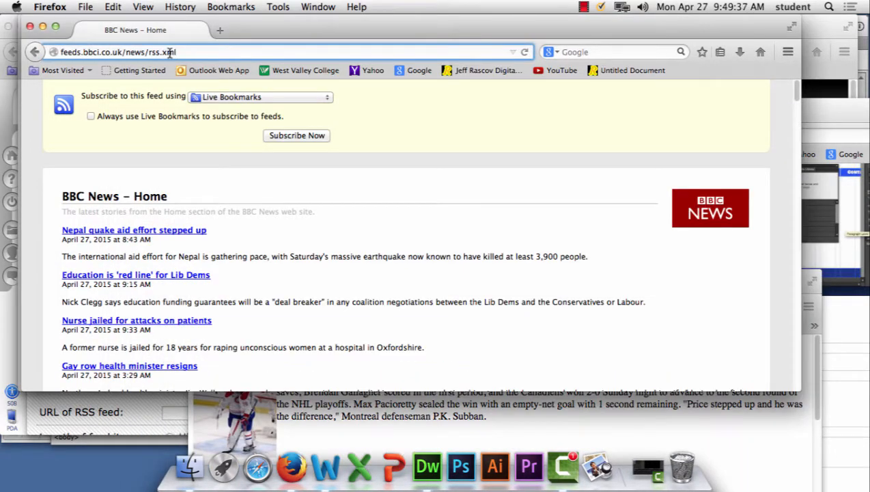
pyautogui.moveTo(188, 52); pyautogui.dragTo(48, 45)
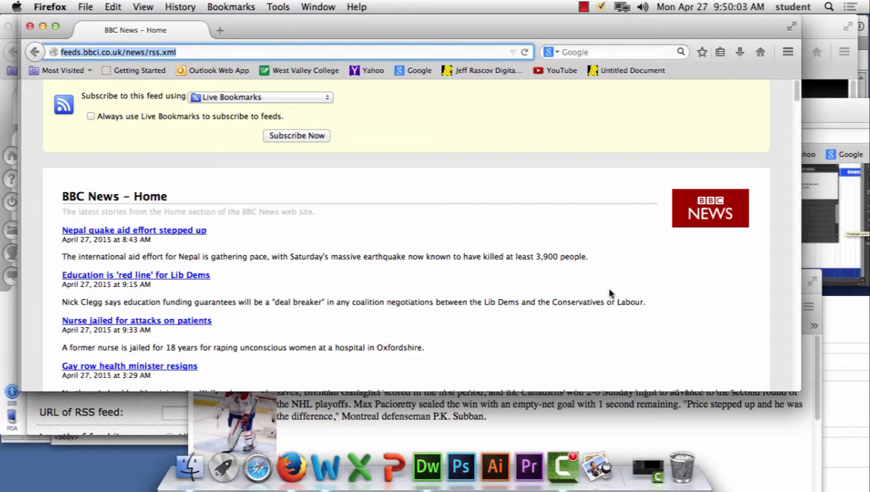
# Step: Try to paste the feed address into the URL of RSS feed field on the RSS 2 HTML page, and clear the field
pyautogui.click(140, 414)
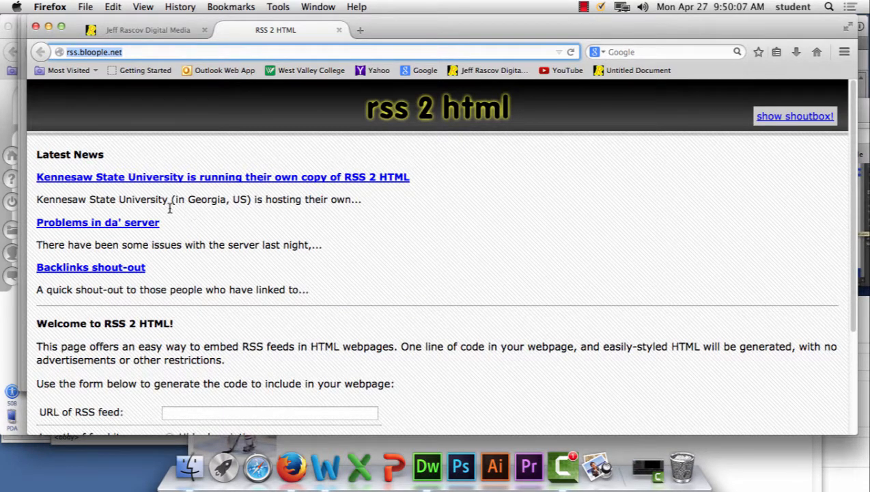
pyautogui.scroll(-5, 359, 264)
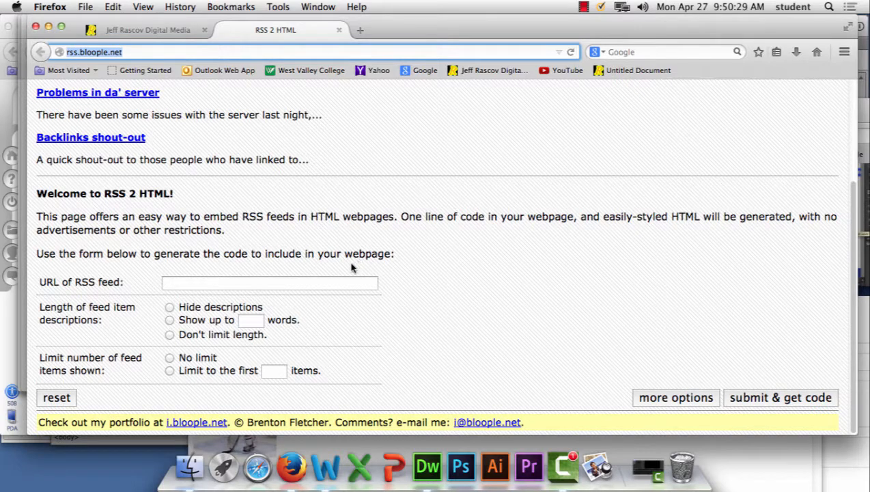
pyautogui.click(295, 287)
pyautogui.press('super+v')
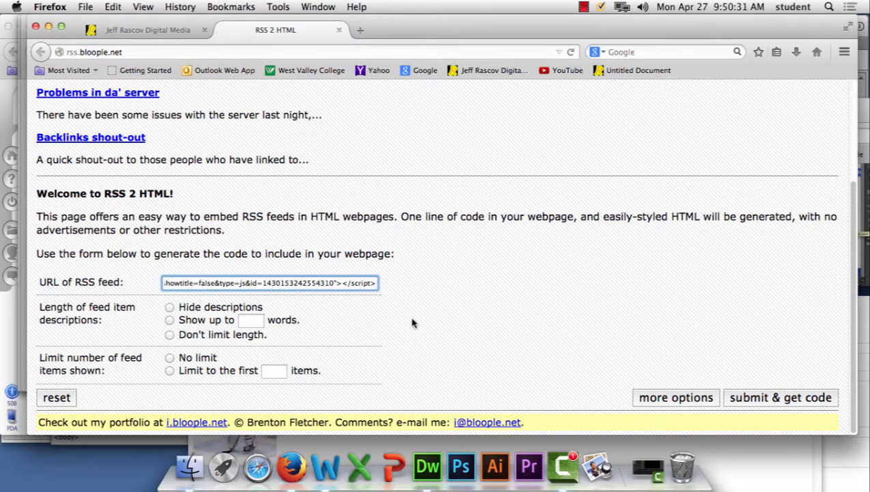
pyautogui.moveTo(374, 284); pyautogui.dragTo(141, 281)
pyautogui.press('BackSpace')
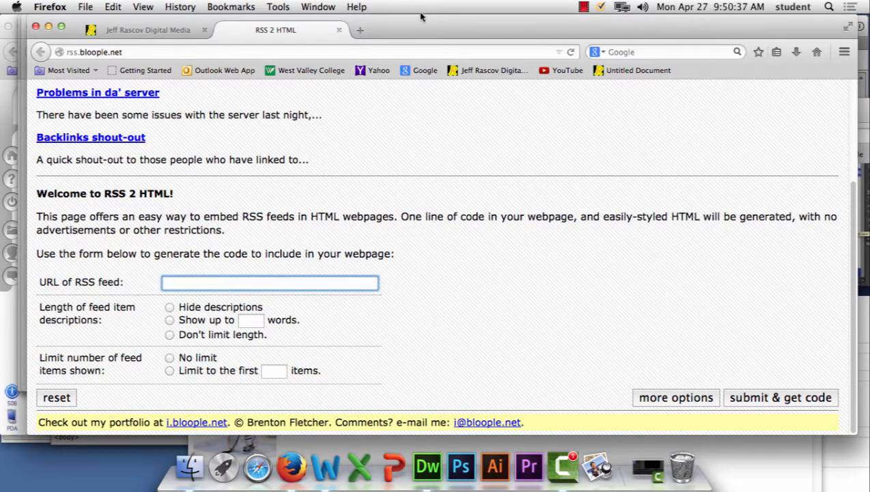
# Step: Switch to Dreamweaver, move the Properties panel off the code and highlight the whole feed script on line 9 of rss_example.html
pyautogui.moveTo(220, 20); pyautogui.dragTo(648, 199)
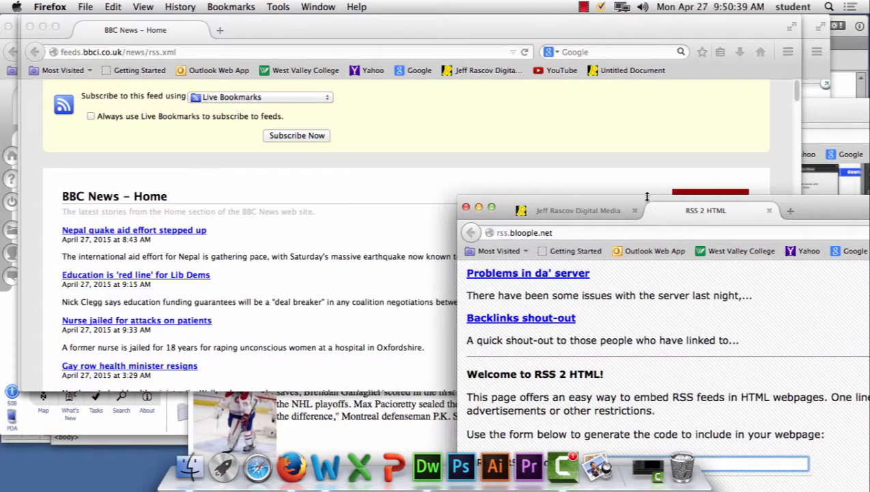
pyautogui.click(427, 467)
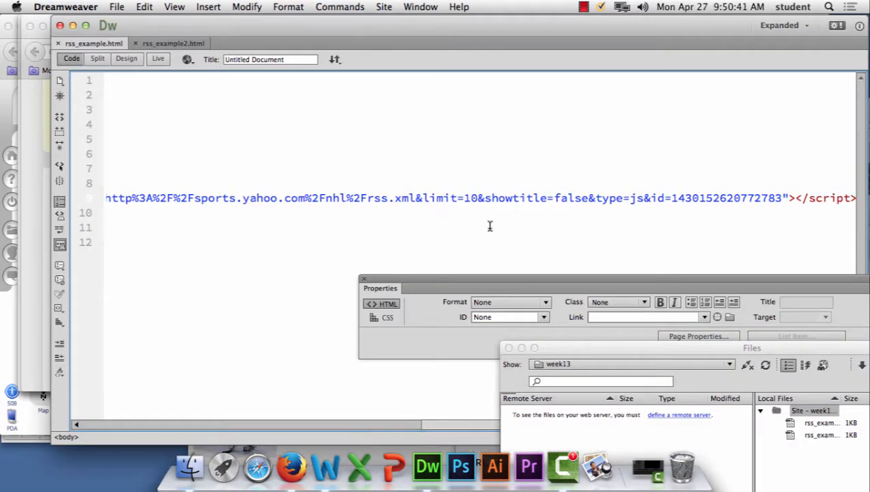
pyautogui.moveTo(403, 280); pyautogui.dragTo(251, 301)
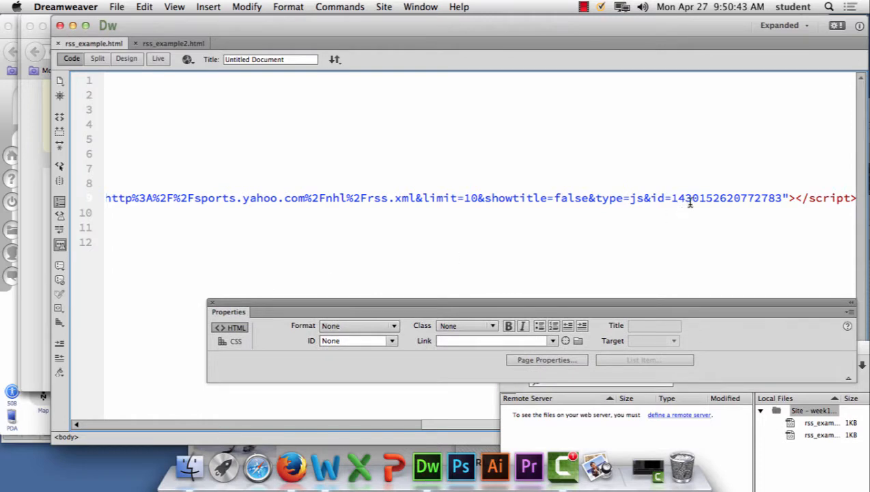
pyautogui.moveTo(784, 197); pyautogui.dragTo(103, 198)
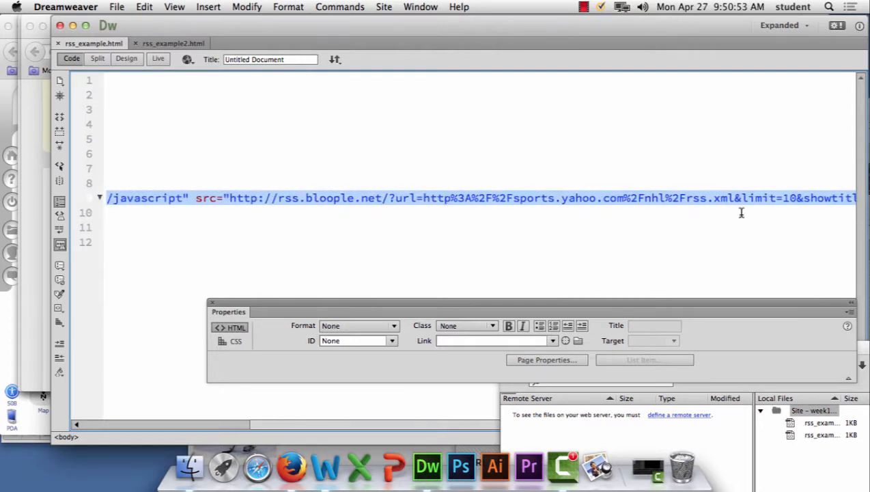
pyautogui.click(334, 207)
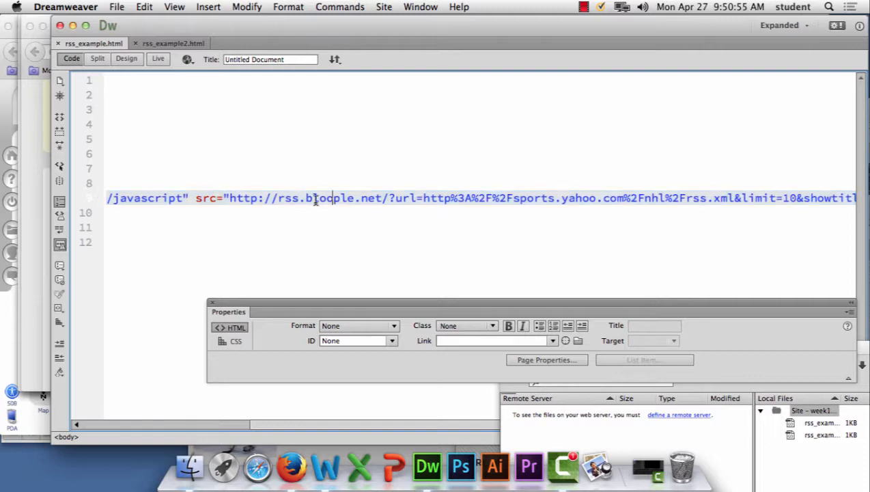
pyautogui.click(380, 198)
pyautogui.tripleClick(345, 203)
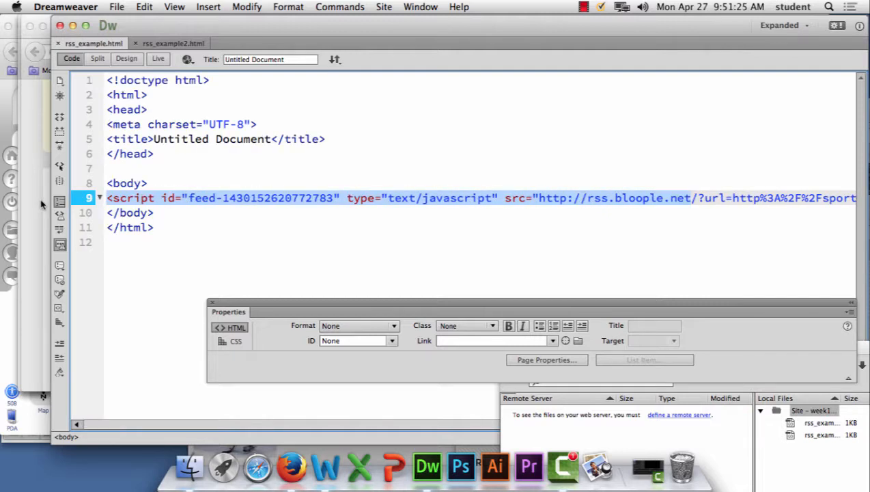
pyautogui.click(289, 201)
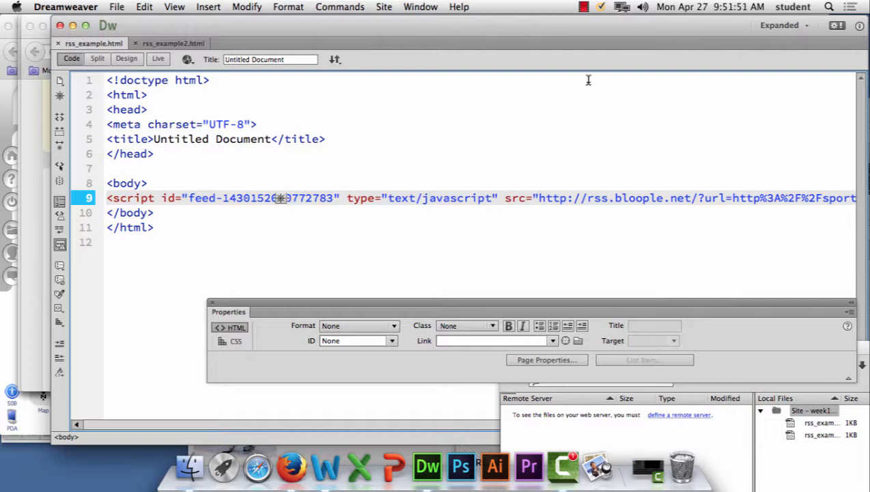
pyautogui.click(584, 8)
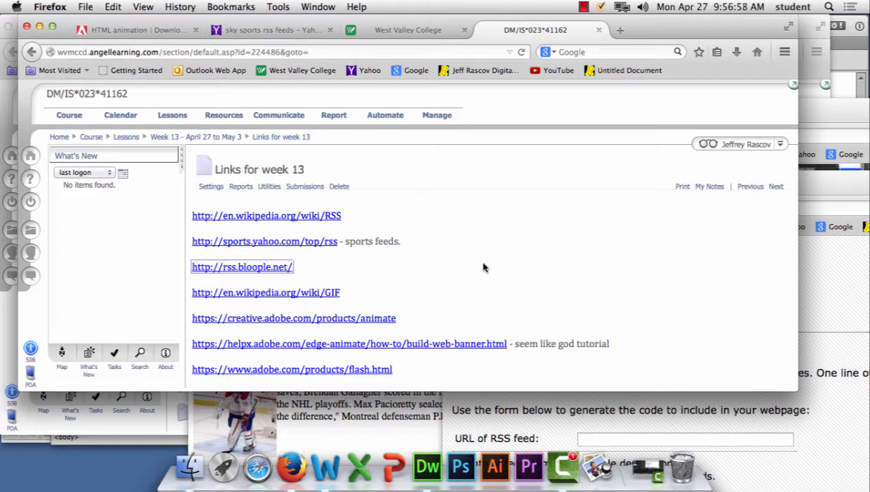
# Step: Open the Wikipedia GIF link from the week 13 links page, and load zircon.com in a new browser window
pyautogui.click(333, 292)
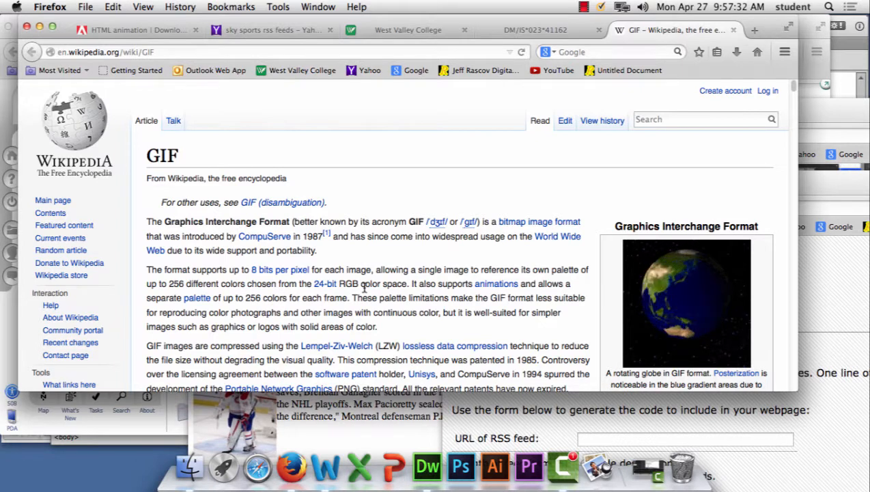
pyautogui.click(85, 7)
pyautogui.click(130, 33)
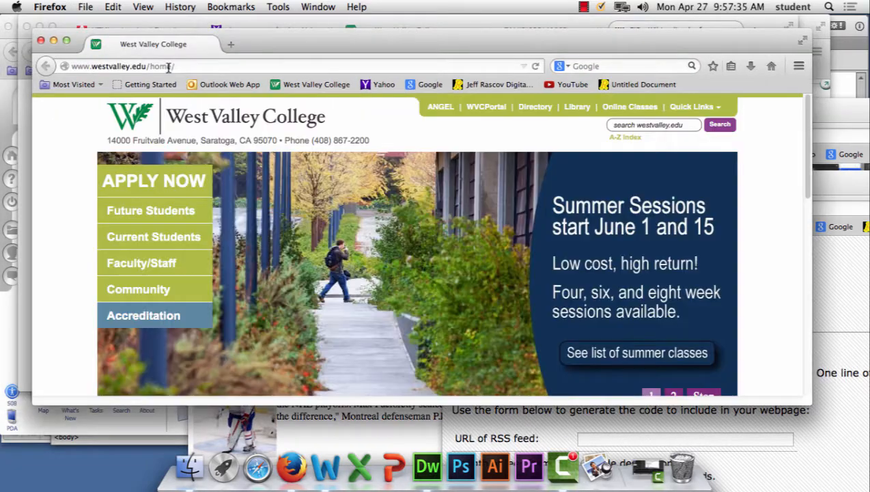
pyautogui.click(177, 64)
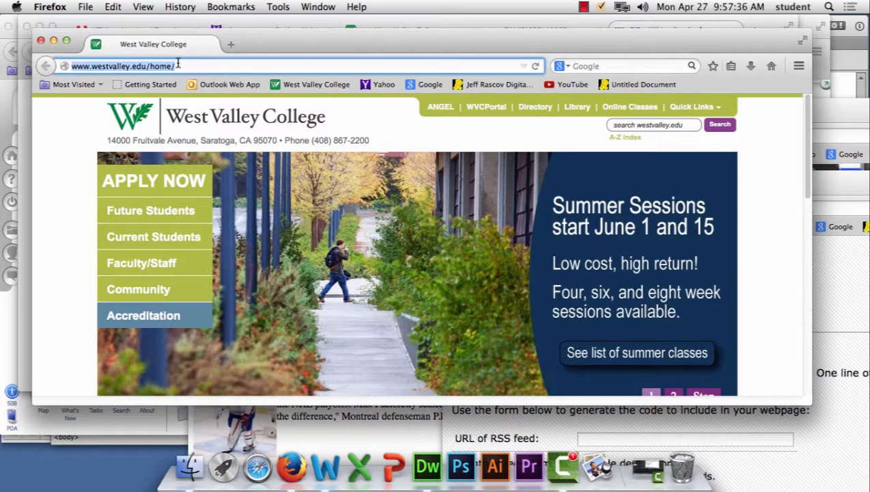
pyautogui.write('zirco')
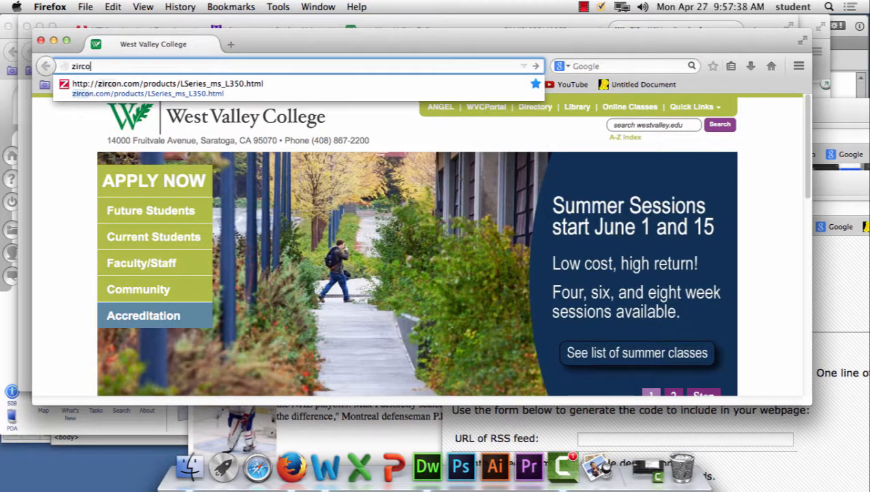
pyautogui.write('n.com')
pyautogui.press('Return')
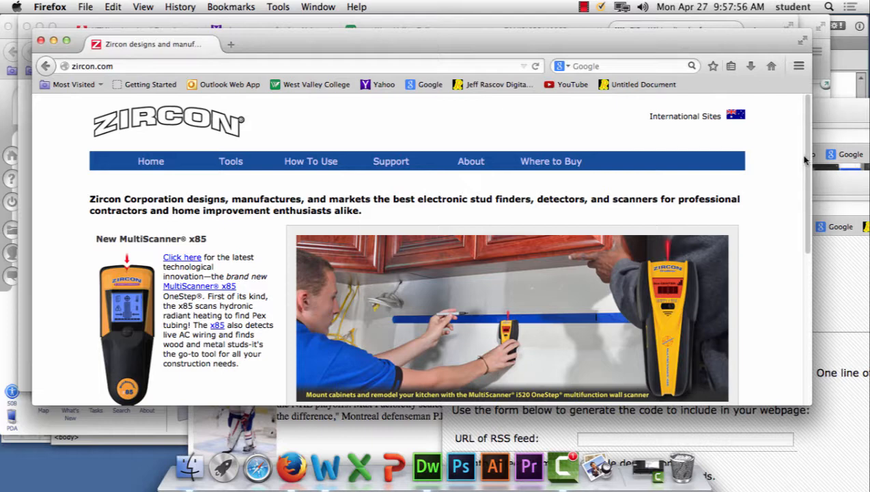
# Step: Search Google for "gif animation sample" and look through the results
pyautogui.click(425, 84)
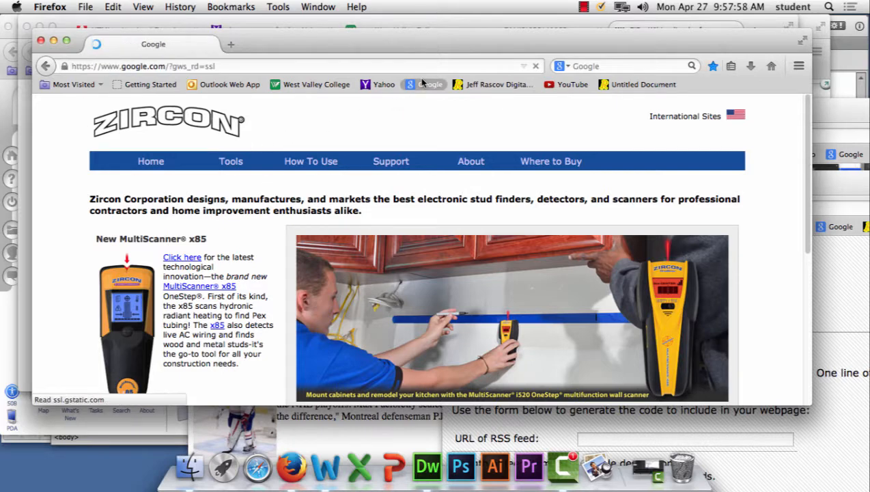
pyautogui.write('gif an')
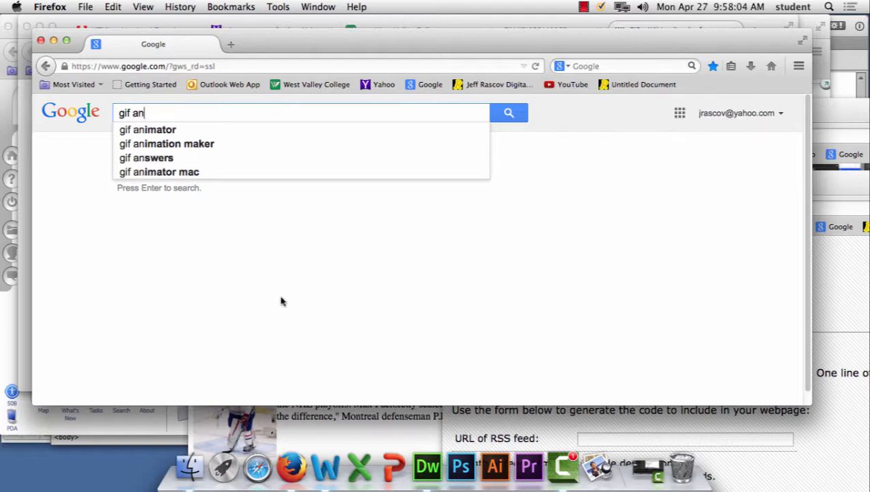
pyautogui.write('imati')
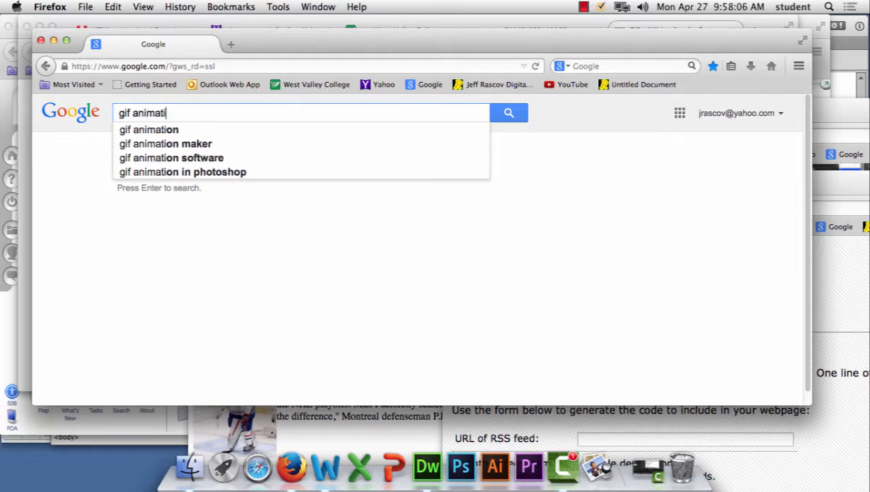
pyautogui.write('on sample')
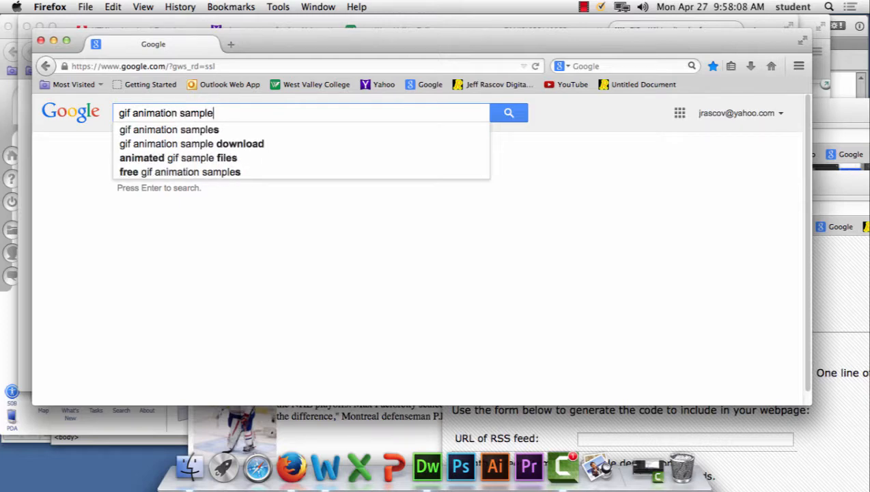
pyautogui.click(507, 114)
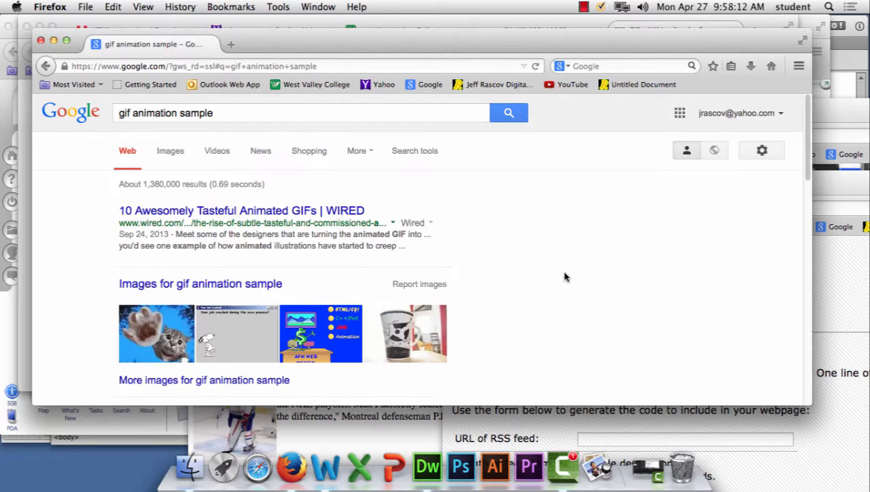
pyautogui.scroll(-5, 564, 276)
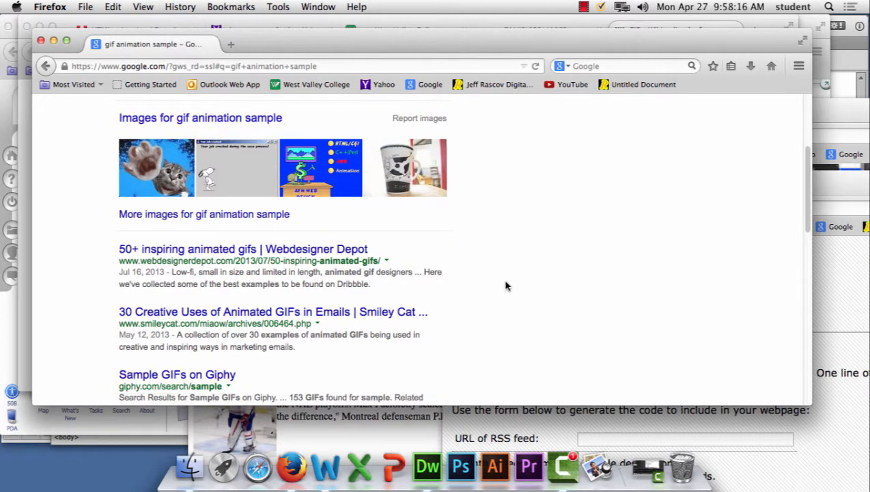
pyautogui.scroll(-1, 505, 285)
pyautogui.scroll(-2, 505, 286)
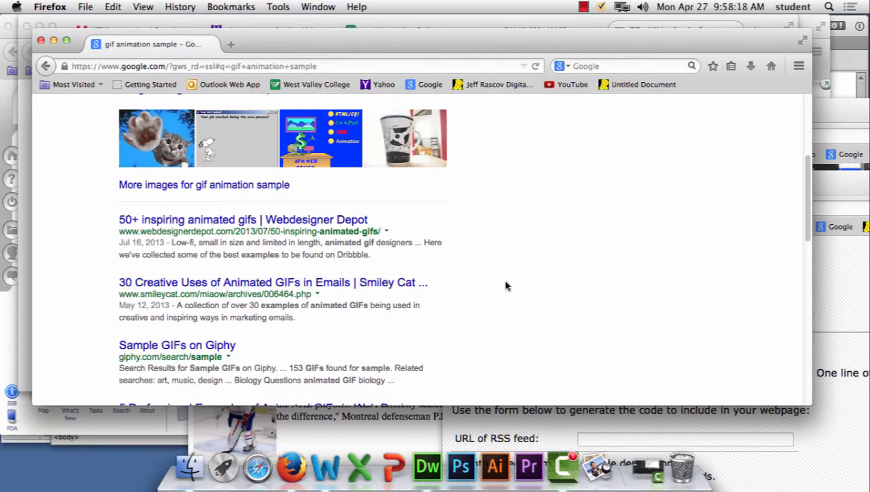
# Step: Open the Creative Market article "5 Professional Examples of Animated GIFs in Web Design" from the search results and dismiss its discount offer
pyautogui.scroll(-5, 506, 285)
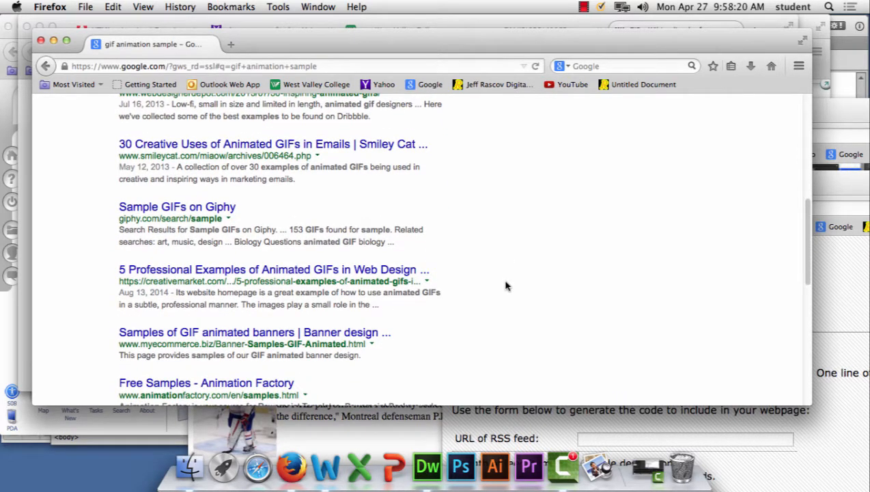
pyautogui.scroll(-3, 505, 286)
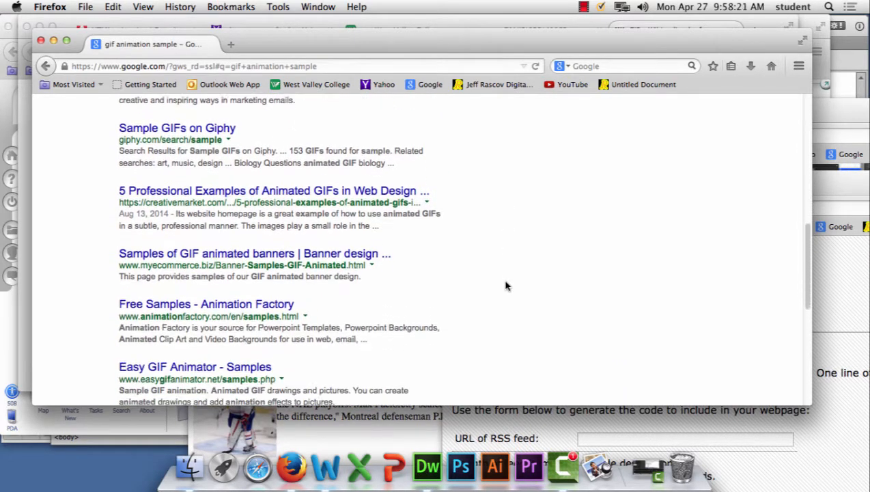
pyautogui.click(328, 195)
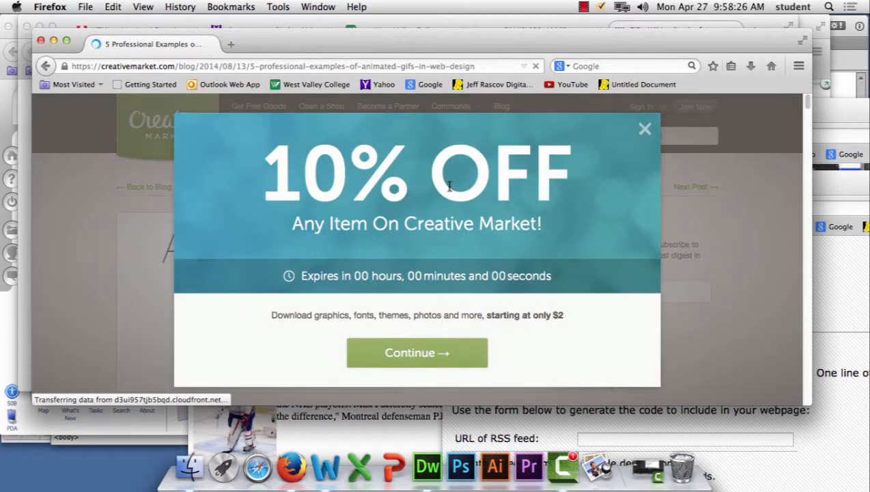
pyautogui.click(681, 163)
# Step: Look through the article's website examples of animated GIFs and return to the Google results
pyautogui.scroll(-5, 713, 186)
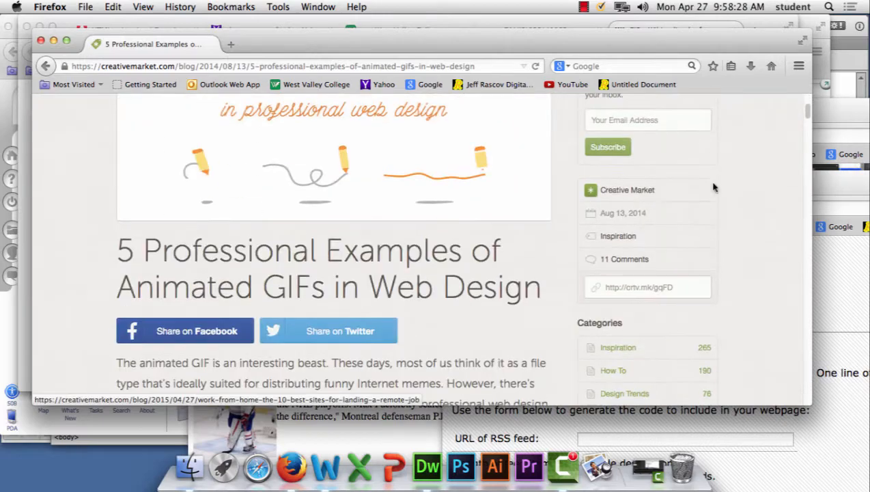
pyautogui.scroll(-10, 714, 186)
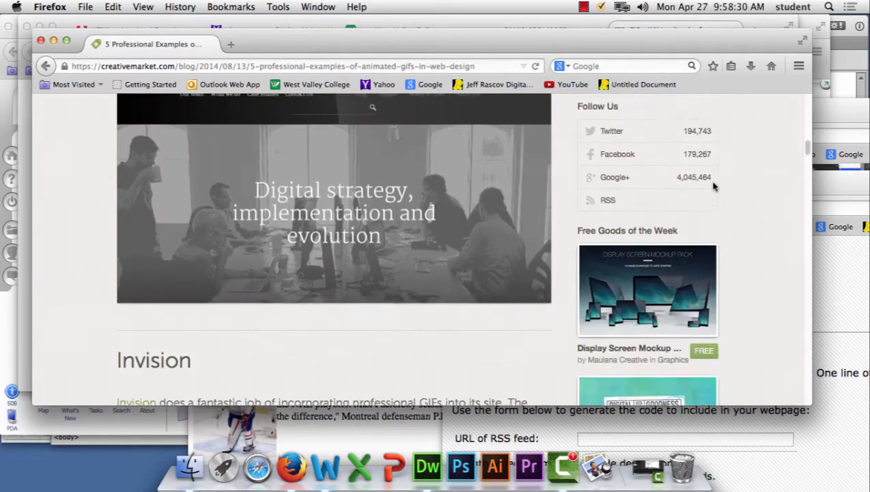
pyautogui.scroll(3, 714, 184)
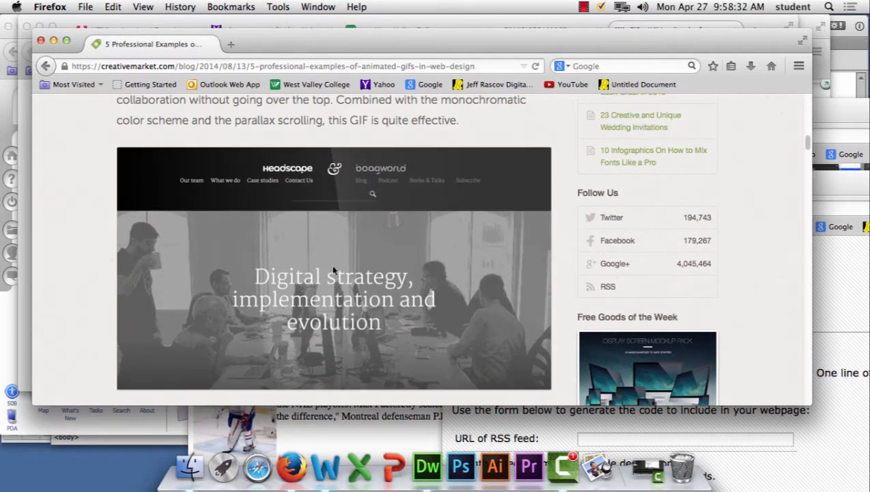
pyautogui.scroll(-10, 334, 270)
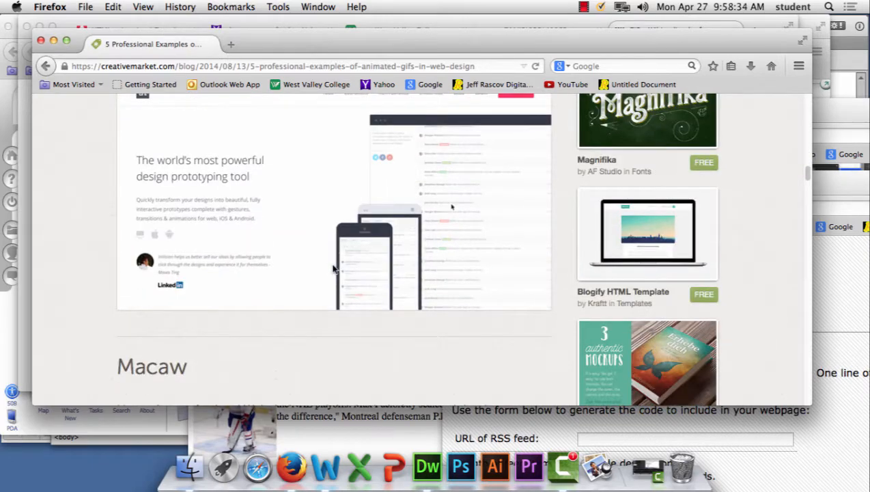
pyautogui.scroll(-10, 335, 248)
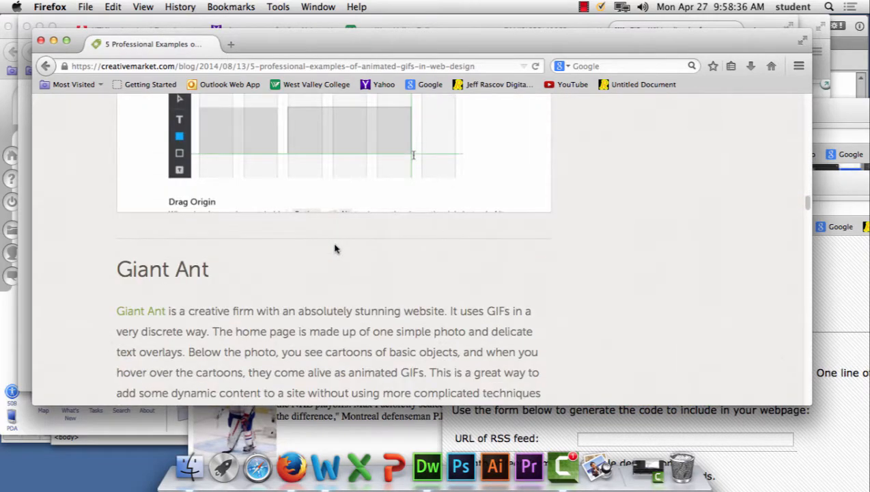
pyautogui.scroll(-8, 335, 248)
pyautogui.scroll(10, 332, 250)
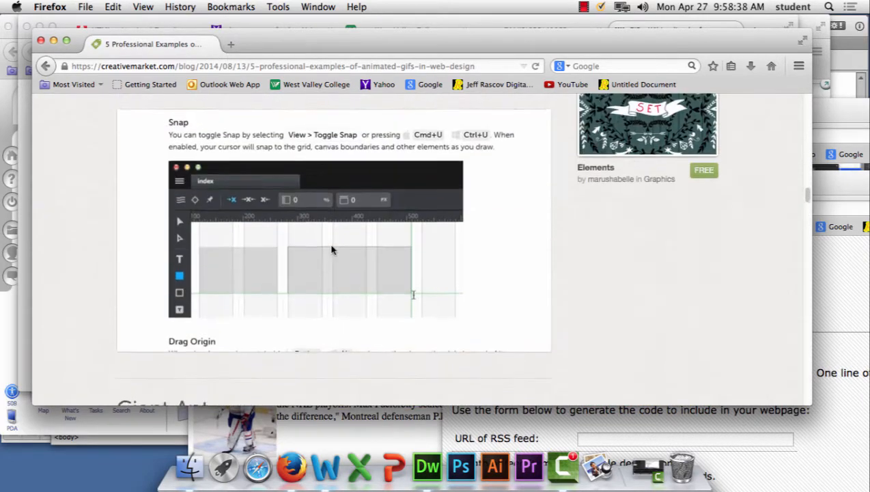
pyautogui.scroll(5, 331, 249)
pyautogui.click(46, 65)
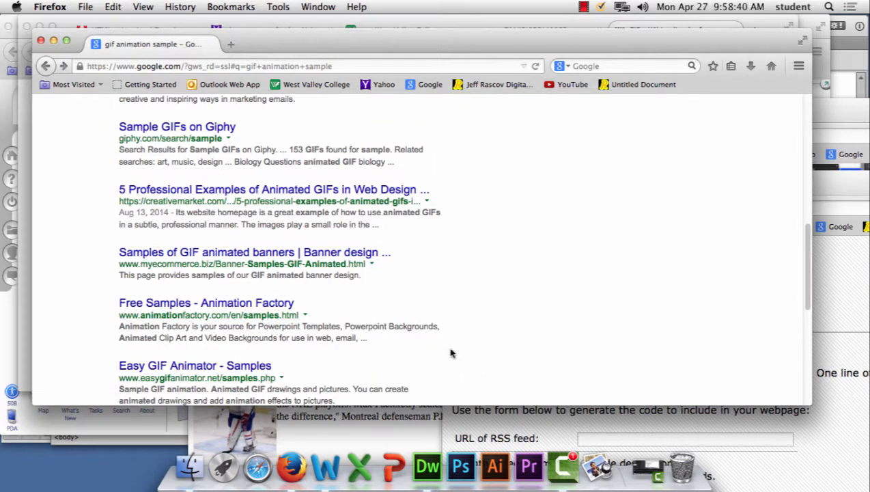
# Step: Follow the related search "android gif animation example", view the Stack Overflow question on animating .gif images, and close that browser window
pyautogui.scroll(-5, 412, 313)
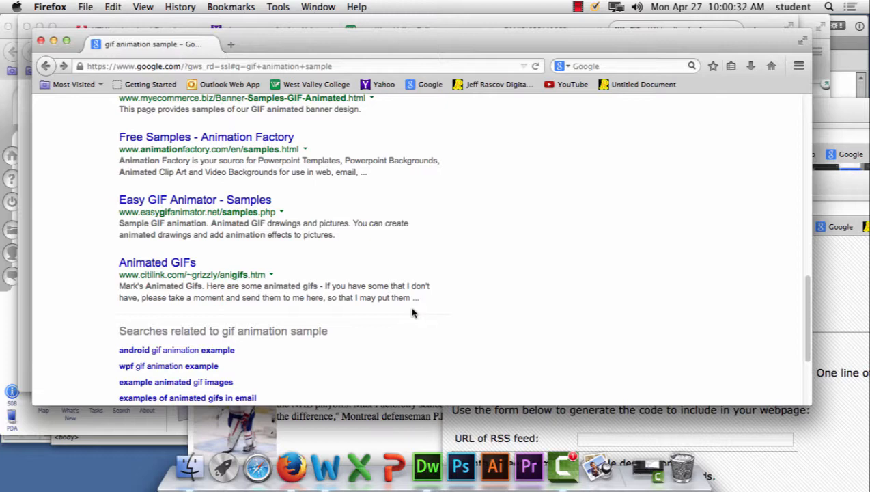
pyautogui.click(218, 351)
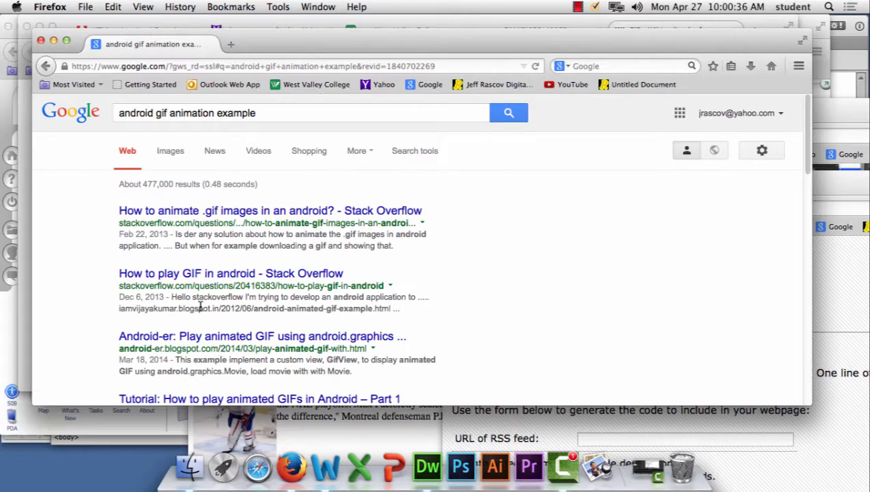
pyautogui.click(279, 221)
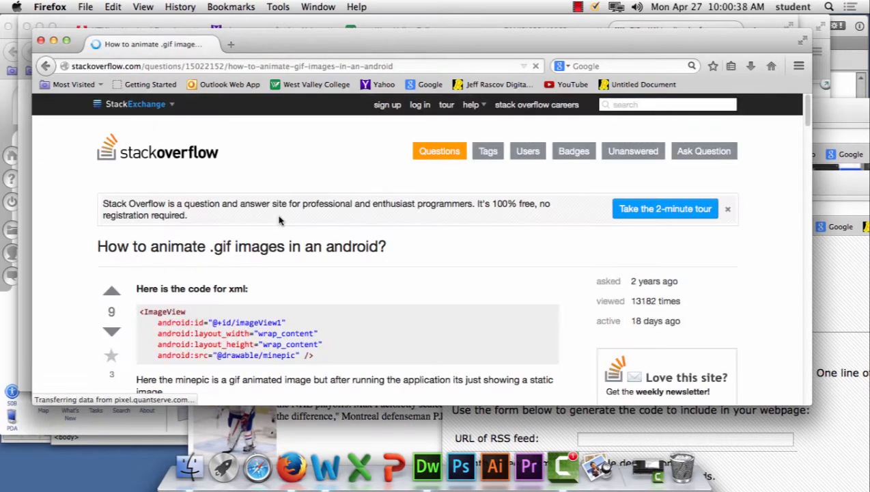
pyautogui.scroll(-5, 301, 218)
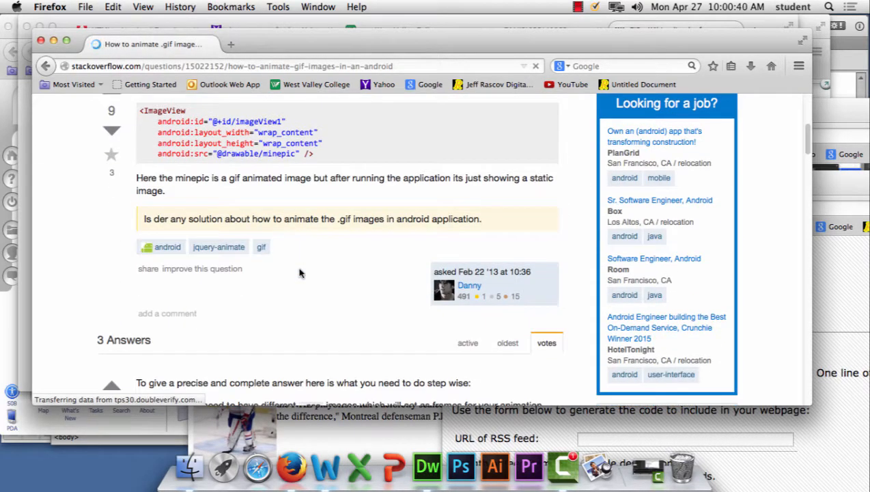
pyautogui.scroll(5, 317, 280)
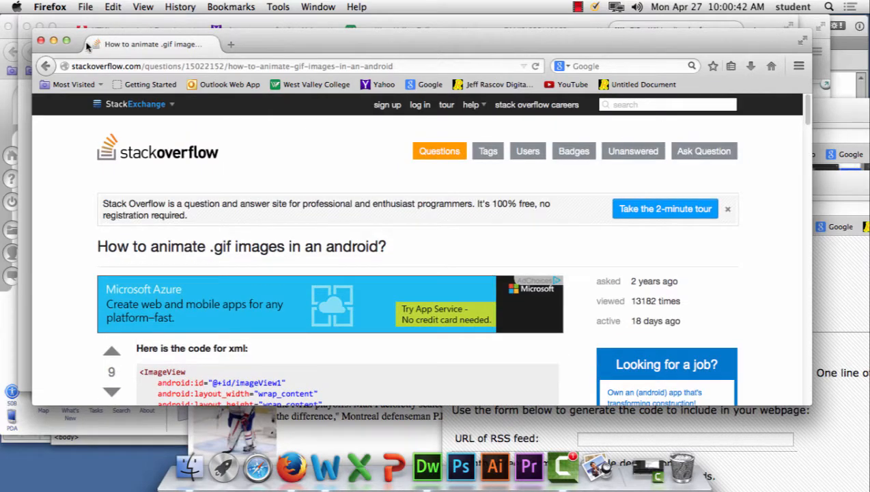
pyautogui.click(41, 41)
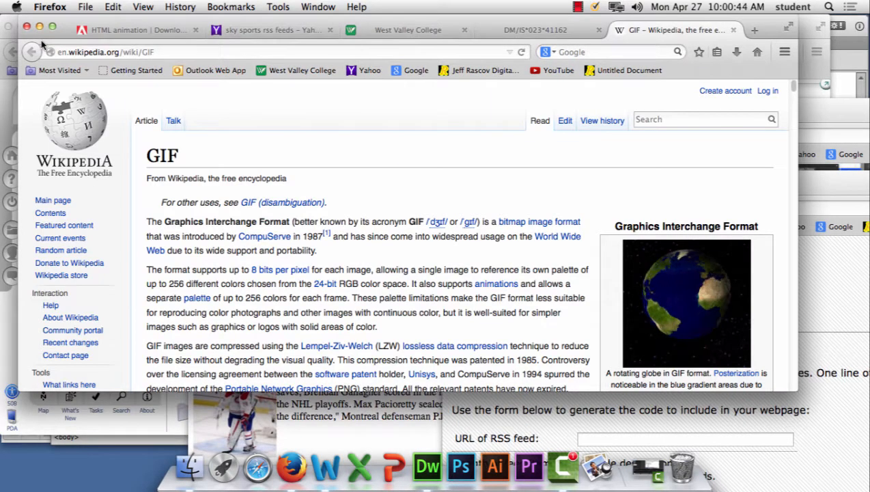
# Step: Examine the rotating globe animation and the format details in the Wikipedia GIF article
pyautogui.scroll(-2, 710, 280)
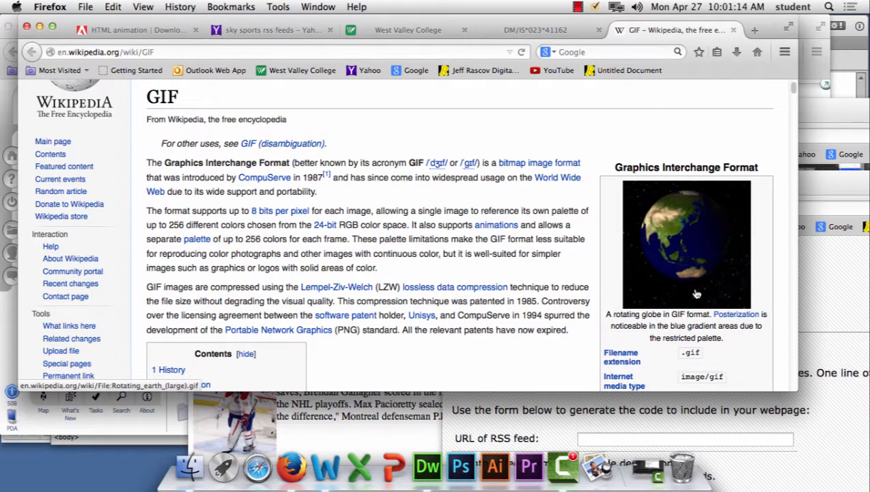
pyautogui.scroll(-5, 695, 292)
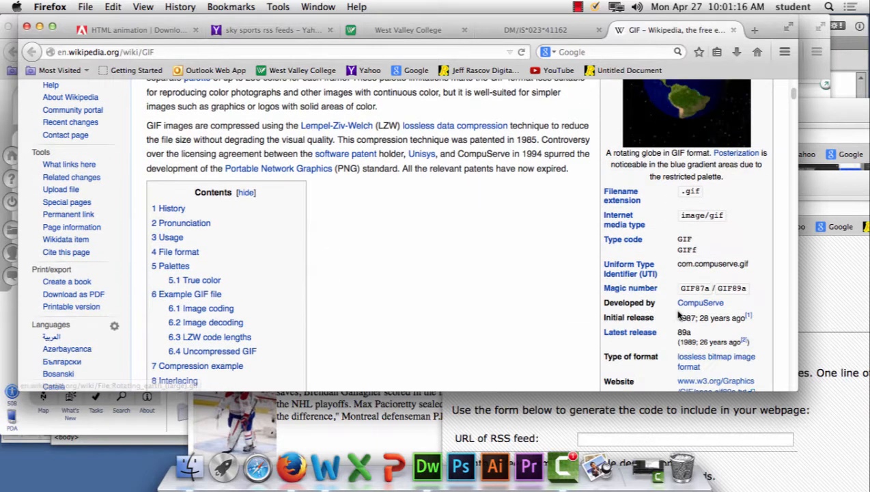
pyautogui.scroll(5, 533, 283)
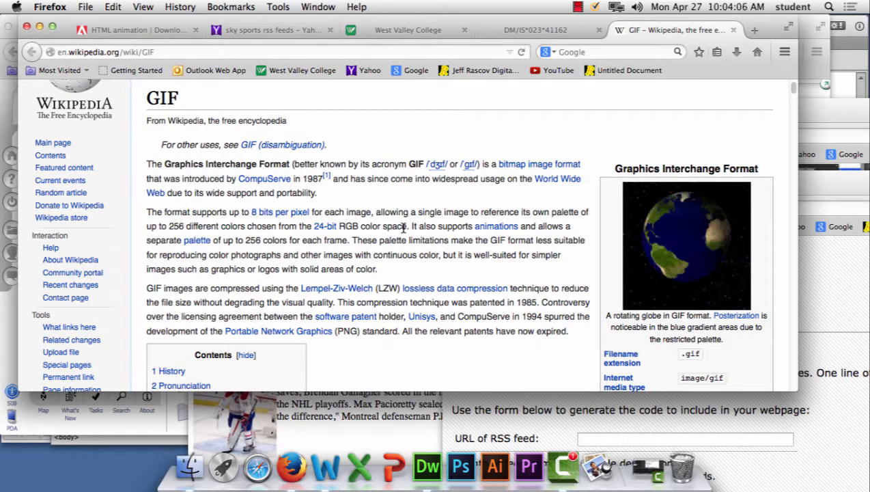
# Step: Switch to Adobe Photoshop CC and enlarge its window so the tools and panels fit on the screen
pyautogui.click(469, 476)
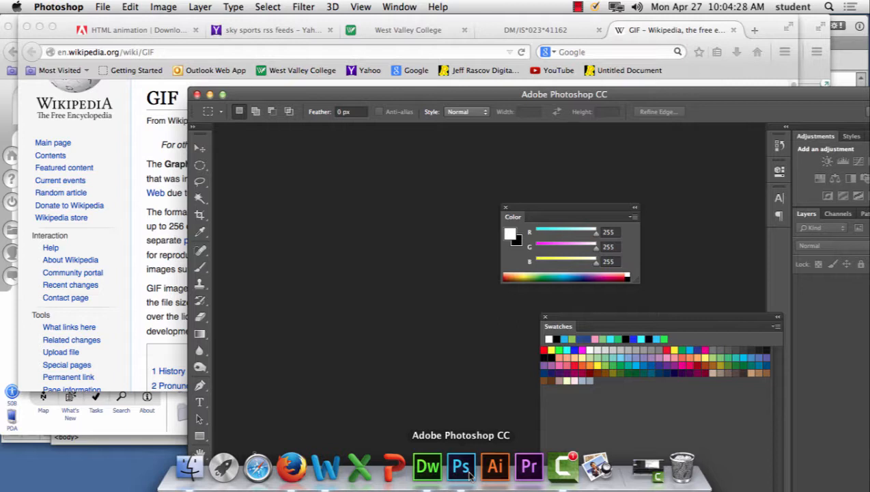
pyautogui.doubleClick(419, 96)
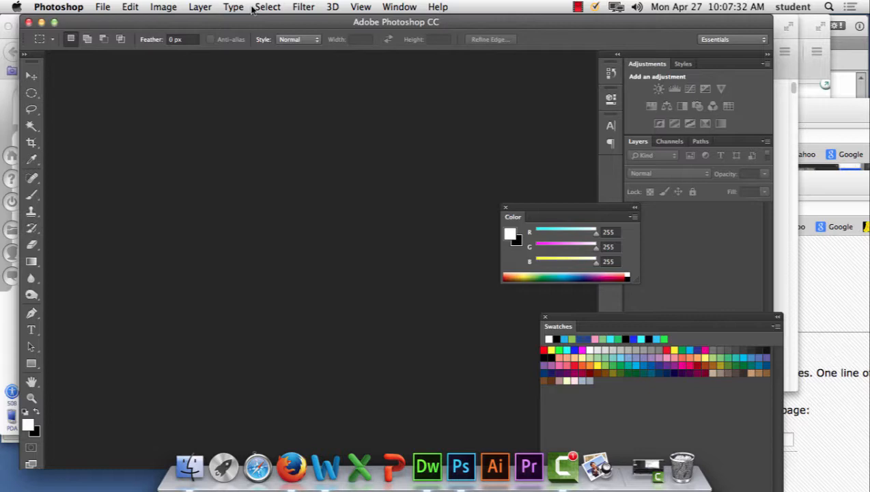
# Step: Switch to Firefox, open a new browser window, and load the Google home page
pyautogui.click(291, 467)
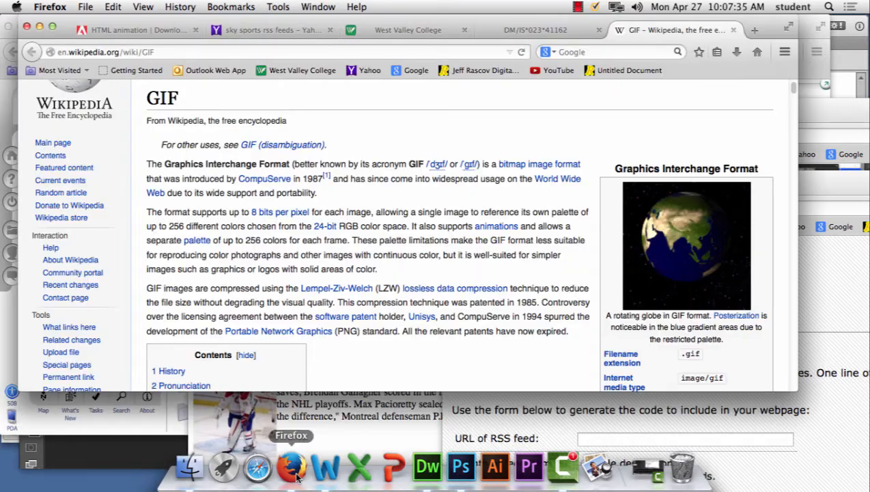
pyautogui.click(85, 7)
pyautogui.click(102, 37)
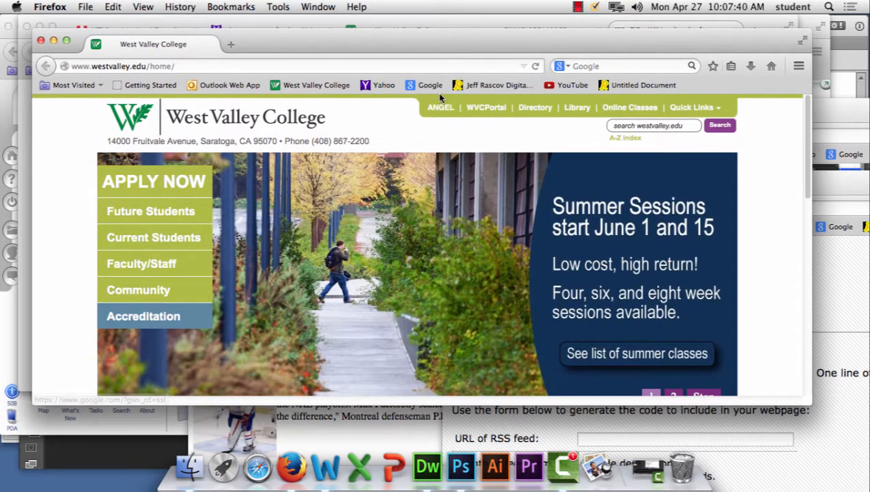
pyautogui.click(428, 86)
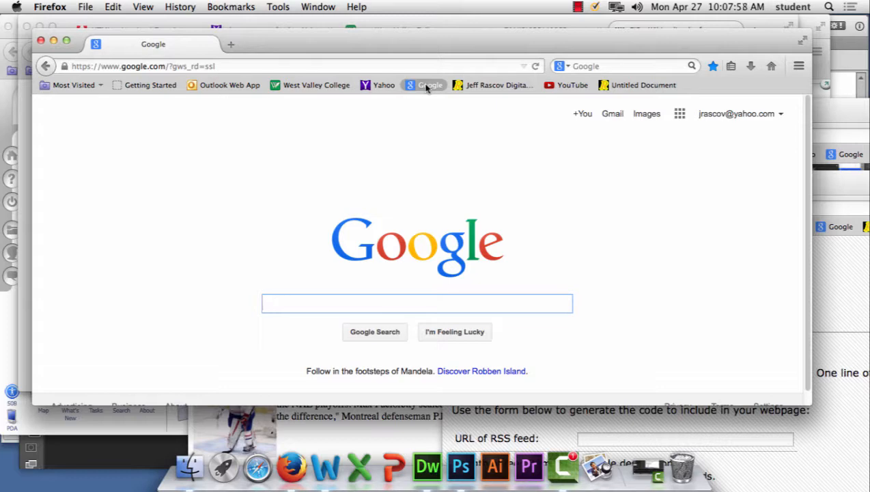
# Step: Search Google for "flowers" and show the image results
pyautogui.write('flo')
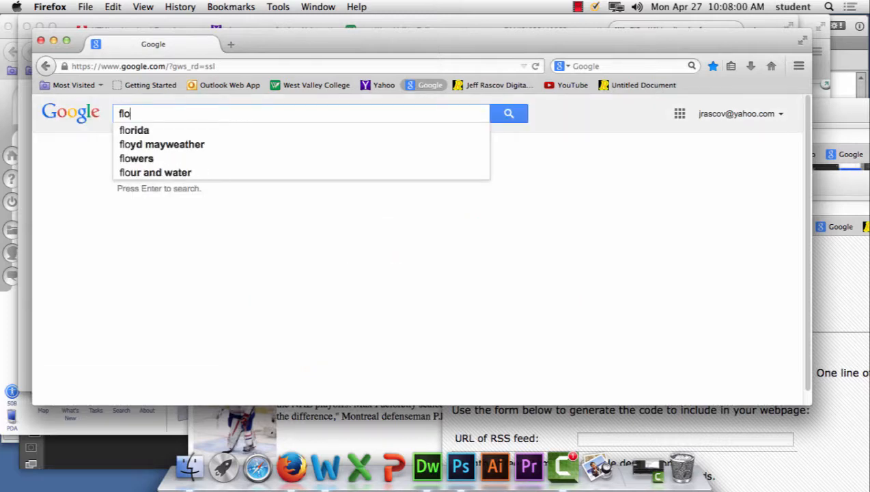
pyautogui.write('wers')
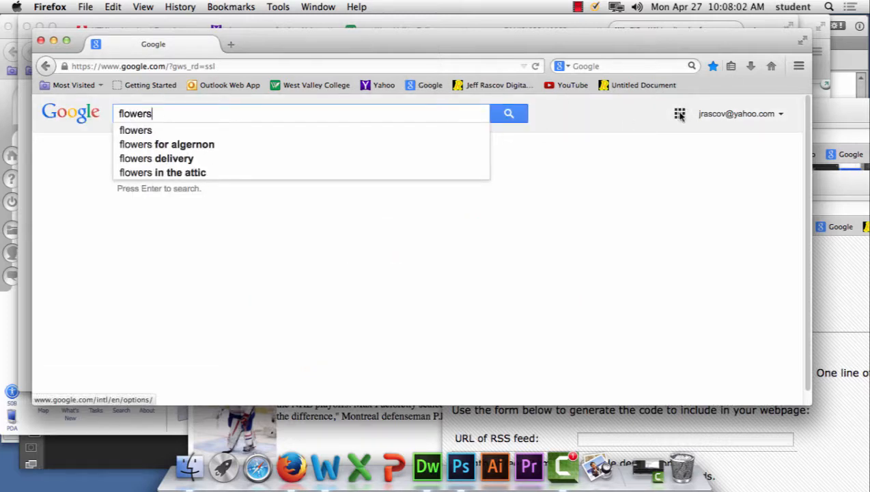
pyautogui.click(679, 115)
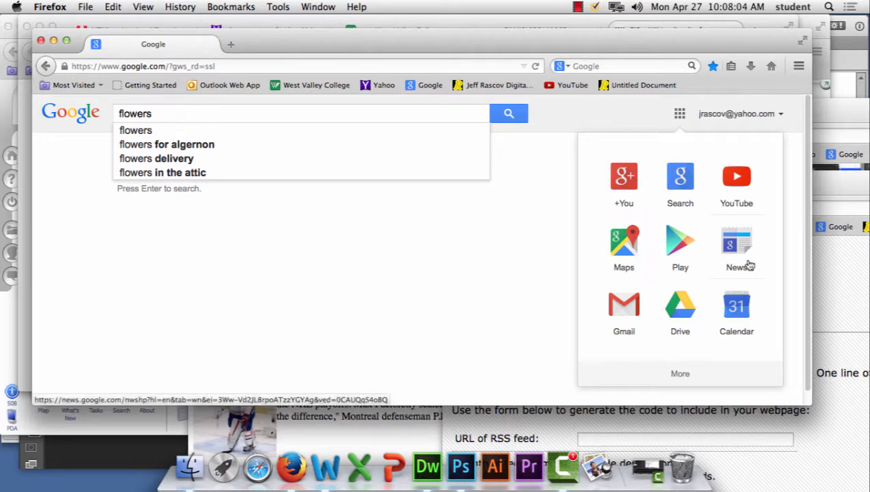
pyautogui.click(315, 229)
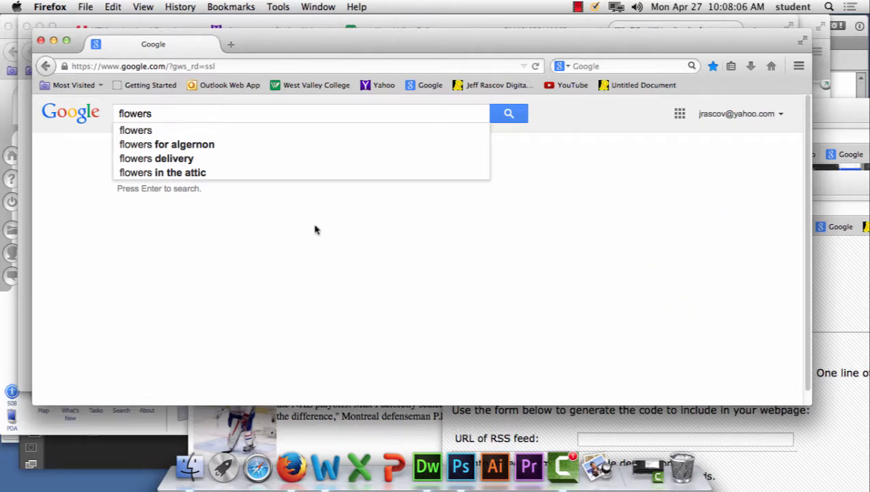
pyautogui.click(512, 116)
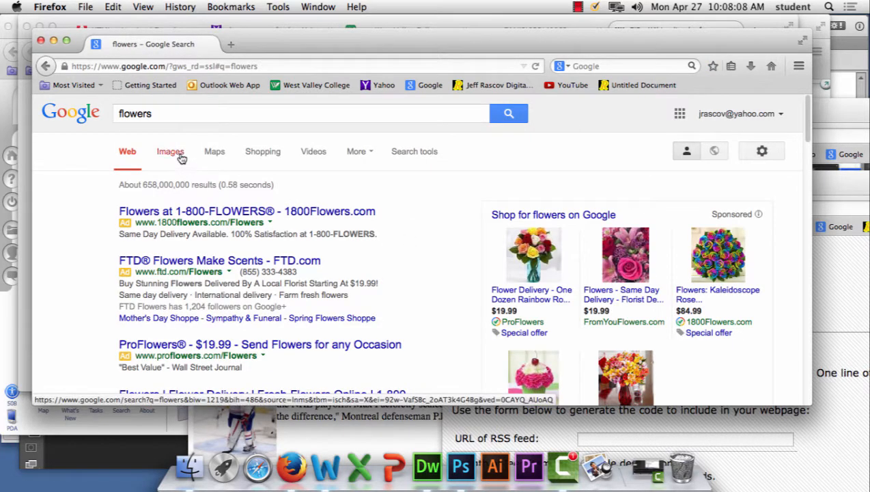
pyautogui.click(180, 157)
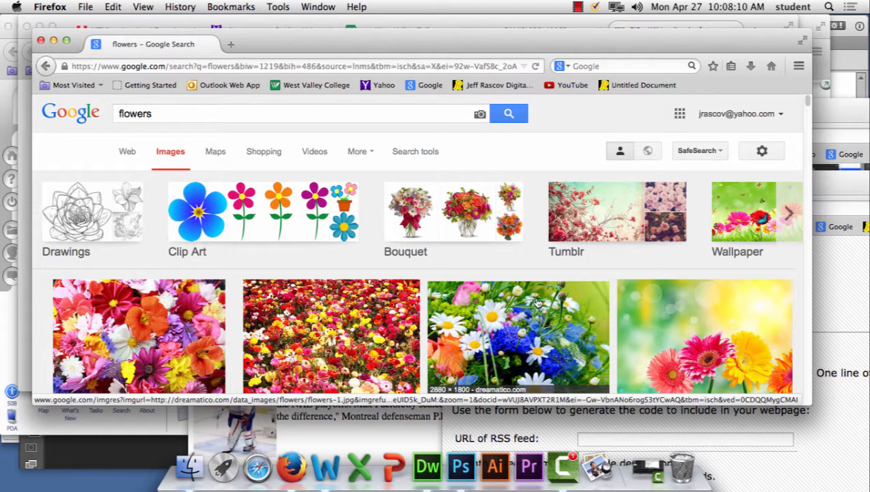
# Step: Choose the photo of a red poppy among white daisies from the image results and open its source page
pyautogui.scroll(-5, 538, 304)
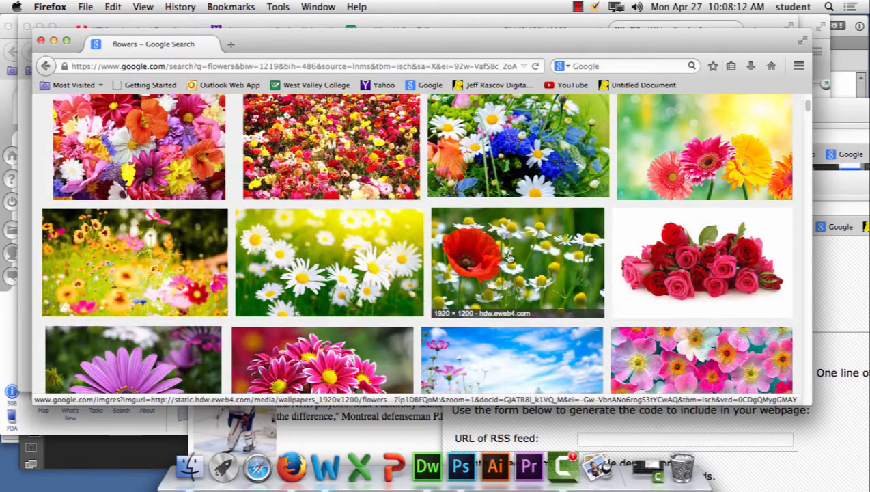
pyautogui.scroll(2, 339, 193)
pyautogui.scroll(3, 340, 193)
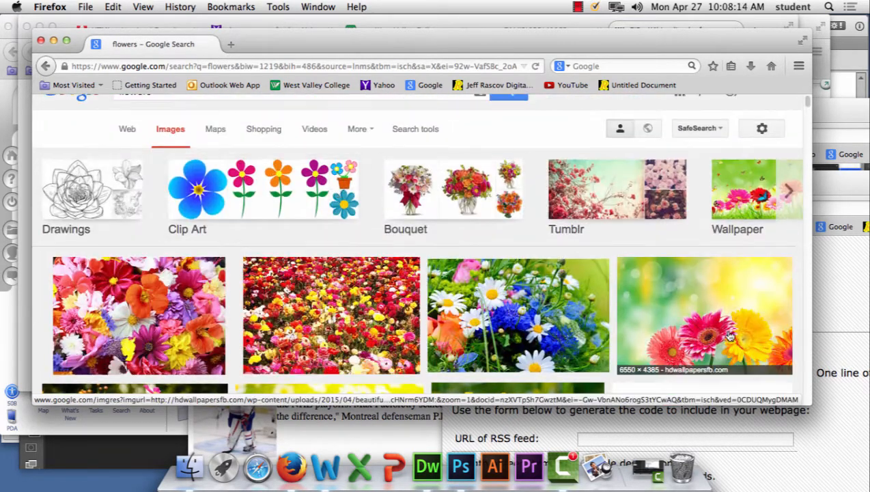
pyautogui.scroll(-4, 556, 353)
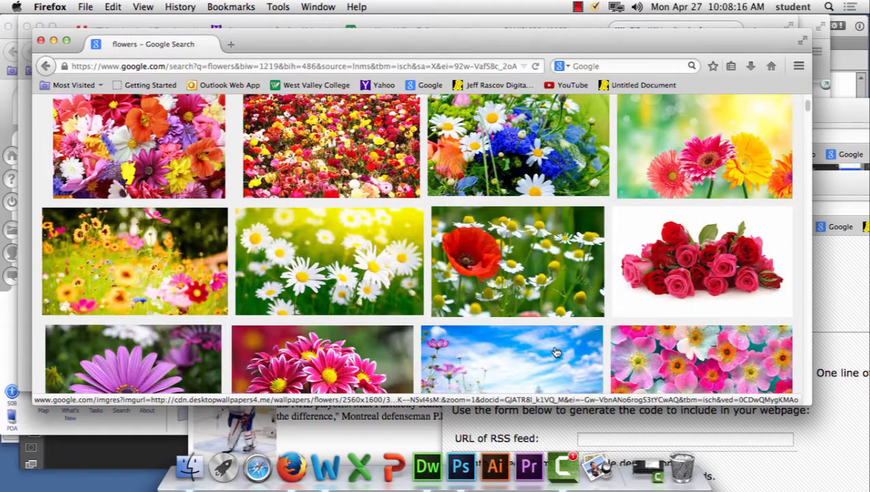
pyautogui.click(489, 272)
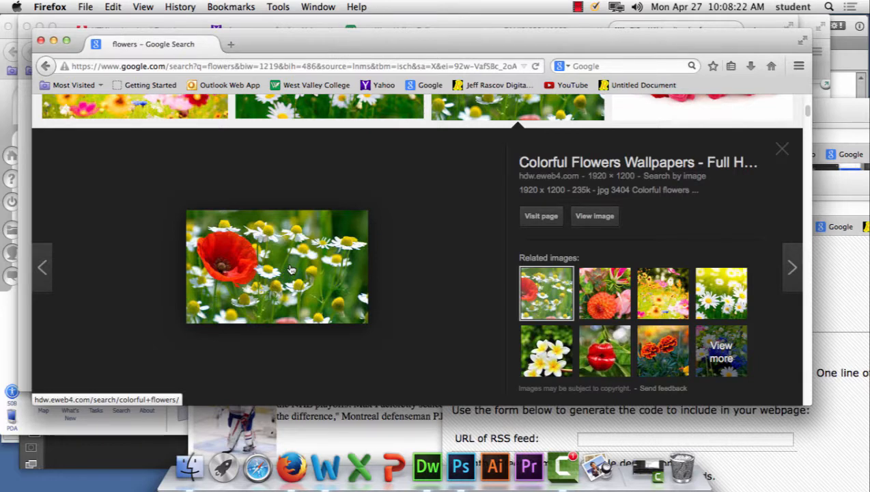
pyautogui.click(594, 217)
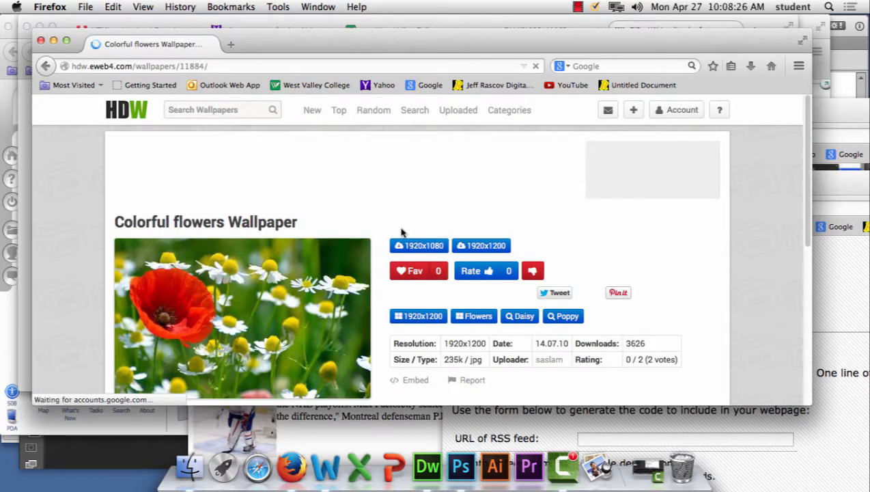
# Step: Enlarge the poppy photo on the wallpaper page and copy the image to the clipboard
pyautogui.click(286, 291)
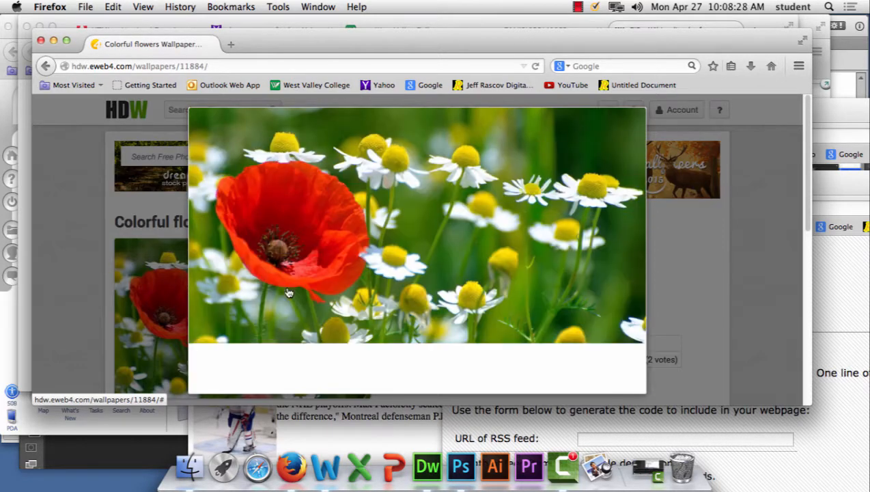
pyautogui.rightClick(414, 238)
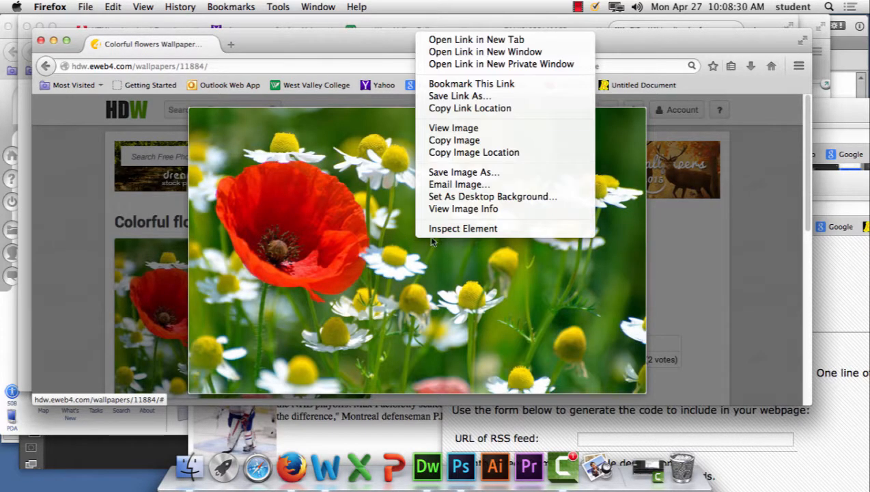
pyautogui.click(488, 140)
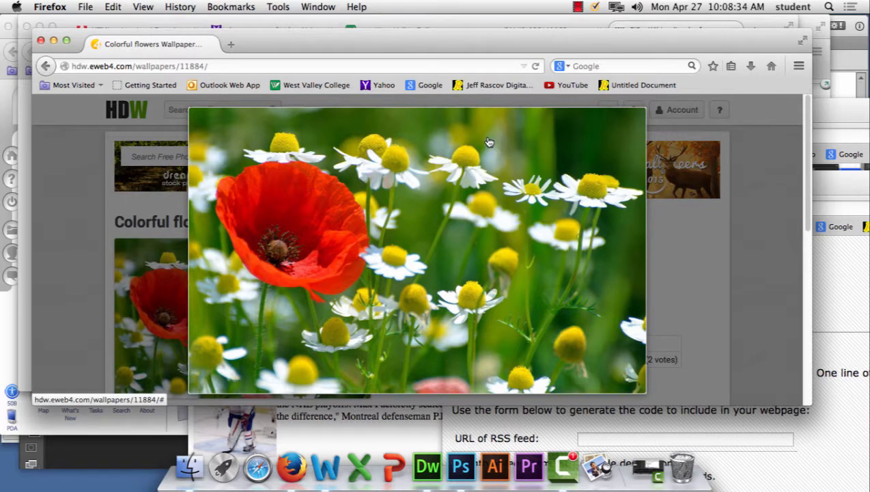
# Step: Switch to Photoshop, create a 1920 × 1200 pixel document at 72 pixels/inch from the Clipboard preset, and paste the poppy photo into it
pyautogui.click(460, 466)
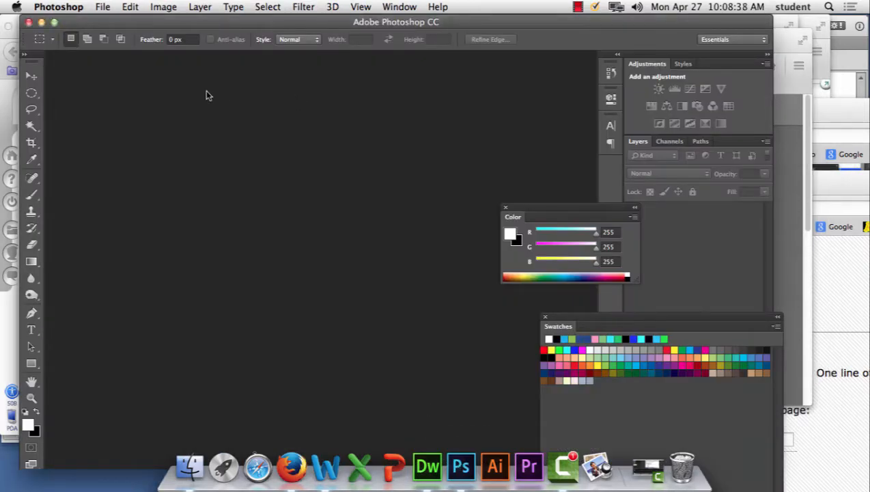
pyautogui.click(103, 6)
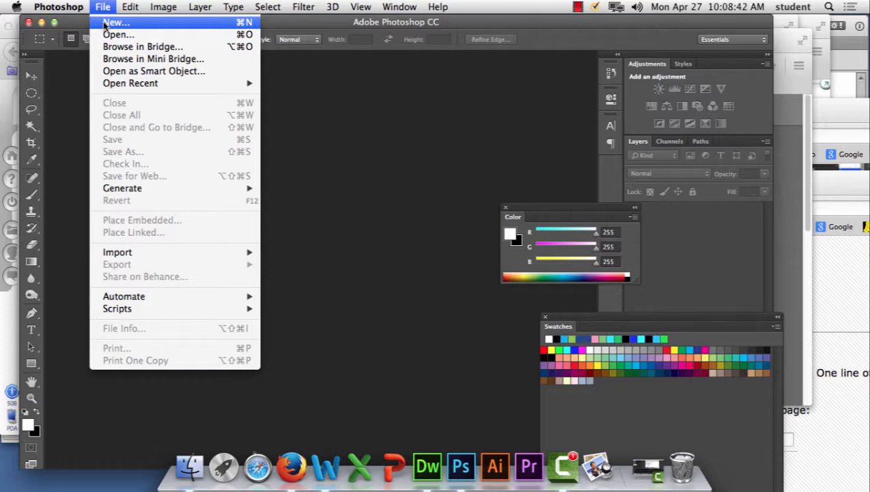
pyautogui.click(106, 24)
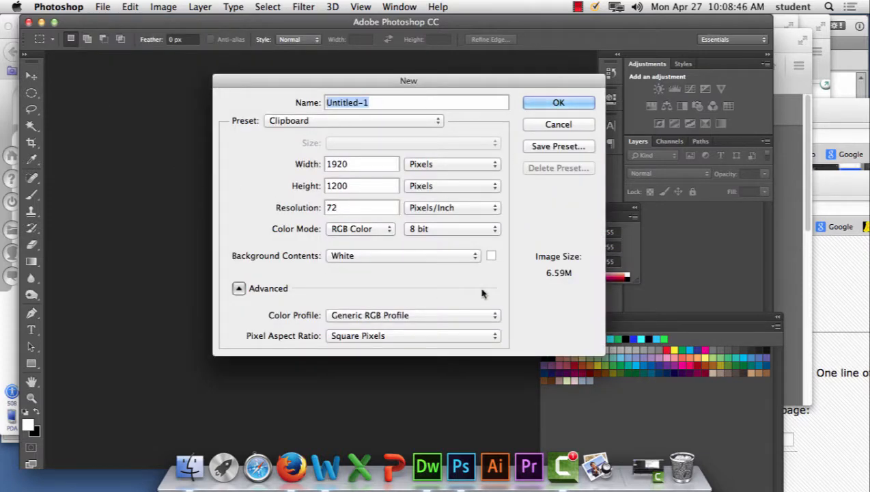
pyautogui.click(558, 103)
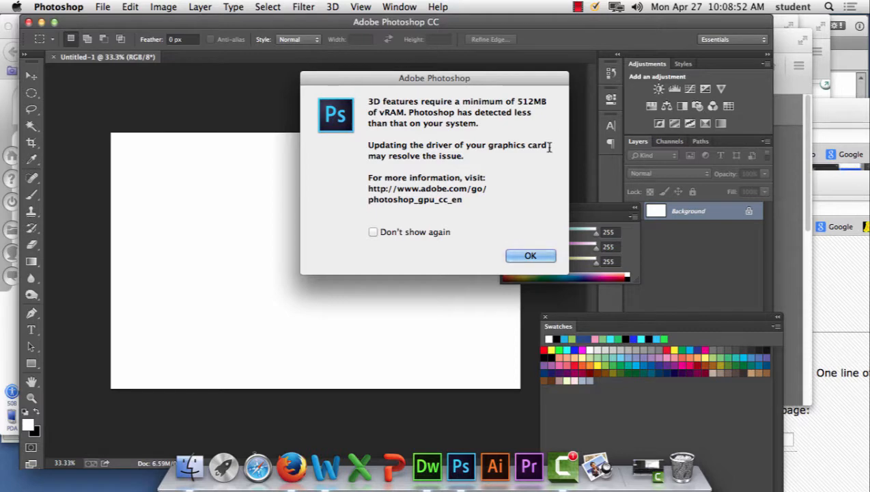
pyautogui.click(530, 256)
pyautogui.press('super+v')
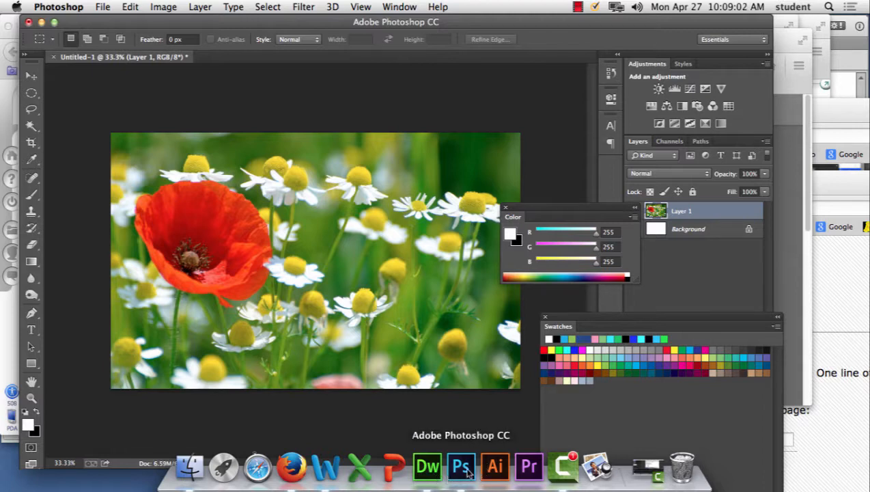
# Step: Switch to Firefox to review the copy options for the enlarged poppy photo, and return to Photoshop
pyautogui.click(292, 469)
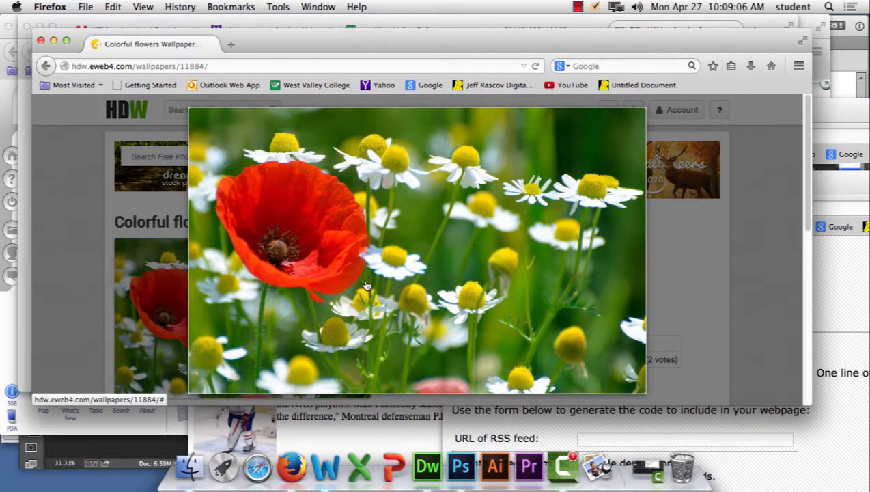
pyautogui.rightClick(374, 187)
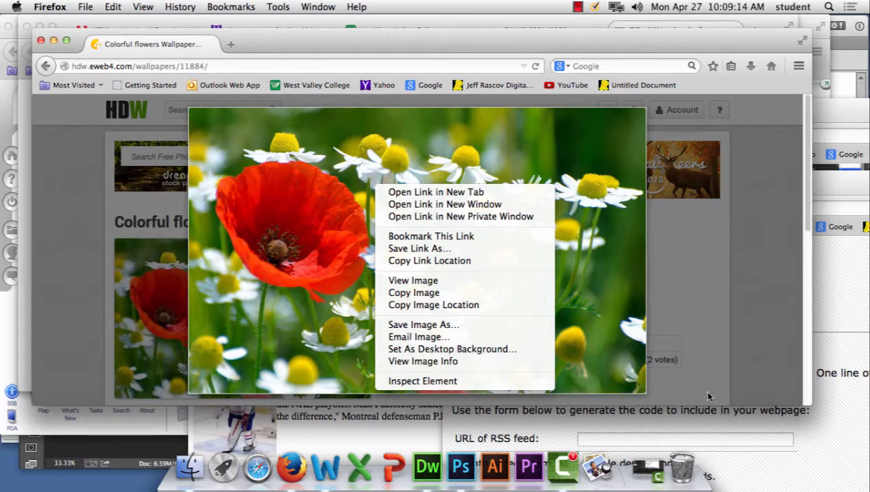
pyautogui.click(460, 466)
# Step: Create a second 1920 × 1200 pixel document from the Clipboard preset and paste the poppy photo into it
pyautogui.click(108, 8)
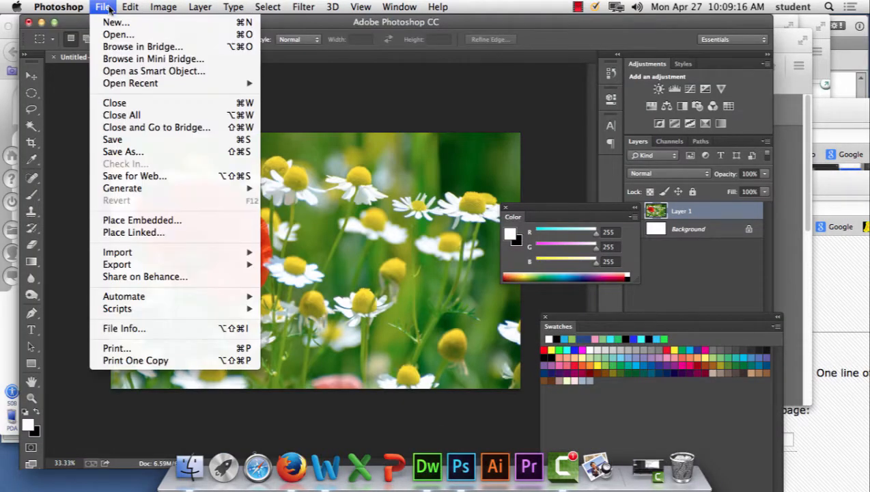
pyautogui.click(108, 23)
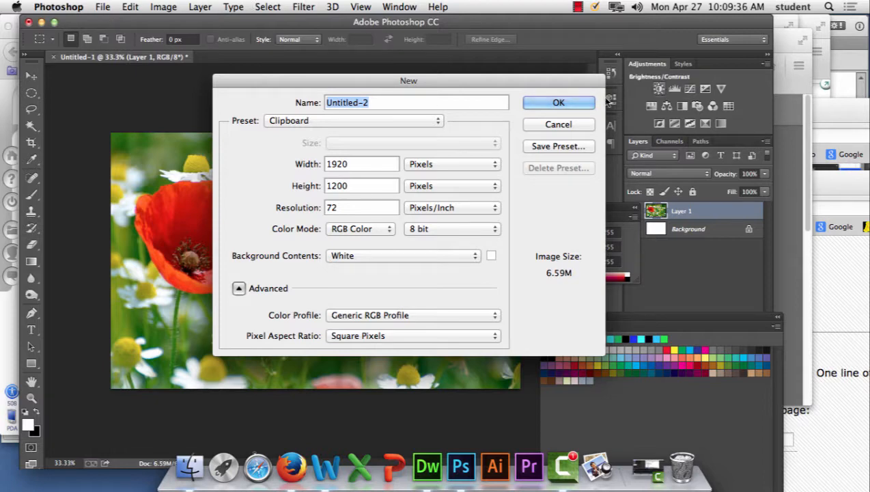
pyautogui.click(546, 101)
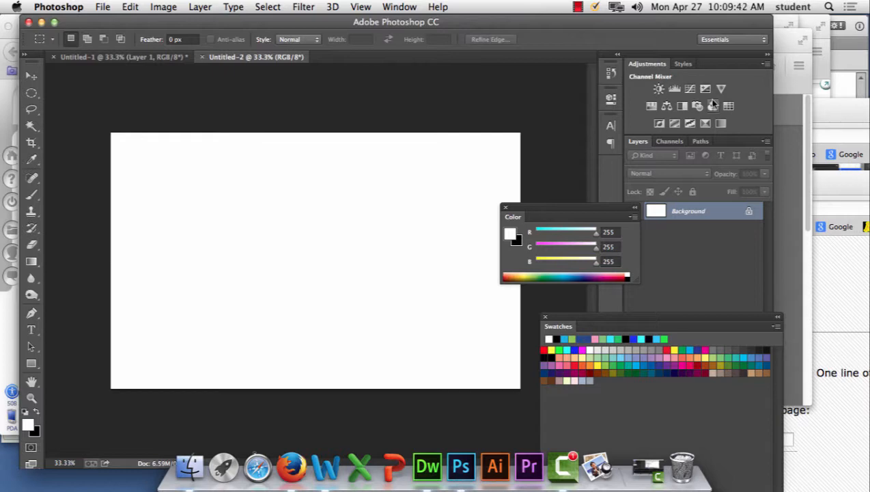
pyautogui.click(130, 7)
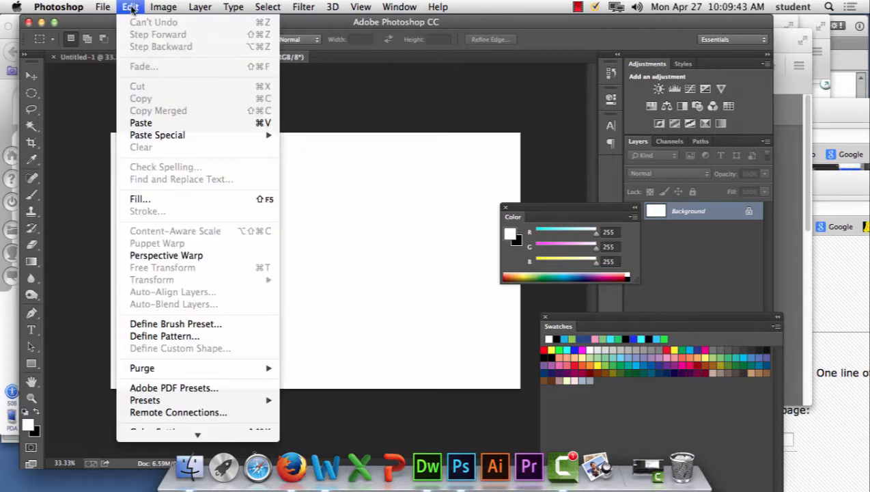
pyautogui.click(141, 124)
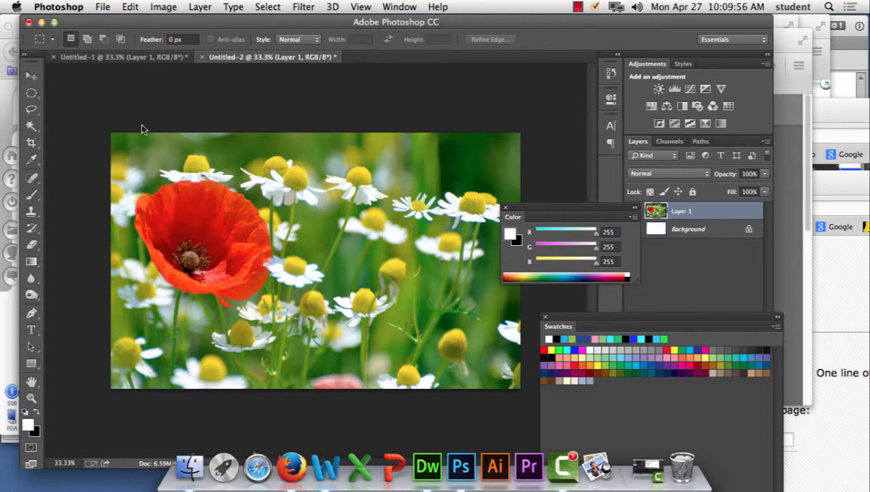
# Step: View the Crop tool's settings, switch to the Move tool, and magnify the pasted photo up close to examine its individual pixels
pyautogui.click(32, 144)
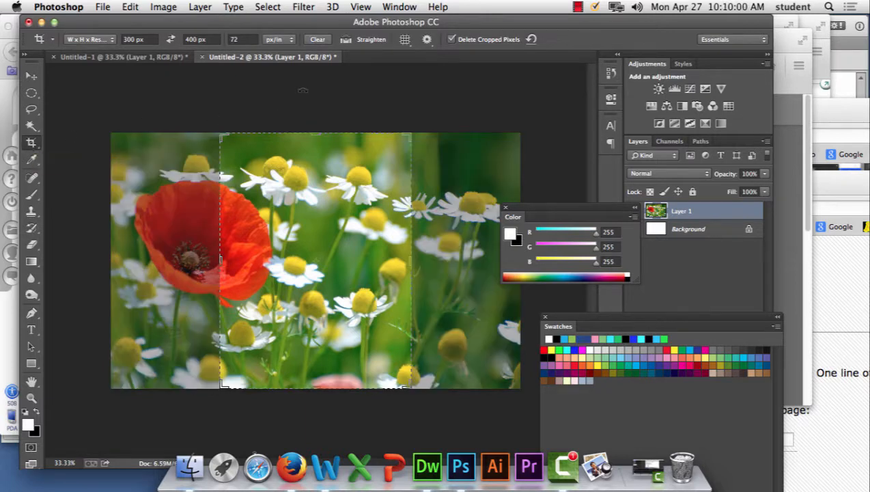
pyautogui.click(32, 77)
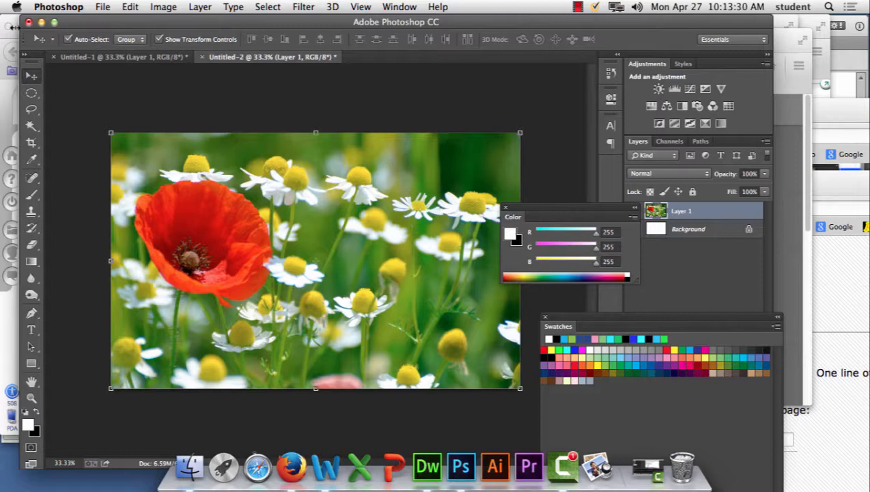
pyautogui.press('super+plus')
pyautogui.press('super+plus')
pyautogui.press('super+plus')
pyautogui.press('super+plus')
pyautogui.press('super+plus')
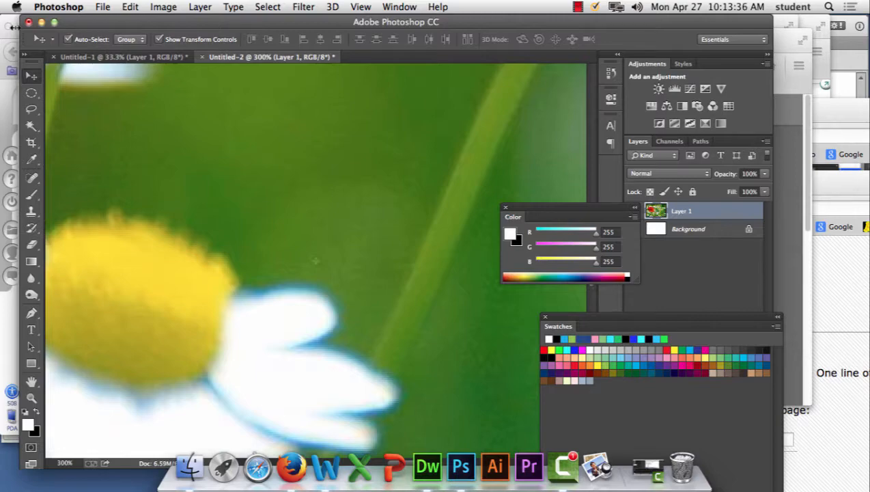
pyautogui.press('super+equal')
pyautogui.press('super+equal')
pyautogui.press('super+equal')
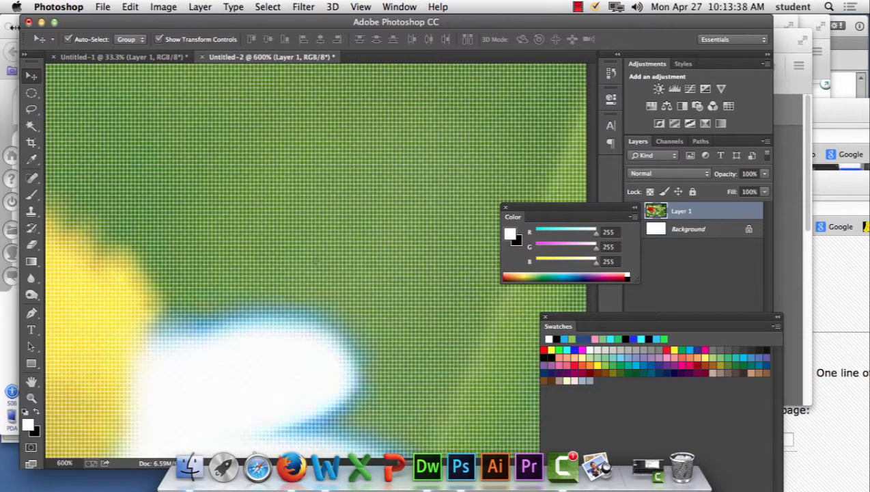
pyautogui.press('super+minus')
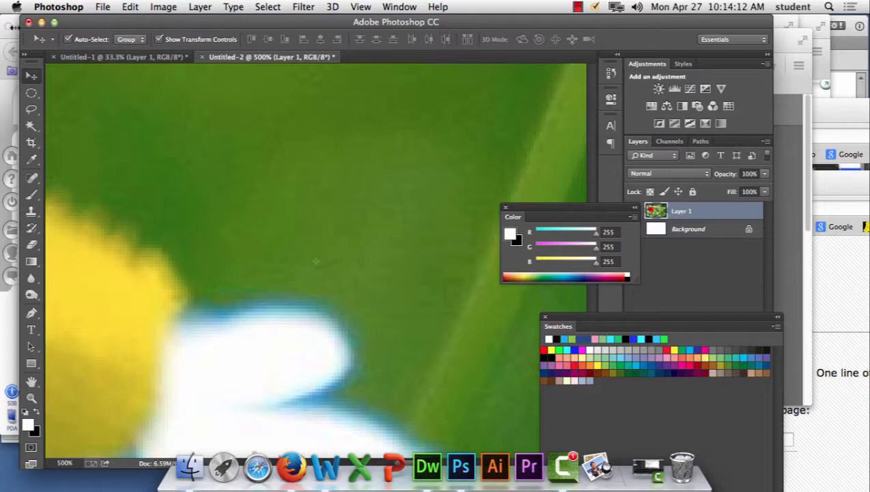
pyautogui.press('super+minus')
pyautogui.press('super+minus')
pyautogui.press('super+minus')
pyautogui.press('super+minus')
pyautogui.press('super+minus')
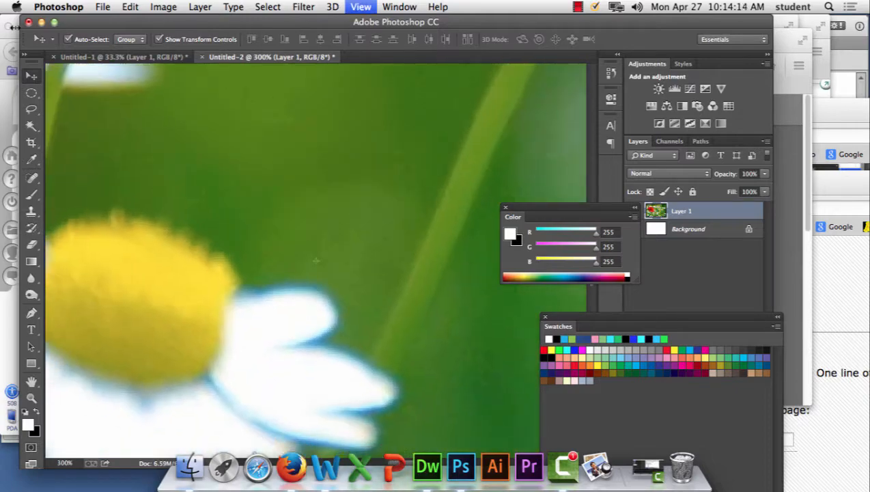
# Step: Open the poppy image in Save for Web and keep JPEG as the output format
pyautogui.press('super+minus')
pyautogui.press('super+minus')
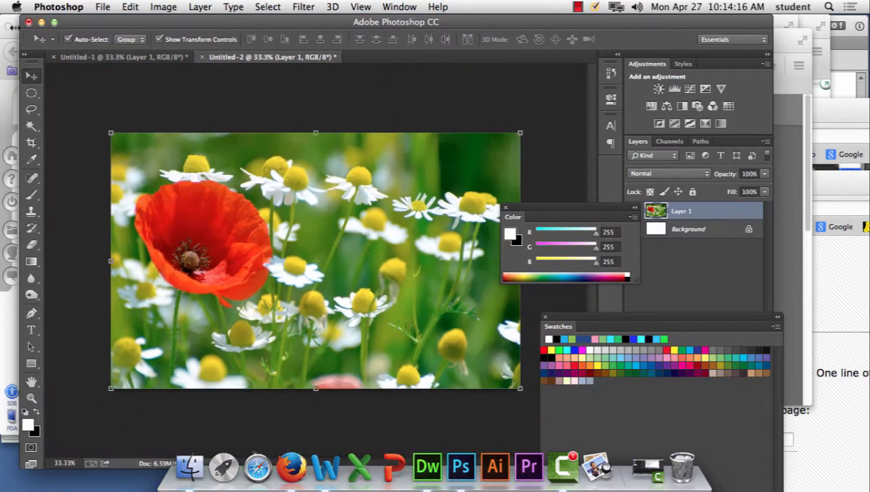
pyautogui.press('super+equal')
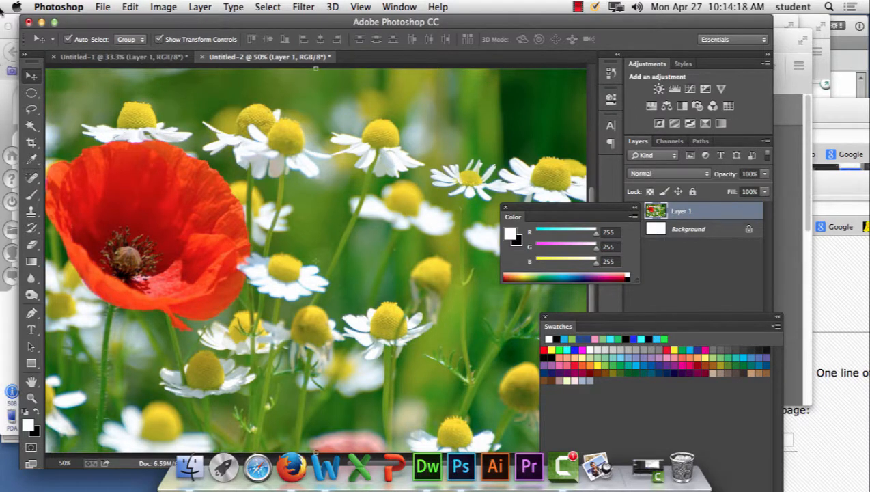
pyautogui.click(104, 7)
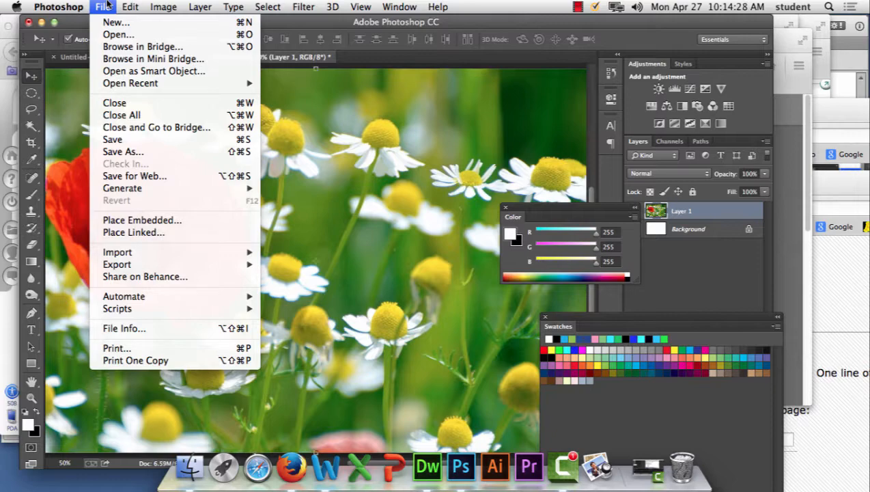
pyautogui.click(135, 176)
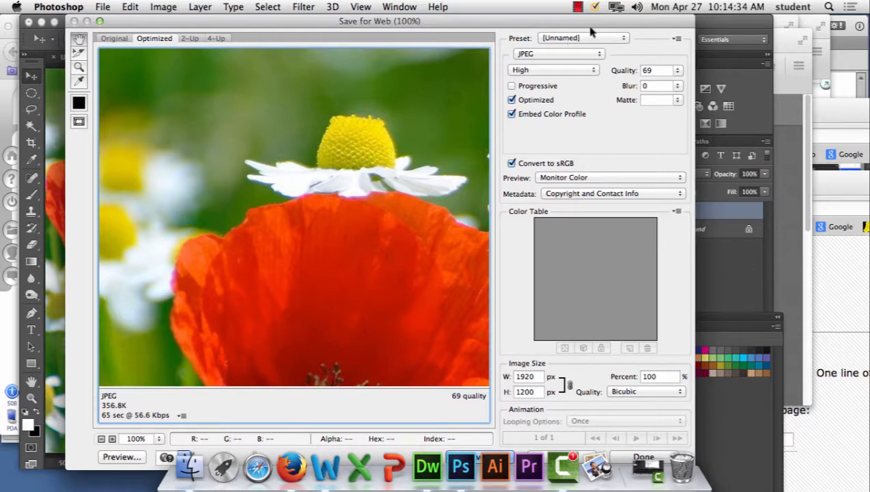
pyautogui.click(525, 54)
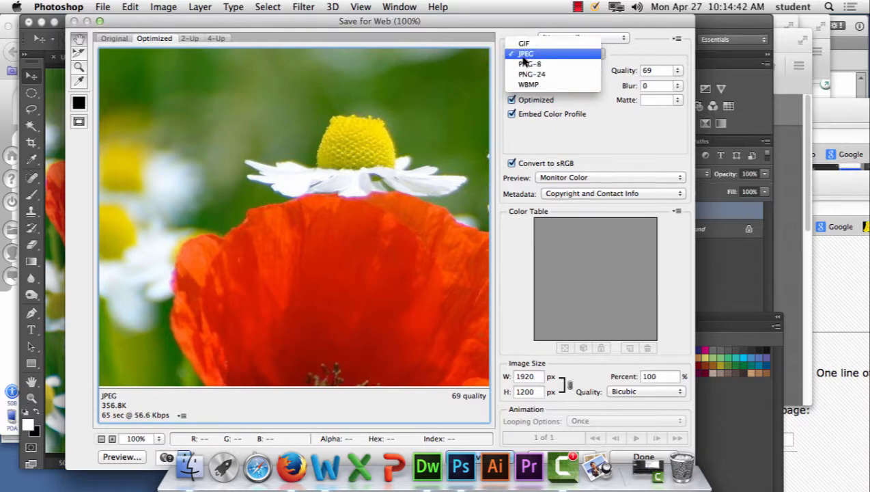
pyautogui.click(523, 56)
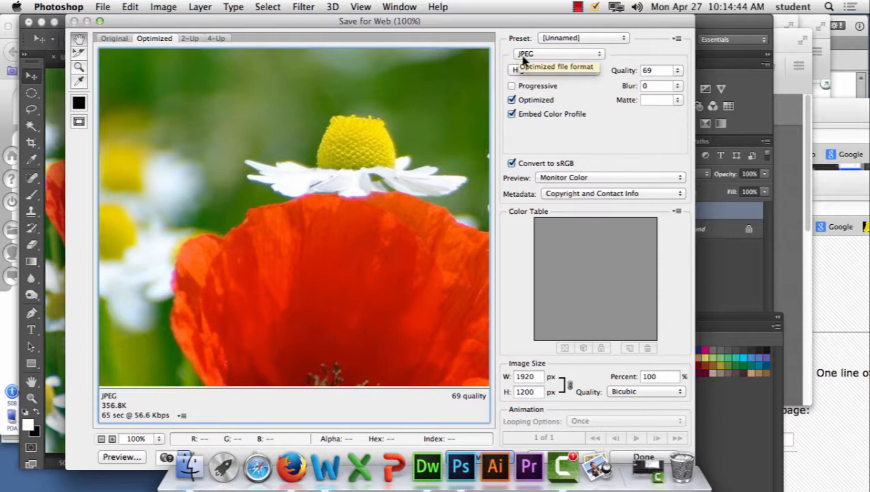
# Step: Lower the JPEG quality to 6
pyautogui.click(677, 71)
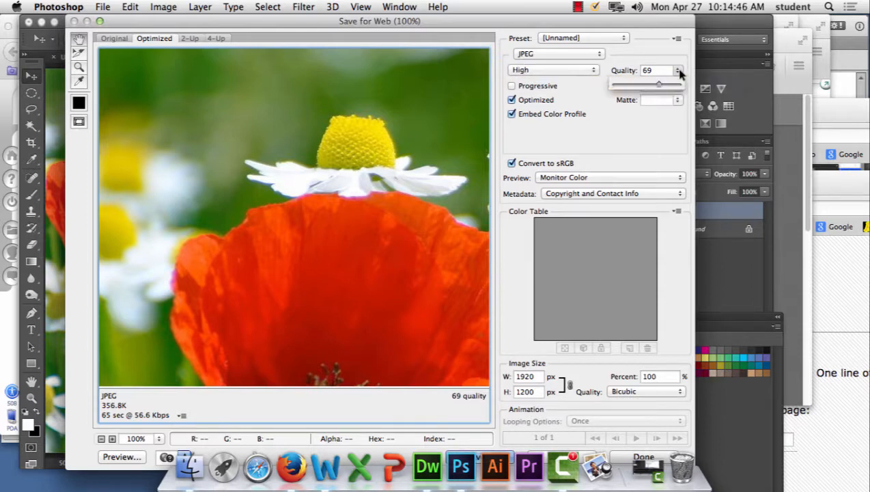
pyautogui.click(673, 71)
pyautogui.click(677, 71)
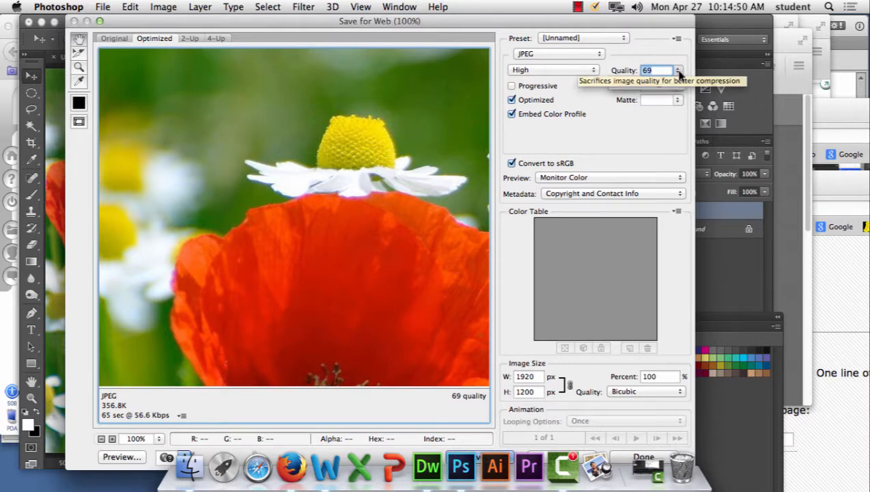
pyautogui.click(678, 71)
pyautogui.moveTo(635, 84); pyautogui.dragTo(616, 85)
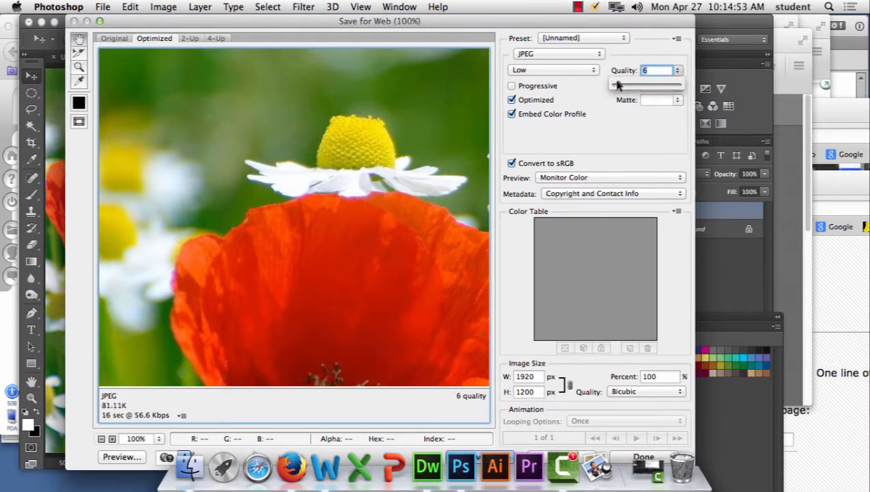
# Step: Magnify the optimized preview to 800% and examine the compression artifacts where the poppy, white petals and green background meet
pyautogui.click(339, 142)
pyautogui.click(339, 141)
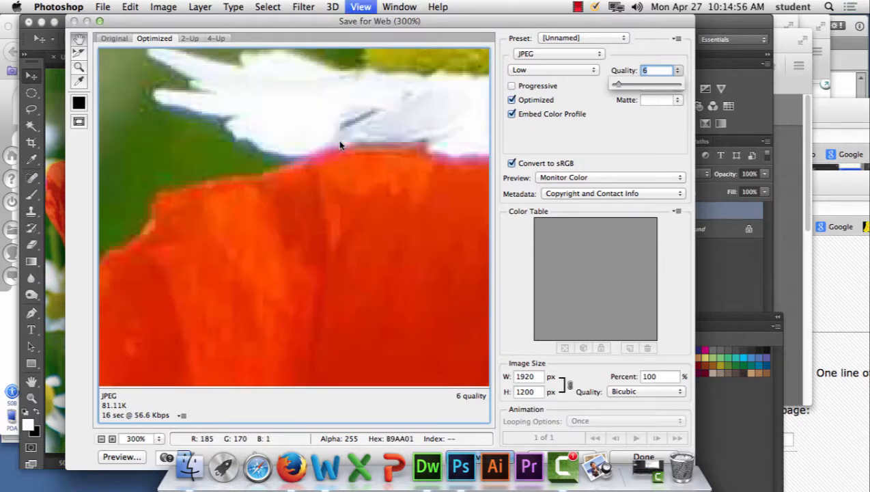
pyautogui.click(339, 141)
pyautogui.click(340, 142)
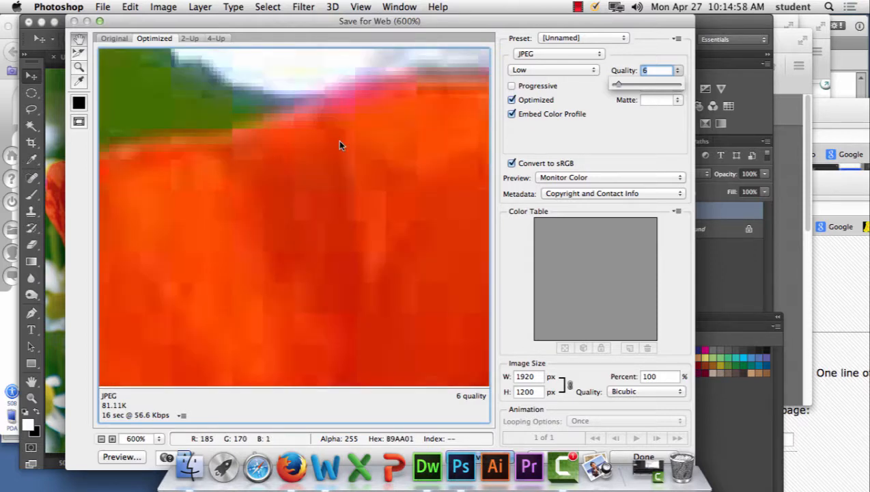
pyautogui.click(339, 142)
pyautogui.click(339, 141)
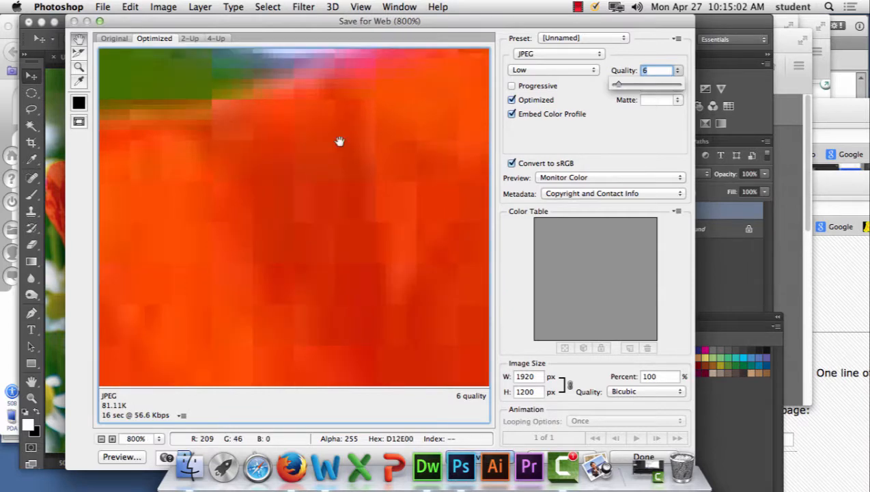
pyautogui.moveTo(258, 152); pyautogui.dragTo(332, 214)
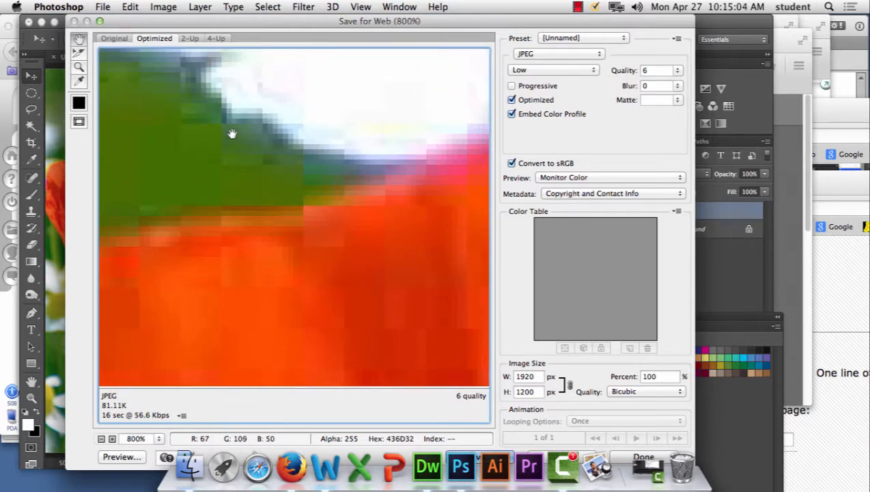
pyautogui.moveTo(258, 159); pyautogui.dragTo(311, 207)
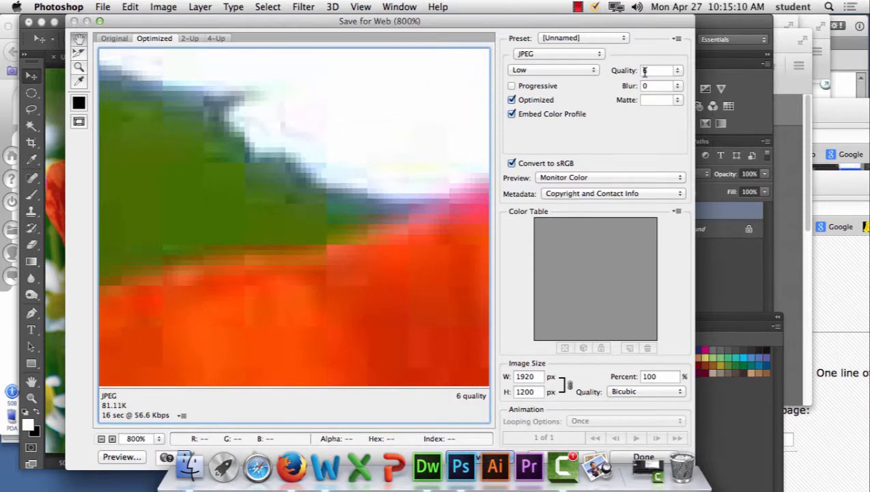
# Step: Compare the Very High and Low JPEG quality presets in the preview, ending with the whole image in view
pyautogui.click(588, 70)
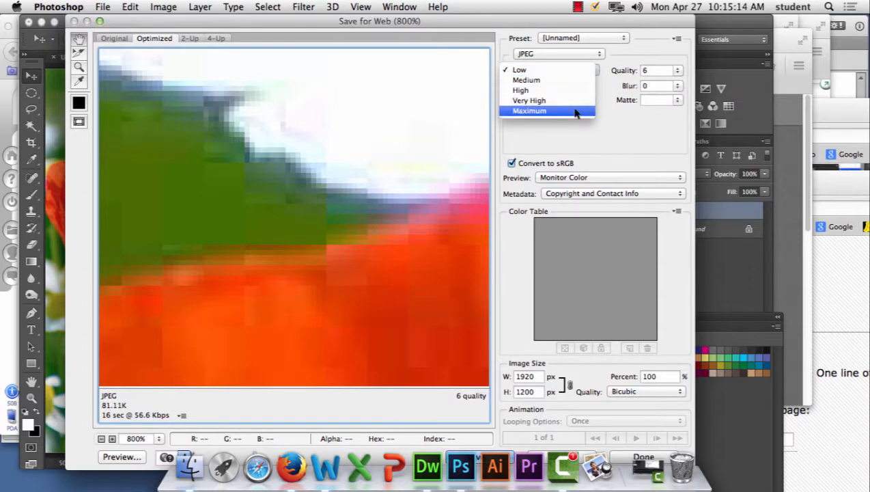
pyautogui.click(574, 102)
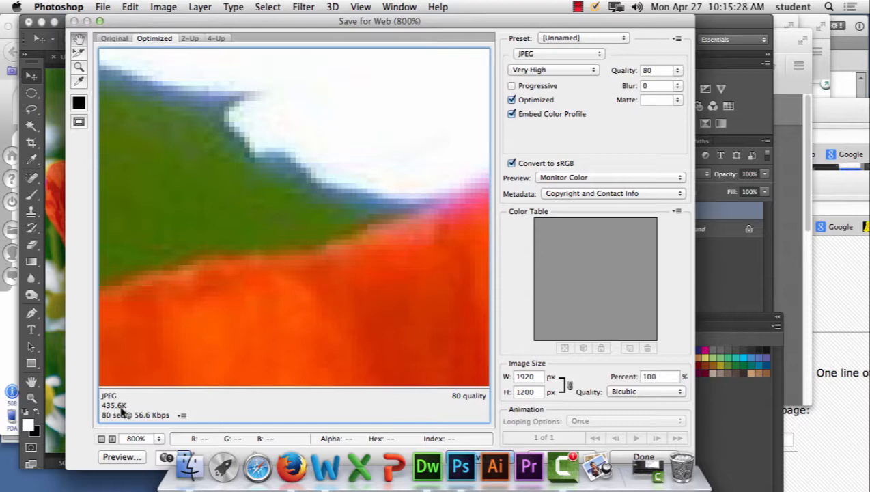
pyautogui.click(577, 70)
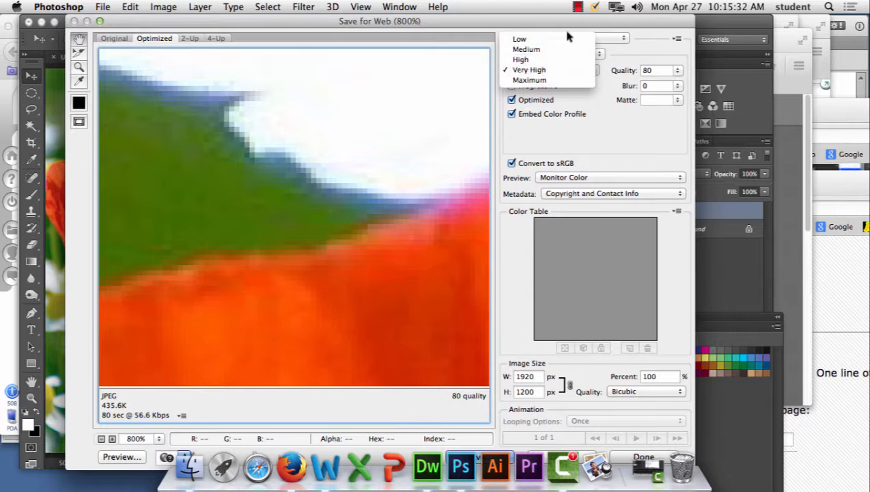
pyautogui.click(564, 40)
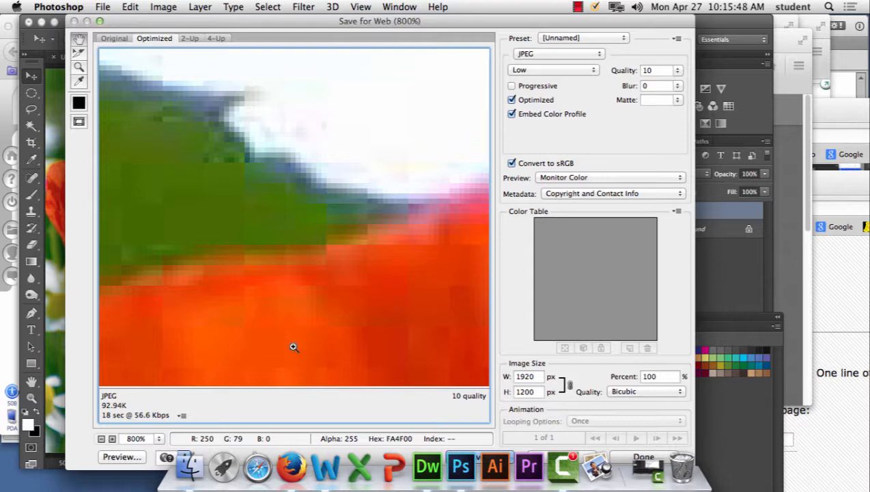
pyautogui.press('super+1')
pyautogui.press('super+minus')
pyautogui.press('super+minus')
pyautogui.press('super+minus')
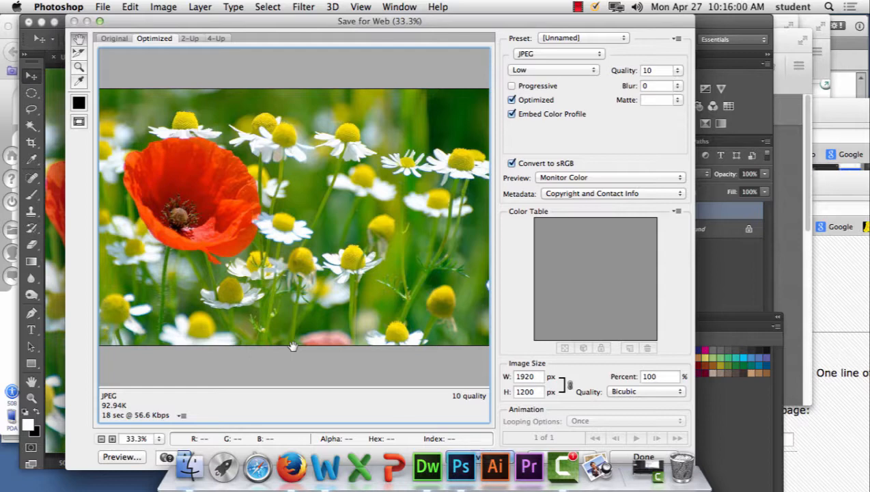
# Step: Set the JPEG quality to 100 to check the resulting file size
pyautogui.doubleClick(660, 70)
pyautogui.write('1000')
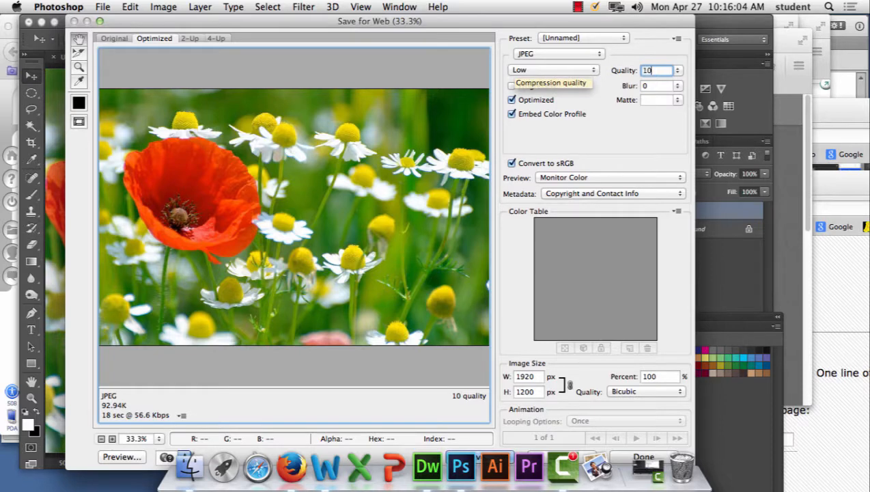
pyautogui.press('BackSpace')
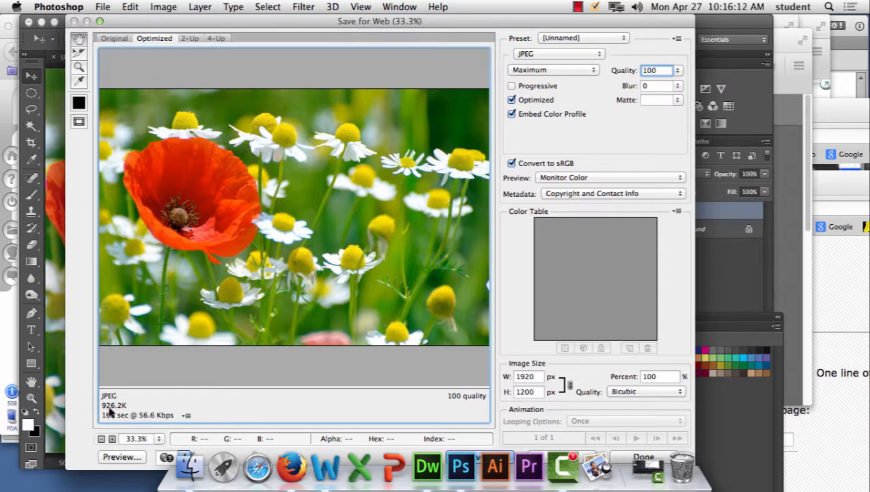
pyautogui.press('Tab')
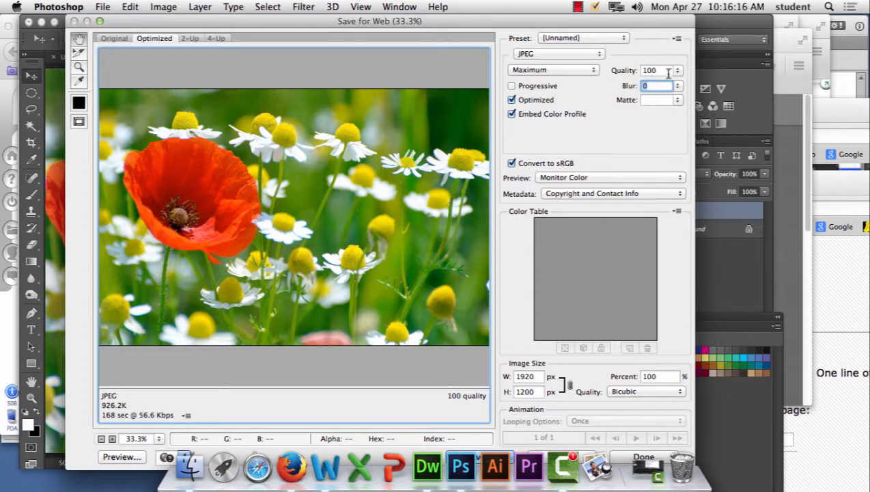
# Step: Set the JPEG quality to 8 and turn off the Optimized option
pyautogui.doubleClick(646, 71)
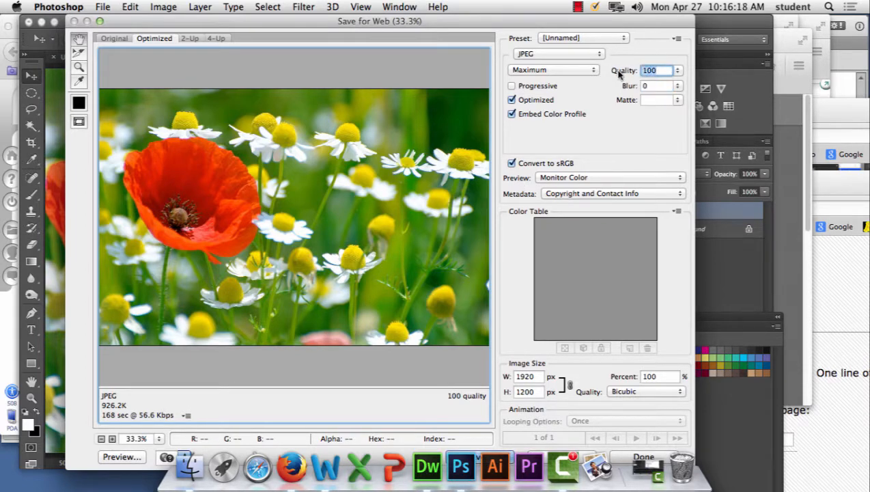
pyautogui.write('8')
pyautogui.press('Tab')
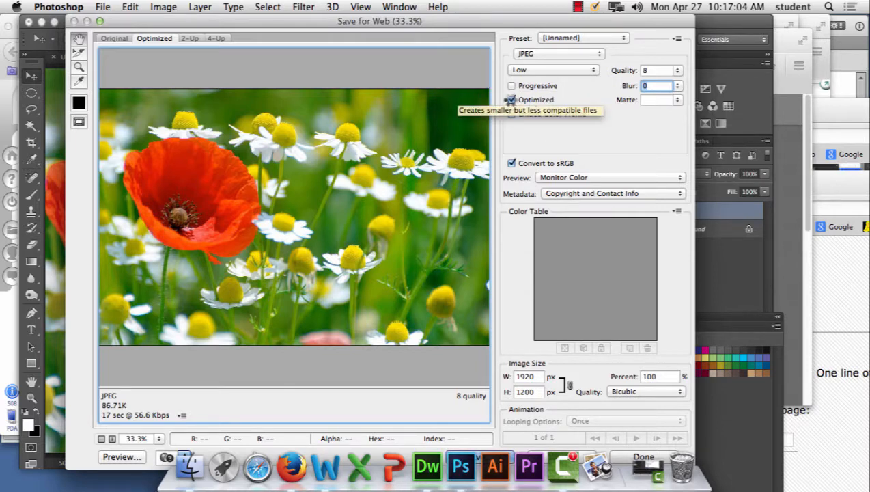
pyautogui.click(512, 101)
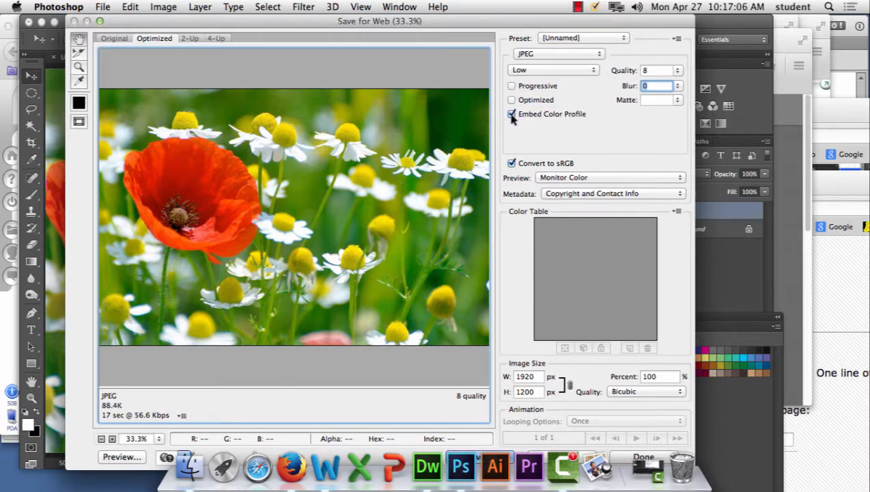
# Step: Turn Embed Color Profile off and on to compare its effect, and view the available preview color options
pyautogui.click(511, 115)
pyautogui.click(511, 115)
pyautogui.click(511, 115)
pyautogui.click(512, 115)
pyautogui.click(597, 178)
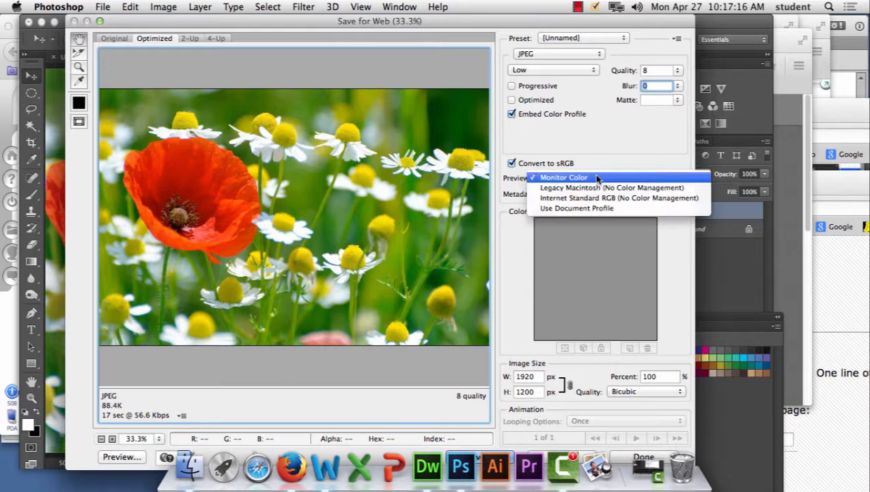
pyautogui.click(605, 133)
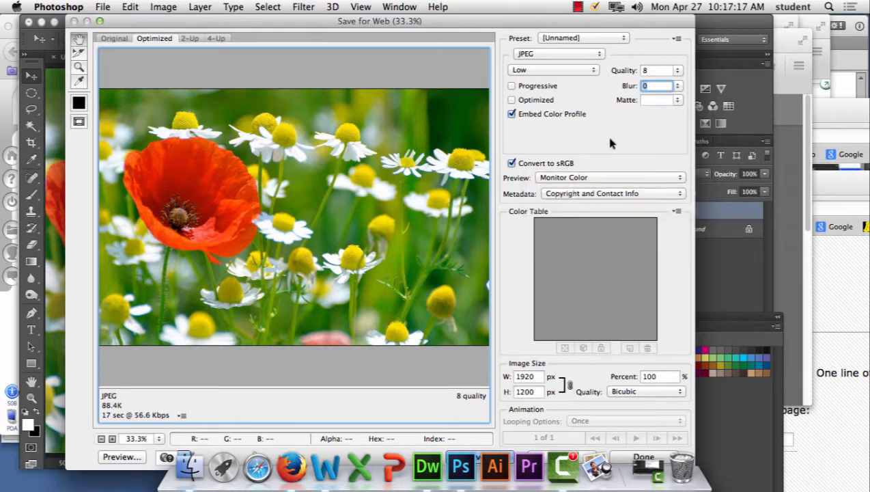
# Step: Compare the image with Convert to sRGB off and on, and try the Internet Standard RGB (No Color Management) preview
pyautogui.click(511, 164)
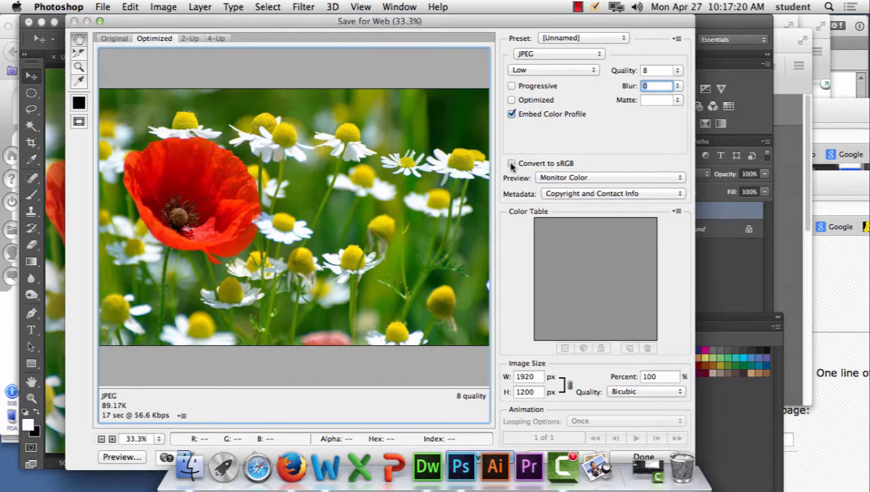
pyautogui.click(511, 164)
pyautogui.click(511, 164)
pyautogui.click(511, 164)
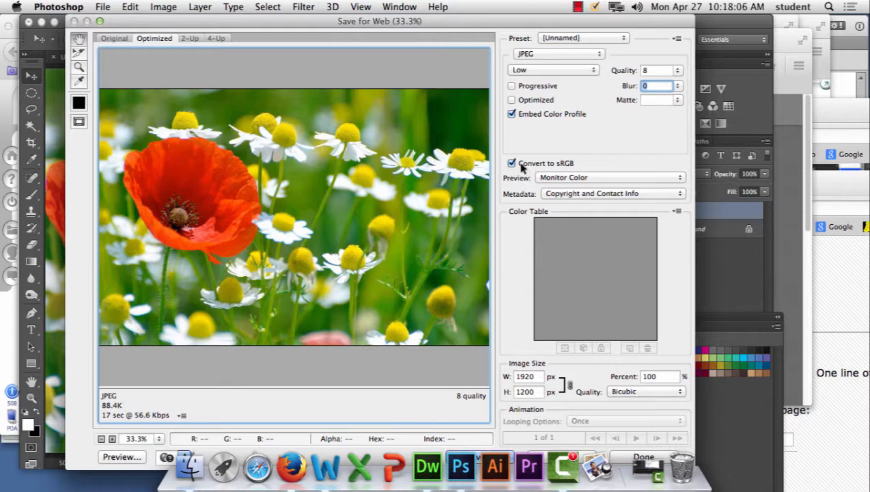
pyautogui.click(565, 180)
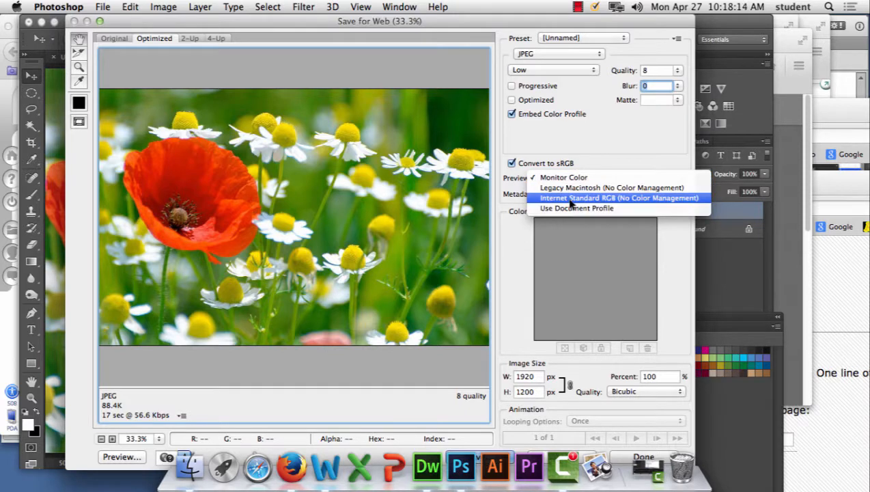
pyautogui.click(570, 198)
pyautogui.click(570, 178)
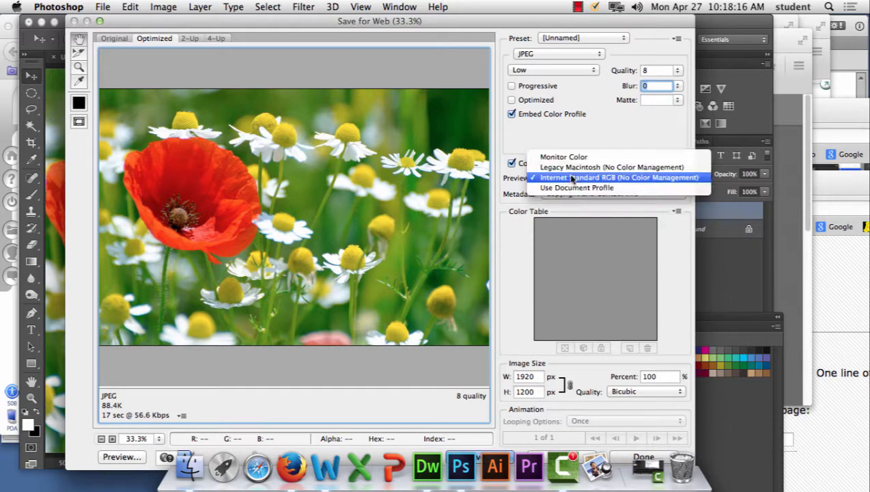
pyautogui.click(463, 168)
# Step: Switch Convert to sRGB off and on repeatedly to compare the poppy's colors under the Monitor Color preview, leaving it enabled
pyautogui.click(511, 164)
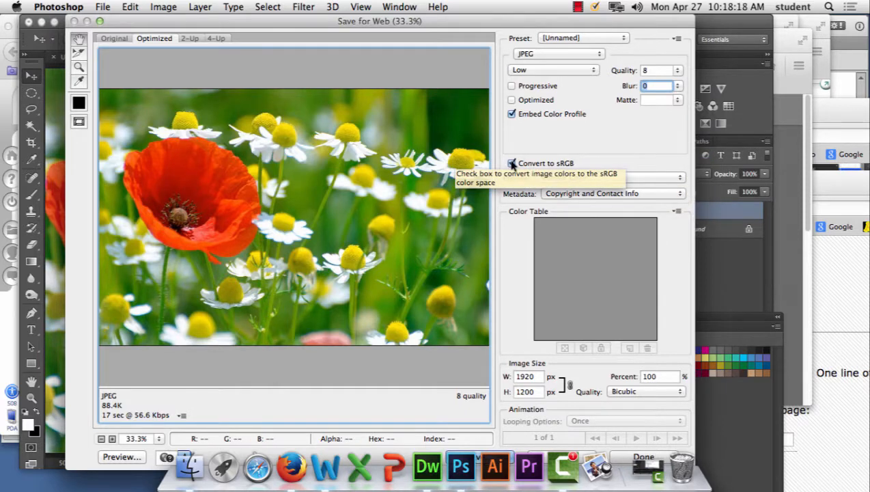
pyautogui.click(511, 163)
pyautogui.click(511, 164)
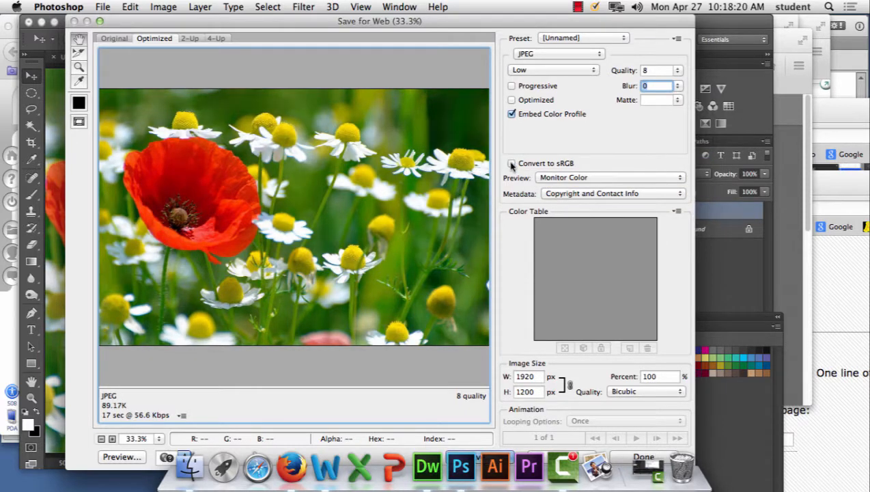
pyautogui.click(511, 164)
pyautogui.click(510, 163)
pyautogui.click(512, 165)
pyautogui.click(512, 164)
pyautogui.click(512, 165)
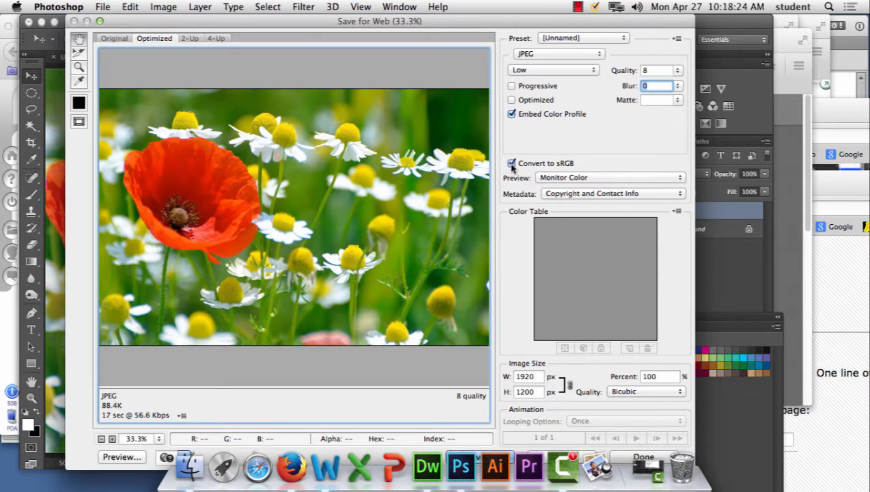
pyautogui.click(510, 164)
pyautogui.click(510, 164)
# Step: Turn on automatic hiding of the Dock so it no longer covers the export dialog
pyautogui.click(17, 7)
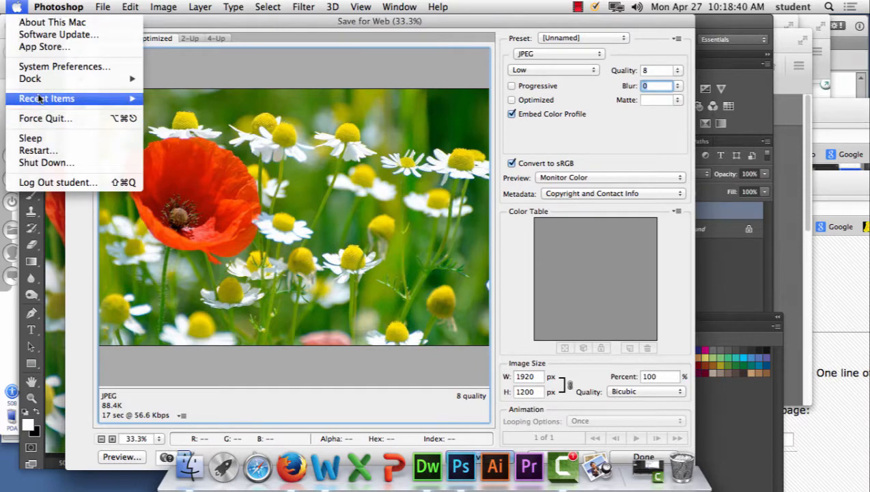
pyautogui.moveTo(41, 79)
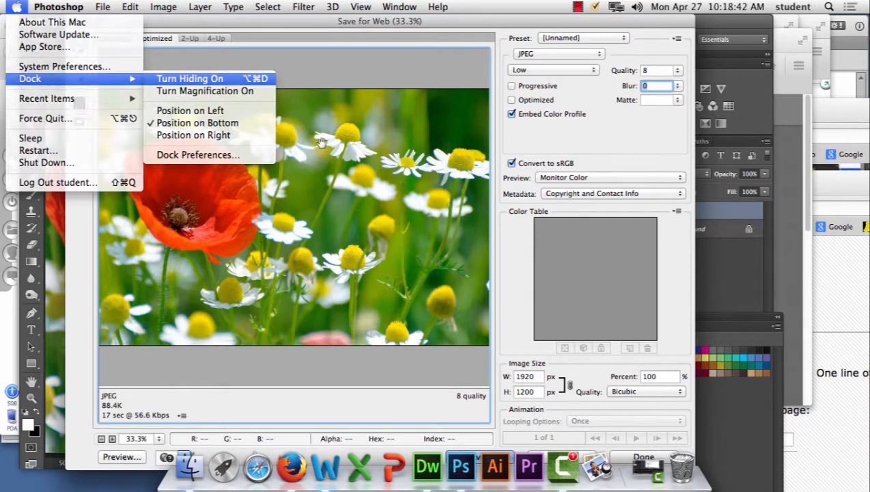
pyautogui.click(229, 80)
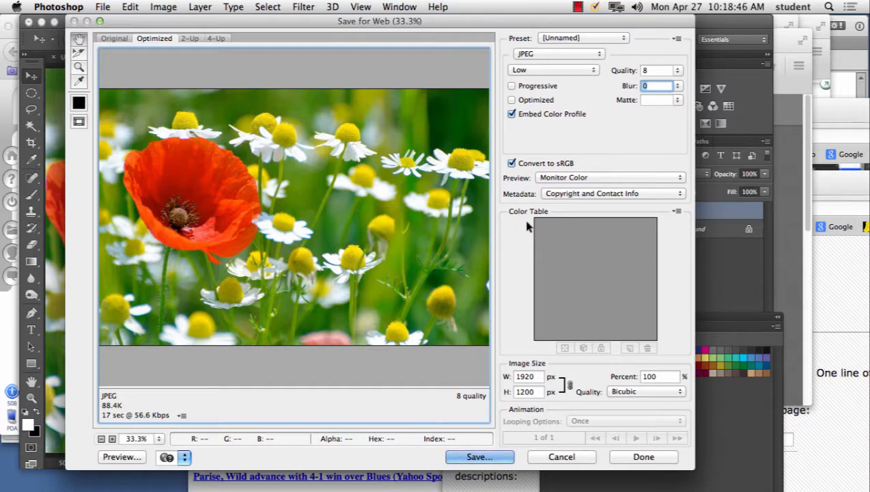
# Step: Switch the export format to GIF and set the number of colors to 256
pyautogui.click(526, 56)
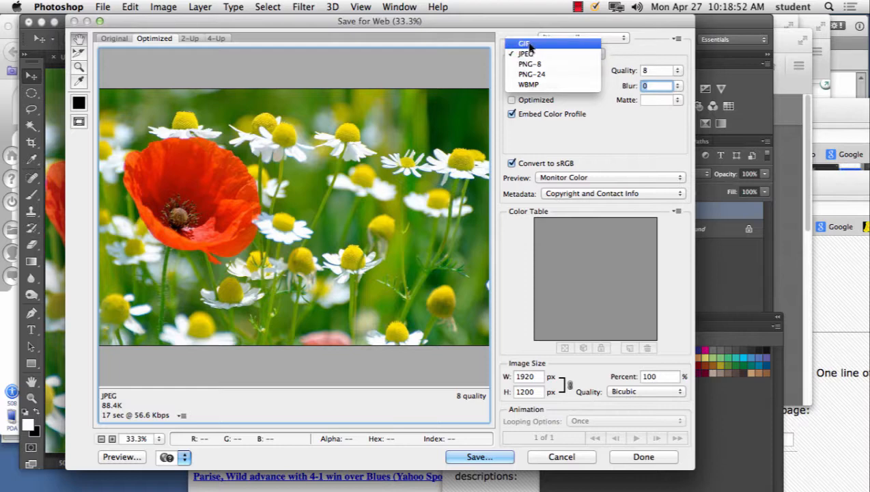
pyautogui.click(528, 43)
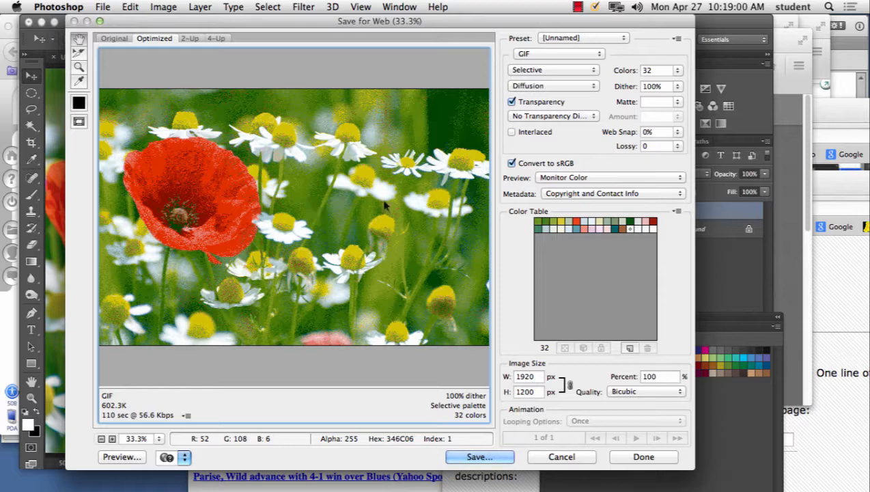
pyautogui.doubleClick(644, 69)
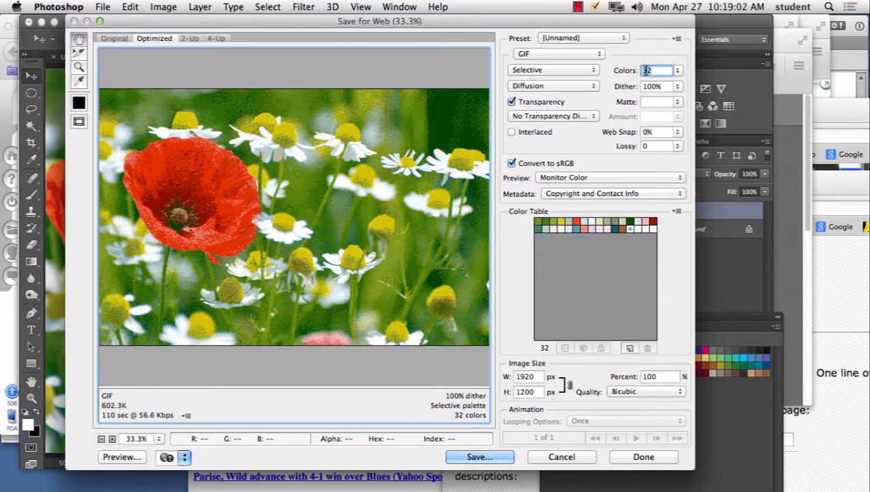
pyautogui.click(678, 70)
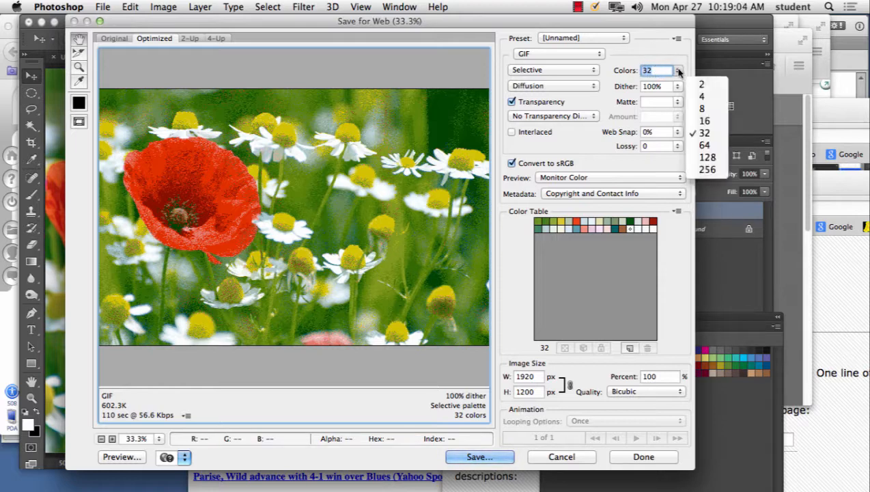
pyautogui.click(707, 169)
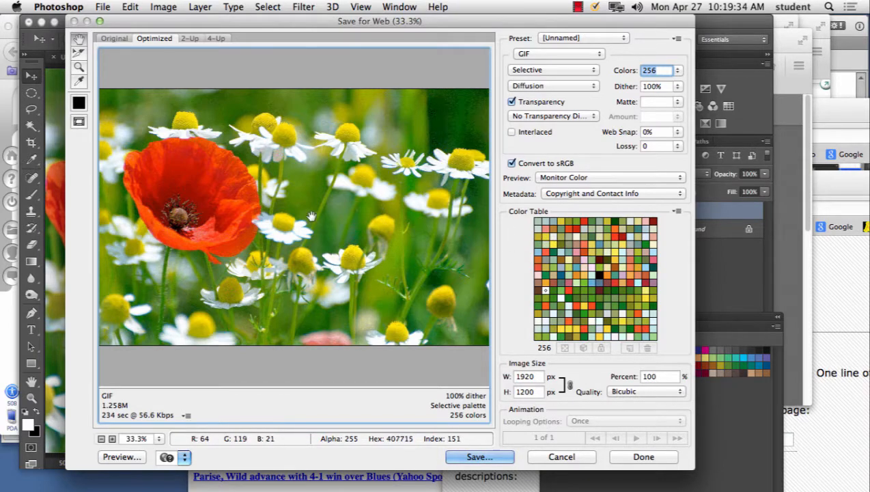
# Step: Examine the GIF's dithering in the green background beside the daisy at 400% zoom, and cancel the export
pyautogui.click(223, 190)
pyautogui.click(222, 191)
pyautogui.moveTo(222, 190); pyautogui.dragTo(273, 144)
pyautogui.press('super+plus')
pyautogui.press('super+plus')
pyautogui.press('super+plus')
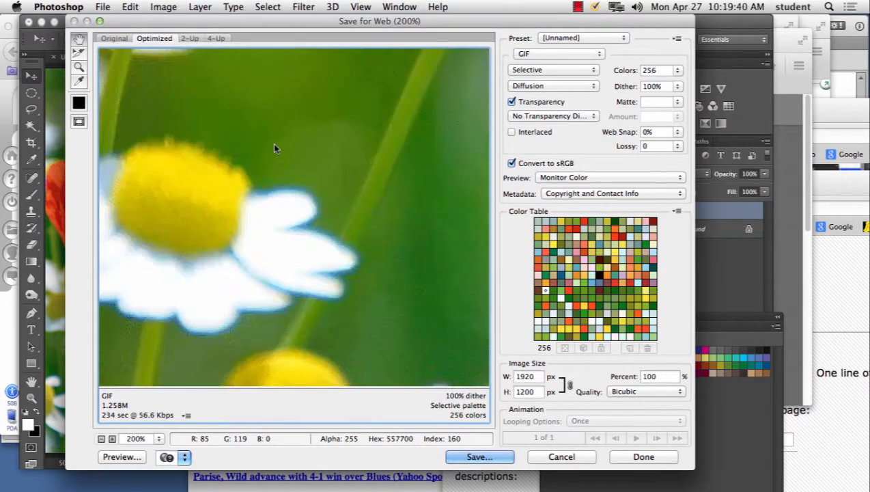
pyautogui.moveTo(369, 157); pyautogui.dragTo(355, 310)
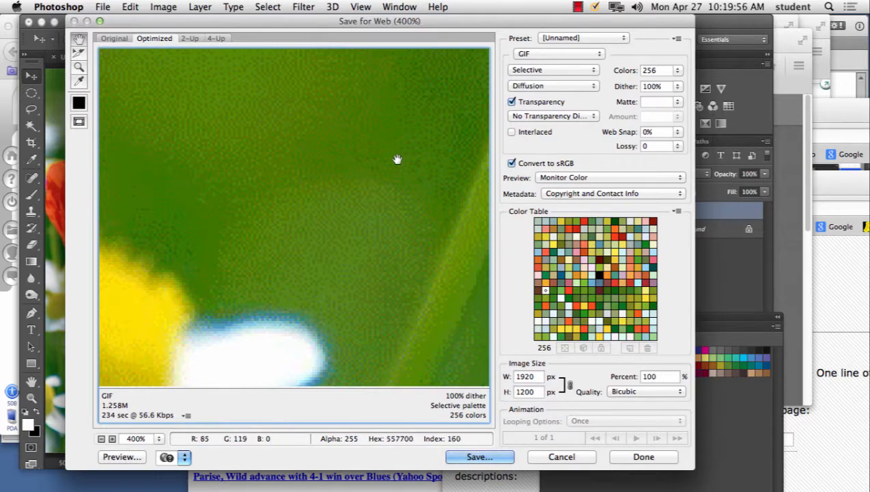
pyautogui.press('Escape')
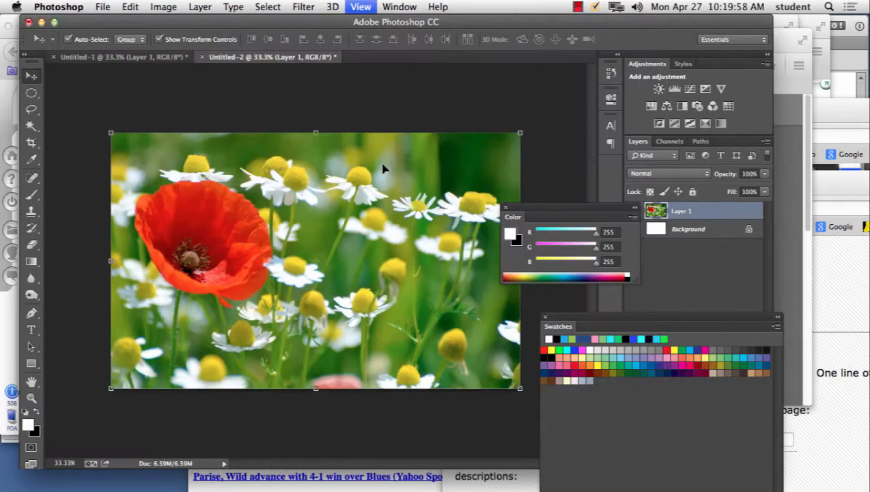
# Step: Reopen Save for Web for the flower photo, choose the GIF format, and preview the image at 33.3%
pyautogui.press('super+equal')
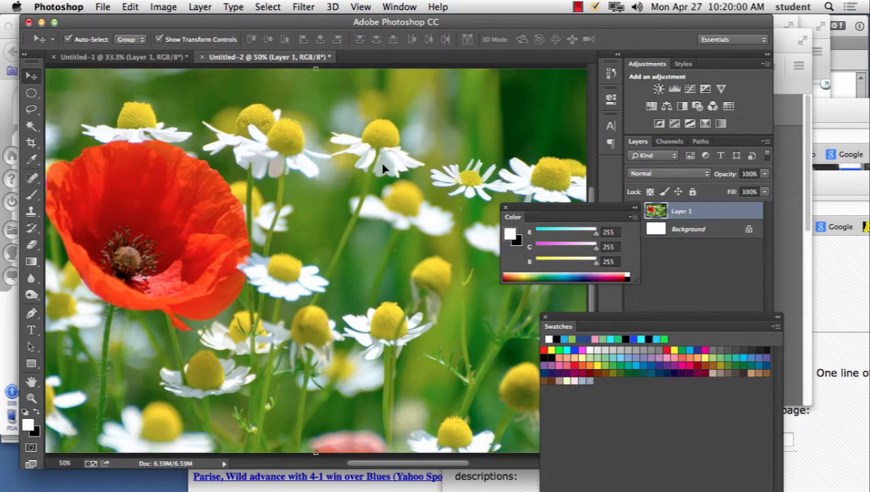
pyautogui.click(101, 7)
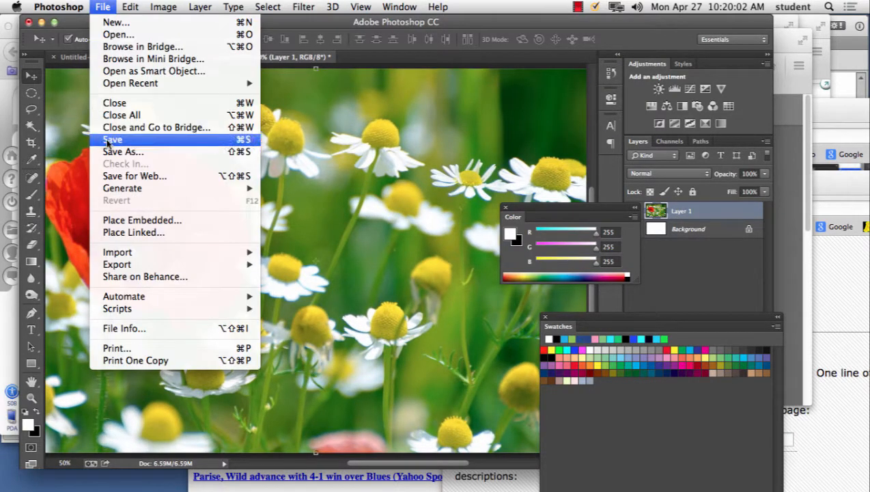
pyautogui.click(130, 175)
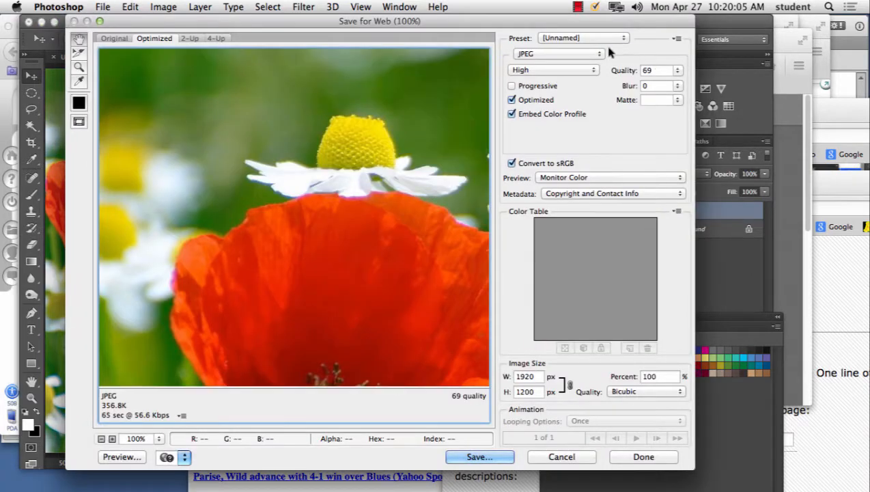
pyautogui.click(581, 54)
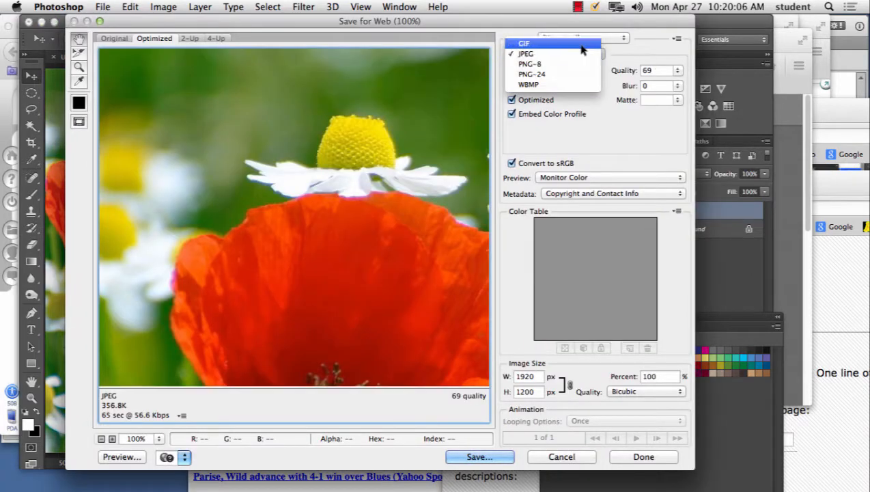
pyautogui.click(581, 47)
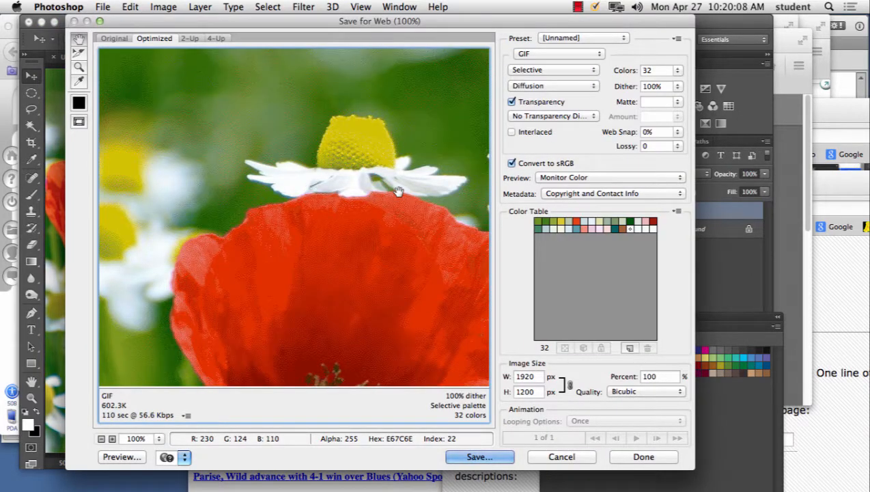
pyautogui.press('super+minus')
pyautogui.press('super+minus')
pyautogui.press('super+minus')
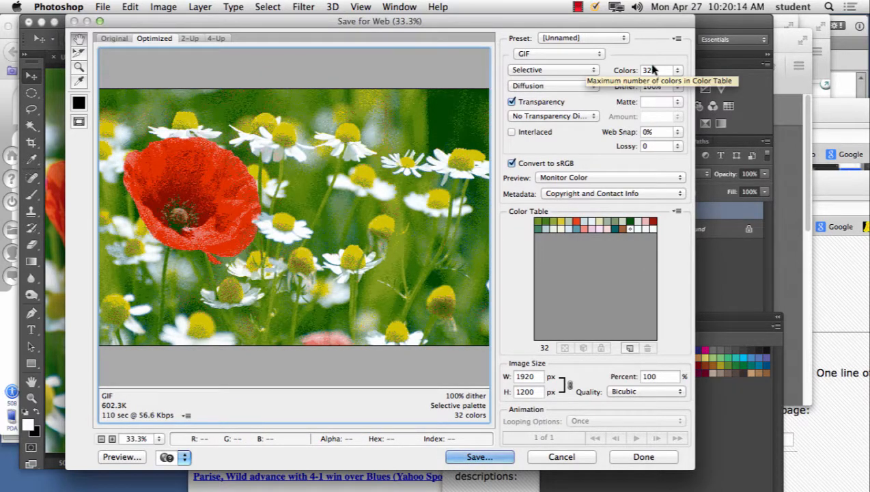
# Step: Try the Perceptual, Selective and Adaptive color reduction algorithms on the GIF to compare their palettes
pyautogui.click(536, 71)
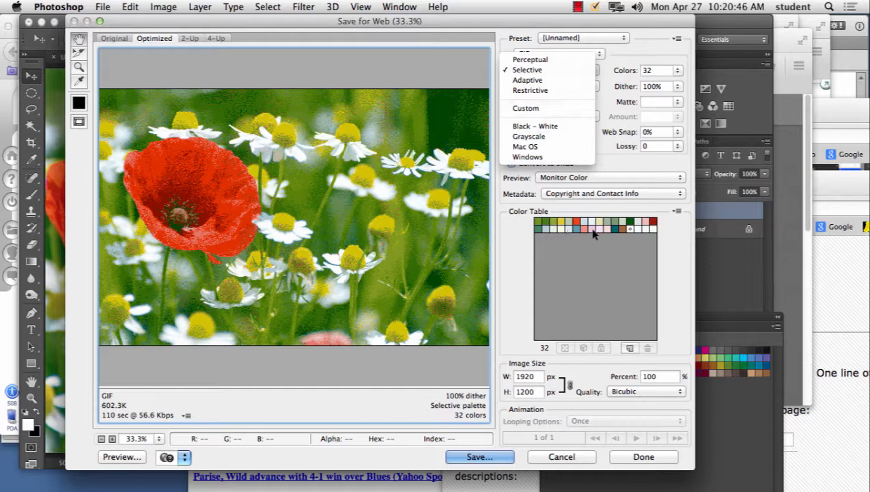
pyautogui.click(530, 59)
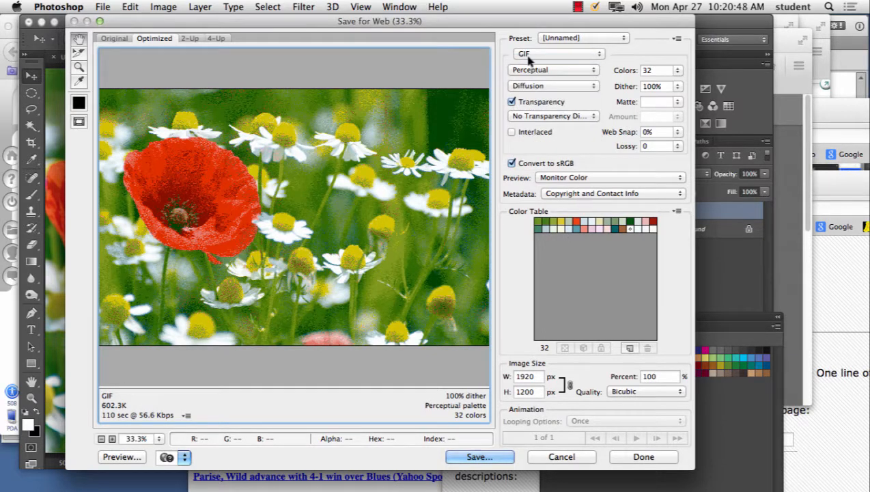
pyautogui.click(539, 69)
pyautogui.click(535, 82)
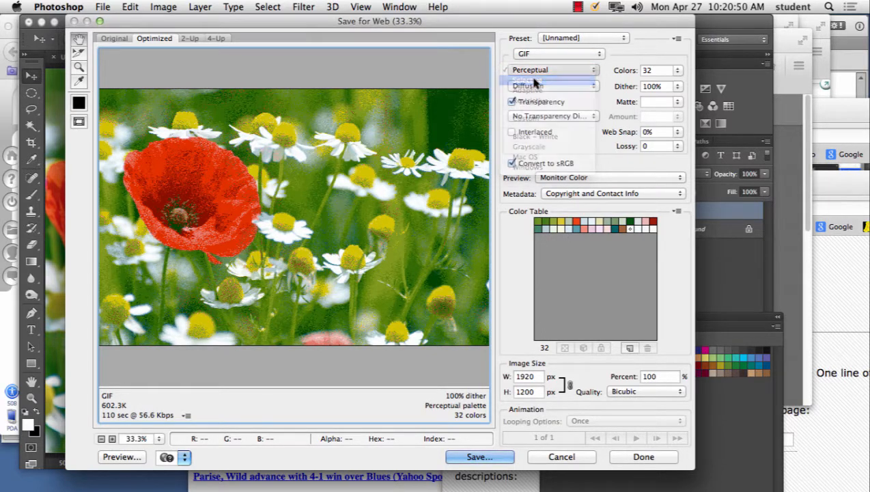
pyautogui.click(540, 79)
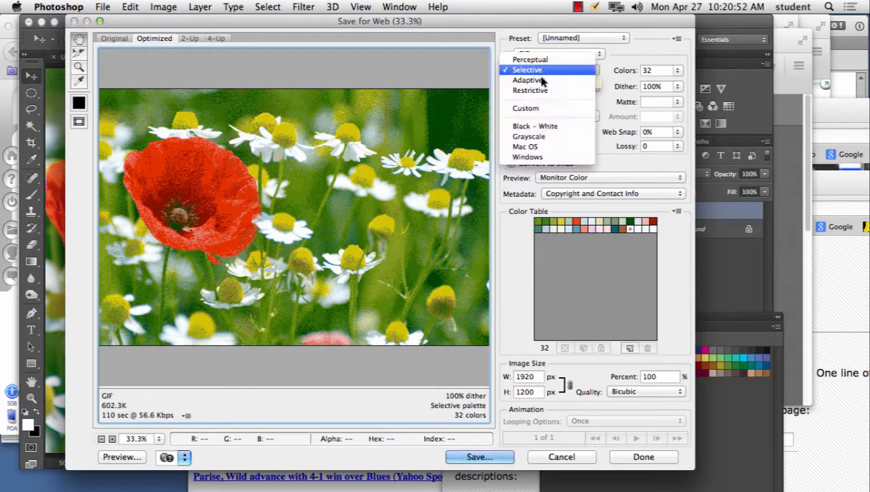
pyautogui.click(543, 80)
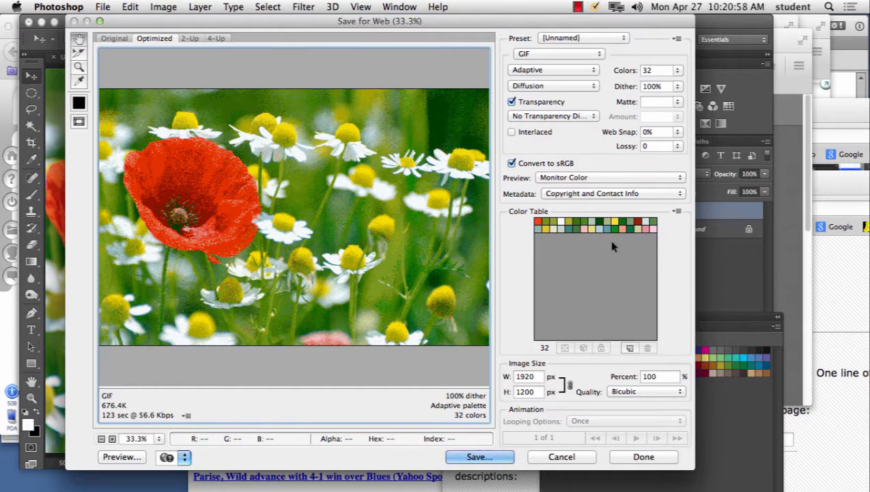
# Step: Try the Restrictive and Custom color reduction algorithms on the GIF
pyautogui.click(562, 71)
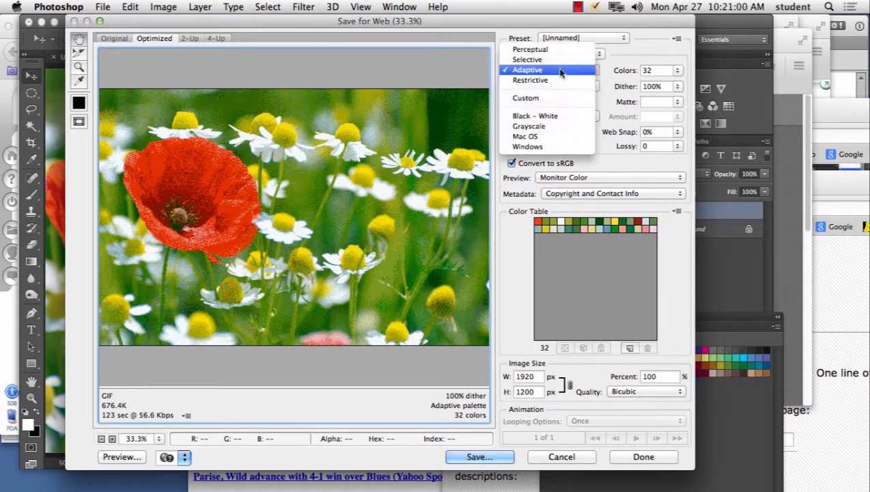
pyautogui.click(561, 80)
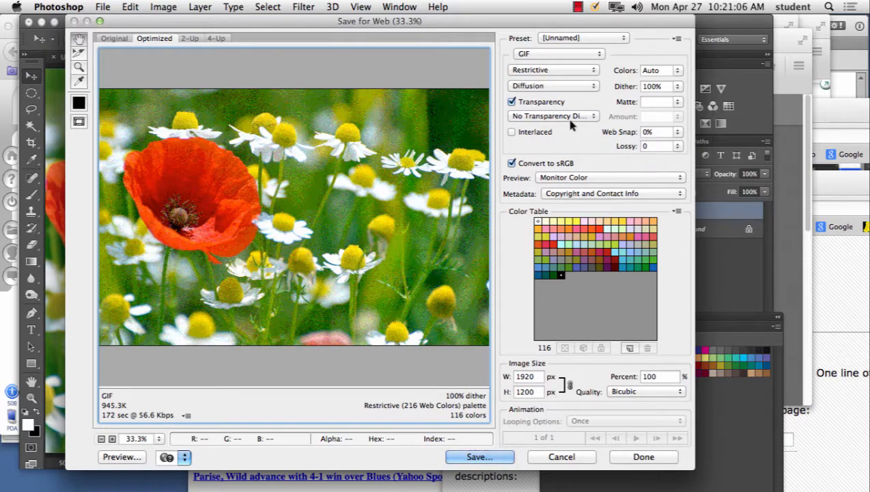
pyautogui.click(547, 71)
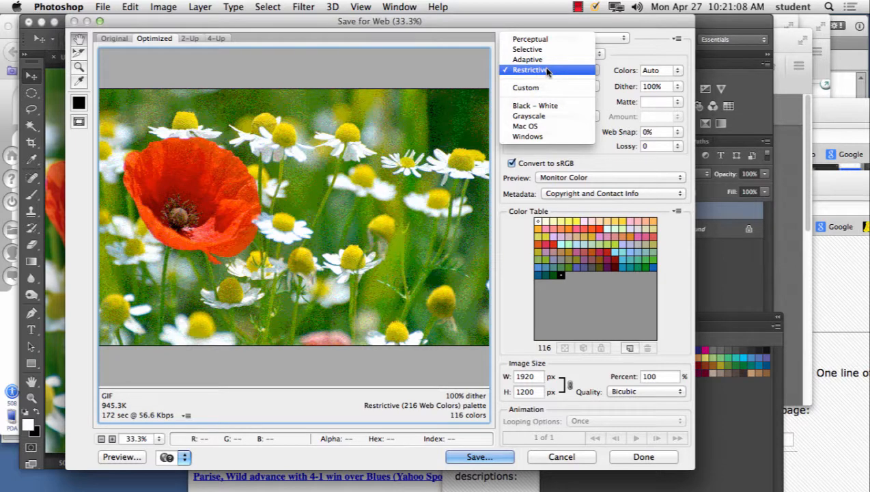
pyautogui.click(550, 87)
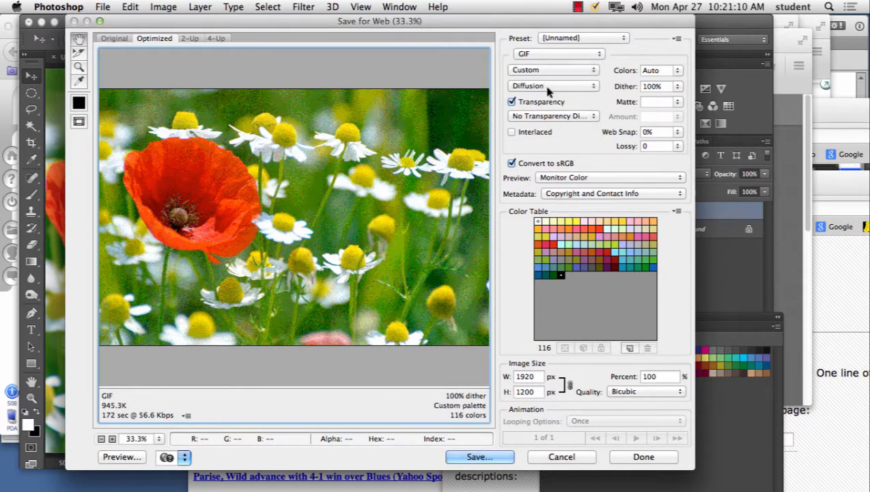
# Step: Preview the GIF with the Black – White palette and the Grayscale palette
pyautogui.click(556, 70)
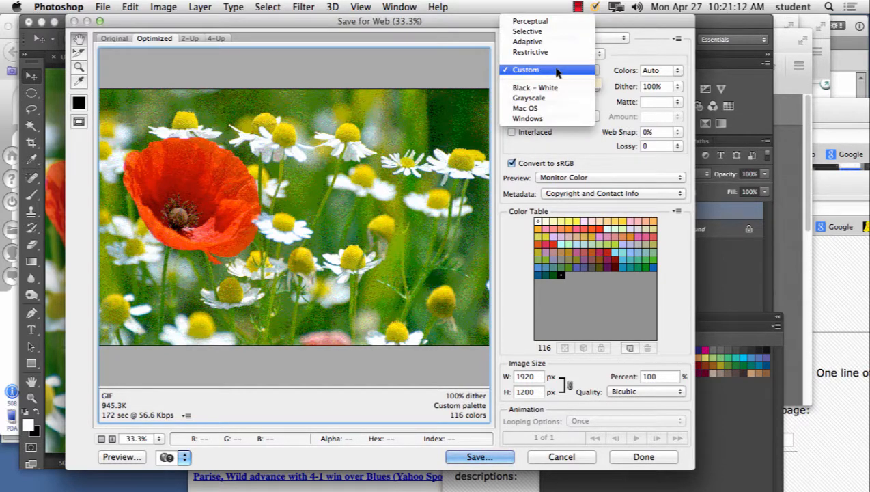
pyautogui.click(555, 87)
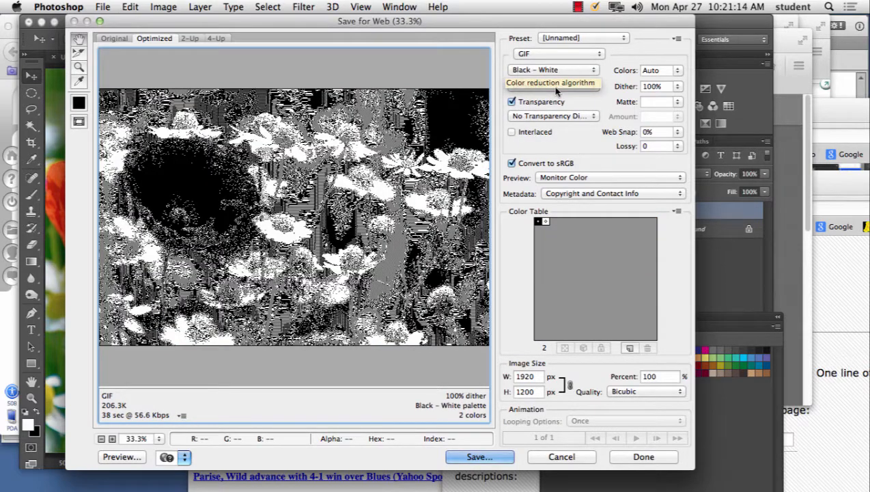
pyautogui.click(550, 70)
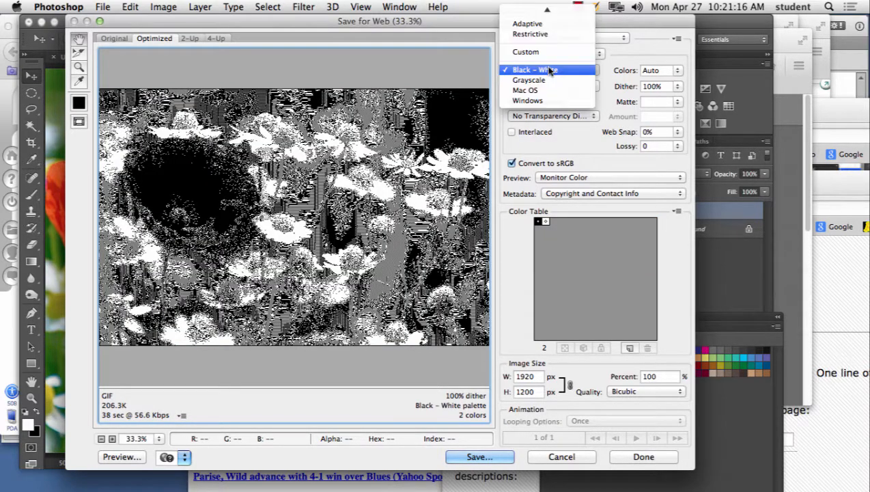
pyautogui.click(547, 80)
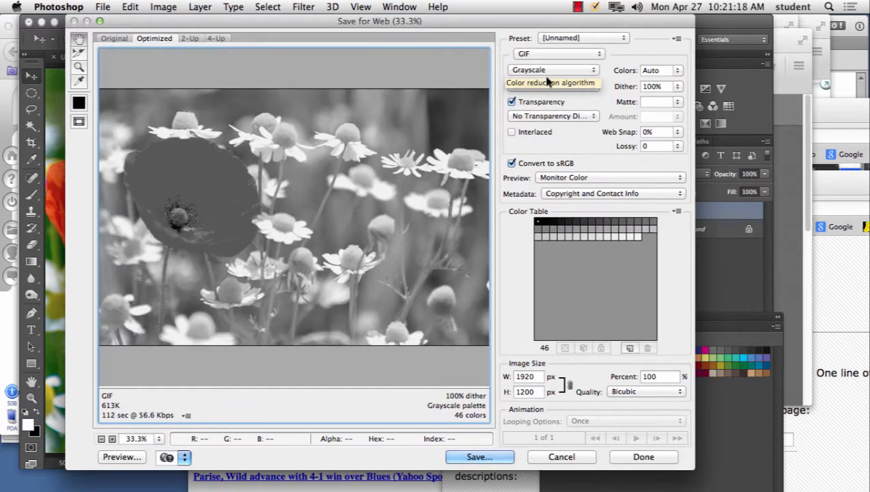
# Step: Preview the GIF with the Mac OS palette and the Windows palette
pyautogui.click(550, 70)
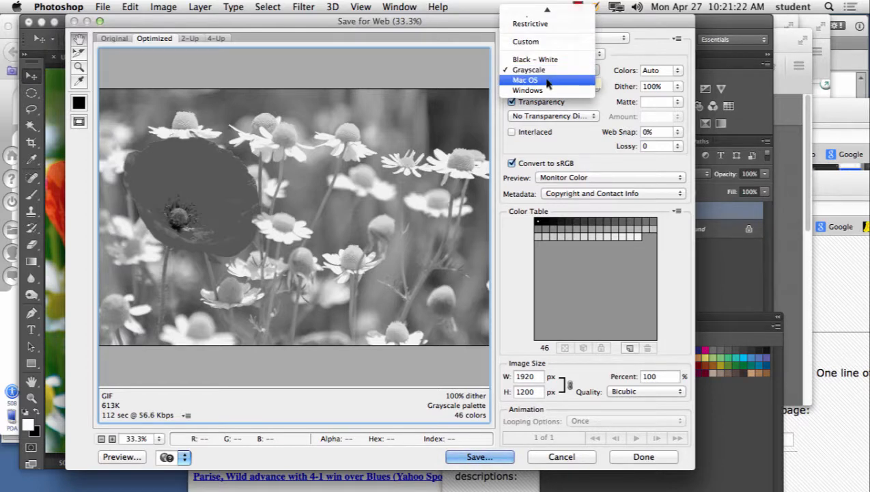
pyautogui.click(546, 80)
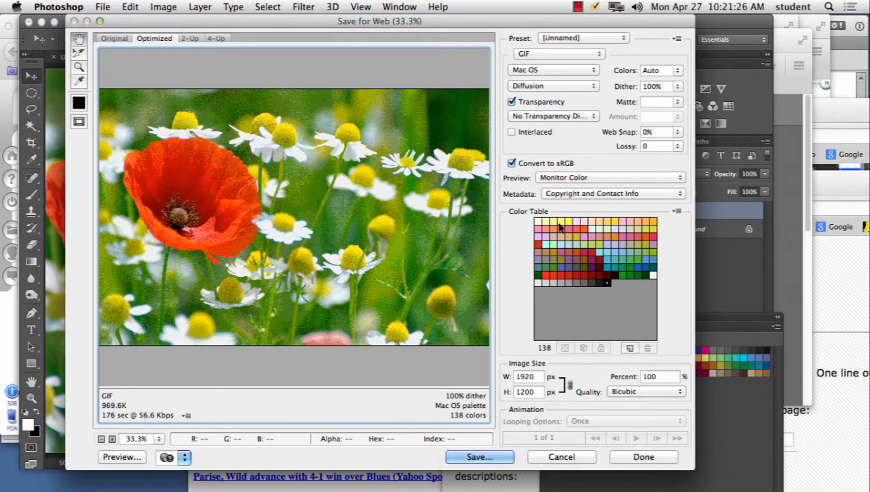
pyautogui.click(540, 70)
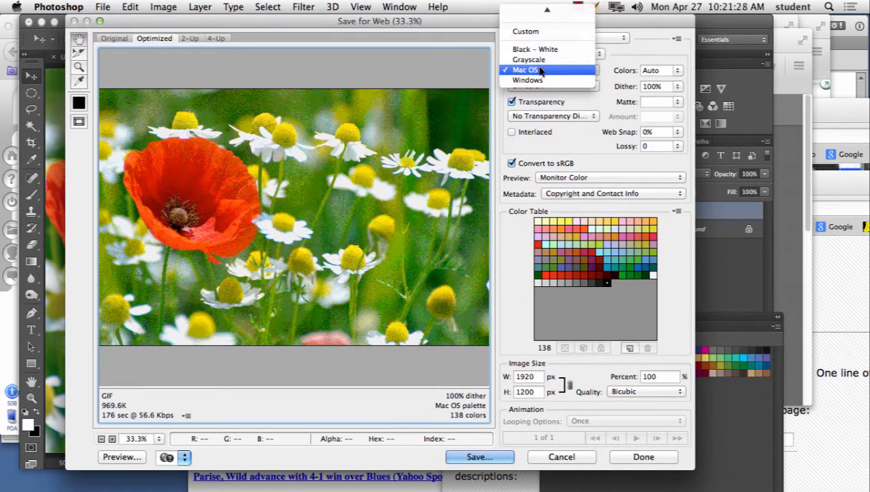
pyautogui.click(539, 80)
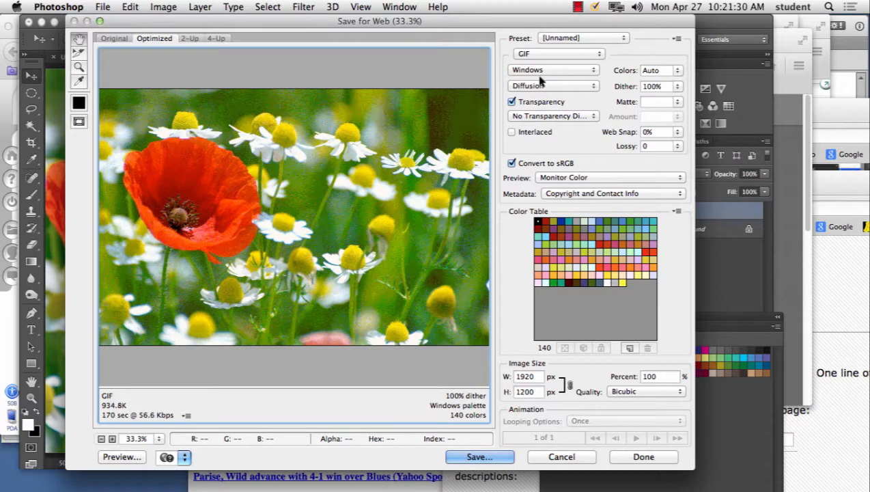
pyautogui.click(540, 71)
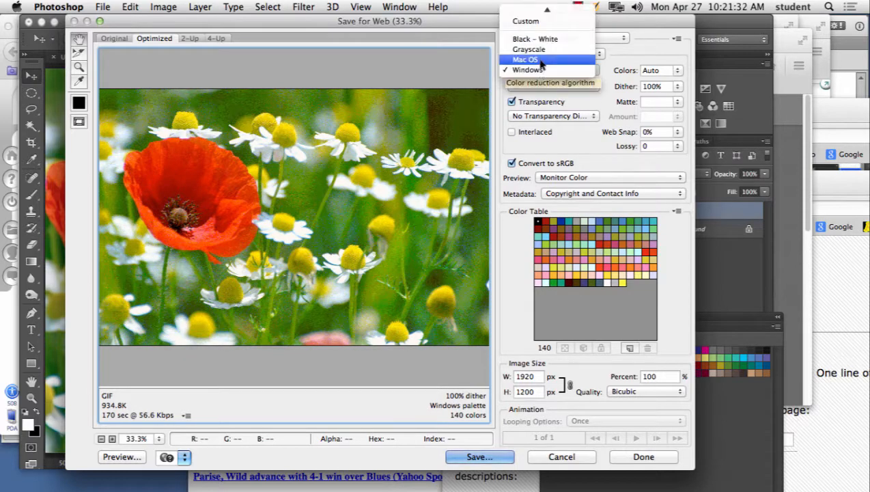
pyautogui.click(541, 60)
pyautogui.click(542, 69)
pyautogui.click(539, 78)
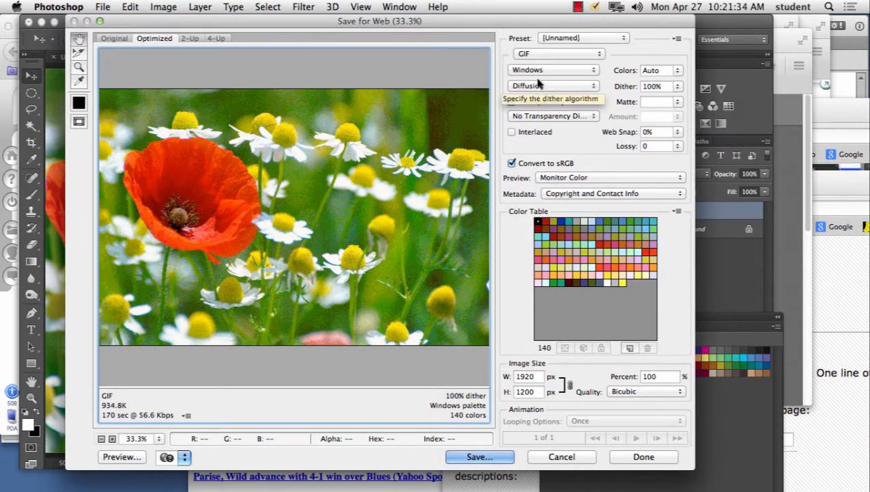
# Step: Set the GIF's color reduction algorithm to Selective, keeping Diffusion as the dither method
pyautogui.click(560, 89)
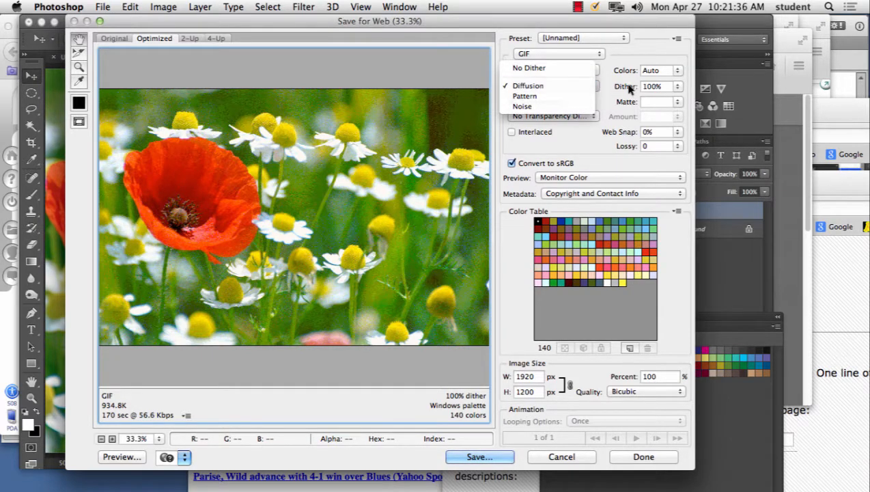
pyautogui.click(573, 87)
pyautogui.click(559, 71)
pyautogui.moveTo(551, 6)
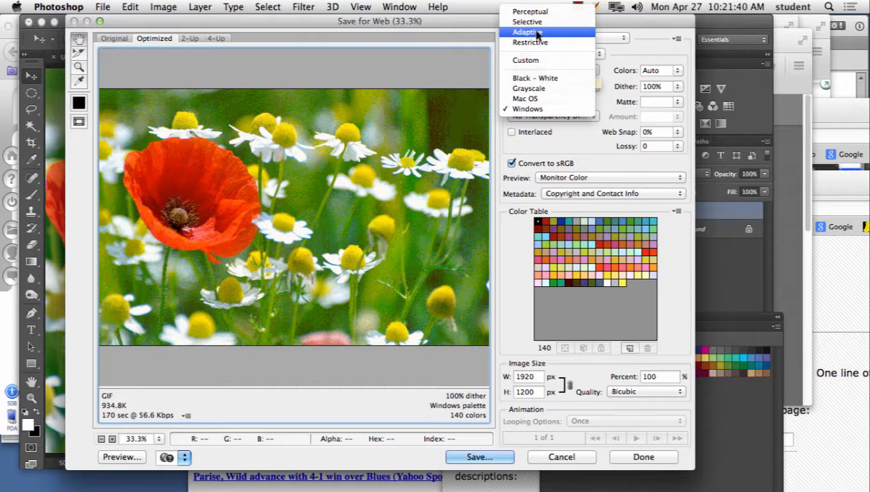
pyautogui.click(536, 22)
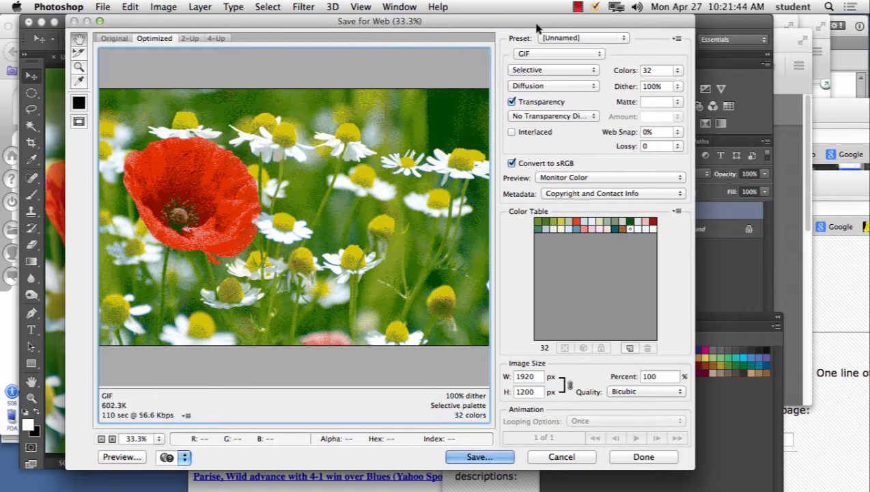
# Step: Set the GIF to No Dither and inspect the color banding in the preview at 200%
pyautogui.click(536, 93)
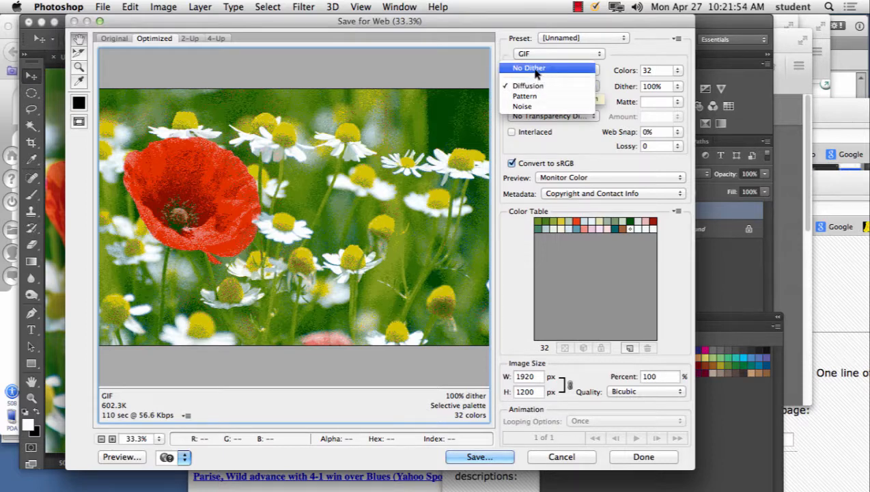
pyautogui.click(535, 69)
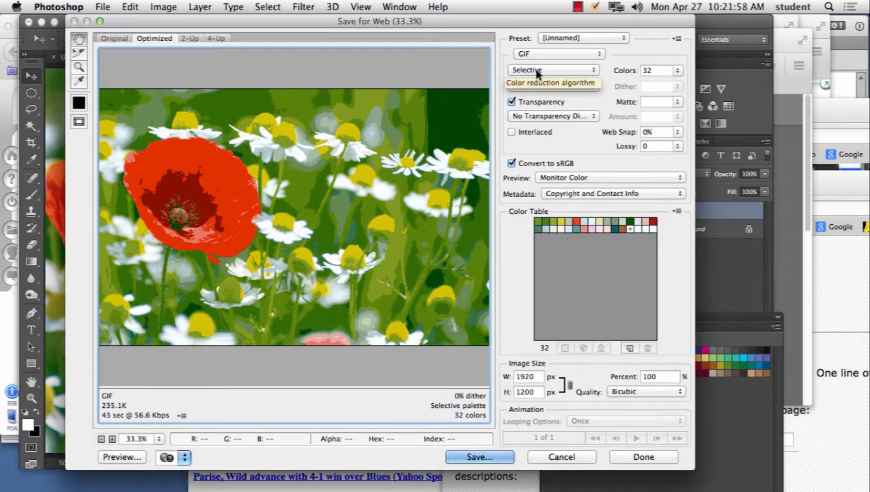
pyautogui.press('super+plus')
pyautogui.press('super+plus')
pyautogui.press('super+plus')
pyautogui.press('super+plus')
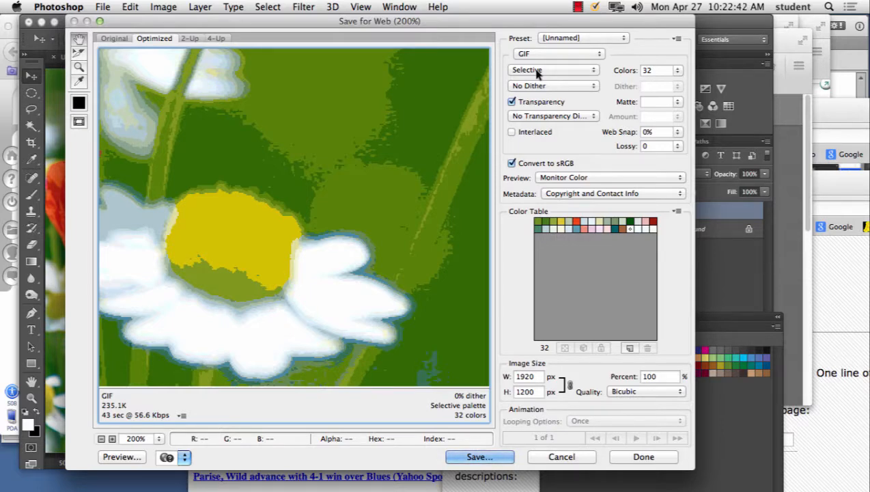
# Step: Apply Diffusion dithering to the GIF and preview the image at 66.7%
pyautogui.click(551, 85)
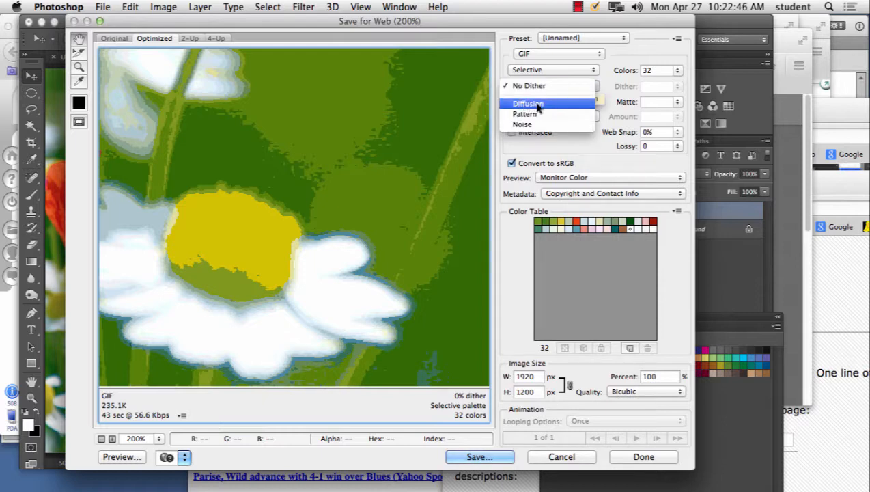
pyautogui.click(536, 105)
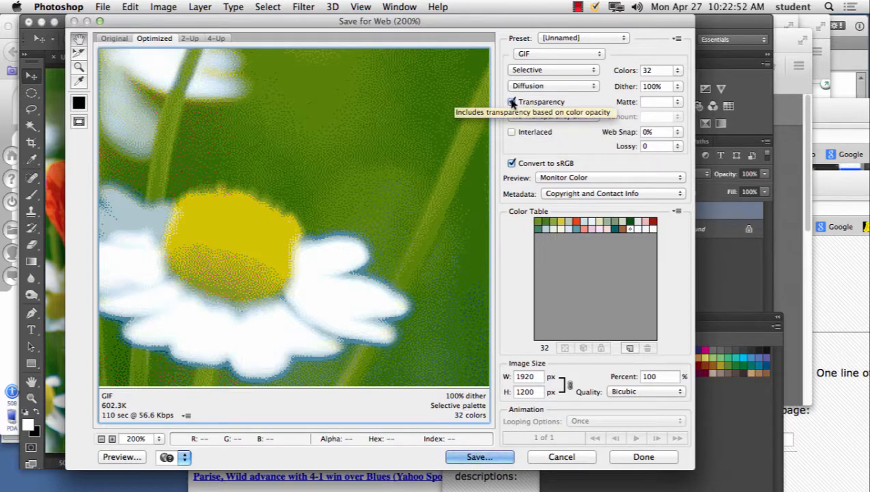
pyautogui.press('super+minus')
pyautogui.press('super+minus')
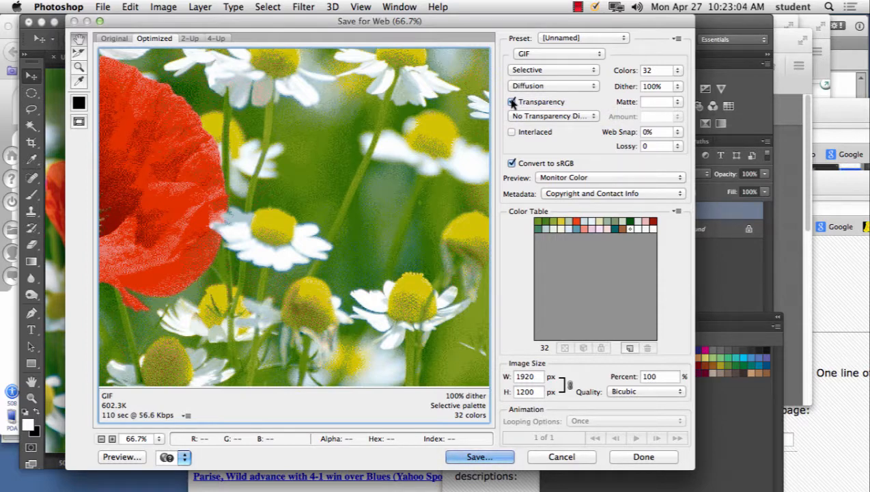
# Step: Turn off transparency for the GIF and close Save for Web without saving
pyautogui.click(557, 118)
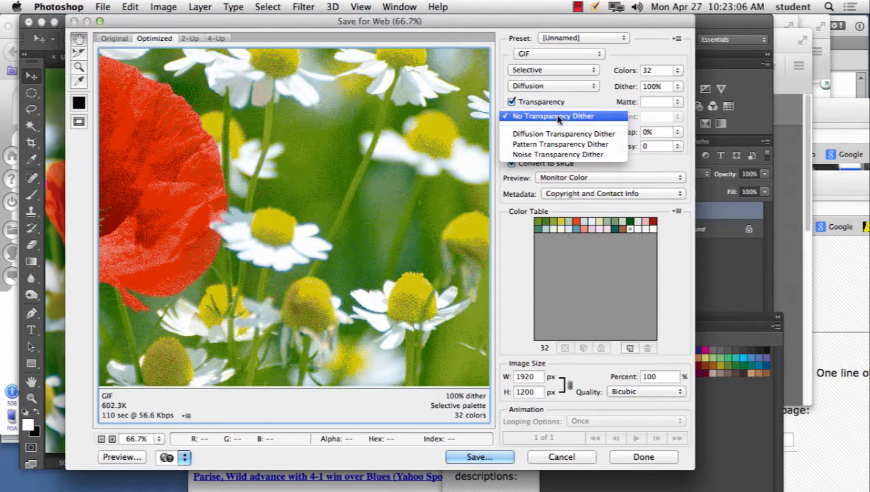
pyautogui.click(514, 114)
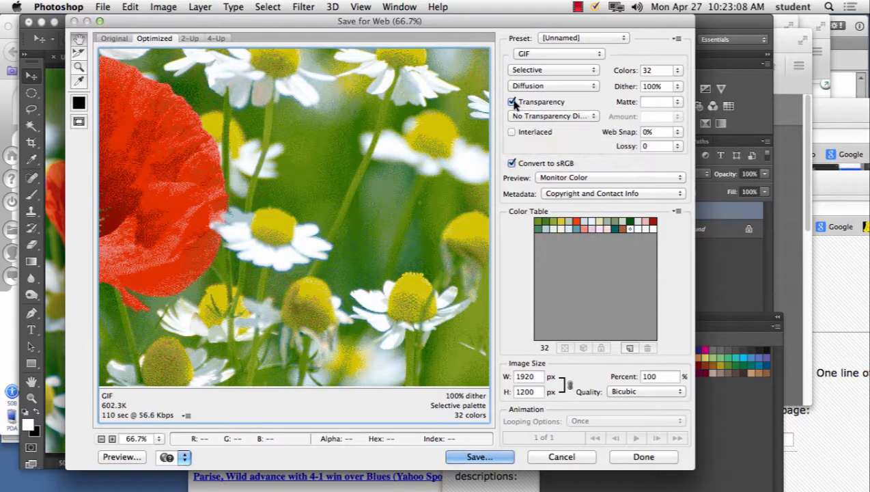
pyautogui.click(513, 105)
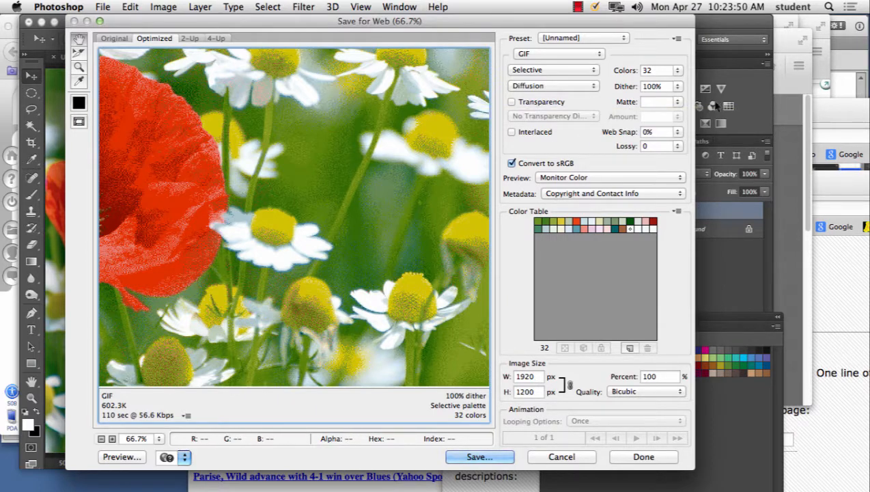
pyautogui.click(561, 456)
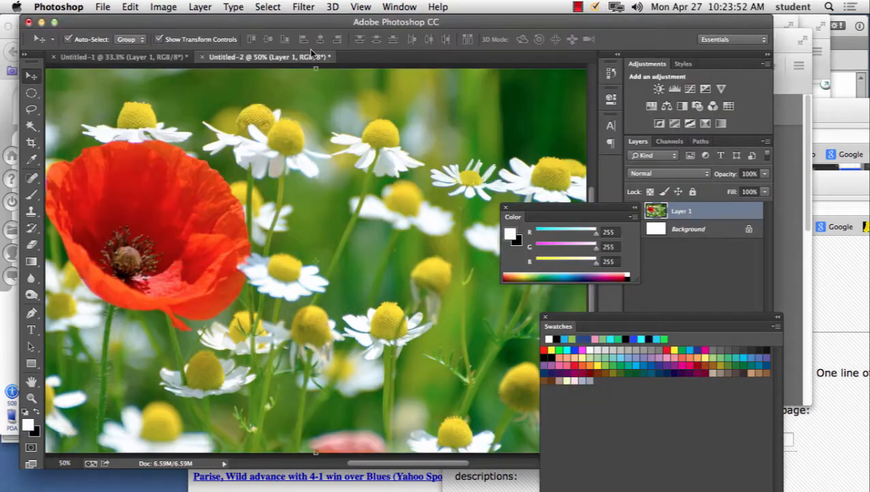
# Step: Switch to Dreamweaver, create a blank HTML page with no layout, and show it in Design view
pyautogui.moveTo(464, 478)
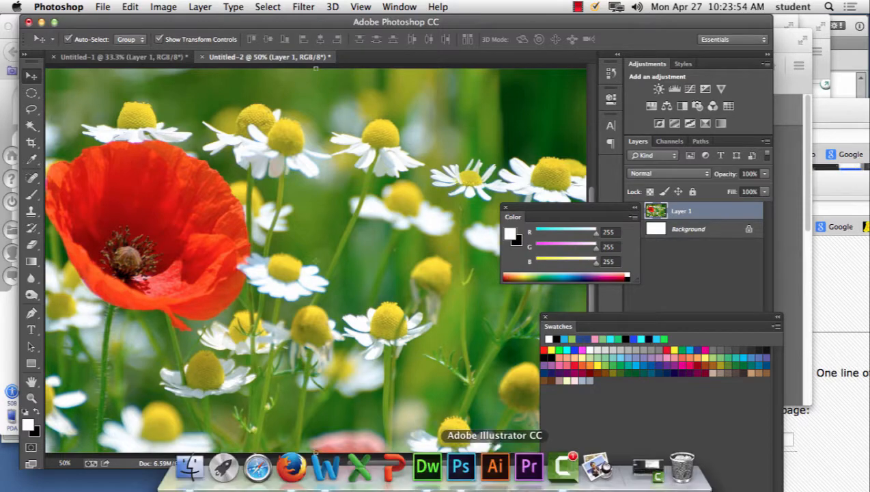
pyautogui.click(427, 467)
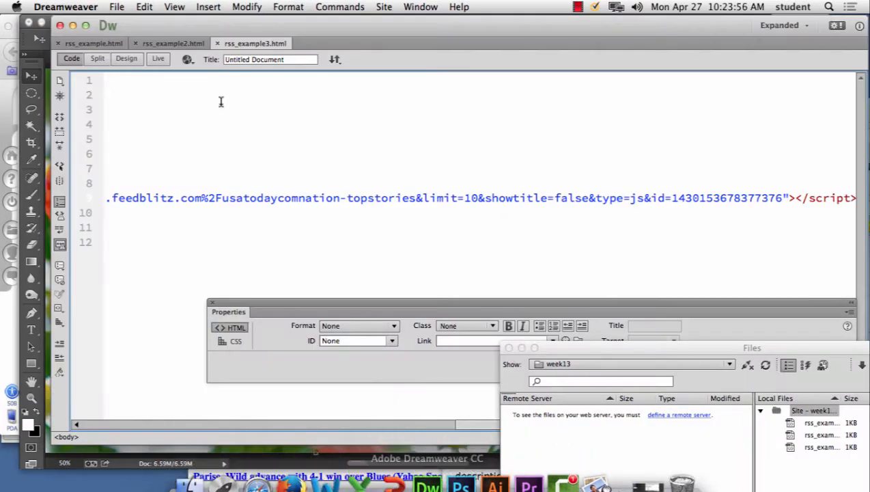
pyautogui.click(116, 7)
pyautogui.click(130, 22)
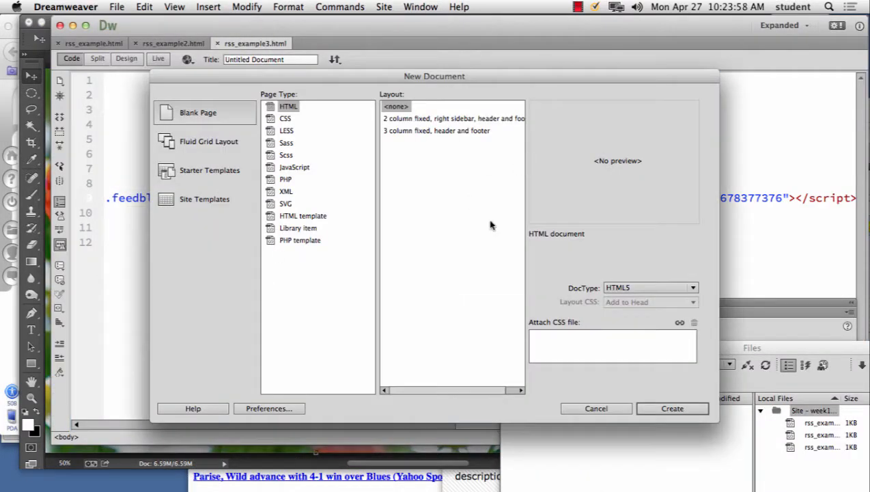
pyautogui.click(672, 408)
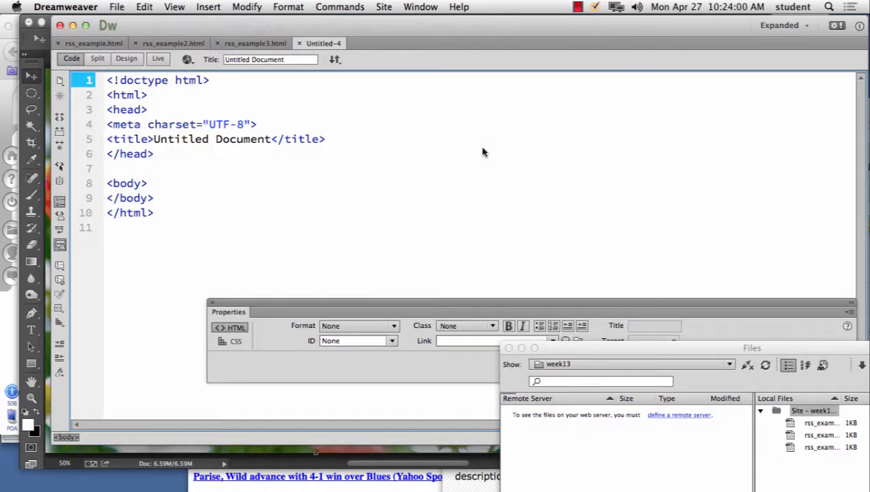
pyautogui.click(126, 59)
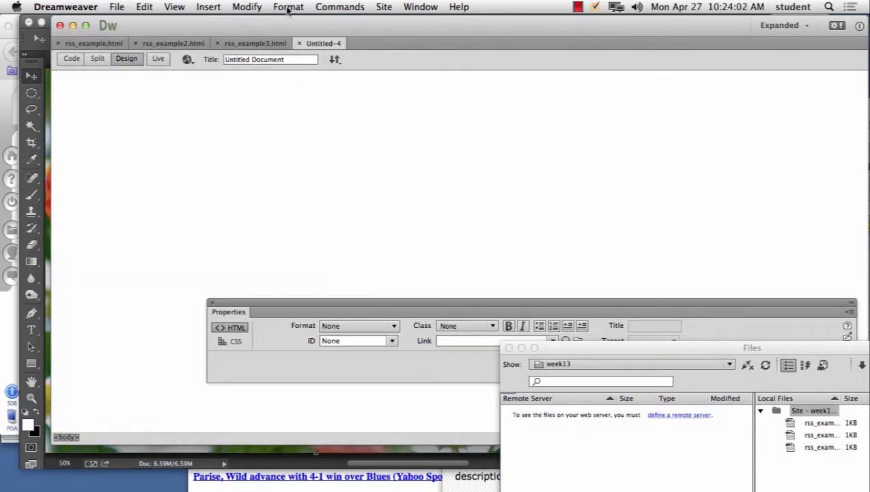
# Step: Set the page's HTML background color to #33ccff in the page properties
pyautogui.click(246, 7)
pyautogui.click(248, 22)
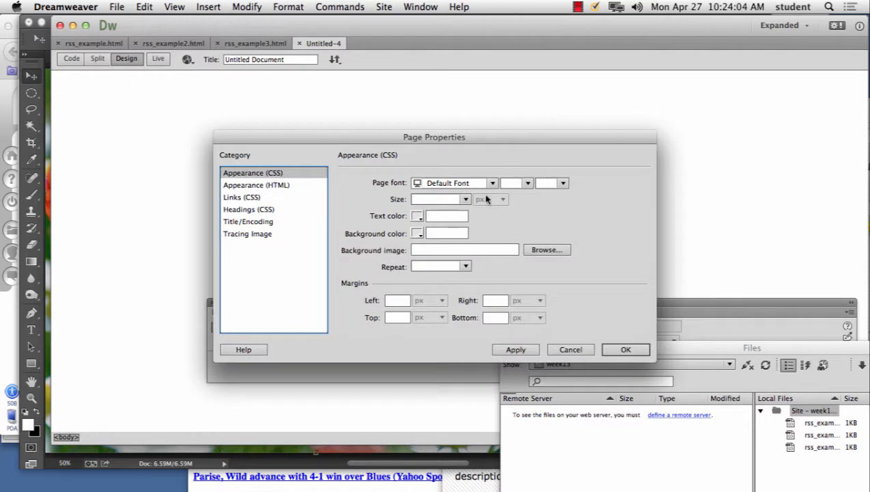
pyautogui.click(271, 186)
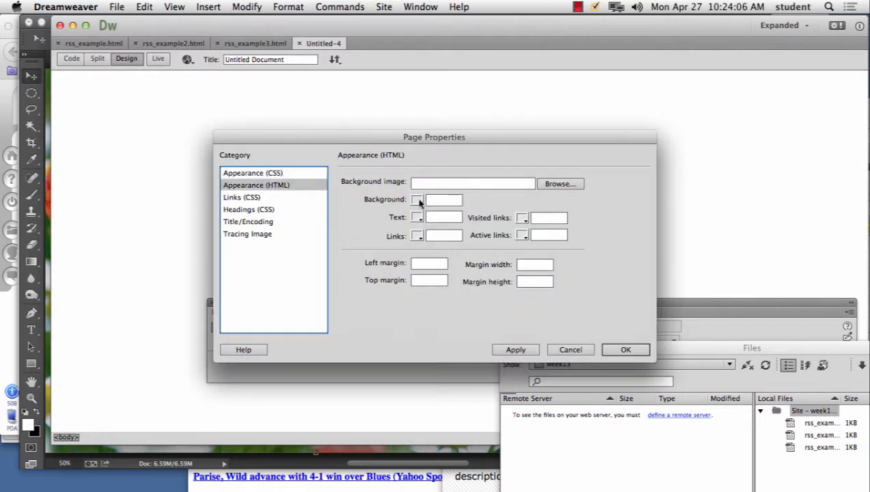
pyautogui.click(418, 201)
pyautogui.moveTo(460, 316); pyautogui.dragTo(463, 314)
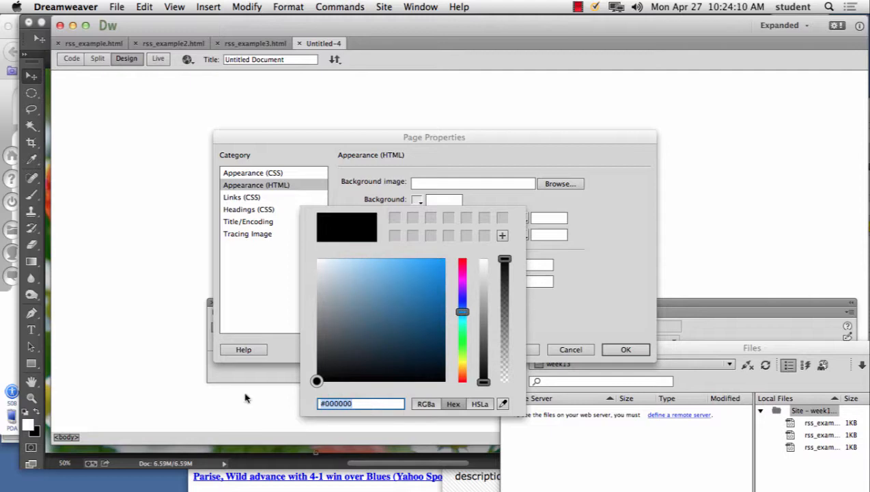
pyautogui.write('#')
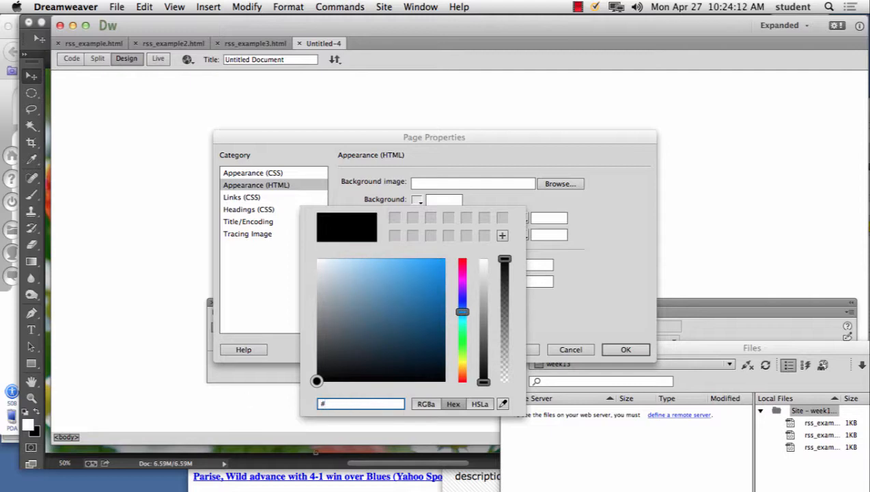
pyautogui.write('33ccff')
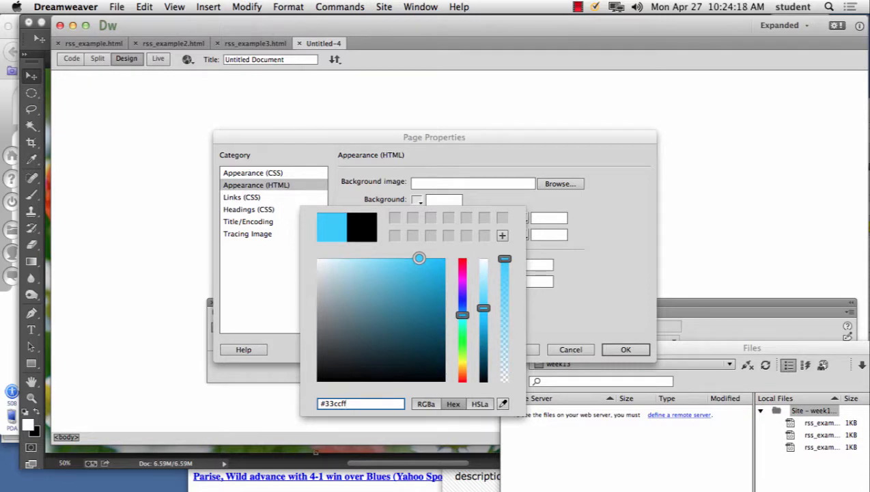
pyautogui.click(624, 350)
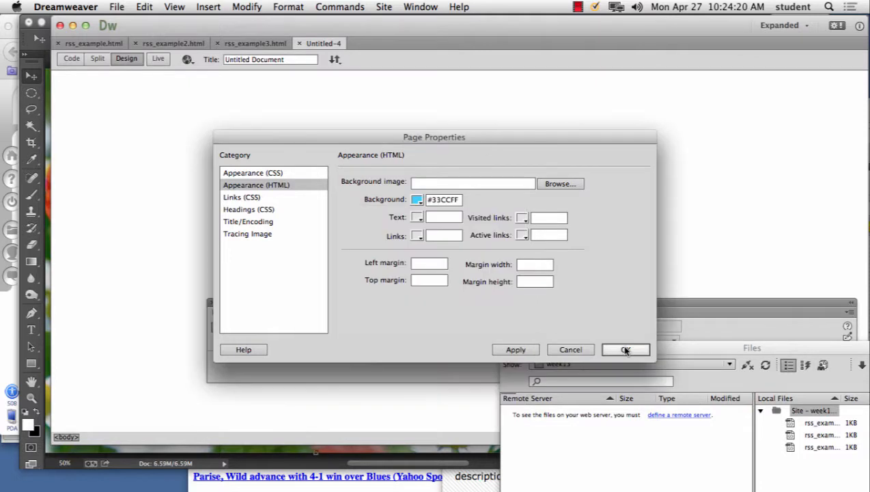
pyautogui.click(625, 350)
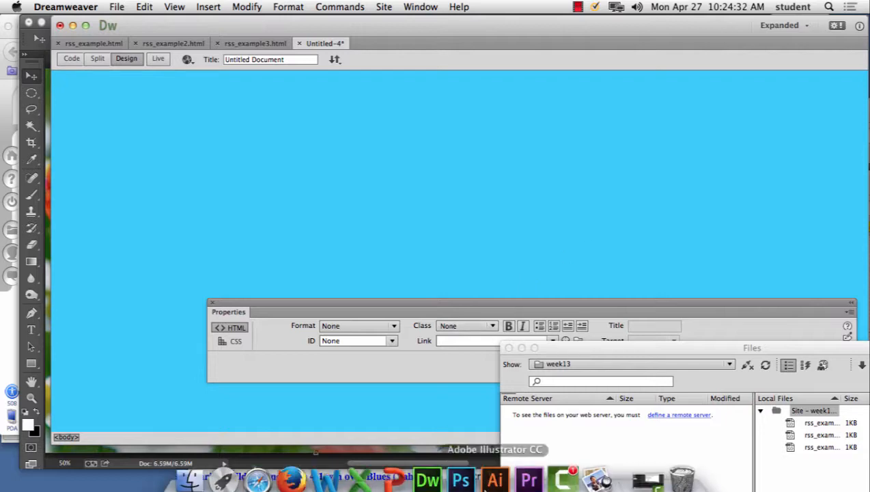
# Step: Switch to Photoshop and create a new 150 by 150 pixel document with transparent background contents at 72 pixels/inch
pyautogui.click(463, 471)
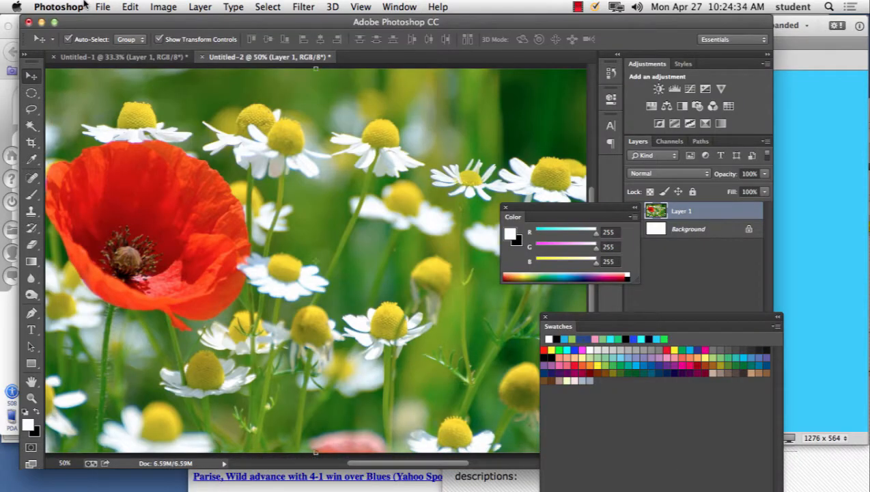
pyautogui.click(102, 7)
pyautogui.click(104, 25)
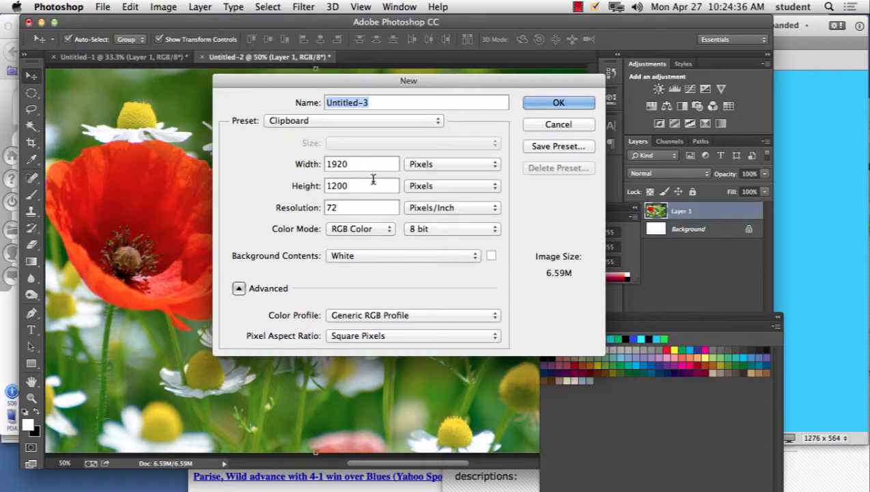
pyautogui.doubleClick(359, 163)
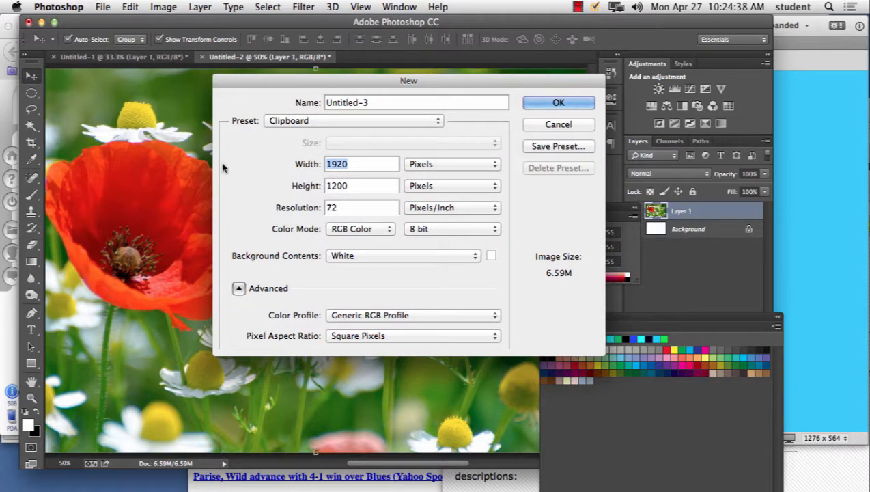
pyautogui.write('150')
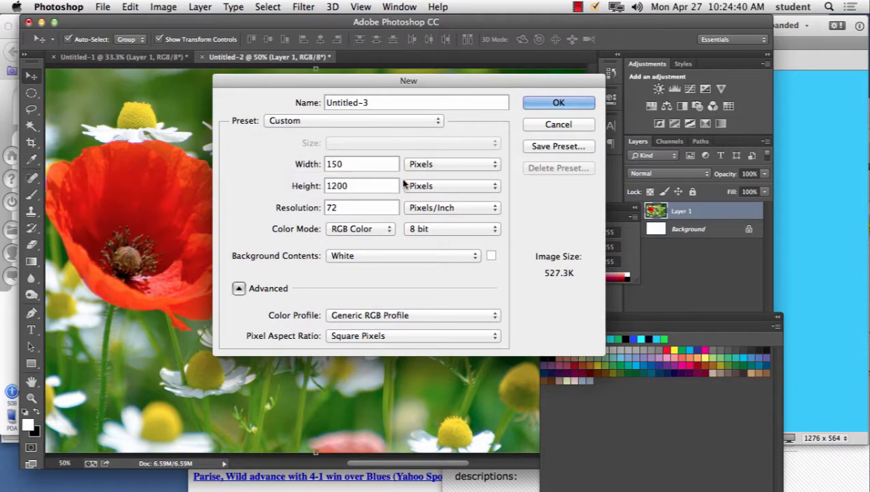
pyautogui.moveTo(363, 184); pyautogui.dragTo(249, 191)
pyautogui.write('150')
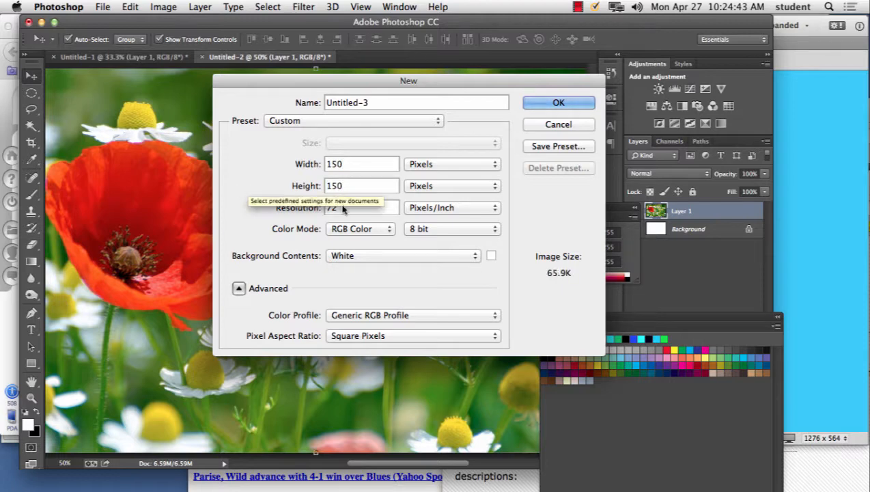
pyautogui.click(368, 255)
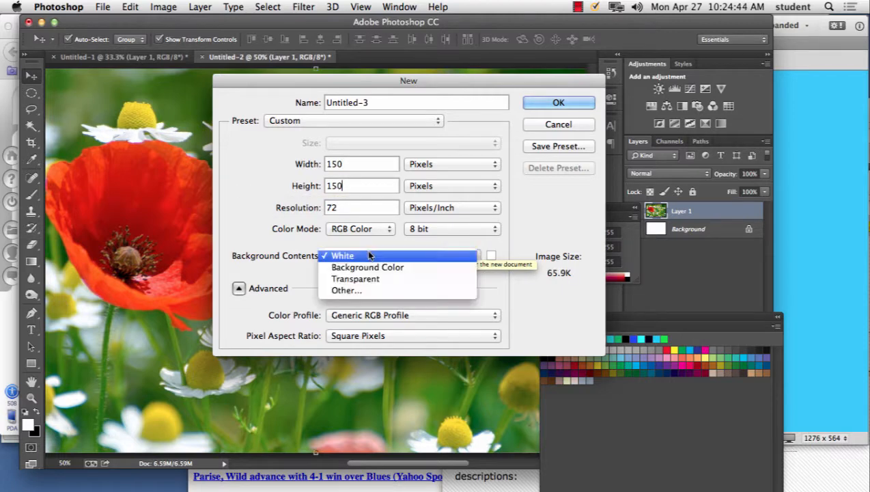
pyautogui.click(370, 280)
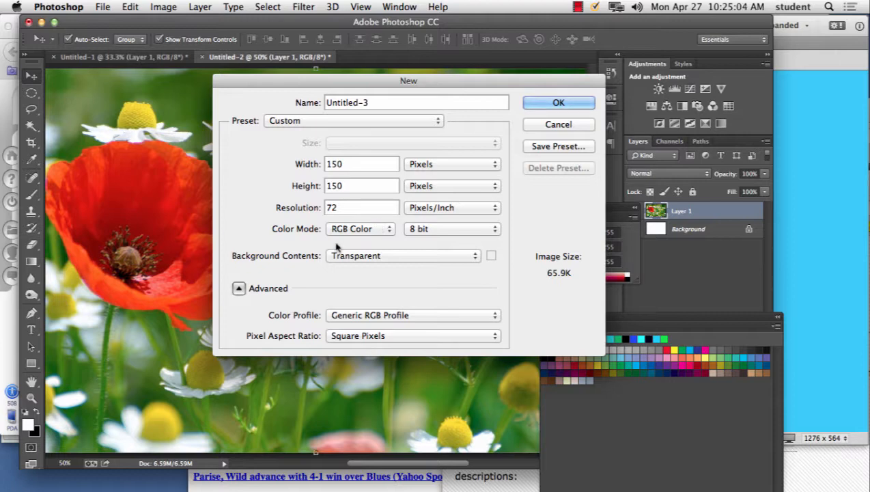
pyautogui.doubleClick(341, 205)
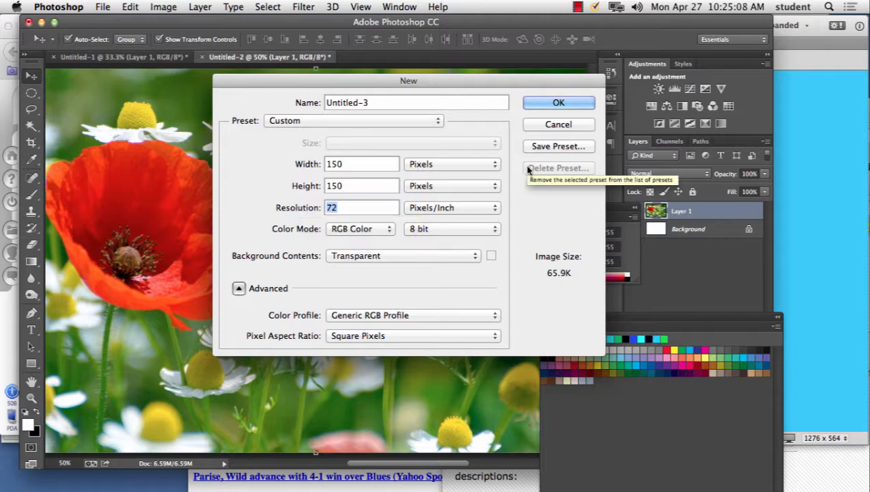
pyautogui.click(574, 103)
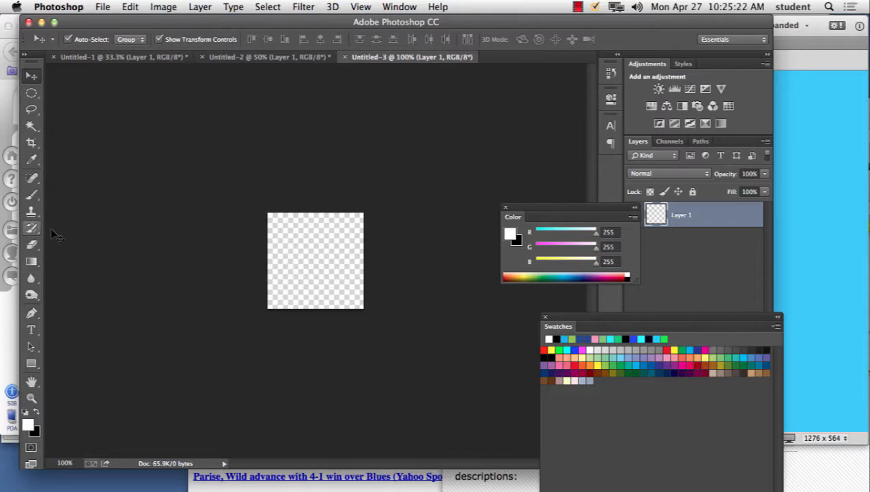
# Step: Paint a four-petal flower outline on the transparent canvas with the 9 px Brush in red (RGB 252, 17, 17)
pyautogui.click(35, 197)
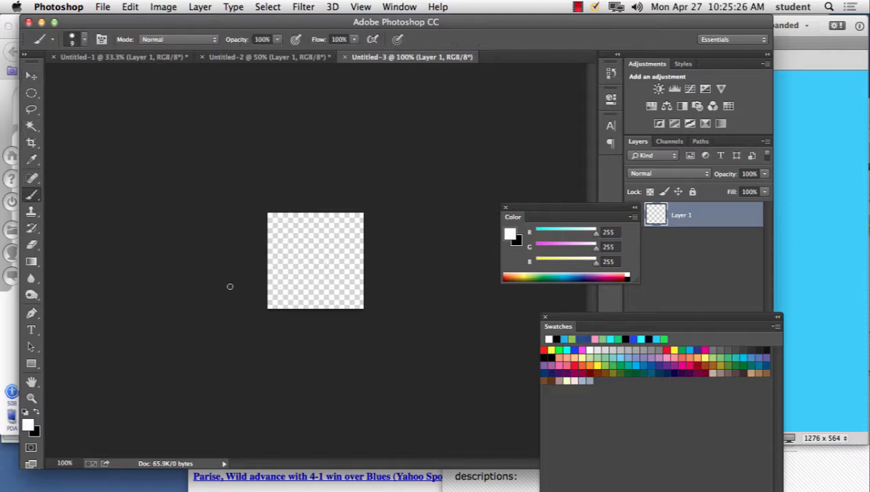
pyautogui.click(31, 426)
pyautogui.click(572, 135)
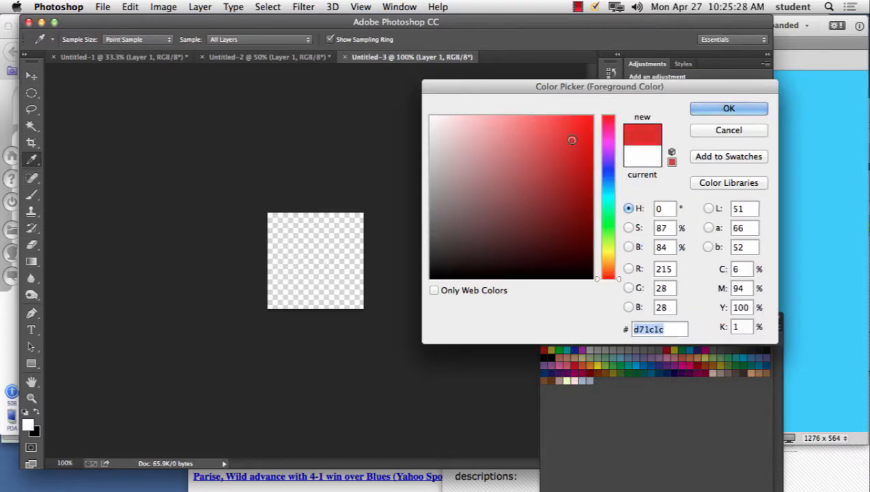
pyautogui.click(582, 118)
pyautogui.click(740, 111)
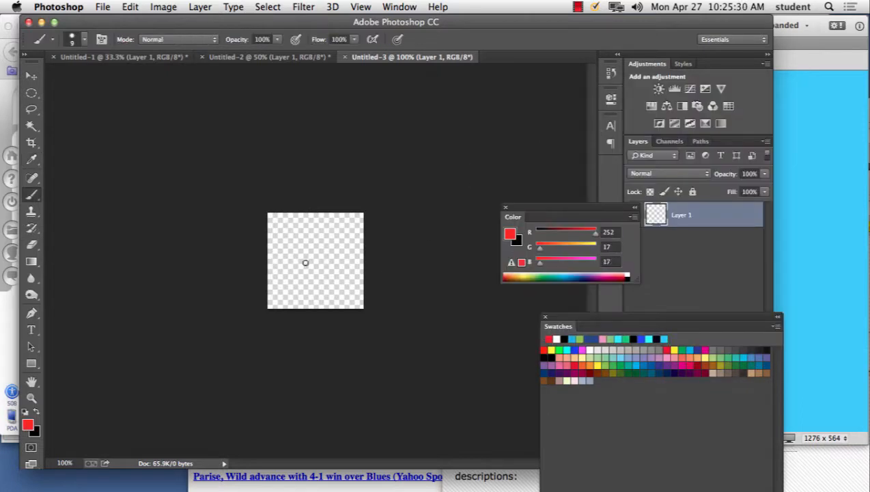
pyautogui.moveTo(299, 250)
pyautogui.mouseDown()
pyautogui.moveTo(290, 220)
pyautogui.moveTo(309, 227)
pyautogui.moveTo(302, 246)
pyautogui.moveTo(328, 231)
pyautogui.moveTo(336, 241)
pyautogui.moveTo(329, 256)
pyautogui.moveTo(300, 248)
pyautogui.moveTo(331, 286)
pyautogui.moveTo(317, 289)
pyautogui.moveTo(301, 268)
pyautogui.moveTo(304, 247)
pyautogui.moveTo(294, 279)
pyautogui.moveTo(288, 252)
pyautogui.moveTo(310, 246)
pyautogui.mouseUp()
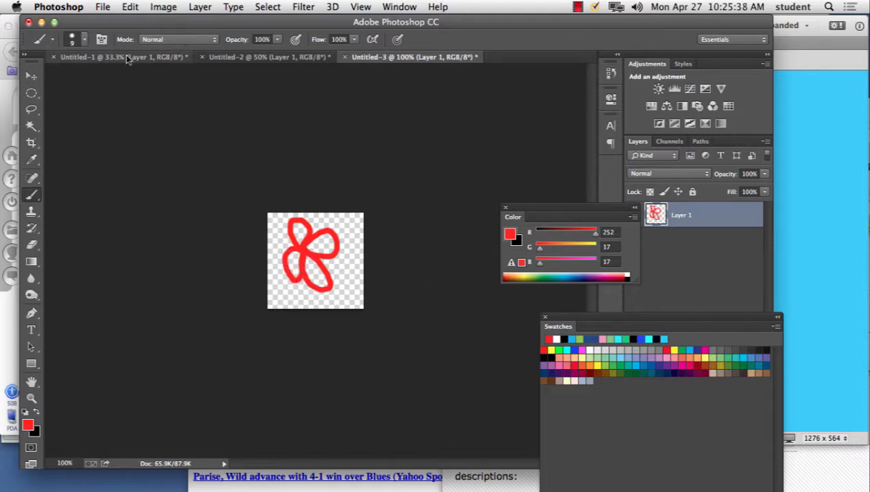
# Step: Lower the brush hardness to 37% and thicken the outer red edge of the flower's upper-right petal
pyautogui.click(86, 40)
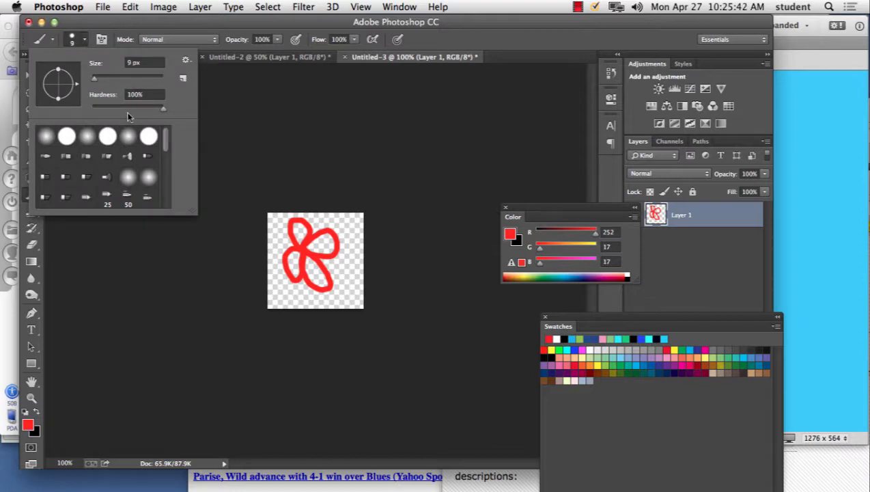
pyautogui.moveTo(127, 109); pyautogui.dragTo(118, 108)
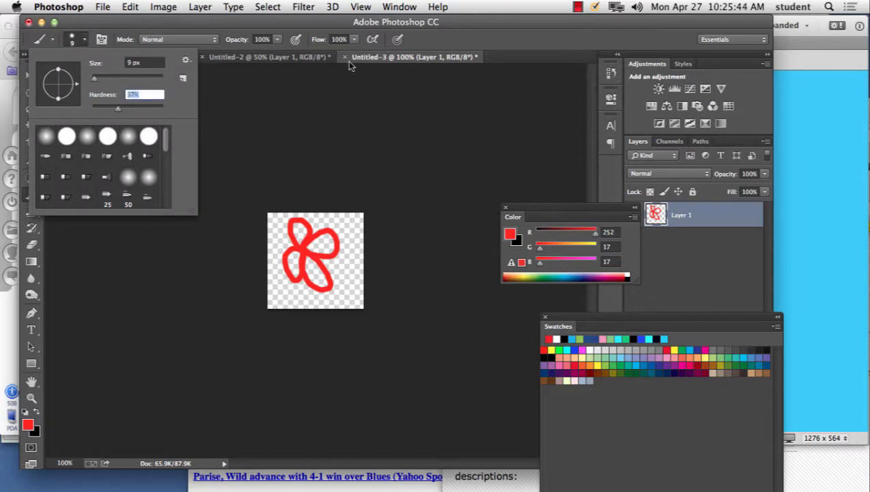
pyautogui.click(471, 25)
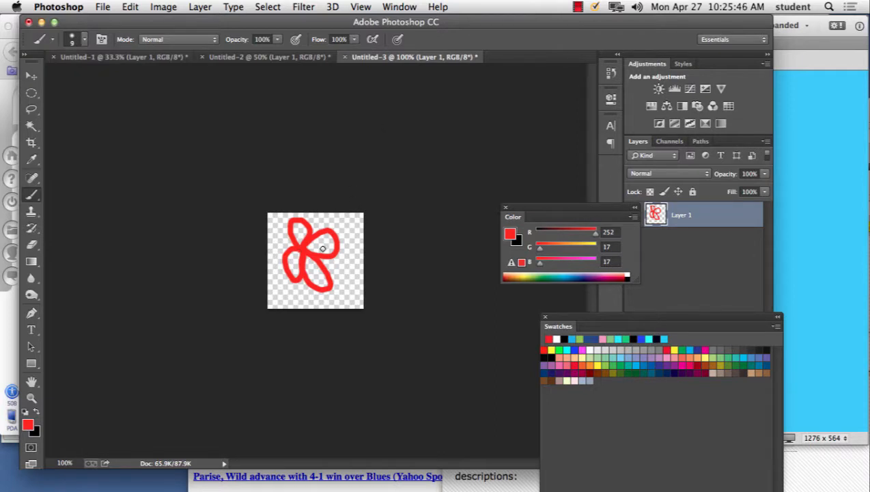
pyautogui.moveTo(315, 232)
pyautogui.mouseDown()
pyautogui.moveTo(336, 224)
pyautogui.moveTo(333, 257)
pyautogui.moveTo(332, 228)
pyautogui.moveTo(319, 232)
pyautogui.mouseUp()
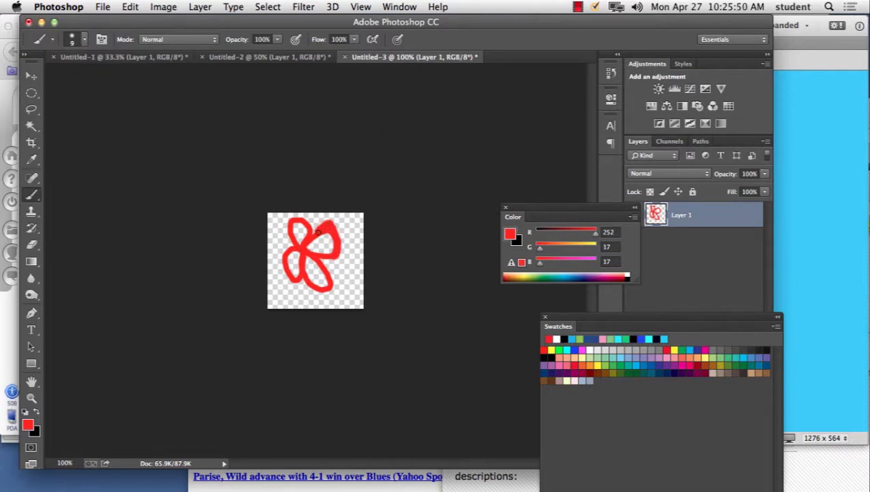
pyautogui.press('super+equal')
pyautogui.press('super+equal')
pyautogui.press('super+equal')
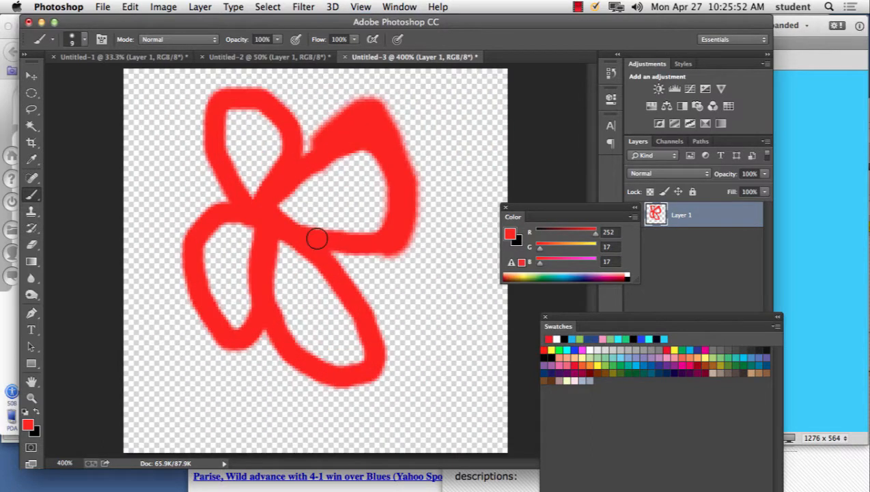
pyautogui.moveTo(333, 140); pyautogui.dragTo(292, 166)
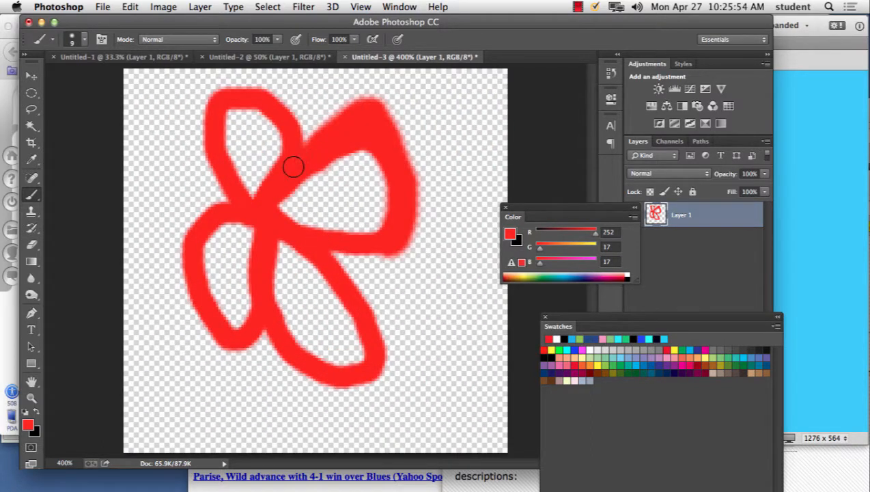
# Step: Change the foreground color to yellow (RGB 252, 244, 17) and fill the insides of all four petals with the brush
pyautogui.moveTo(539, 250); pyautogui.dragTo(593, 250)
pyautogui.click(341, 168)
pyautogui.moveTo(295, 194)
pyautogui.mouseDown()
pyautogui.moveTo(349, 181)
pyautogui.moveTo(353, 160)
pyautogui.moveTo(331, 172)
pyautogui.moveTo(368, 163)
pyautogui.moveTo(377, 204)
pyautogui.moveTo(354, 224)
pyautogui.moveTo(294, 219)
pyautogui.moveTo(288, 203)
pyautogui.moveTo(373, 214)
pyautogui.moveTo(367, 176)
pyautogui.moveTo(365, 215)
pyautogui.moveTo(375, 215)
pyautogui.moveTo(368, 163)
pyautogui.moveTo(349, 189)
pyautogui.moveTo(372, 221)
pyautogui.mouseUp()
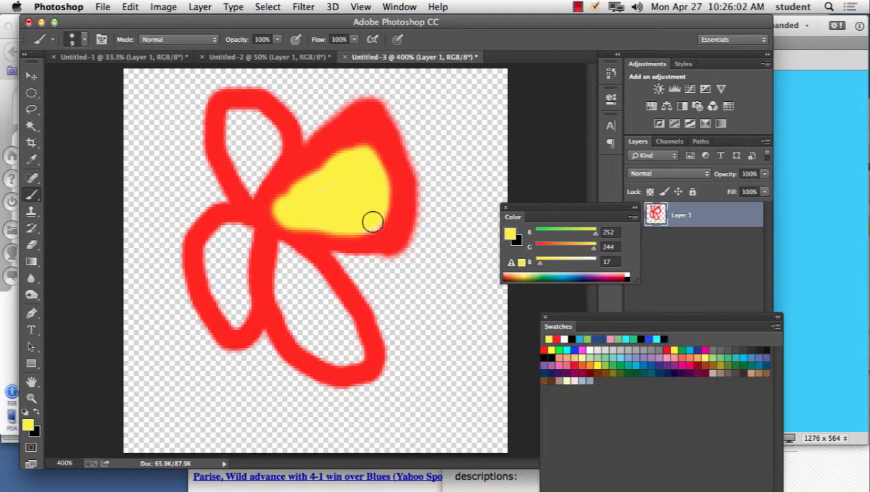
pyautogui.moveTo(231, 123)
pyautogui.mouseDown()
pyautogui.moveTo(228, 156)
pyautogui.moveTo(245, 181)
pyautogui.moveTo(271, 142)
pyautogui.moveTo(257, 117)
pyautogui.moveTo(249, 151)
pyautogui.moveTo(247, 113)
pyautogui.moveTo(268, 145)
pyautogui.mouseUp()
pyautogui.moveTo(260, 236)
pyautogui.mouseDown()
pyautogui.moveTo(222, 230)
pyautogui.moveTo(209, 271)
pyautogui.moveTo(235, 320)
pyautogui.moveTo(235, 250)
pyautogui.moveTo(234, 286)
pyautogui.moveTo(249, 250)
pyautogui.moveTo(241, 315)
pyautogui.moveTo(217, 252)
pyautogui.mouseUp()
pyautogui.moveTo(288, 247)
pyautogui.mouseDown()
pyautogui.moveTo(326, 283)
pyautogui.moveTo(357, 344)
pyautogui.moveTo(351, 357)
pyautogui.moveTo(305, 318)
pyautogui.moveTo(284, 293)
pyautogui.moveTo(282, 260)
pyautogui.moveTo(299, 329)
pyautogui.moveTo(316, 350)
pyautogui.moveTo(334, 353)
pyautogui.moveTo(329, 322)
pyautogui.moveTo(293, 284)
pyautogui.moveTo(332, 302)
pyautogui.moveTo(357, 355)
pyautogui.mouseUp()
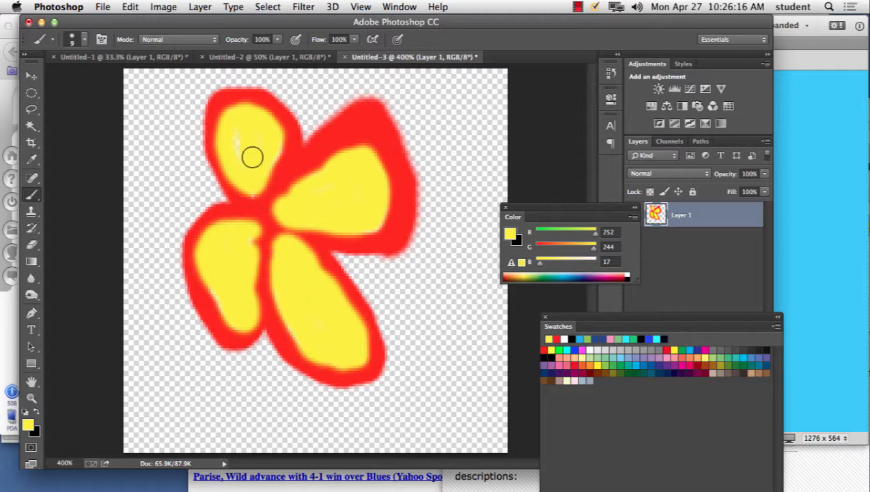
pyautogui.moveTo(252, 157)
pyautogui.mouseDown()
pyautogui.moveTo(248, 127)
pyautogui.moveTo(241, 161)
pyautogui.moveTo(246, 183)
pyautogui.moveTo(244, 142)
pyautogui.moveTo(254, 193)
pyautogui.moveTo(278, 135)
pyautogui.mouseUp()
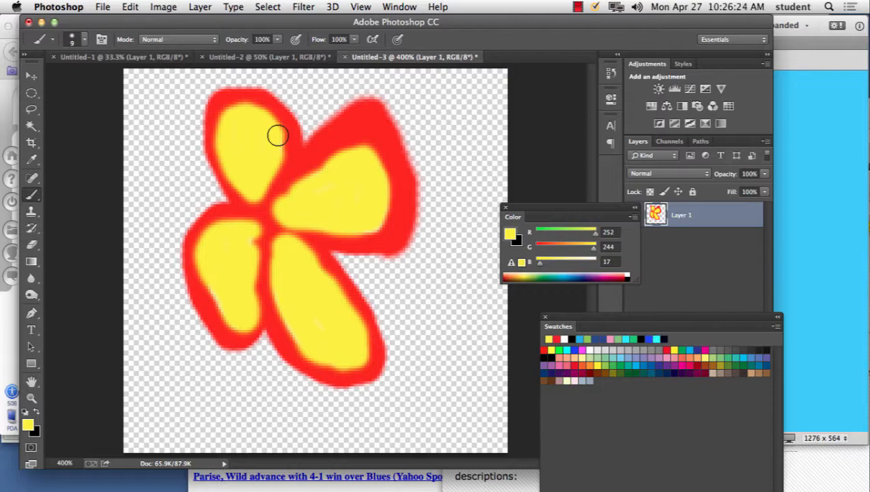
pyautogui.press('super+equal')
pyautogui.press('super+equal')
pyautogui.press('super+equal')
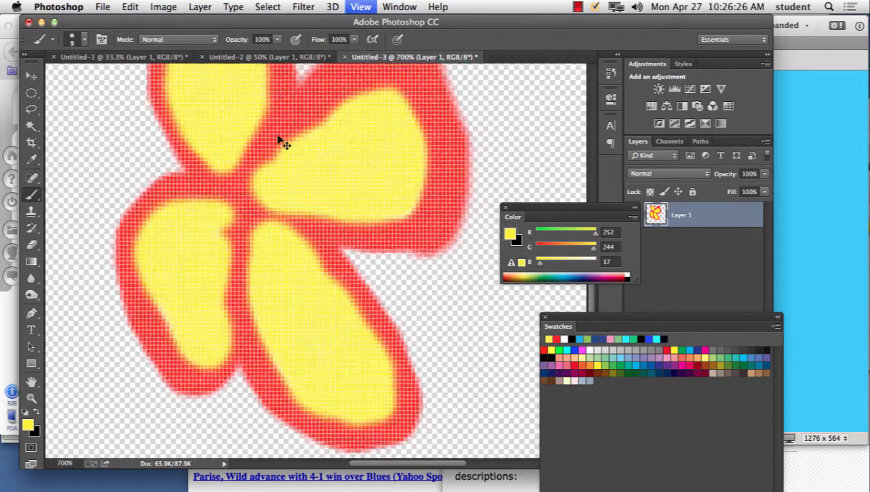
pyautogui.press('super+minus')
pyautogui.press('super+minus')
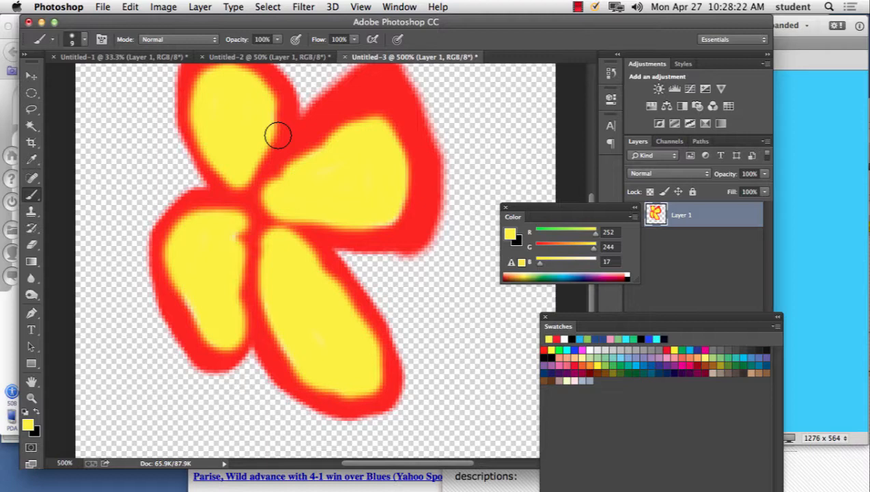
# Step: Start Save for Web for the flower image and set the output format to GIF
pyautogui.click(104, 7)
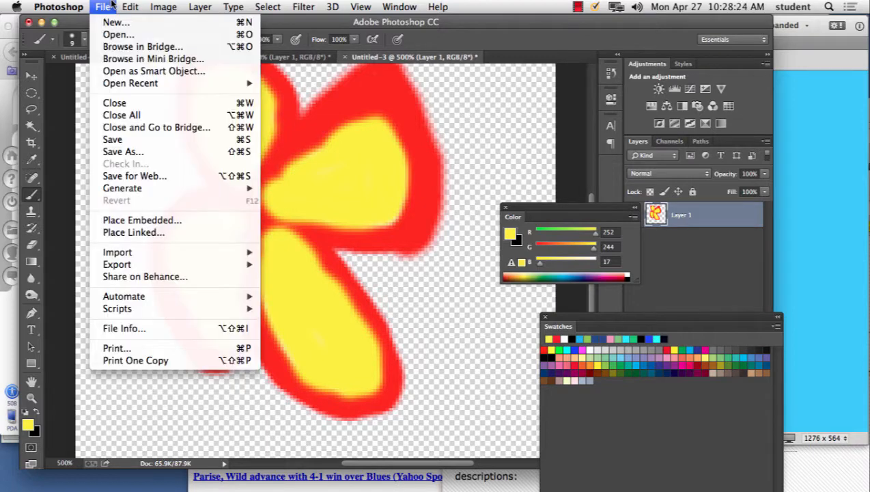
pyautogui.click(149, 176)
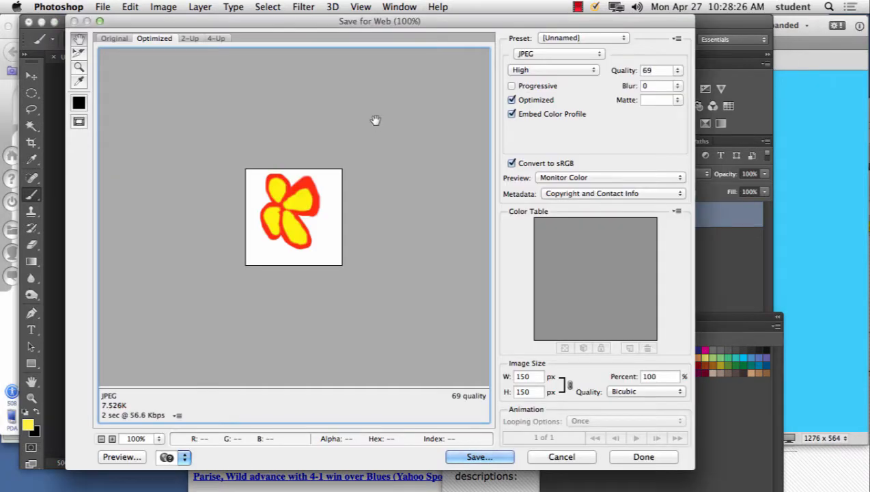
pyautogui.click(556, 54)
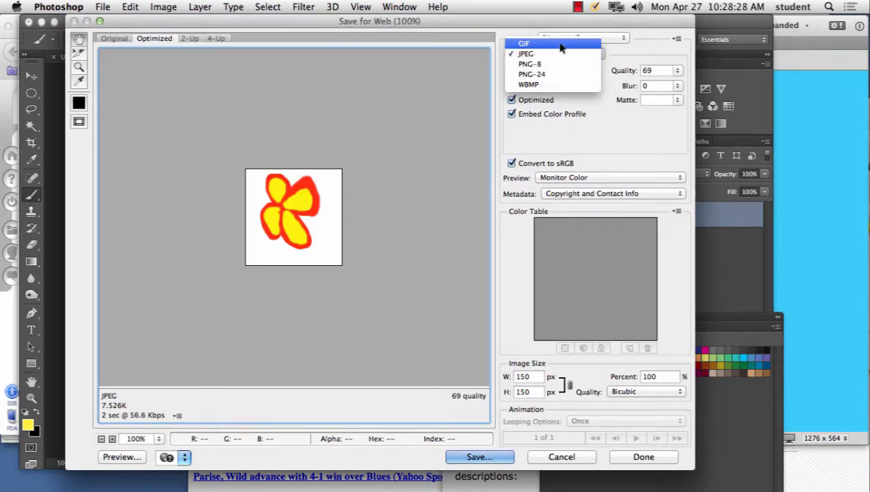
pyautogui.click(563, 43)
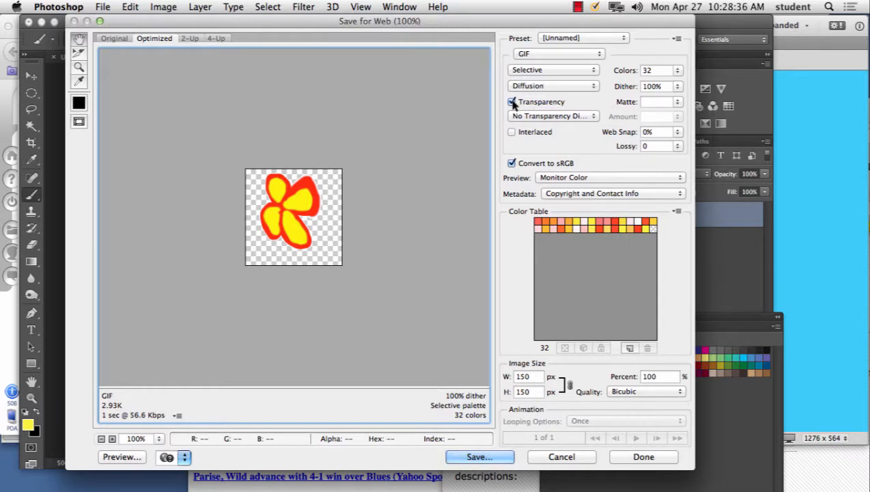
# Step: Save the optimized image as logo1.gif in the week13 folder on the Desktop
pyautogui.click(510, 457)
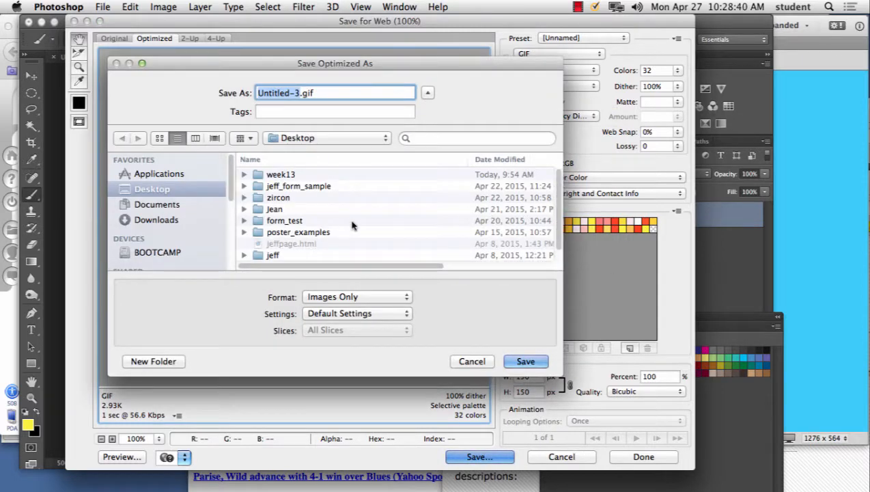
pyautogui.scroll(-1, 307, 228)
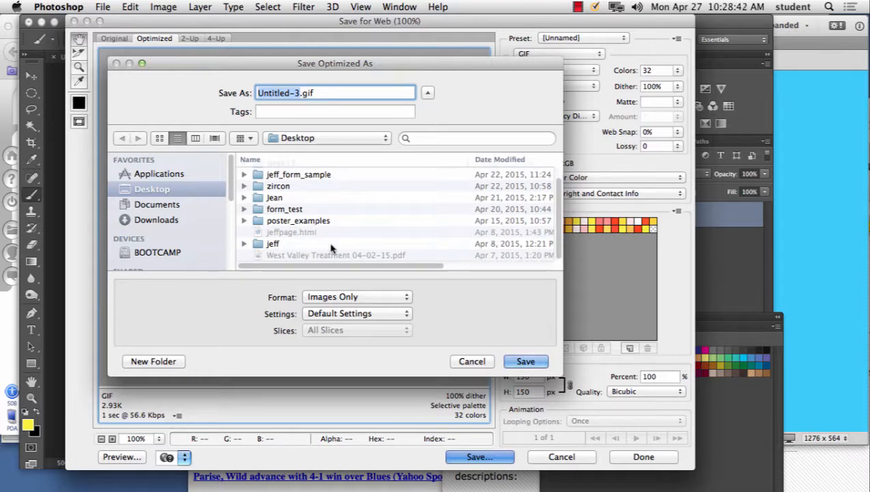
pyautogui.scroll(1, 308, 245)
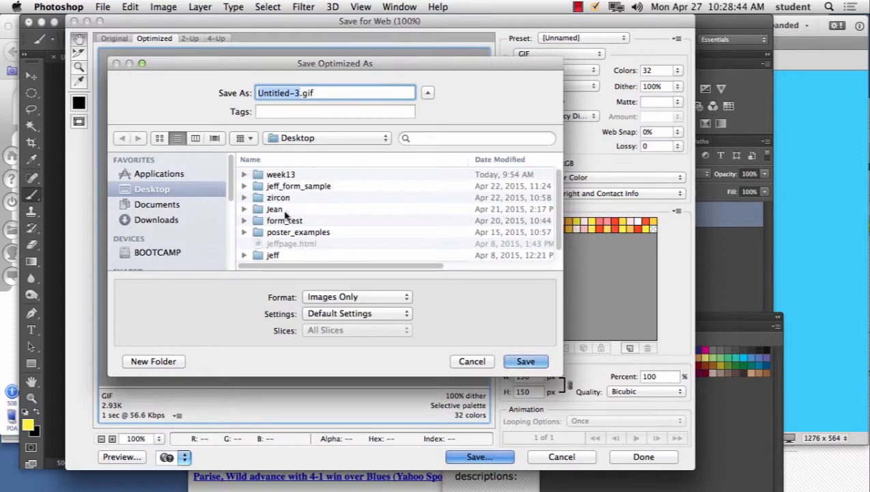
pyautogui.doubleClick(283, 175)
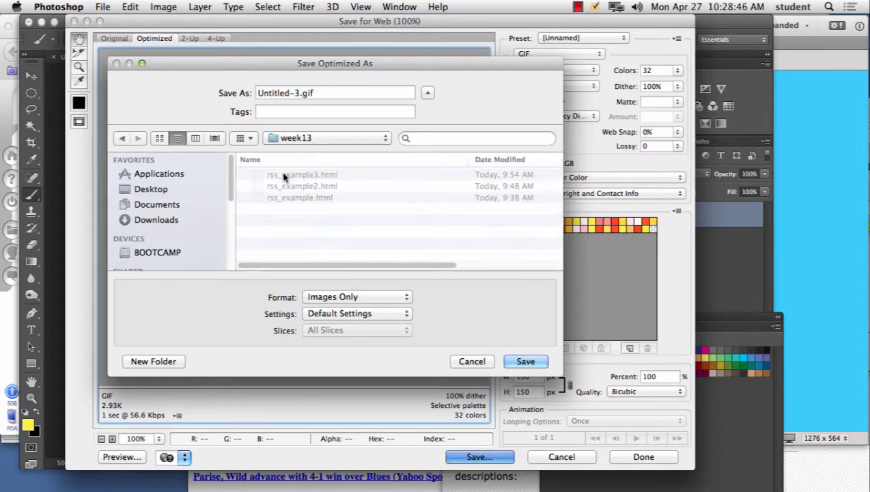
pyautogui.click(295, 93)
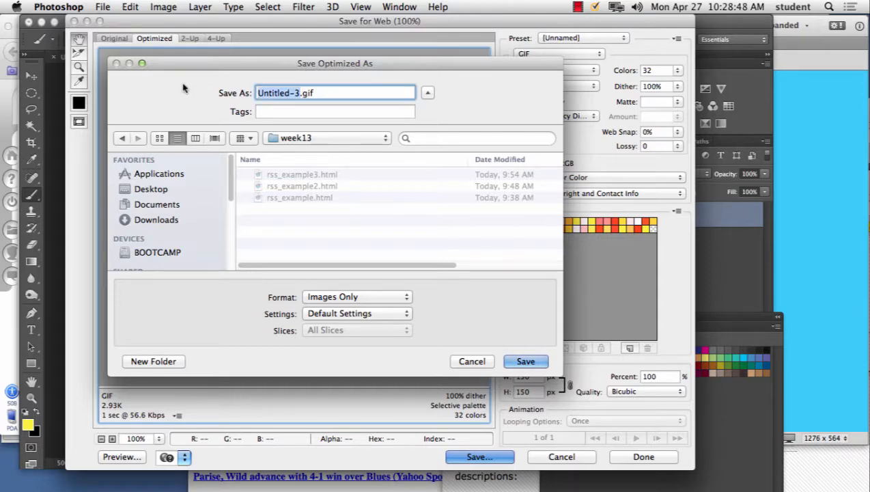
pyautogui.write('logo1')
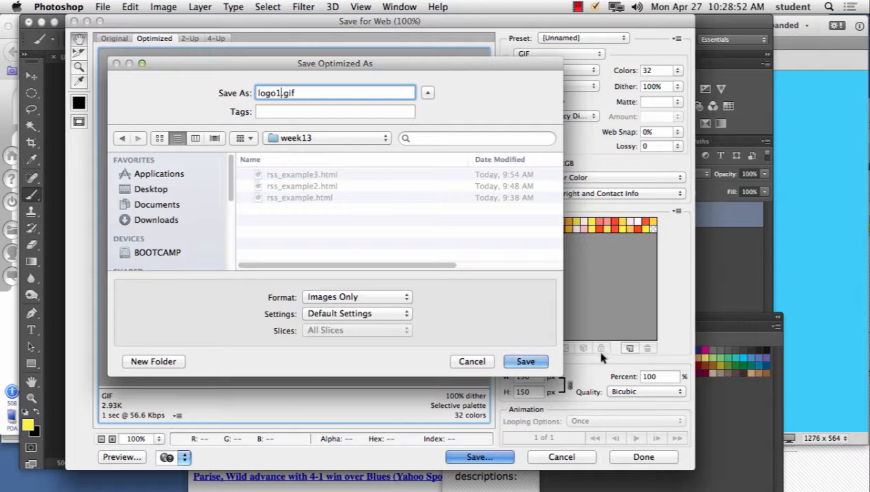
pyautogui.click(542, 360)
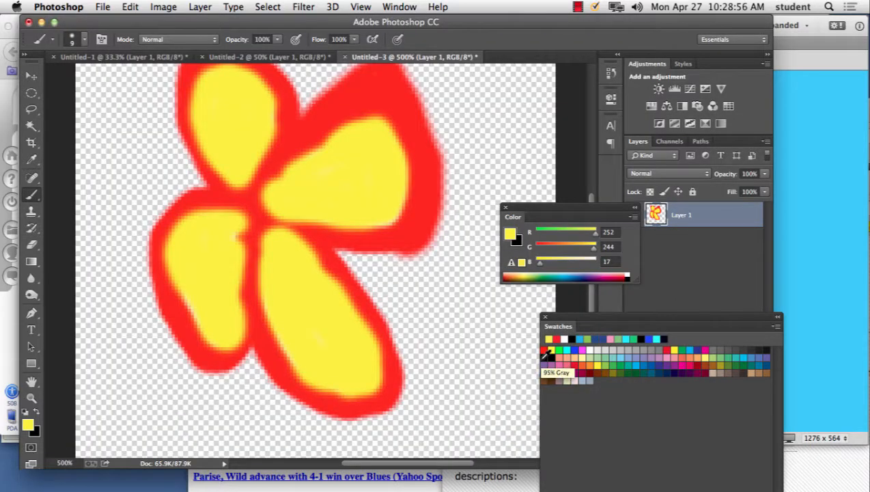
# Step: Switch to Dreamweaver and save the blue-background page as graphic_test.html in the week13 folder
pyautogui.click(811, 200)
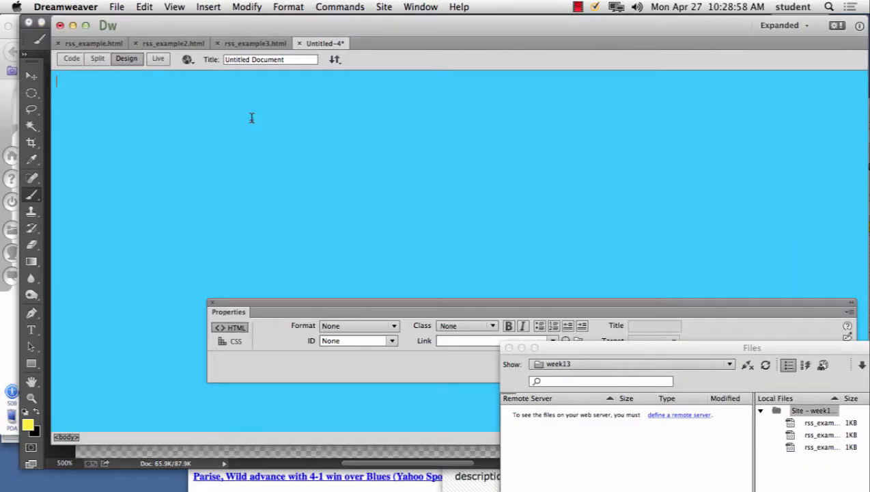
pyautogui.click(204, 7)
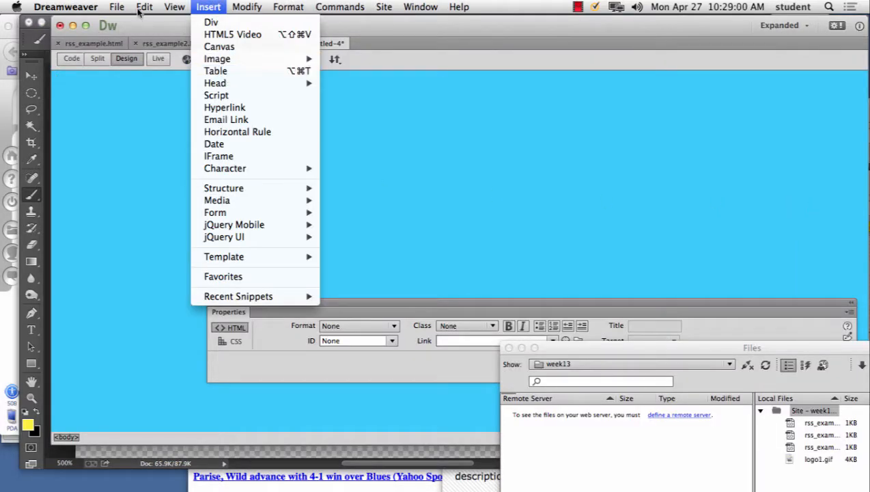
pyautogui.moveTo(142, 10)
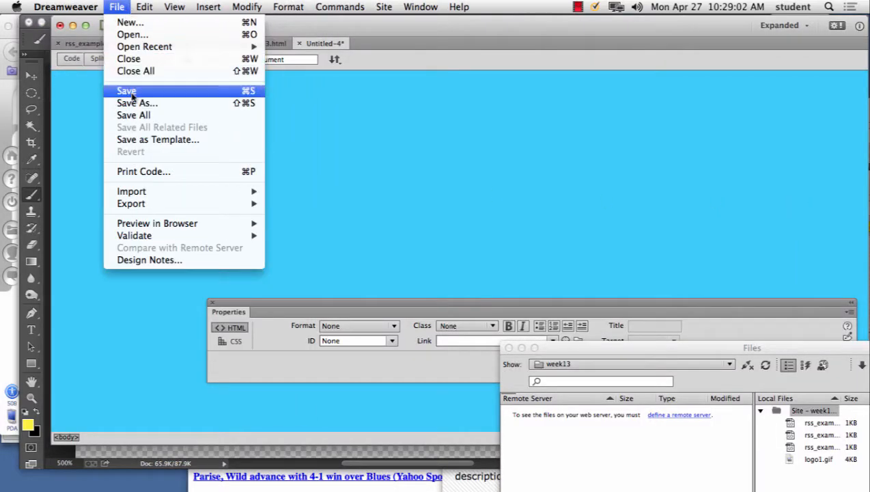
pyautogui.click(193, 104)
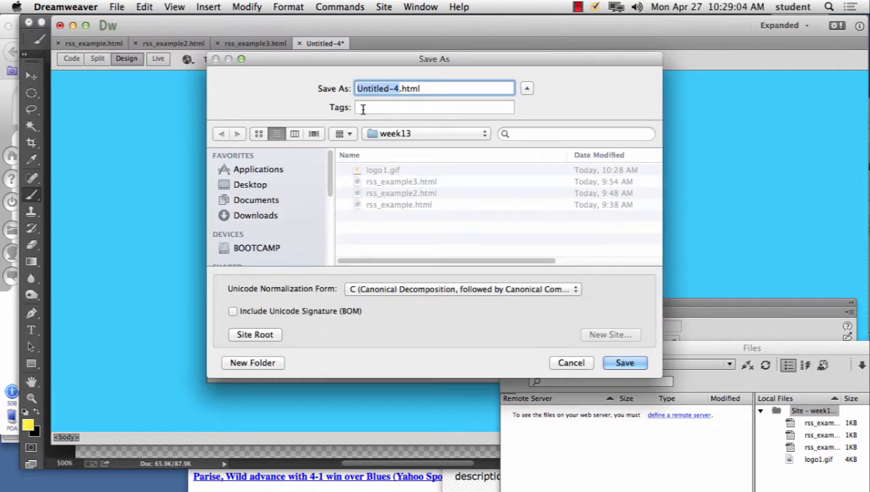
pyautogui.write('graphic')
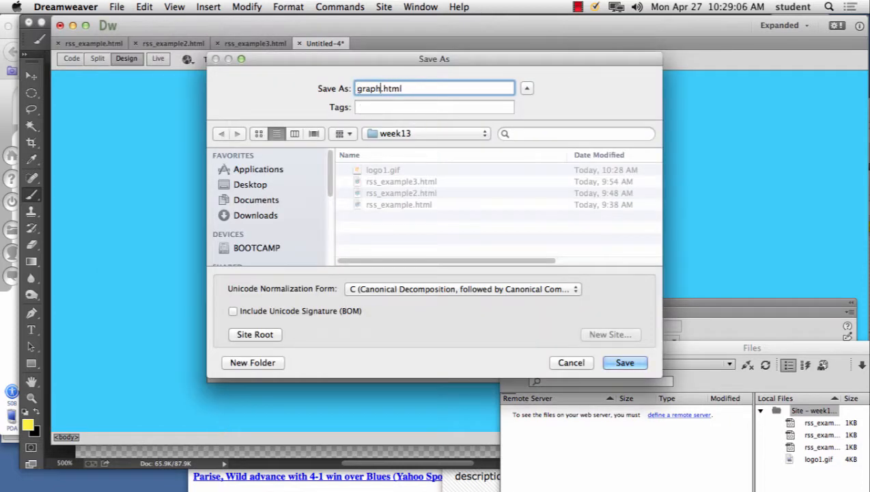
pyautogui.write('_test')
pyautogui.click(618, 363)
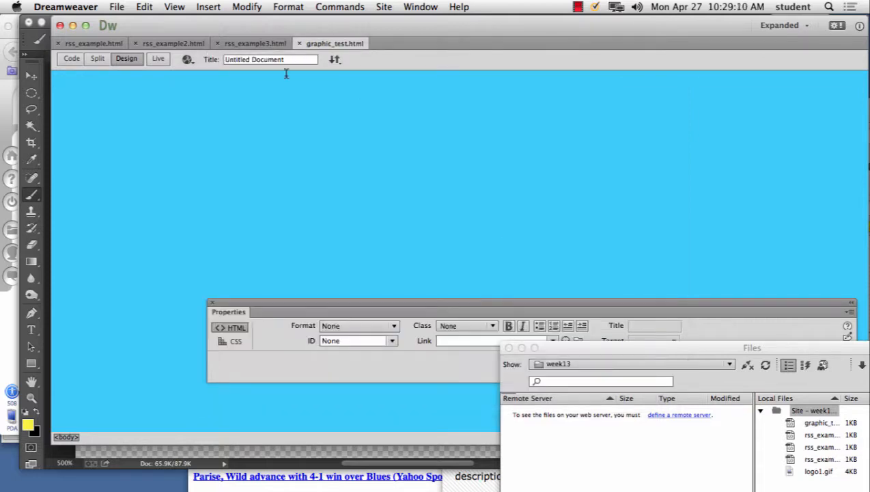
# Step: Insert the image logo1.gif from the week13 folder into the page
pyautogui.click(208, 7)
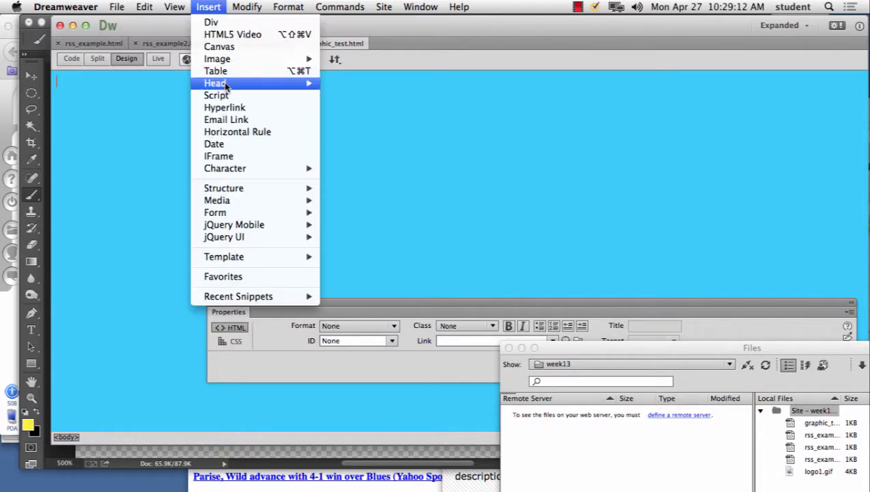
pyautogui.moveTo(300, 58)
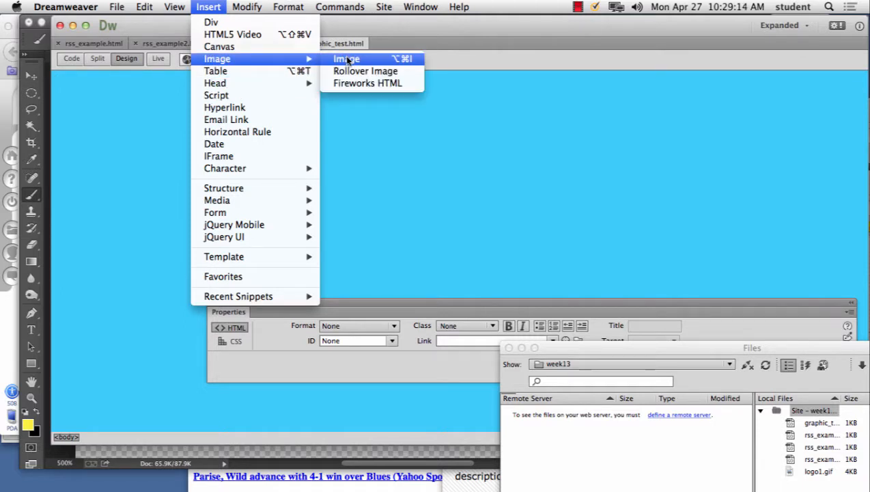
pyautogui.click(348, 60)
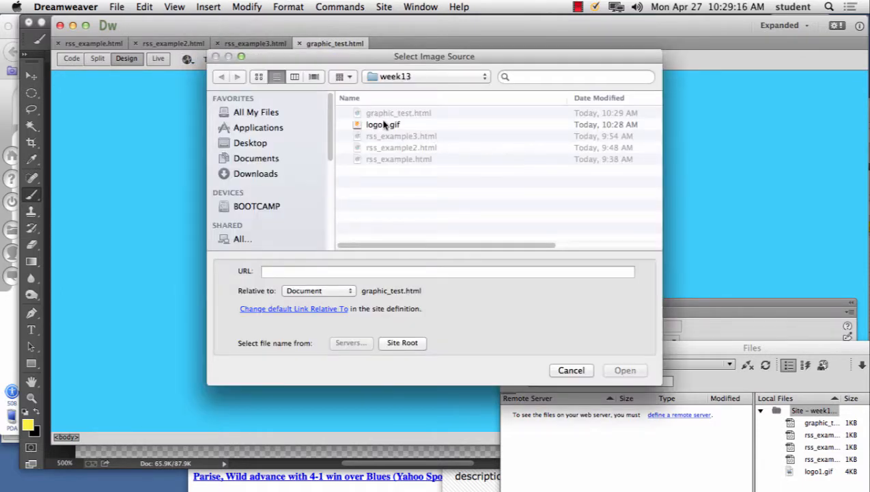
pyautogui.click(384, 125)
pyautogui.click(624, 370)
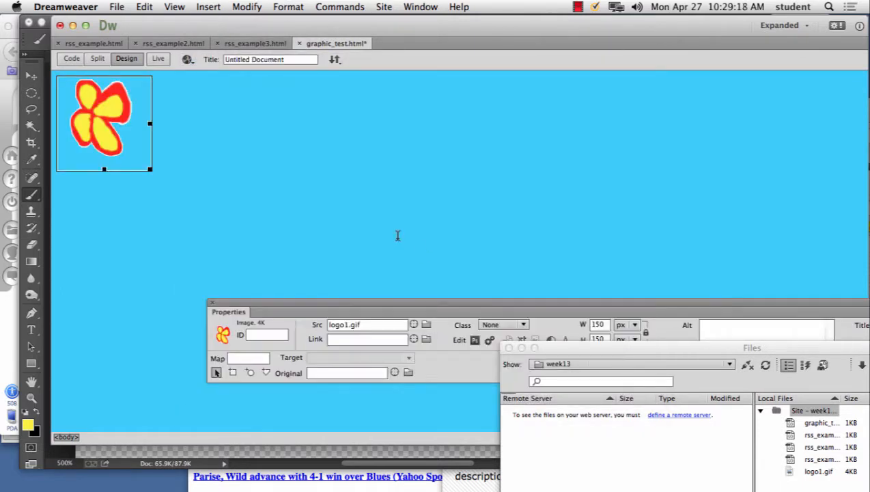
# Step: Examine the edges of the inserted logo1.gif flower against the blue page background
pyautogui.click(179, 117)
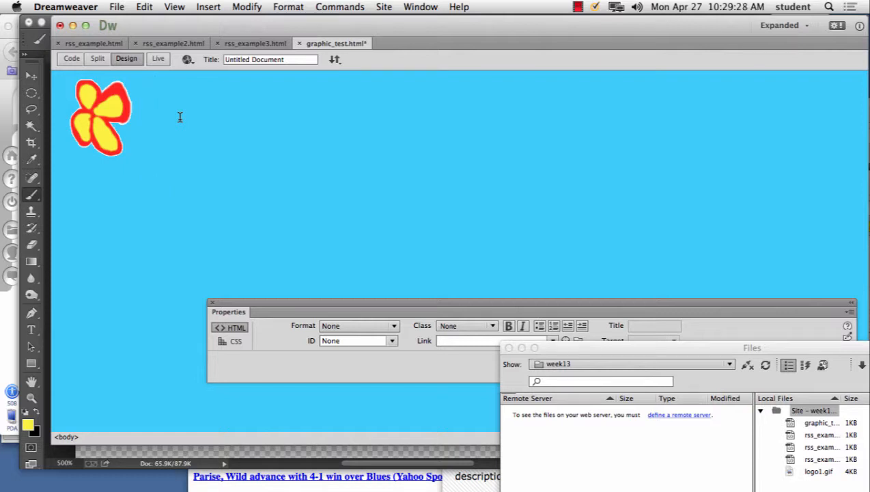
pyautogui.press('super+equal')
pyautogui.press('super+equal')
pyautogui.press('super+equal')
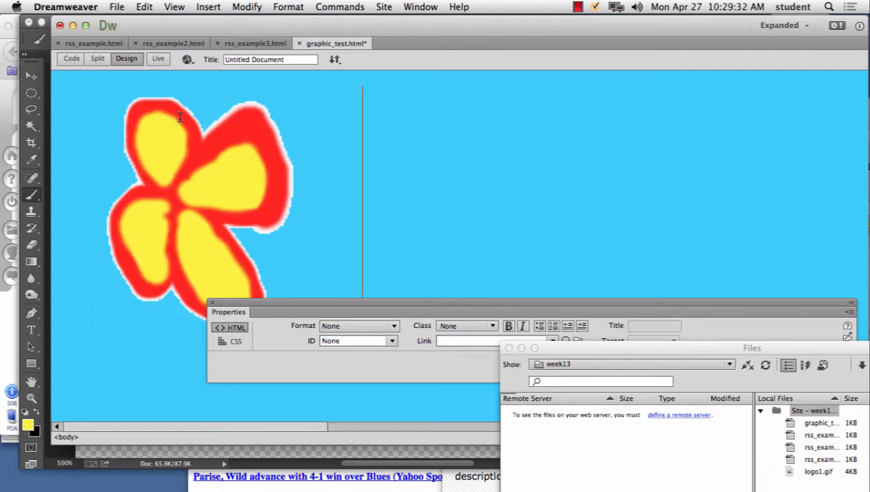
pyautogui.press('super+minus')
pyautogui.press('super+minus')
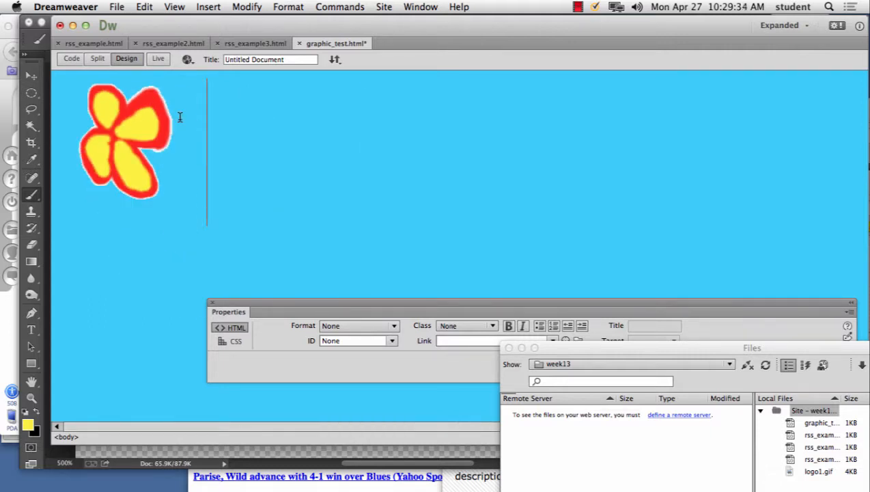
pyautogui.press('super+minus')
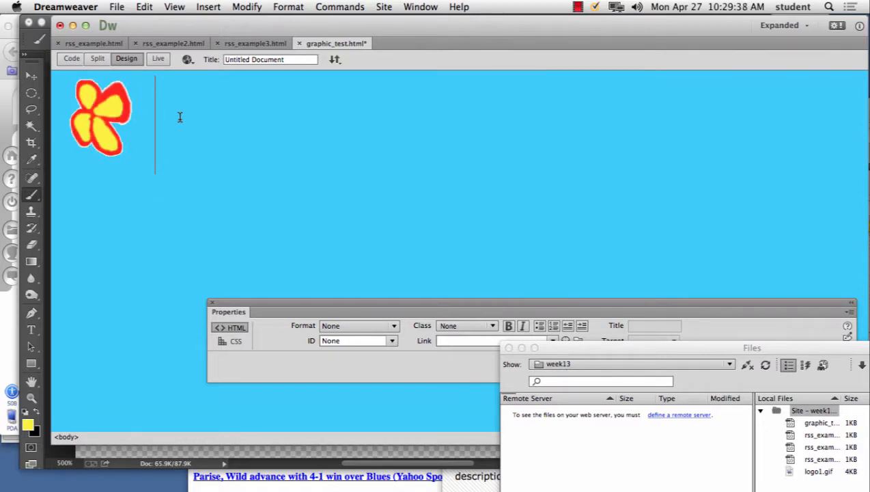
# Step: Switch to Photoshop and set the flower's GIF matte color to 33ccff in Save for Web
pyautogui.moveTo(288, 482)
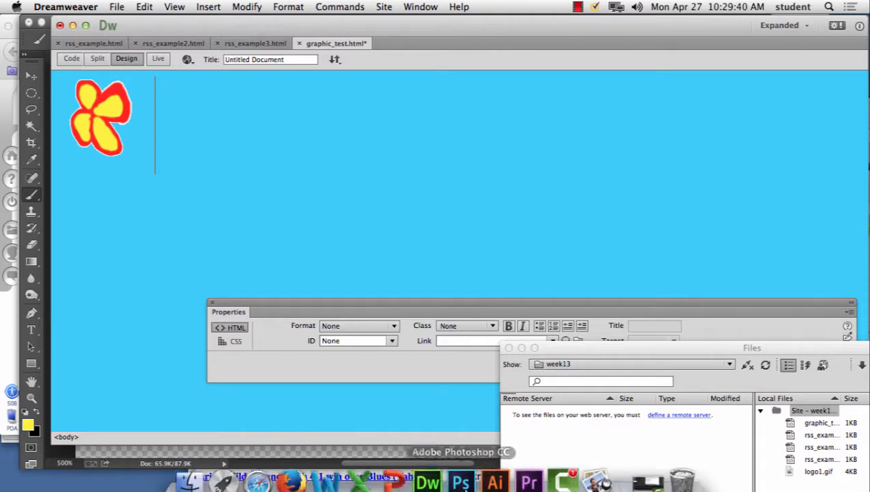
pyautogui.click(460, 482)
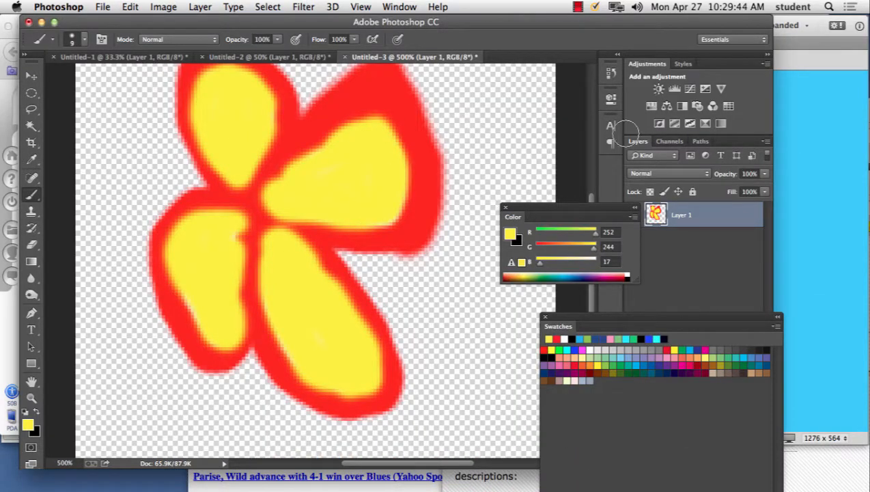
pyautogui.click(103, 7)
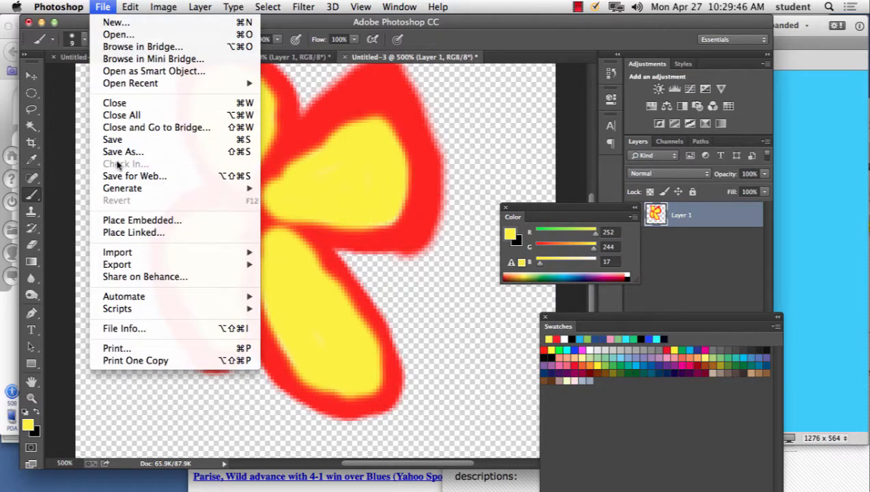
pyautogui.click(271, 143)
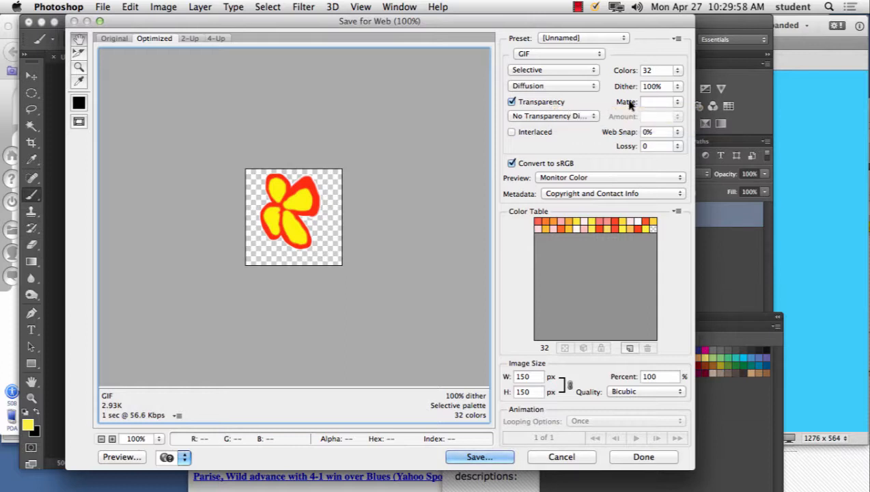
pyautogui.click(677, 103)
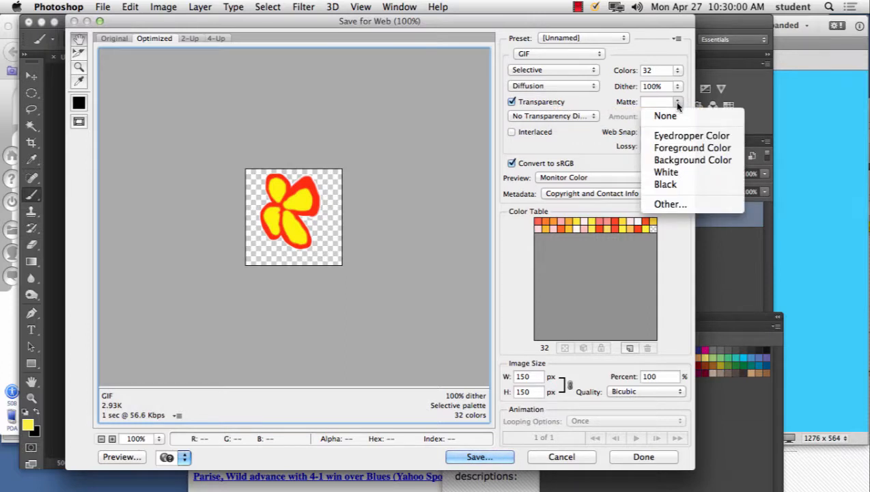
pyautogui.click(678, 206)
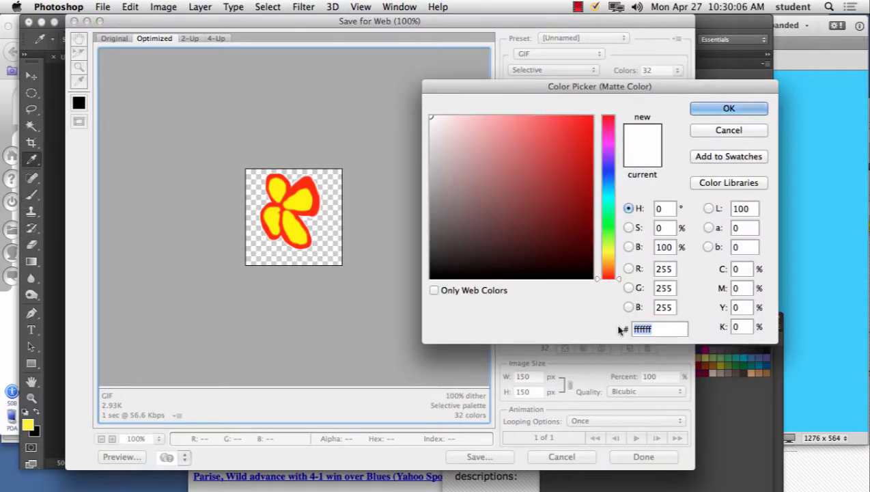
pyautogui.write('33ccff')
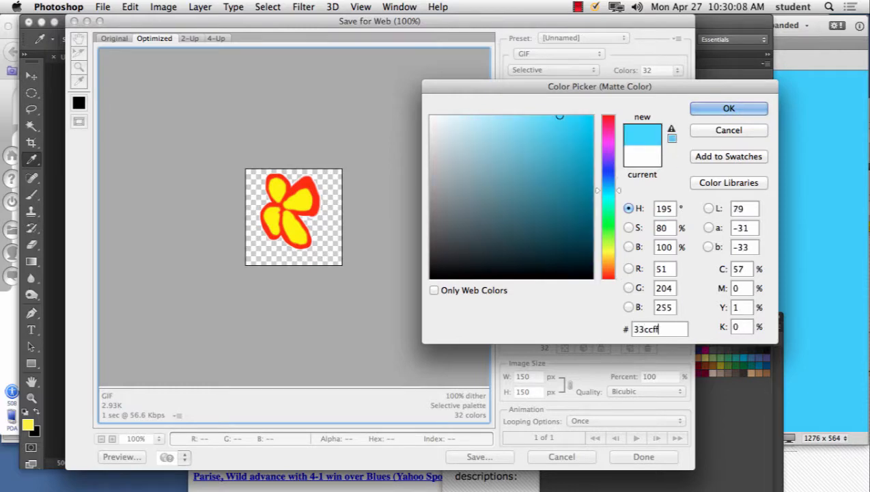
pyautogui.click(711, 107)
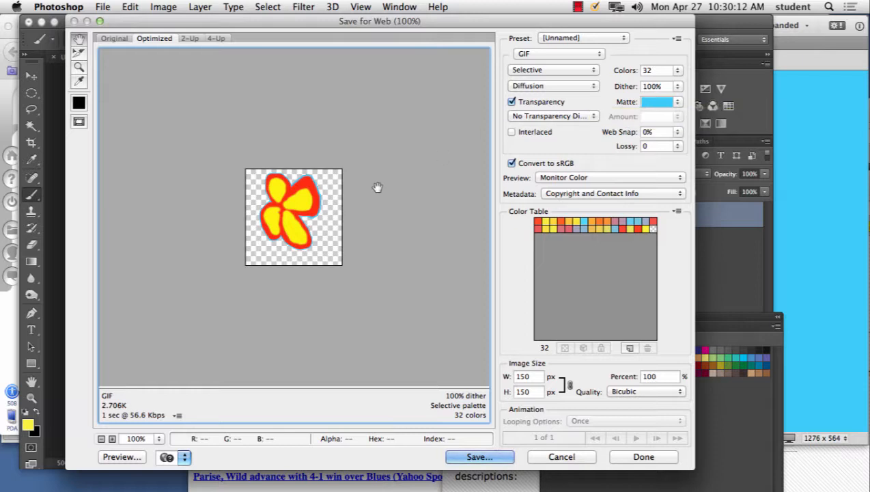
# Step: Check the matte edge in the preview and save the optimized image as logo2.gif in the week13 folder
pyautogui.press('super+plus')
pyautogui.press('super+plus')
pyautogui.press('super+plus')
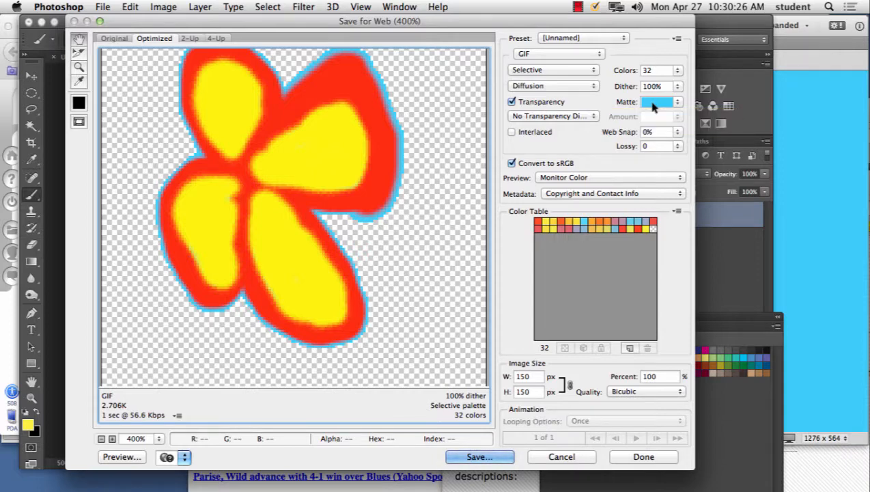
pyautogui.click(478, 456)
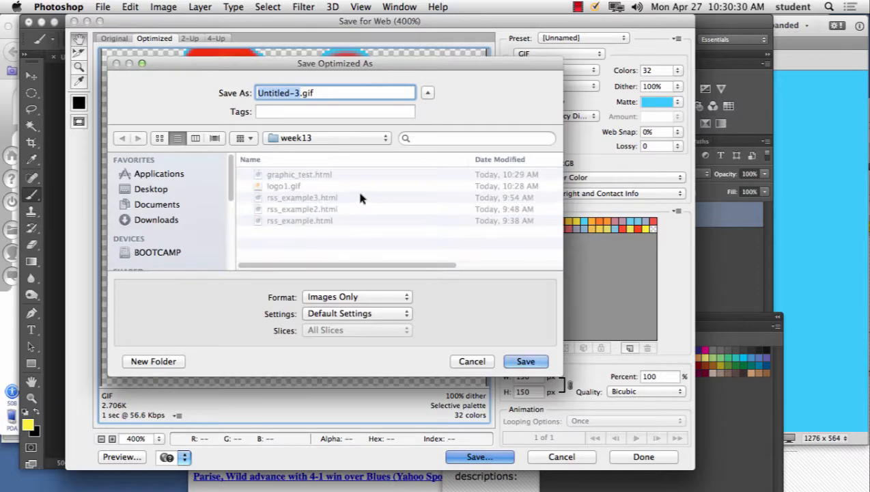
pyautogui.click(279, 187)
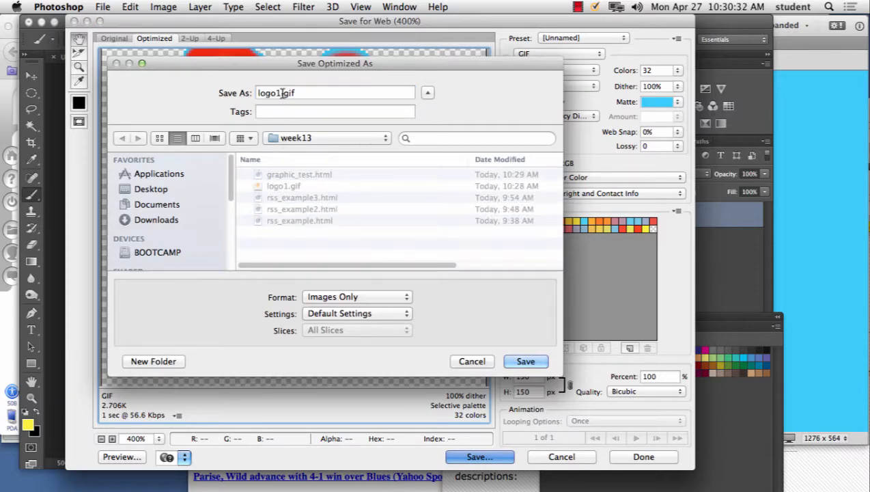
pyautogui.click(279, 93)
pyautogui.press('BackSpace')
pyautogui.write('2')
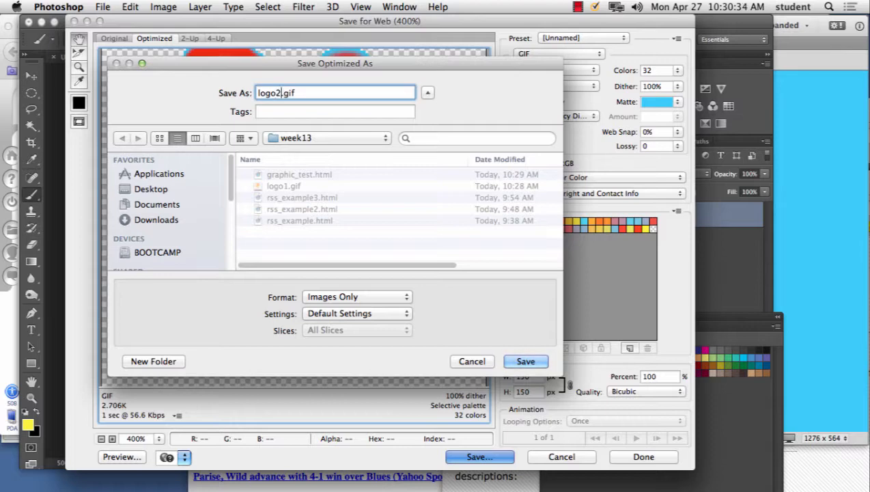
pyautogui.click(521, 360)
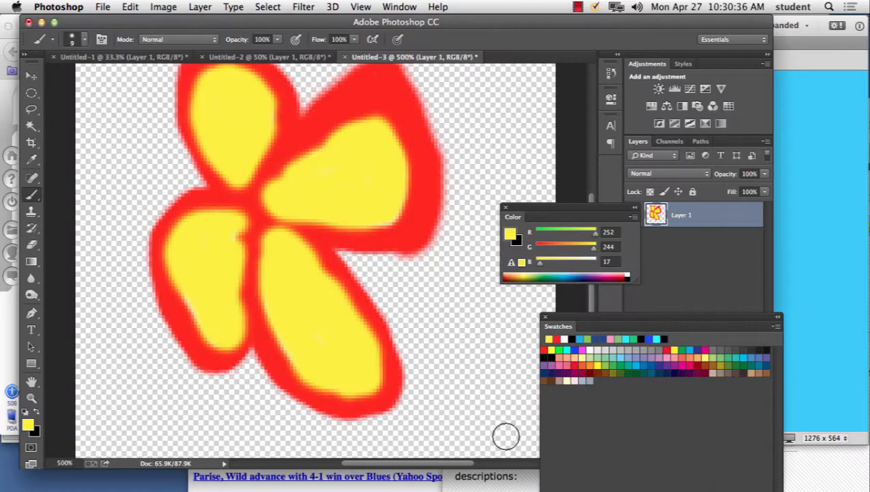
# Step: Switch to Dreamweaver and change the source of the page's flower image to logo2.gif
pyautogui.moveTo(362, 489)
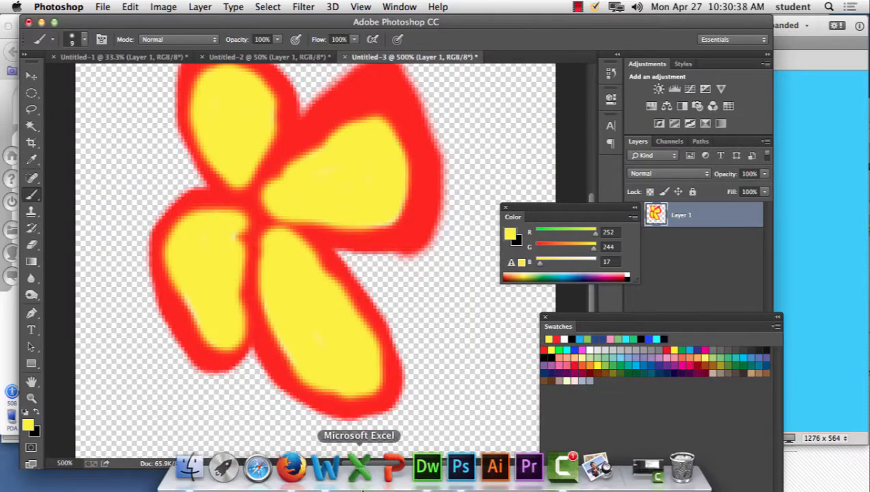
pyautogui.click(427, 466)
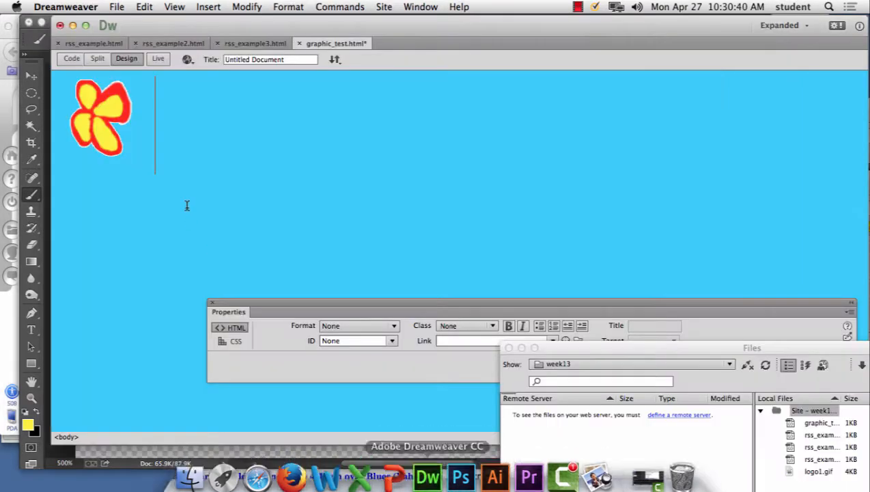
pyautogui.click(86, 121)
pyautogui.click(425, 324)
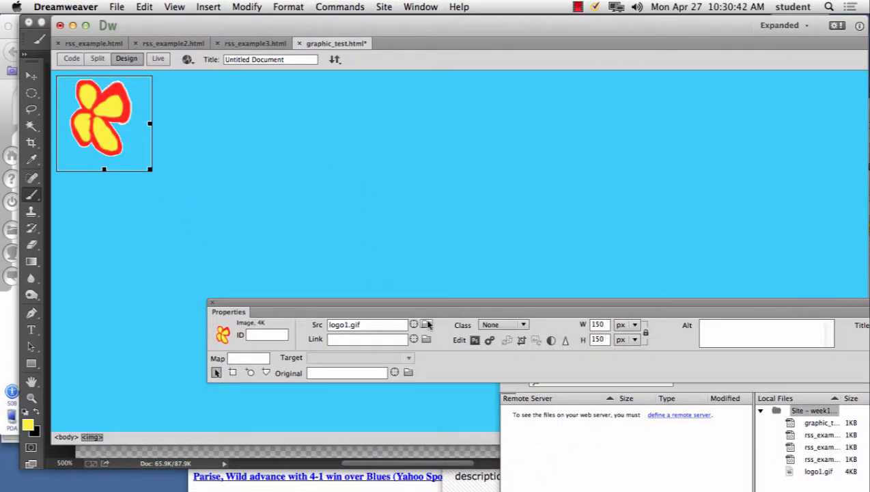
pyautogui.click(384, 114)
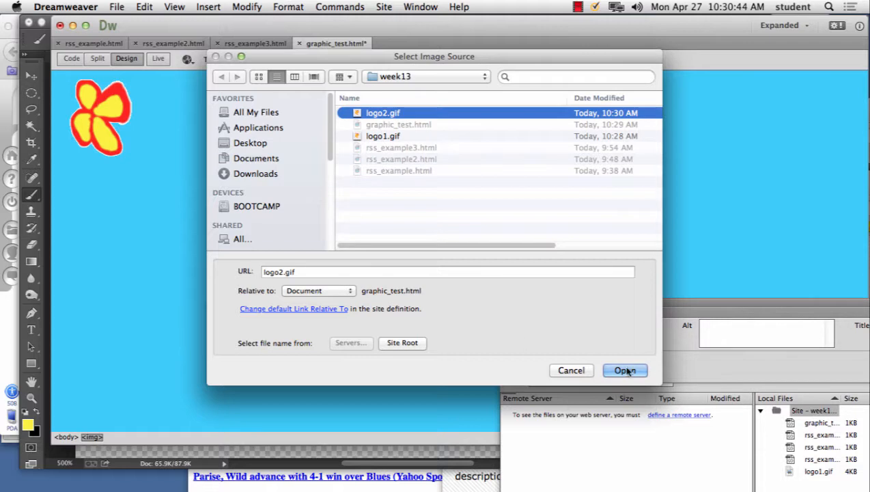
pyautogui.click(624, 370)
# Step: Examine the edges of the logo2.gif flower against the blue page background
pyautogui.click(202, 137)
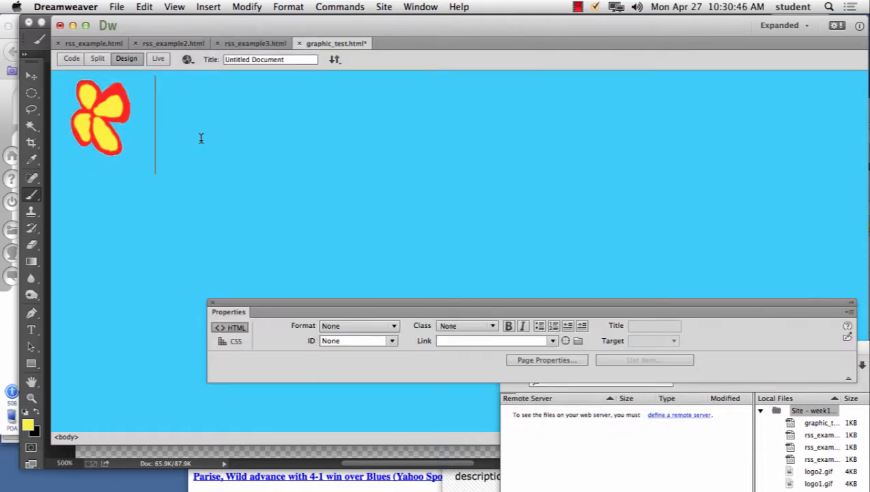
pyautogui.press('super+equal')
pyautogui.press('super+equal')
pyautogui.press('super+equal')
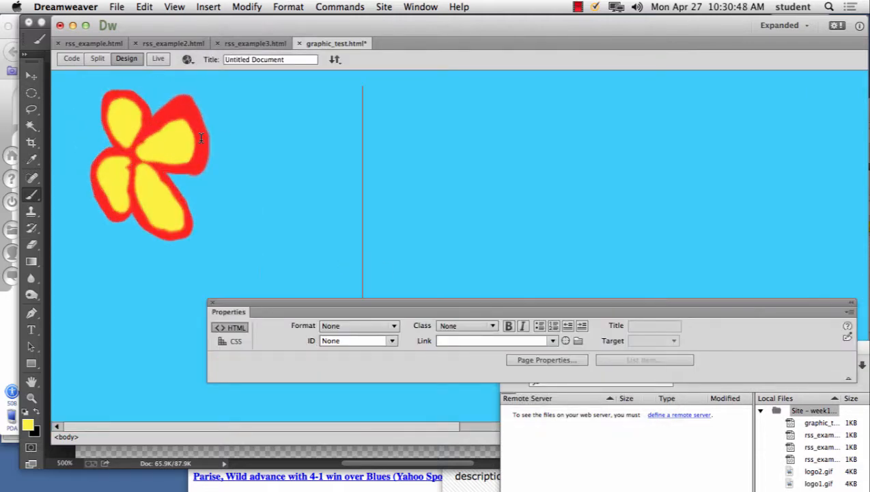
pyautogui.press('super+equal')
pyautogui.press('super+minus')
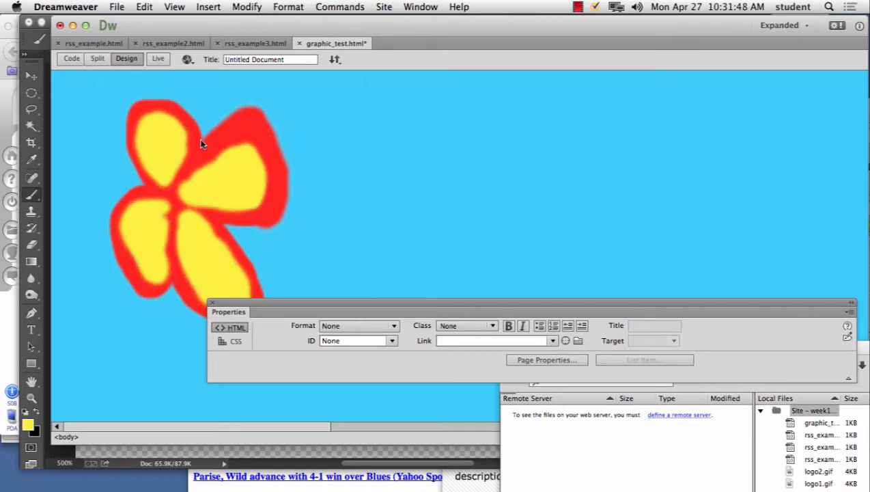
pyautogui.click(578, 7)
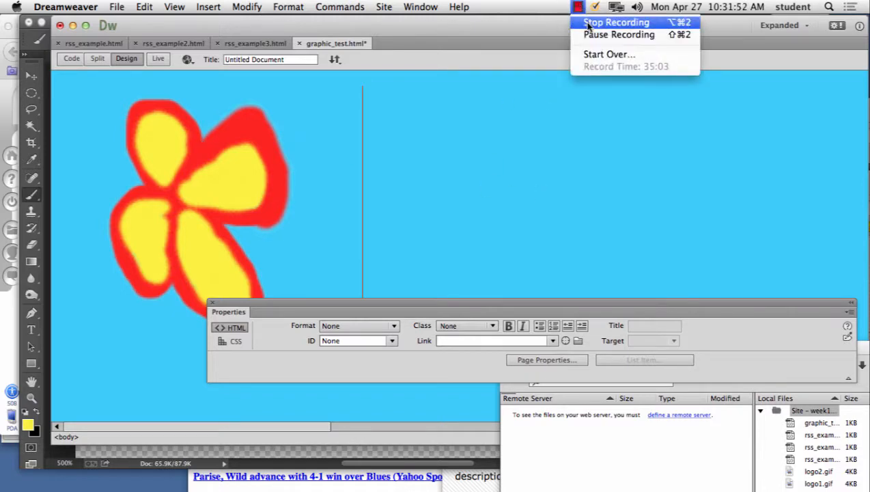
# Step: Switch to Photoshop, show the Channels panel, and float it over the canvas enlarged enough to list every channel
pyautogui.click(590, 53)
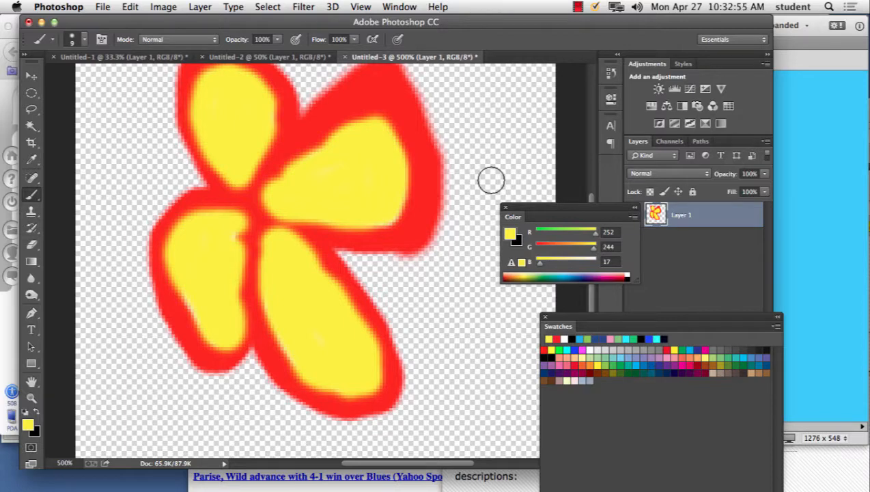
pyautogui.click(401, 7)
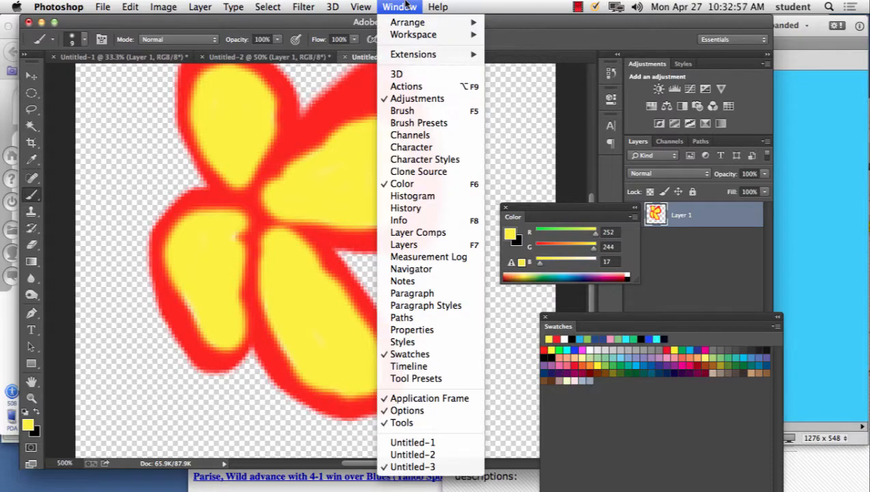
pyautogui.click(428, 136)
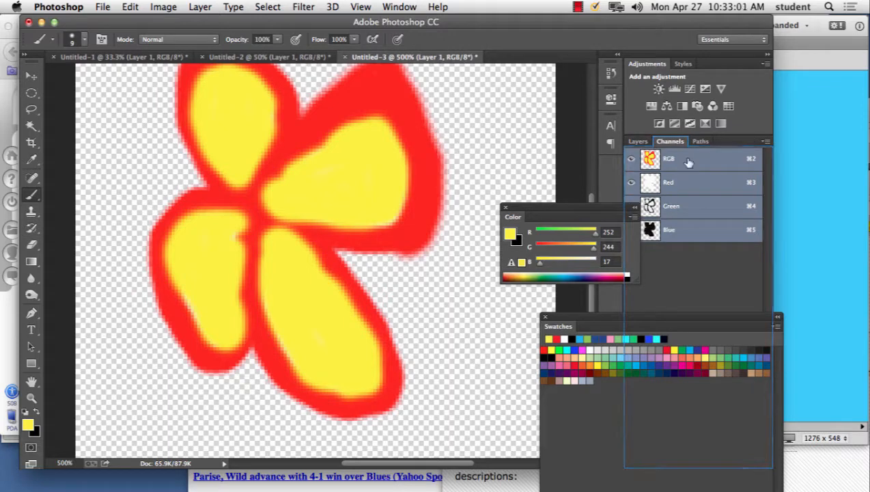
pyautogui.moveTo(680, 142); pyautogui.dragTo(286, 91)
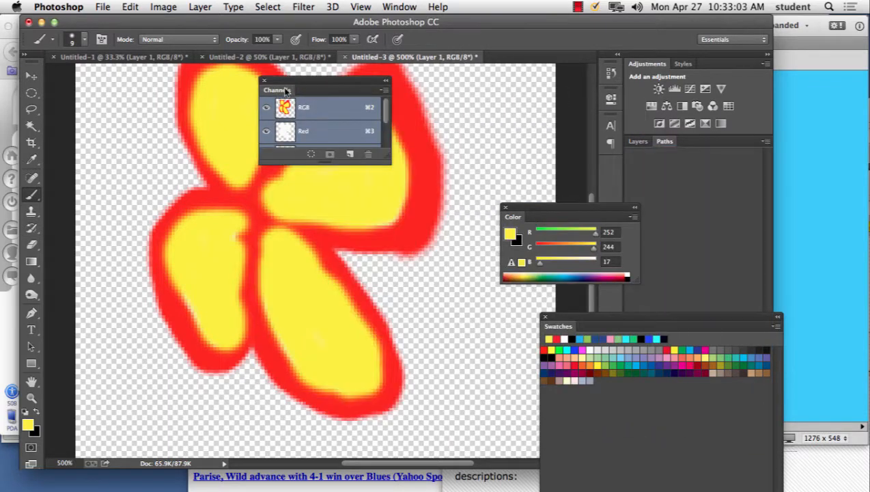
pyautogui.moveTo(388, 162); pyautogui.dragTo(469, 272)
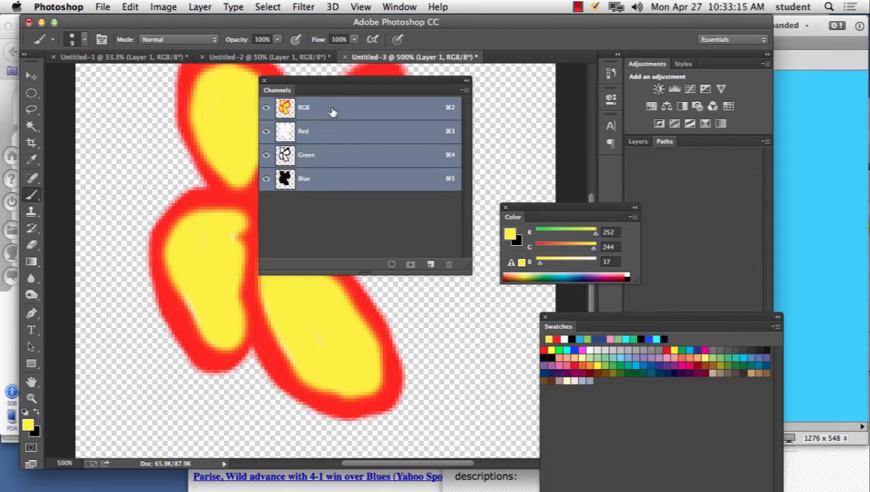
# Step: Hide and show the Red, Green and Blue channels one at a time to examine each channel's contribution to the flower
pyautogui.click(265, 132)
pyautogui.click(266, 132)
pyautogui.click(266, 155)
pyautogui.click(266, 155)
pyautogui.click(266, 179)
pyautogui.click(266, 179)
pyautogui.click(267, 179)
pyautogui.click(265, 179)
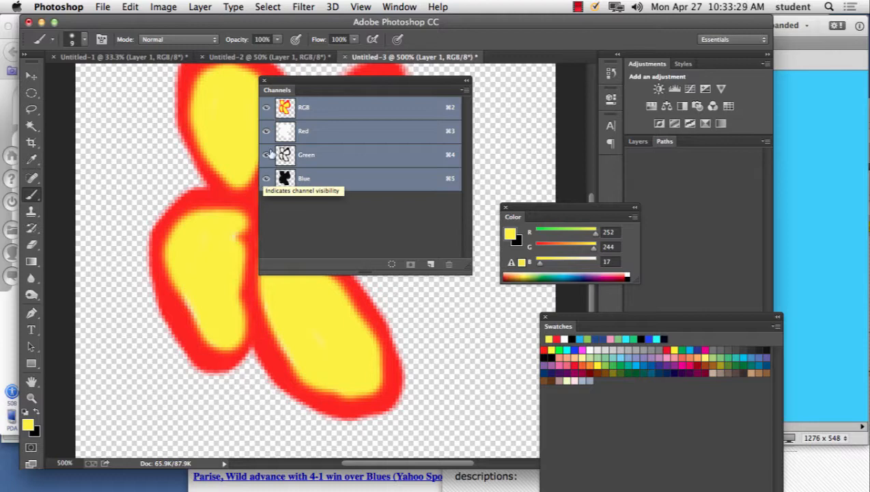
# Step: Review the image's color mode and bits-per-channel options without changing them
pyautogui.click(164, 7)
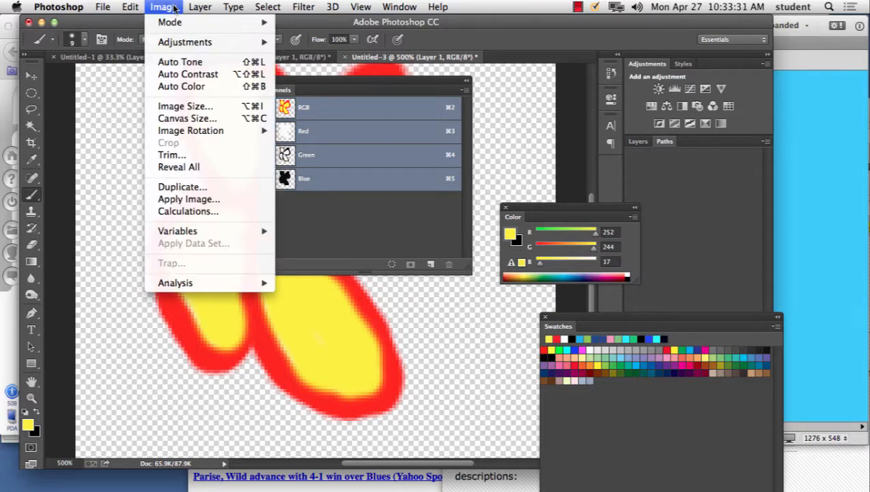
pyautogui.moveTo(183, 24)
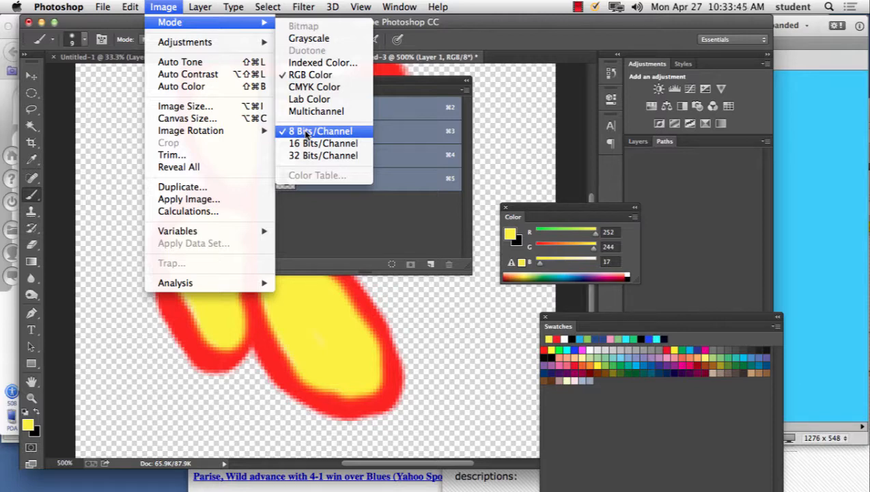
pyautogui.click(512, 169)
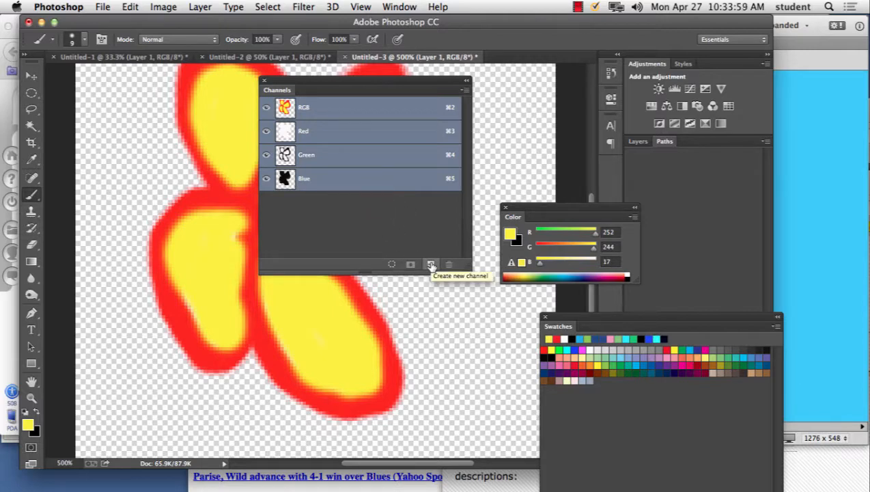
# Step: Select the transparent area around the flower with the Magic Wand, add a new alpha channel, and display it together with RGB
pyautogui.click(31, 125)
pyautogui.click(114, 125)
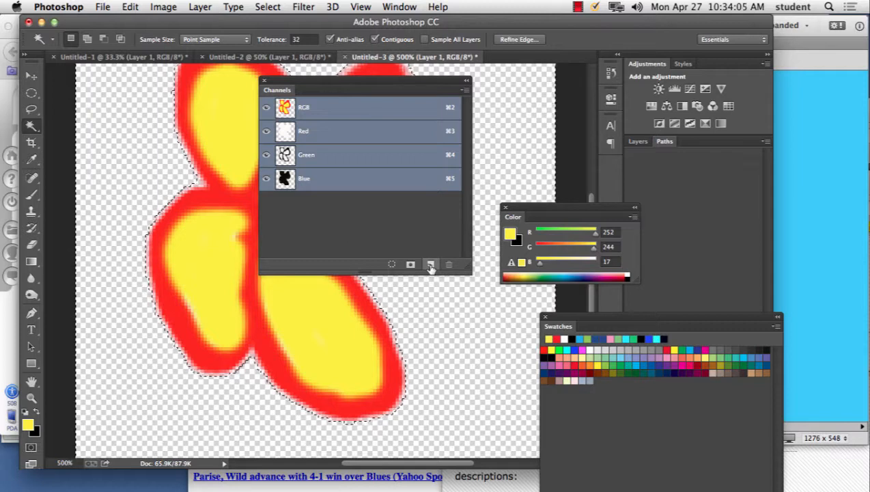
pyautogui.click(430, 265)
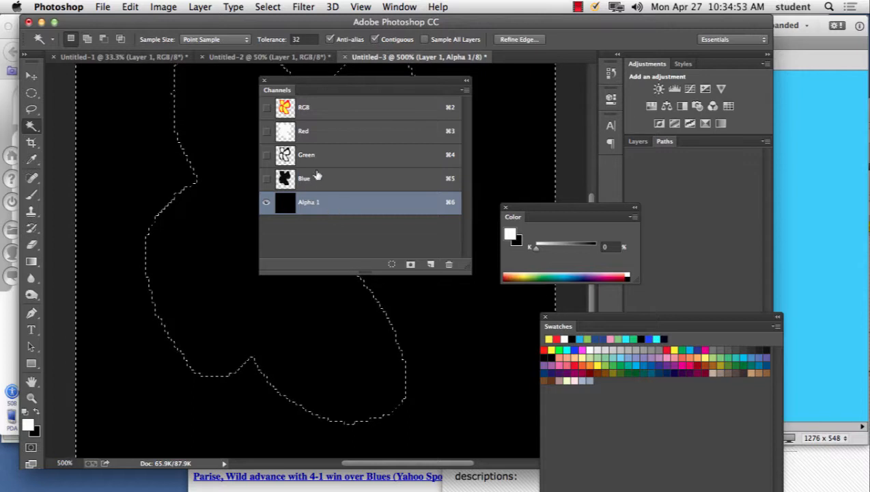
pyautogui.click(266, 107)
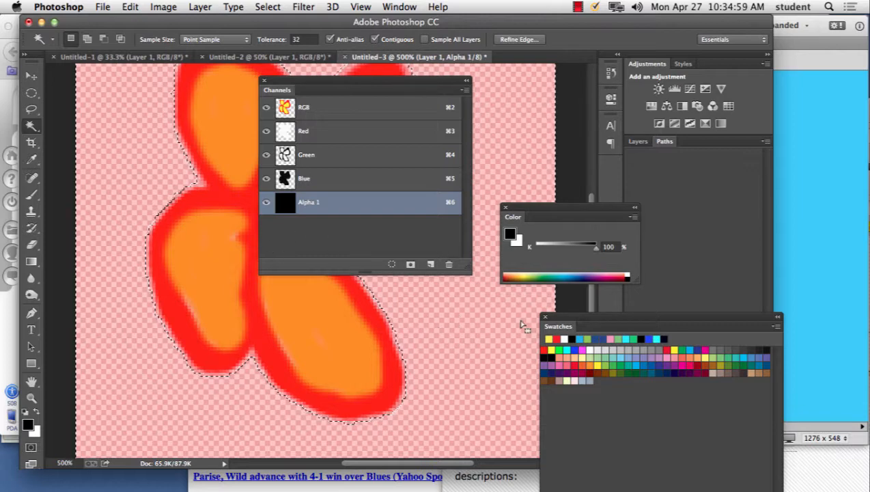
# Step: Delete the new alpha channel and deselect the area around the flower
pyautogui.click(448, 264)
pyautogui.click(532, 187)
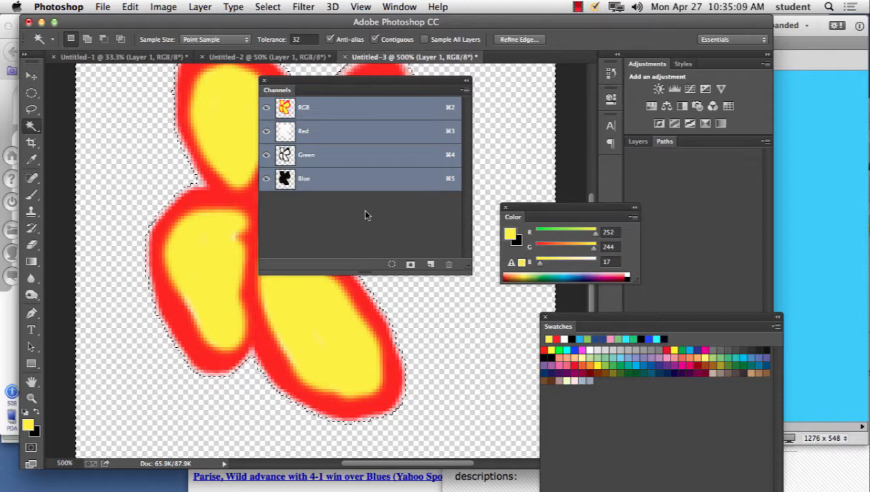
pyautogui.press('super+d')
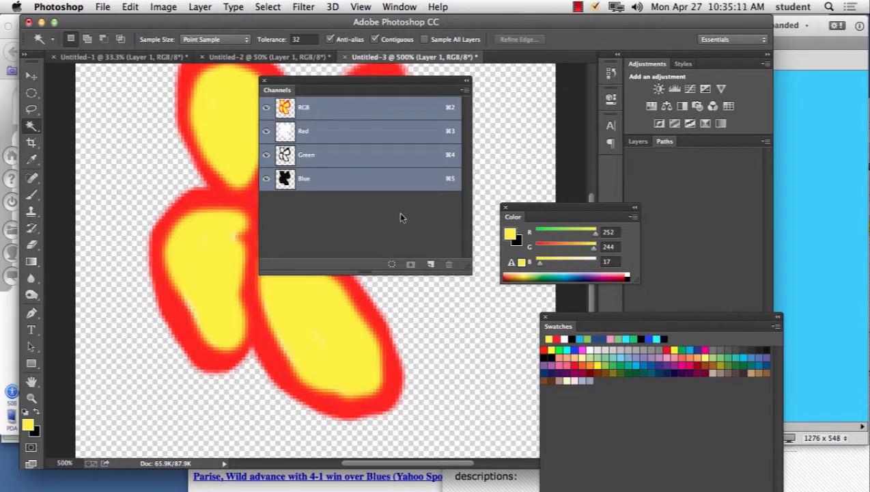
# Step: Move the floating Channels and Color panels clear of the flower artwork
pyautogui.moveTo(387, 89); pyautogui.dragTo(818, 204)
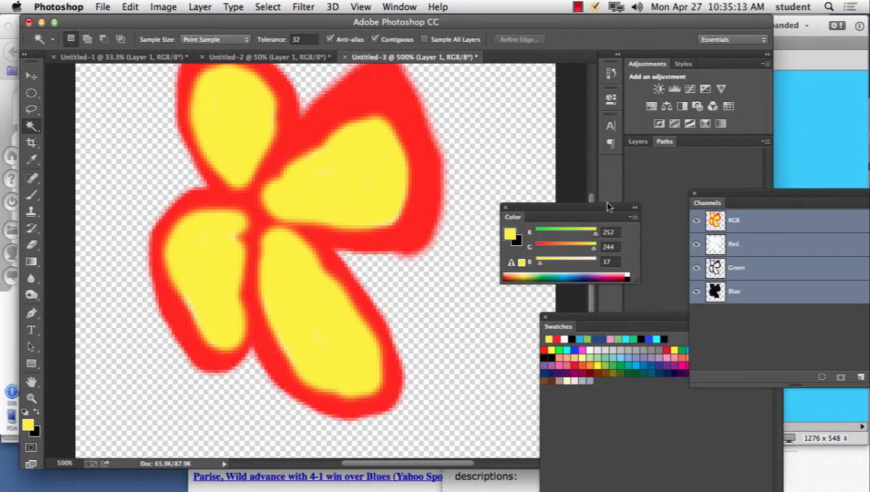
pyautogui.moveTo(572, 208); pyautogui.dragTo(681, 168)
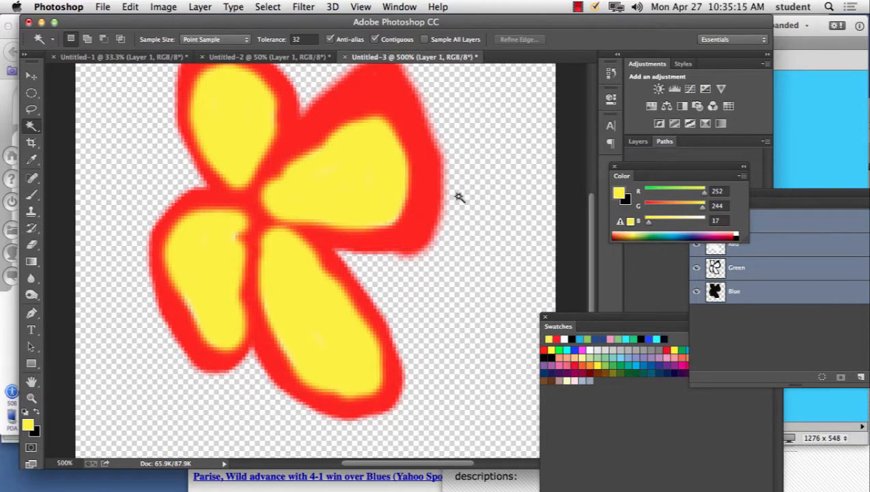
pyautogui.press('super+plus')
pyautogui.press('super+plus')
pyautogui.press('super+minus')
pyautogui.press('super+minus')
# Step: Export the flower with Save for Web as a transparent PNG-24 named logo3.png in the week13 folder
pyautogui.click(103, 7)
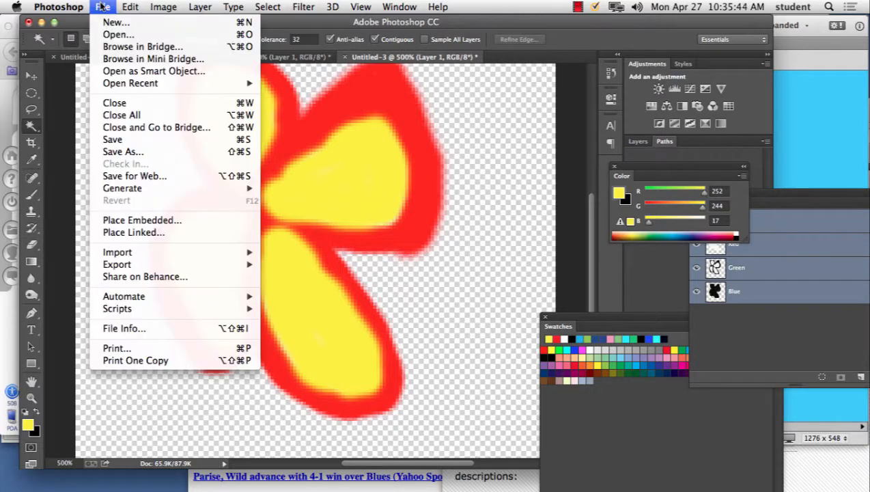
pyautogui.click(143, 175)
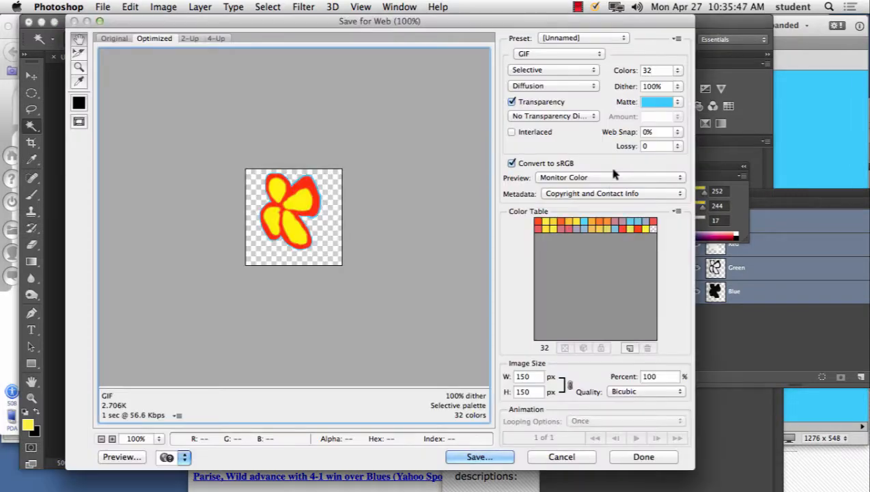
pyautogui.click(536, 54)
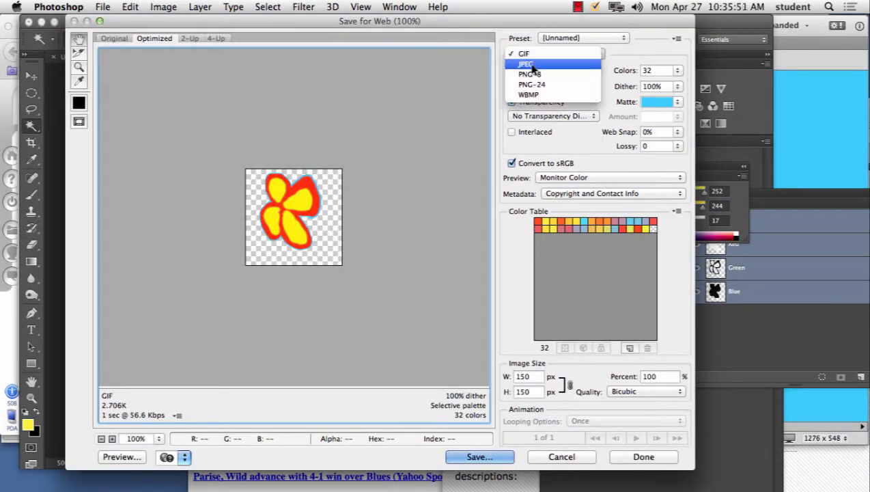
pyautogui.click(533, 85)
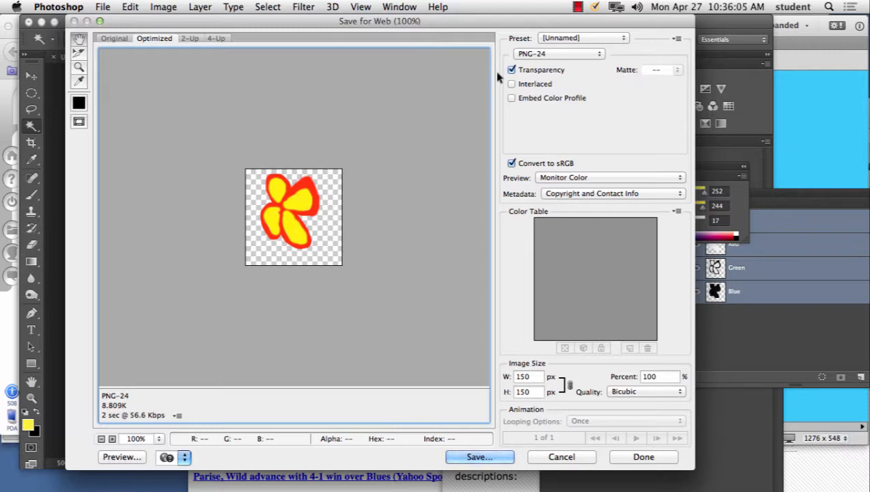
pyautogui.click(478, 456)
pyautogui.write('l')
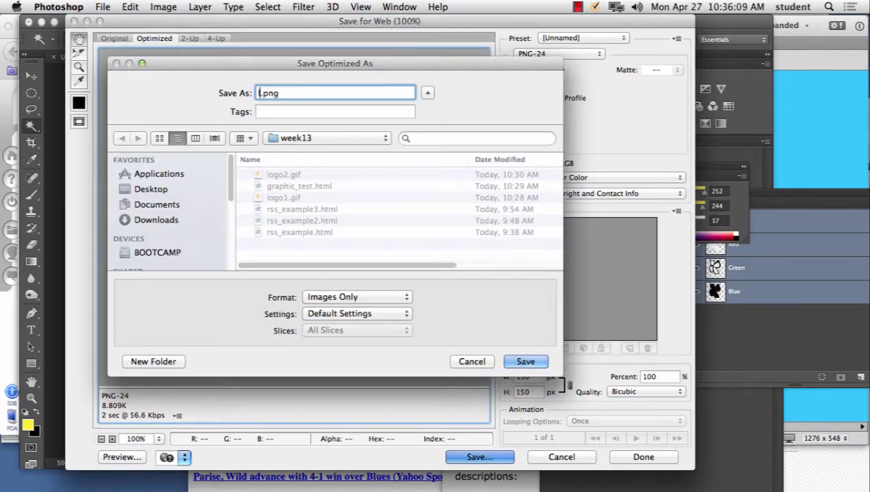
pyautogui.write('ogo3')
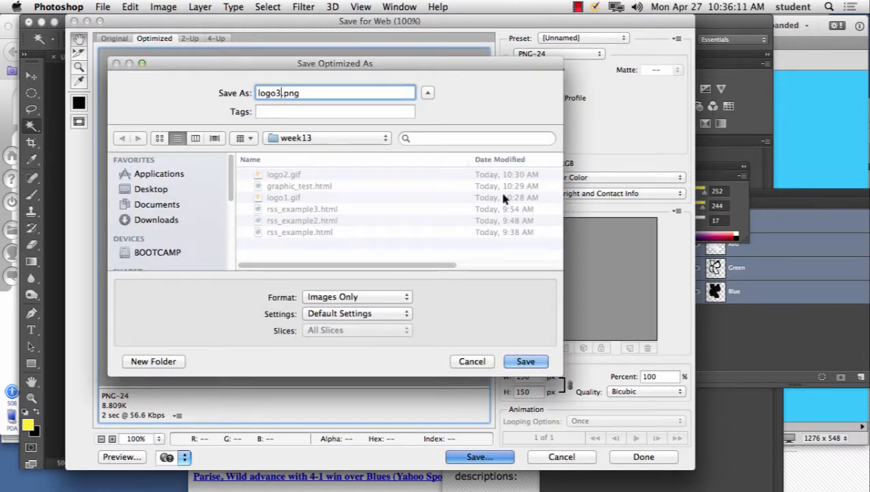
pyautogui.click(526, 361)
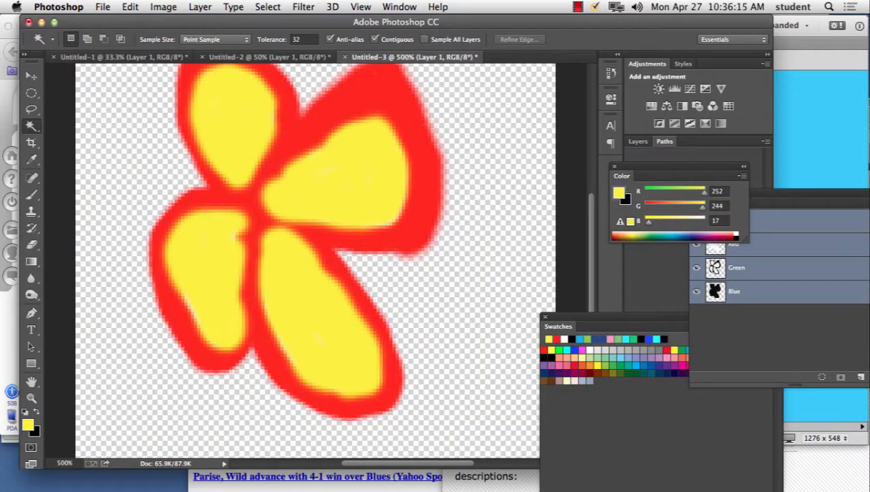
# Step: Switch to Dreamweaver and insert logo3.png from the week13 folder beside the existing flower in graphic_test.html
pyautogui.click(834, 83)
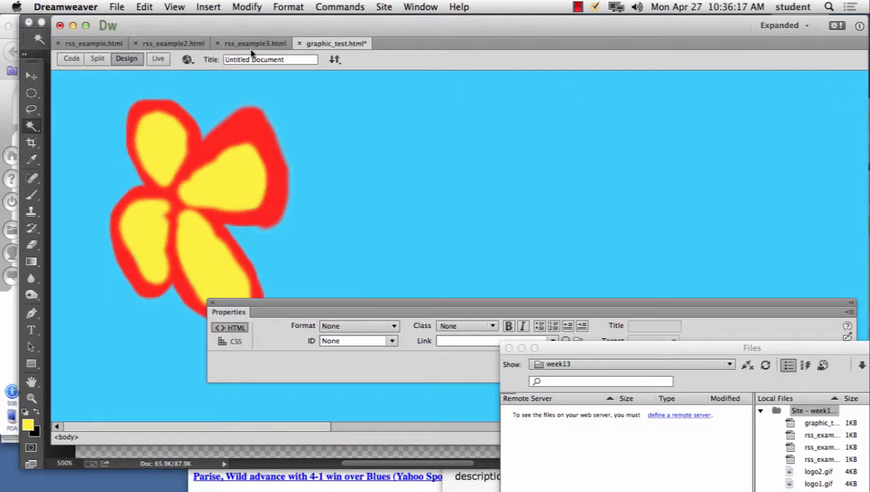
pyautogui.click(209, 6)
pyautogui.moveTo(230, 60)
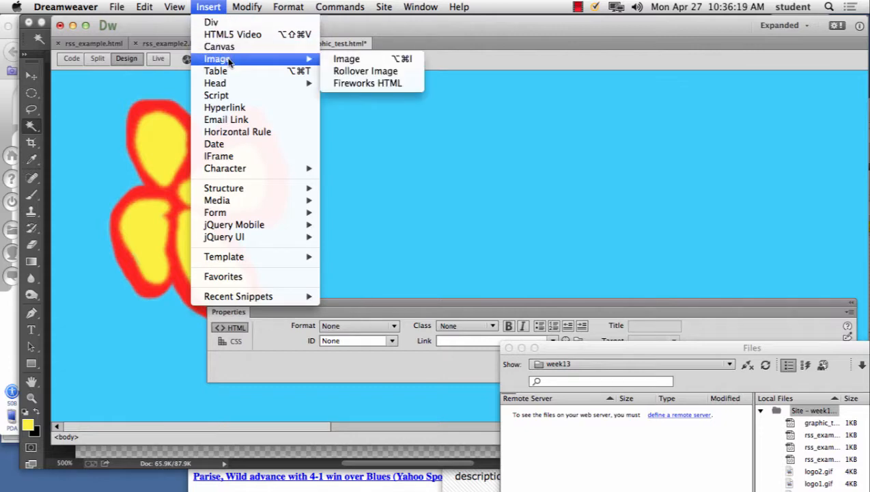
pyautogui.click(409, 59)
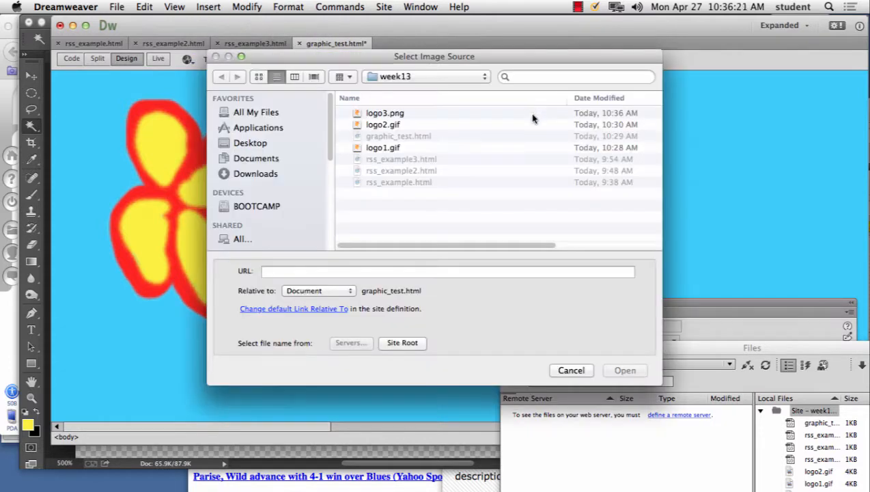
pyautogui.click(386, 114)
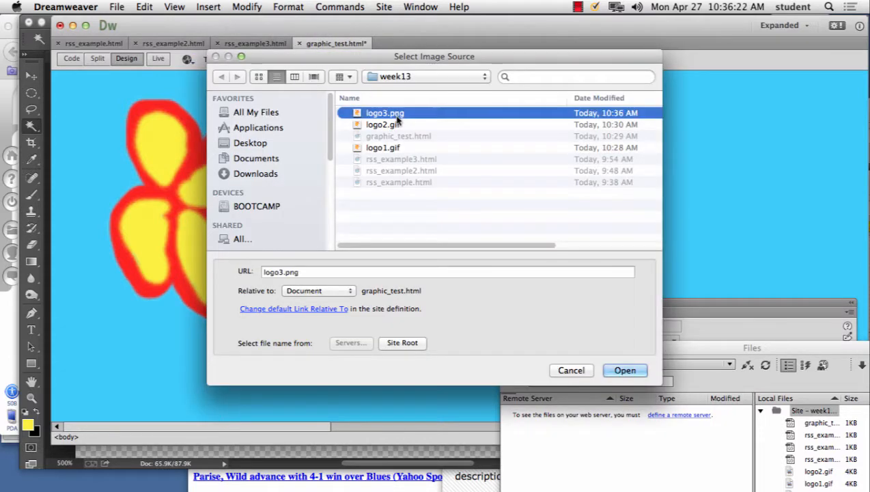
pyautogui.click(624, 370)
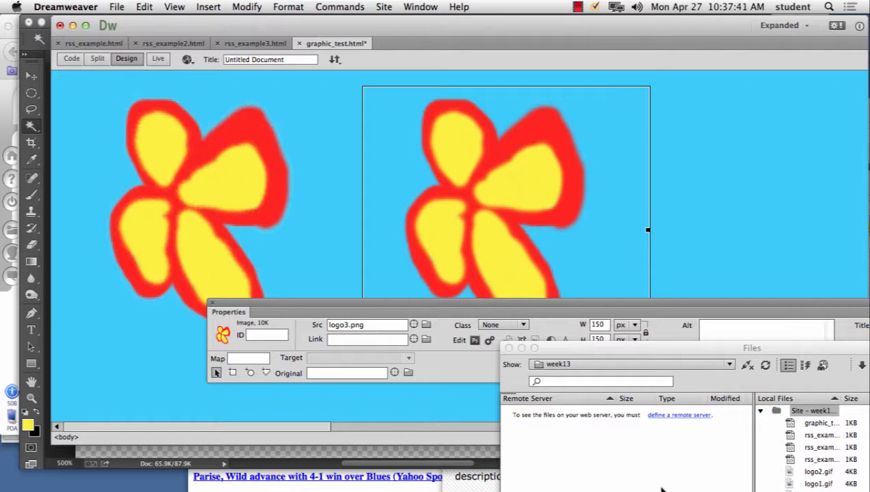
# Step: Switch to Photoshop and preview the flower in Save for Web as PNG-8, GIF and JPEG to compare transparency and matte
pyautogui.click(471, 465)
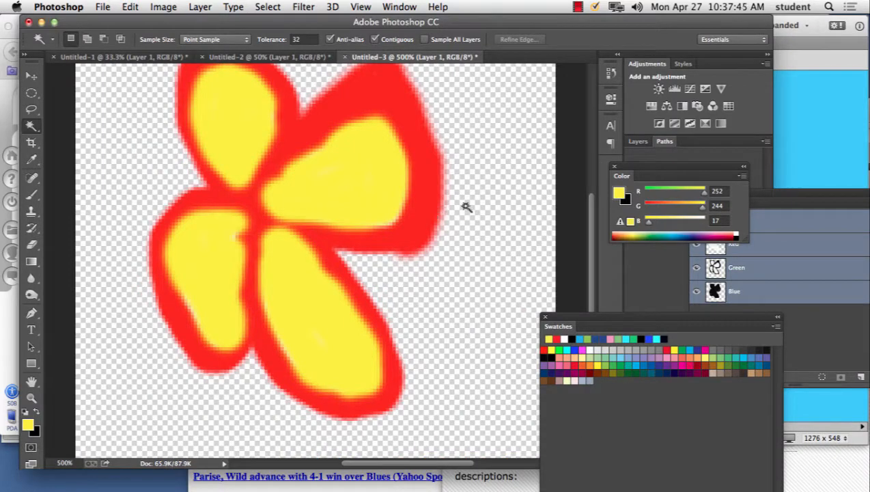
pyautogui.click(102, 7)
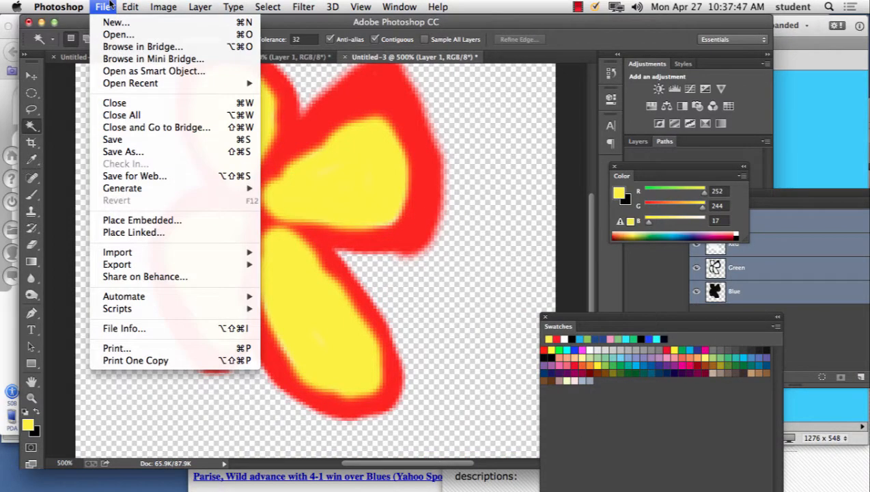
pyautogui.click(159, 175)
pyautogui.click(559, 54)
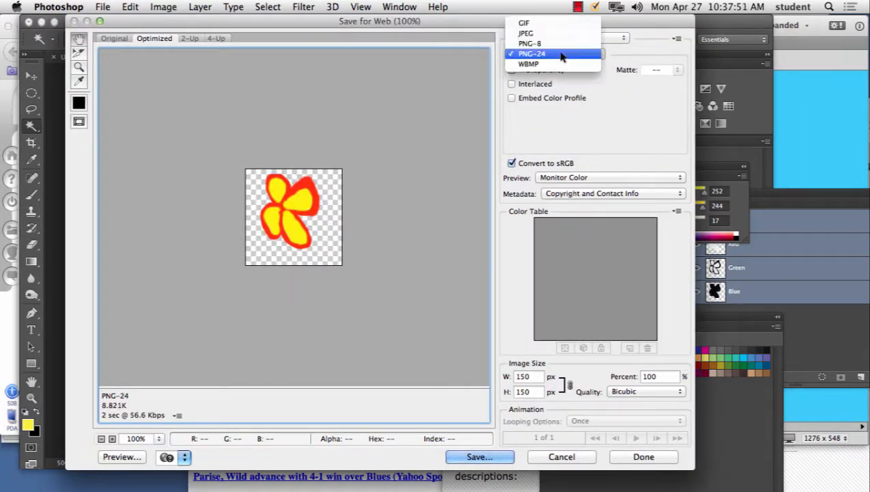
pyautogui.click(559, 44)
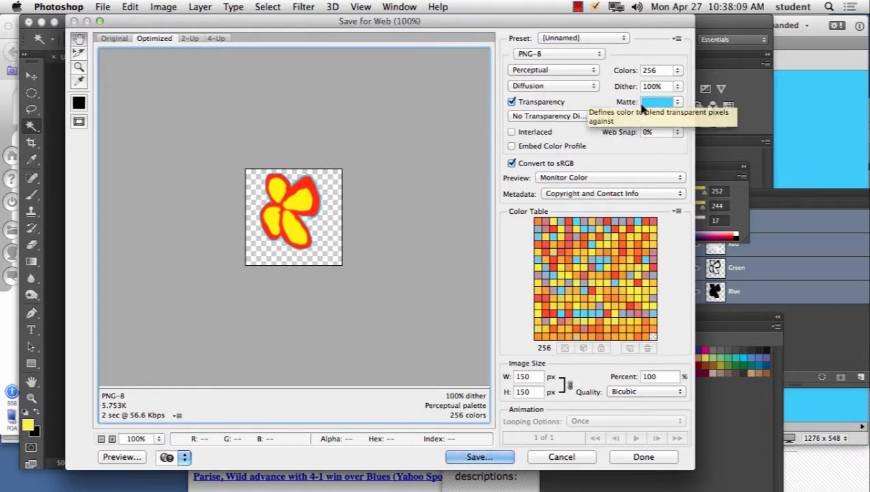
pyautogui.click(550, 54)
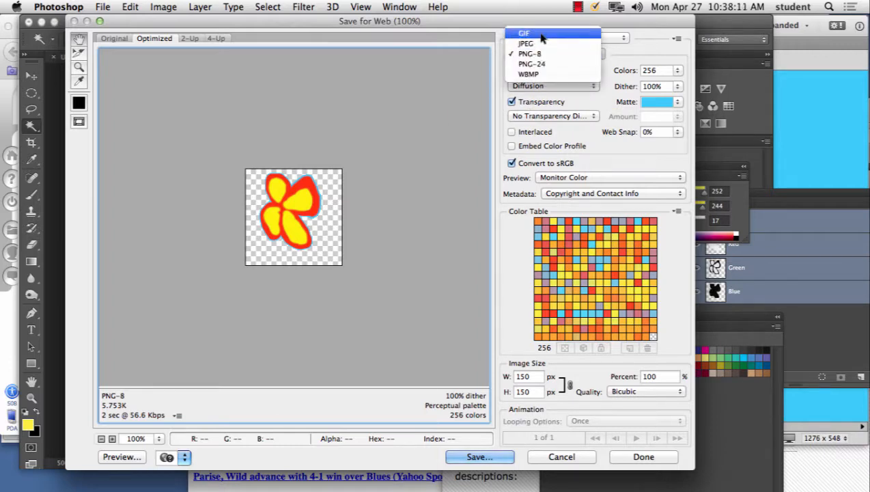
pyautogui.click(541, 34)
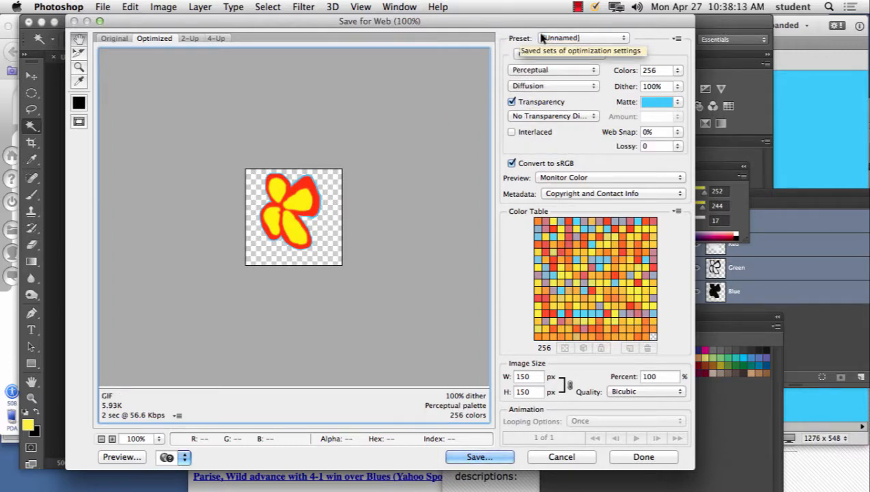
pyautogui.click(551, 51)
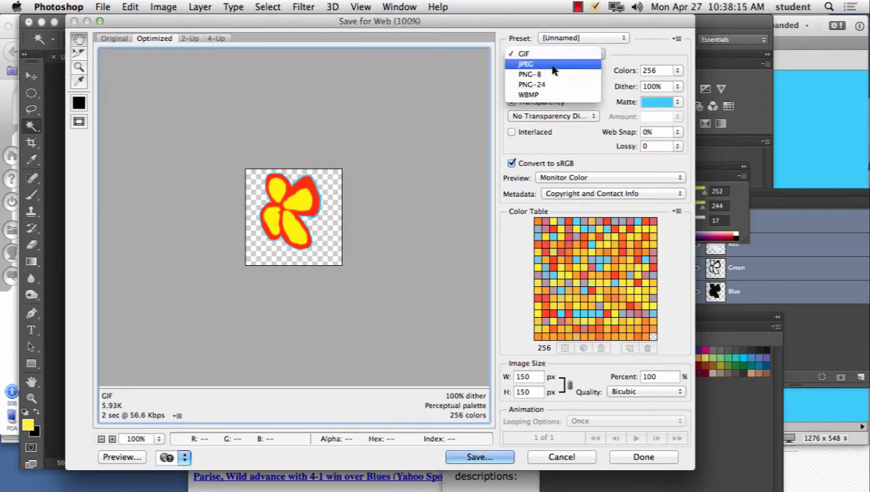
pyautogui.click(551, 81)
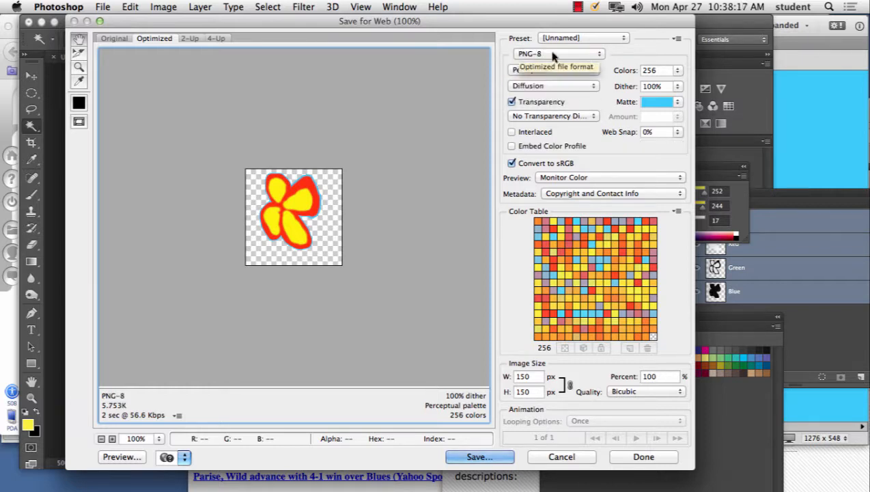
pyautogui.click(552, 54)
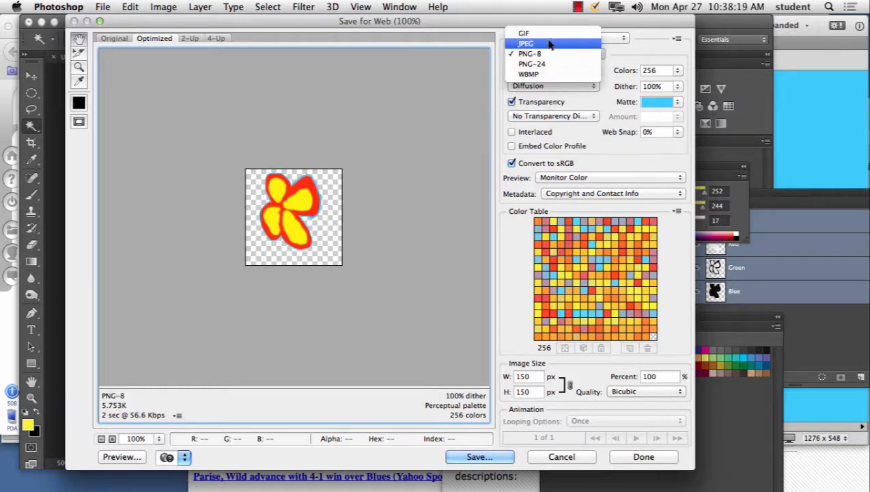
pyautogui.click(550, 43)
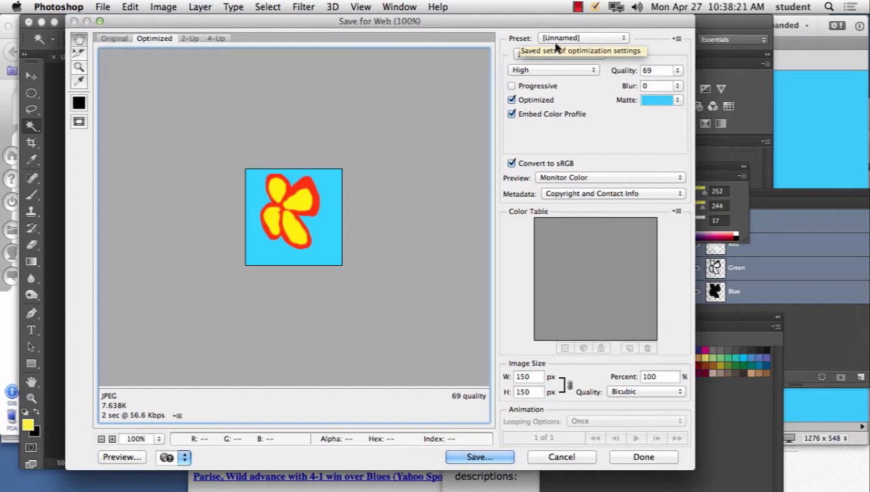
# Step: Compare the flower's PNG-24 and WBMP previews, and leave Save for Web without exporting
pyautogui.click(561, 54)
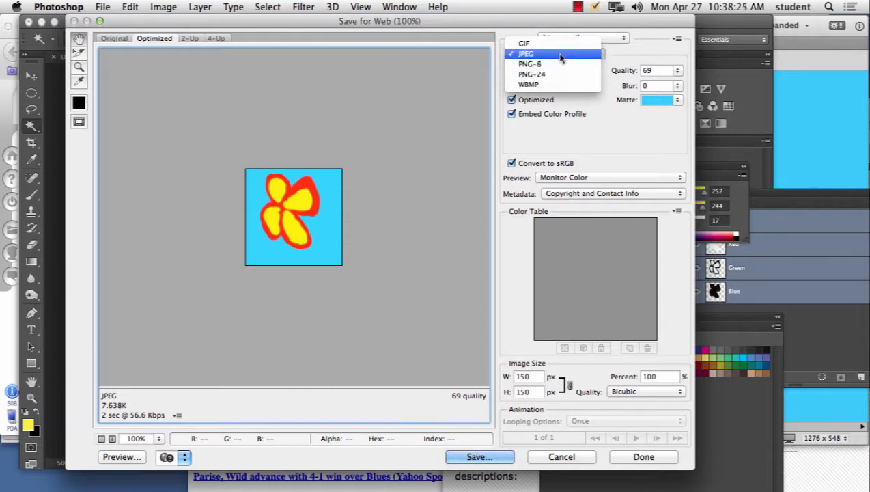
pyautogui.click(559, 75)
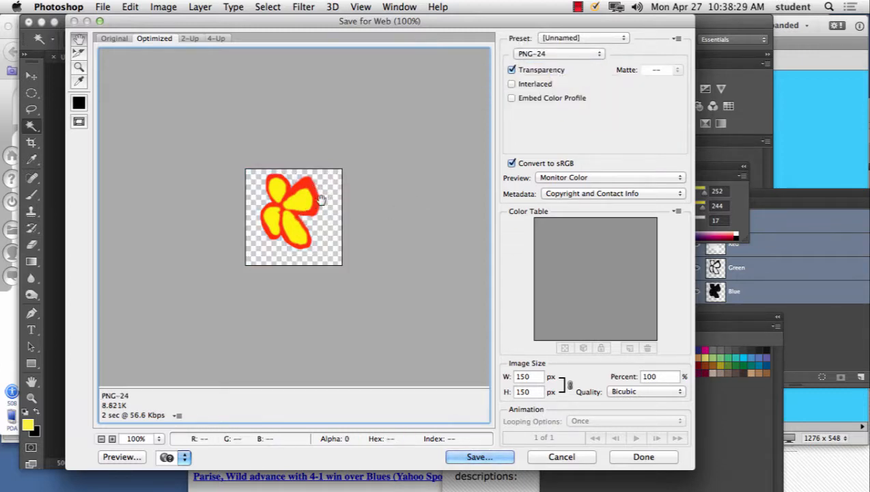
pyautogui.click(558, 53)
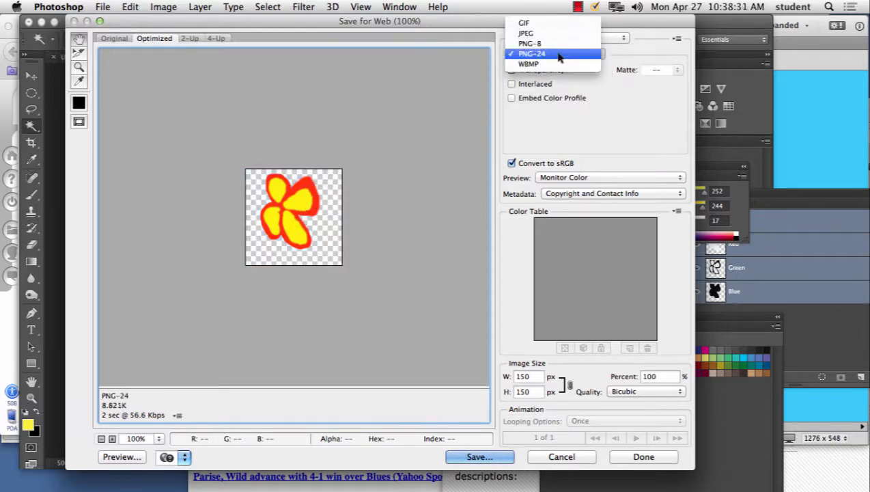
pyautogui.click(558, 65)
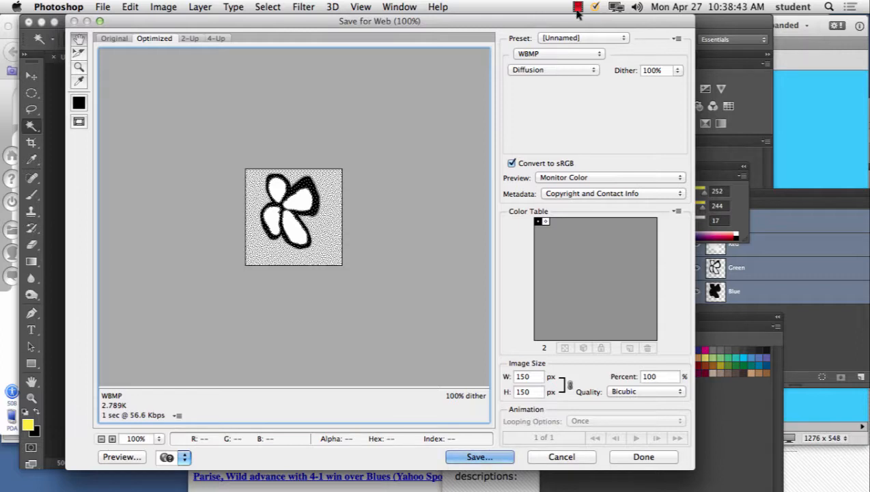
pyautogui.click(555, 54)
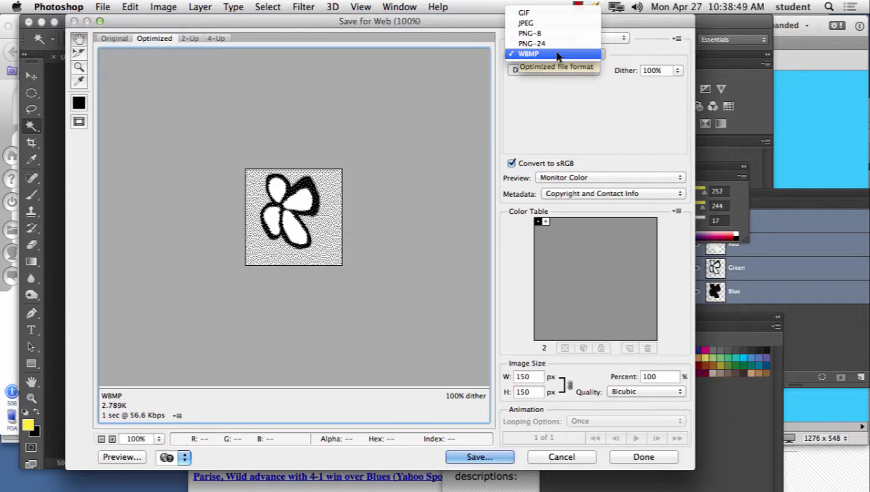
pyautogui.click(556, 43)
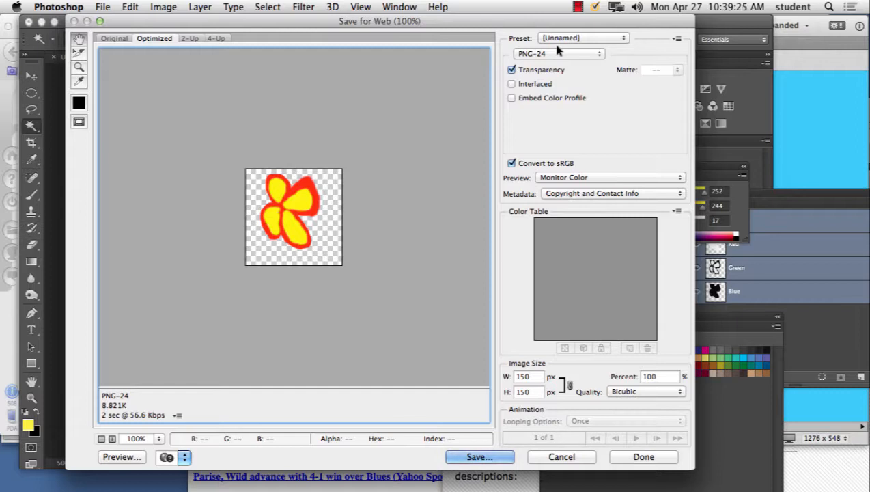
pyautogui.click(593, 54)
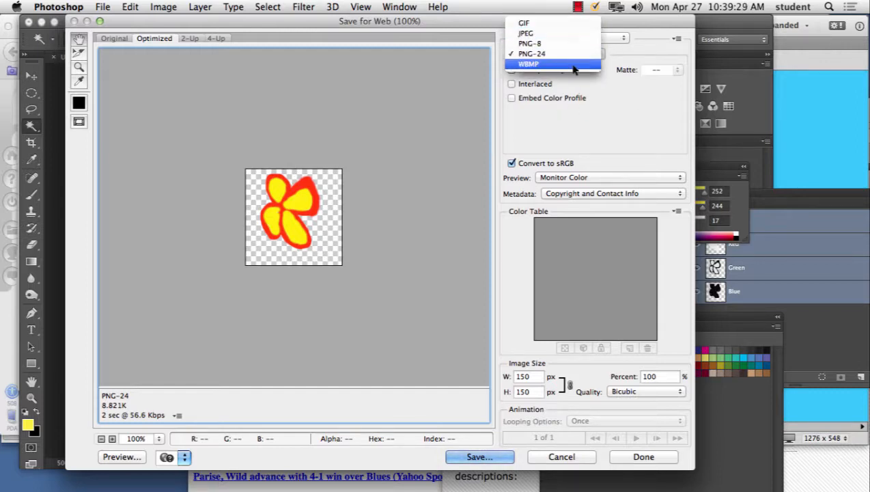
pyautogui.click(654, 56)
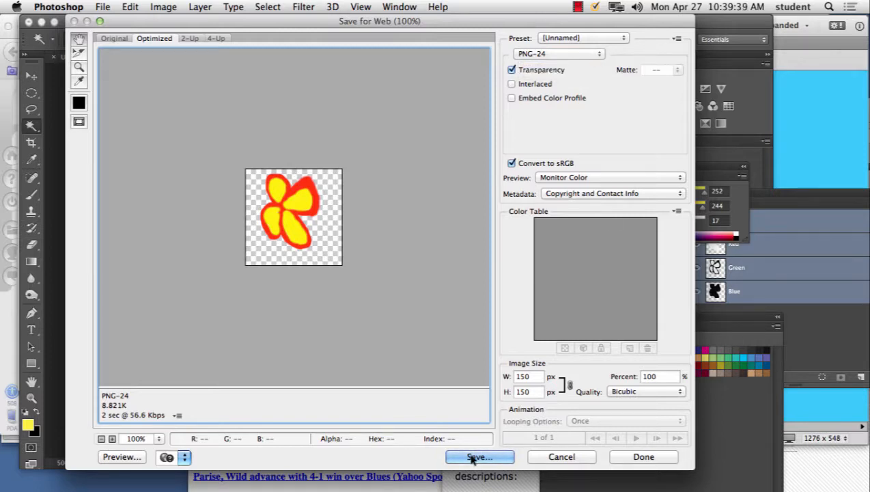
pyautogui.click(556, 457)
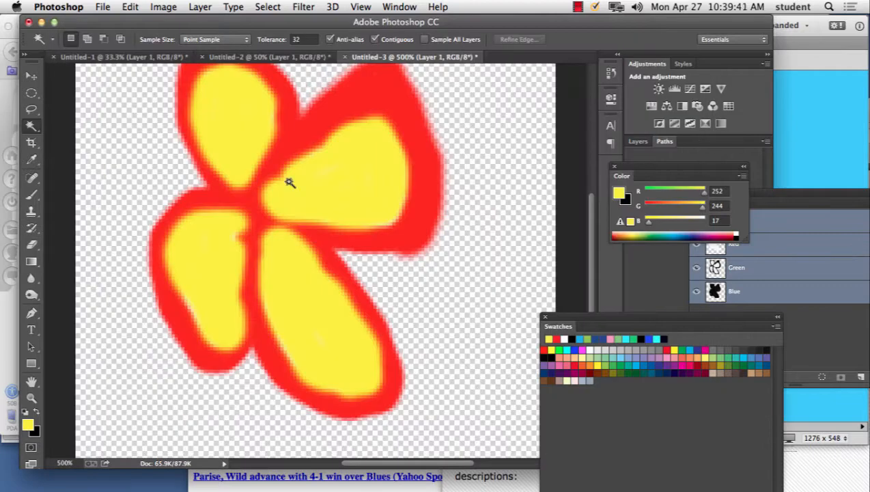
pyautogui.press('super+minus')
pyautogui.press('super+minus')
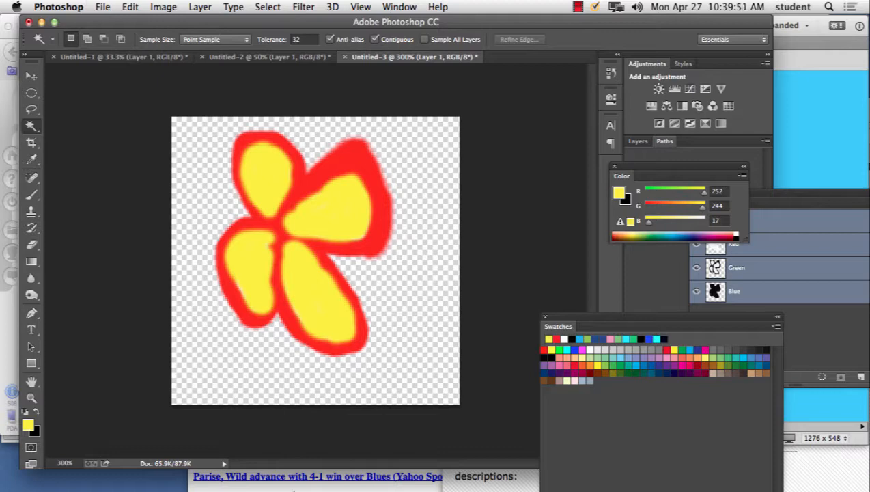
# Step: Switch to Firefox and load vine.co in place of the flower wallpaper page
pyautogui.click(290, 465)
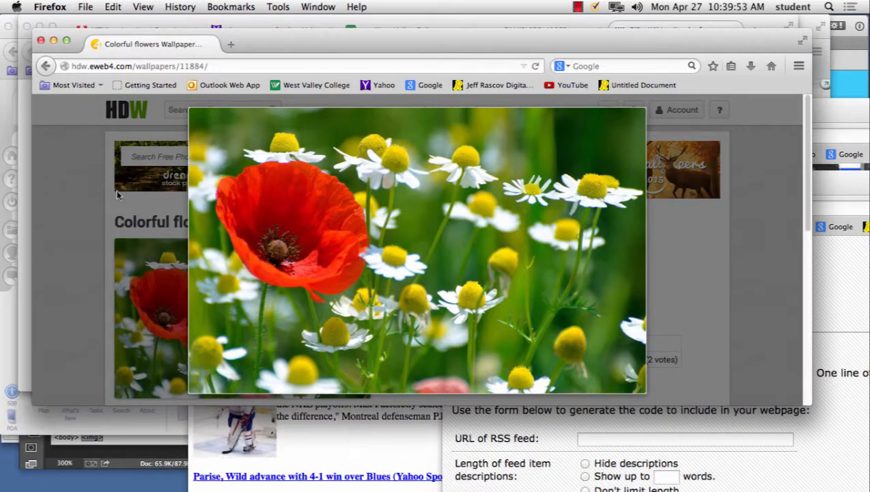
pyautogui.click(216, 64)
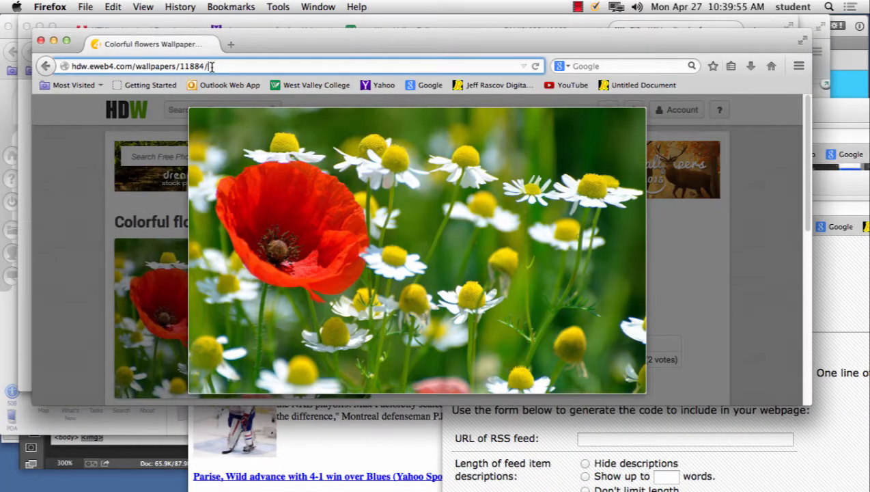
pyautogui.write('vine.co')
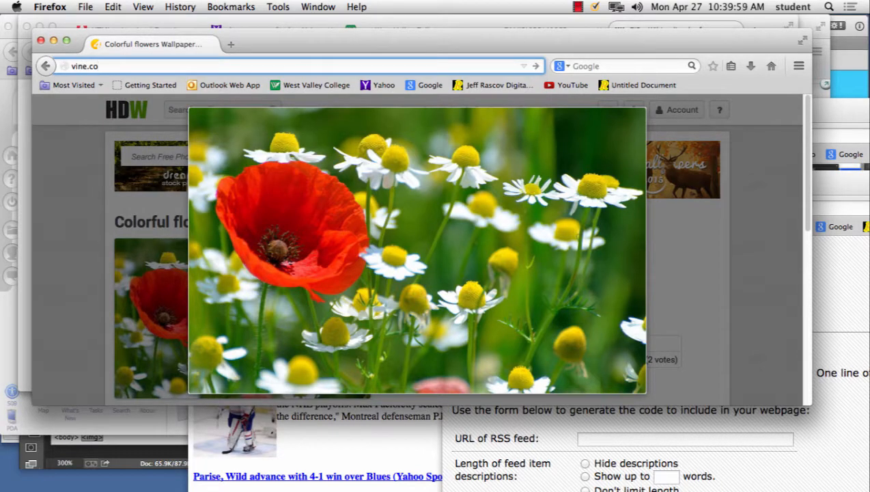
pyautogui.press('Return')
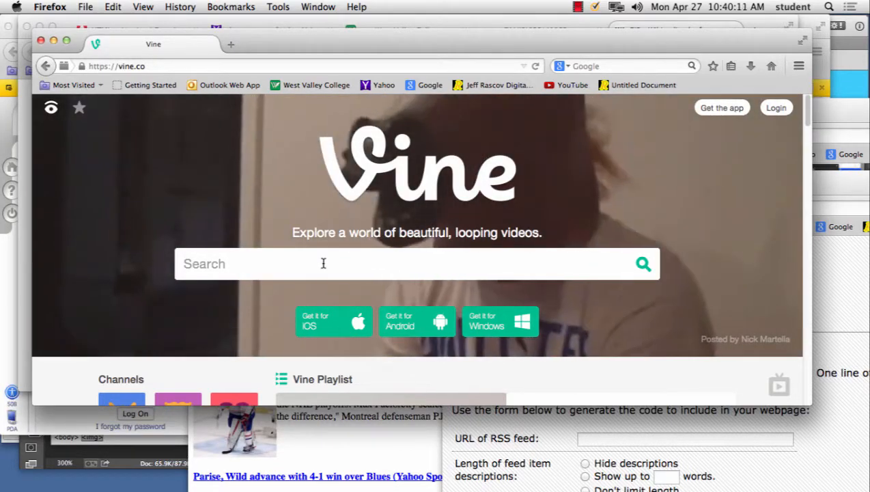
pyautogui.click(324, 264)
pyautogui.press('Return')
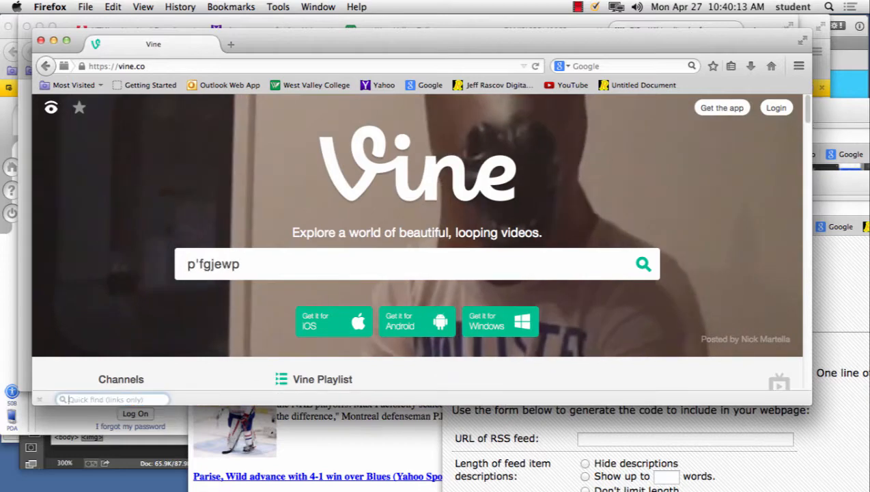
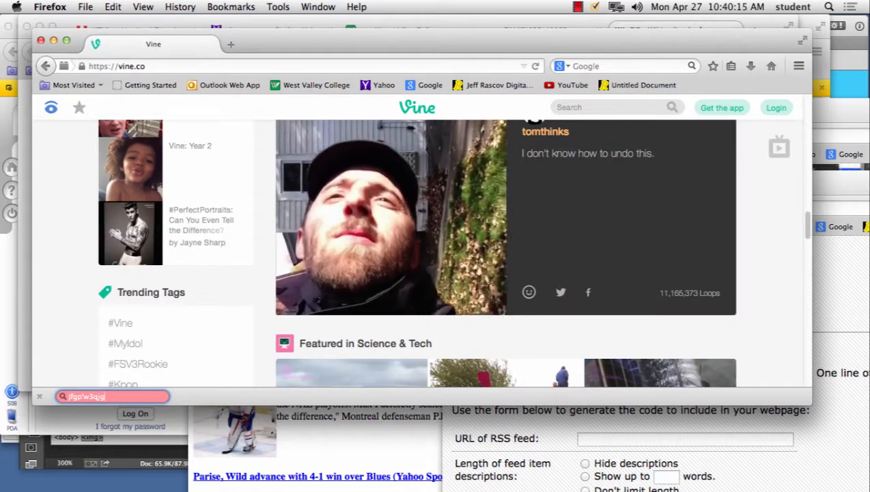
# Step: Search Vine for the instructor's full name and open the matching profile
pyautogui.click(600, 105)
pyautogui.write('jeff')
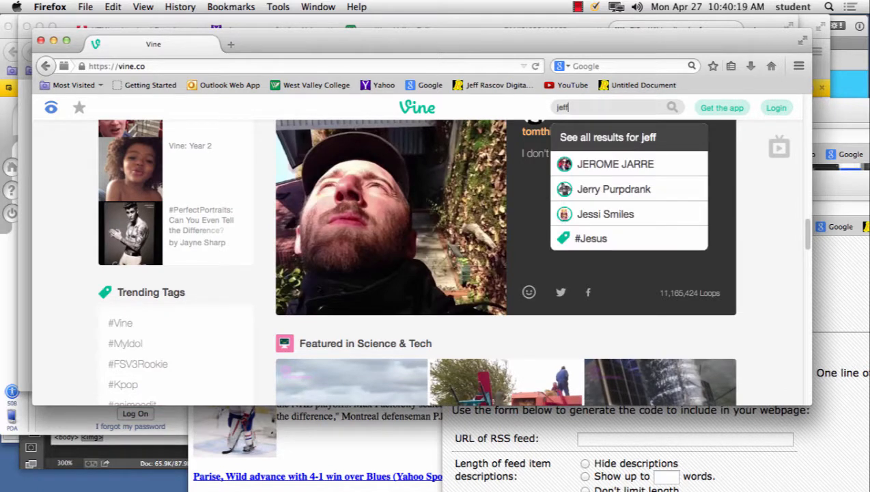
pyautogui.write(' rascov')
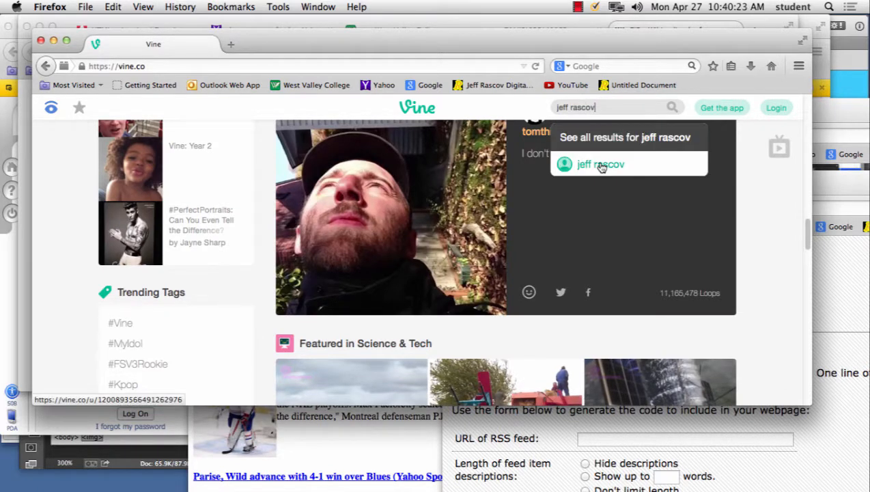
pyautogui.click(600, 165)
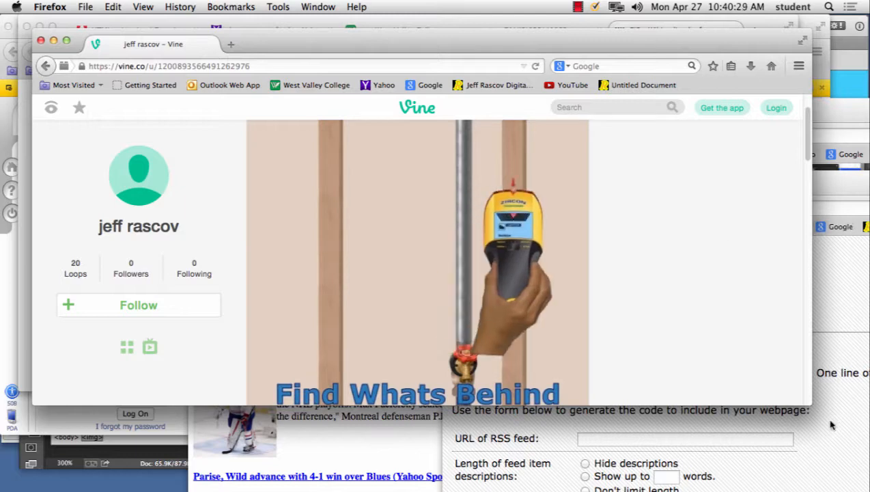
# Step: Enlarge the Vine window to watch the Zircon HD 900 video, close it and switch back to Photoshop
pyautogui.moveTo(810, 403); pyautogui.dragTo(856, 481)
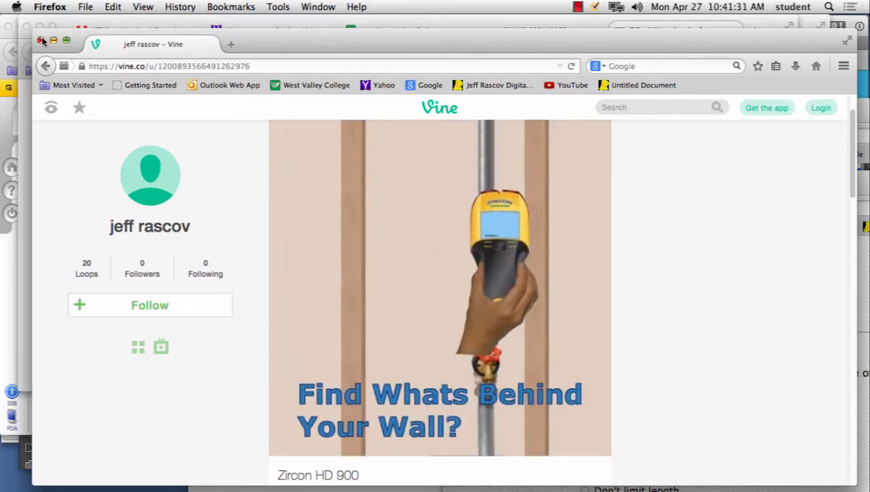
pyautogui.click(41, 40)
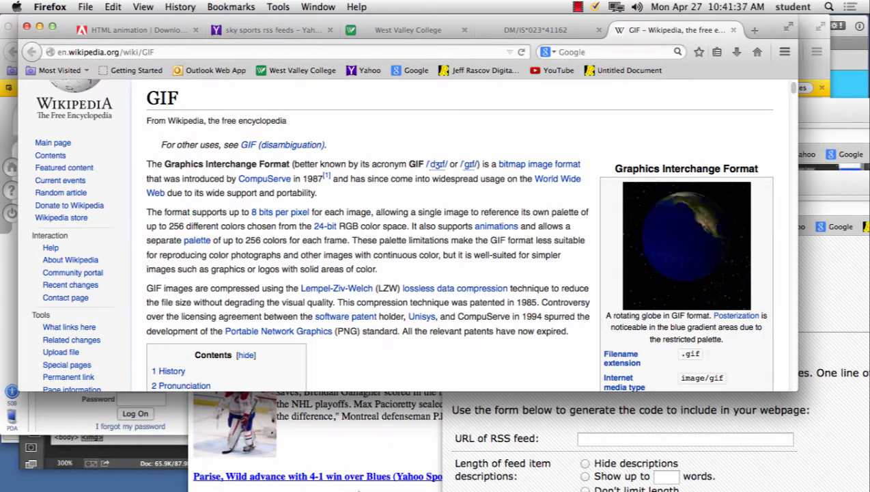
pyautogui.click(462, 467)
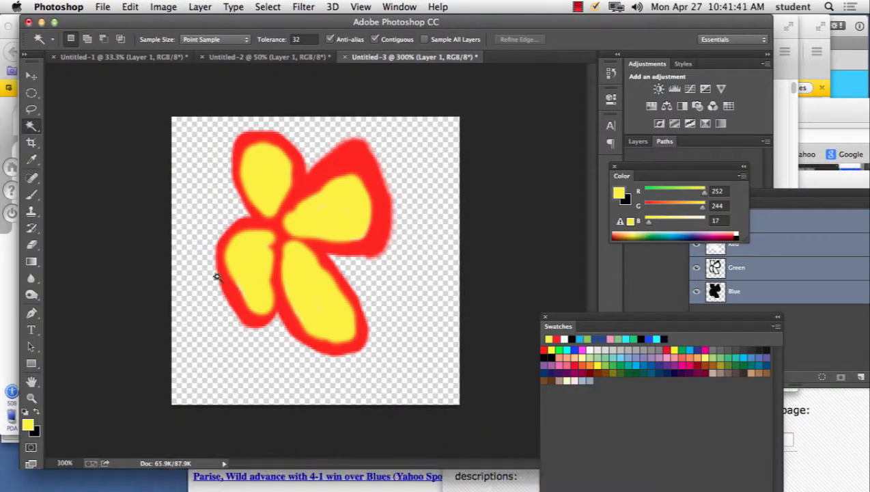
# Step: Create a new document 250 by 250 pixels at 72 pixels/inch with white background contents
pyautogui.click(110, 6)
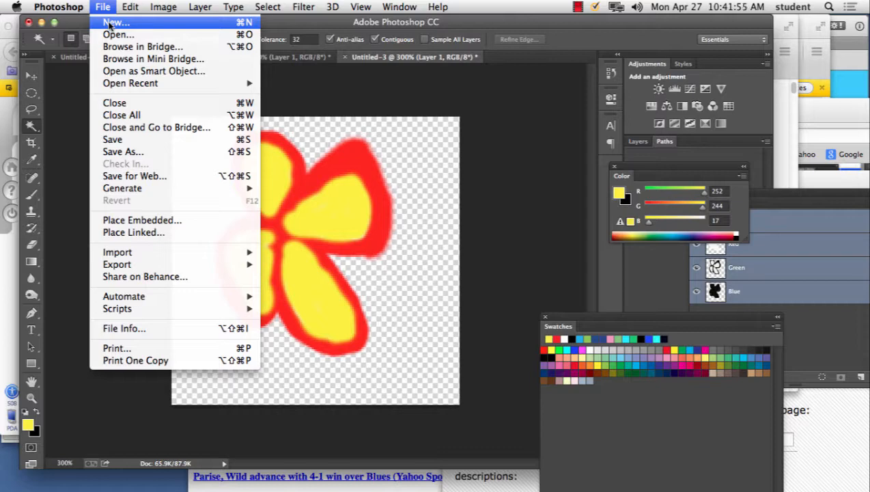
pyautogui.click(109, 24)
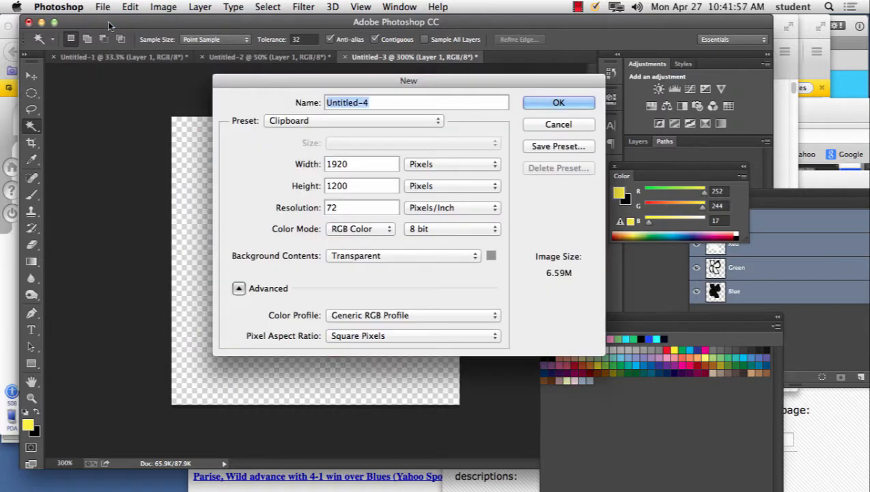
pyautogui.click(362, 165)
pyautogui.doubleClick(362, 165)
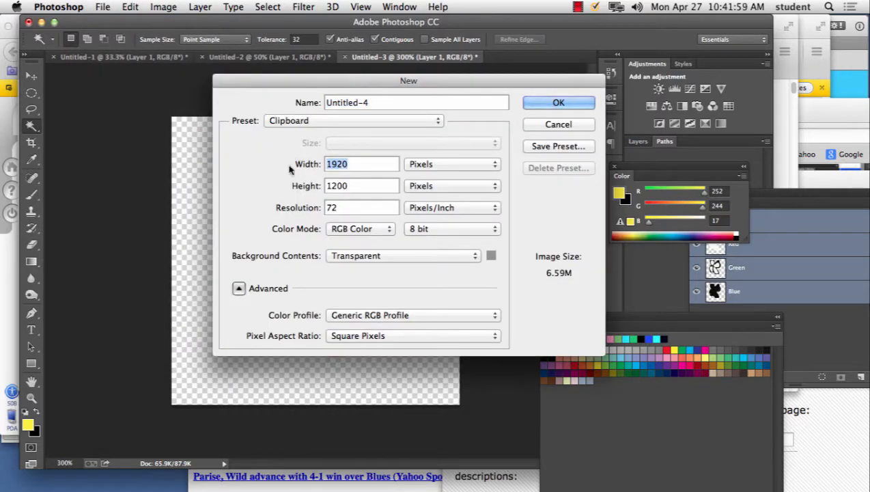
pyautogui.press('BackSpace')
pyautogui.write('250')
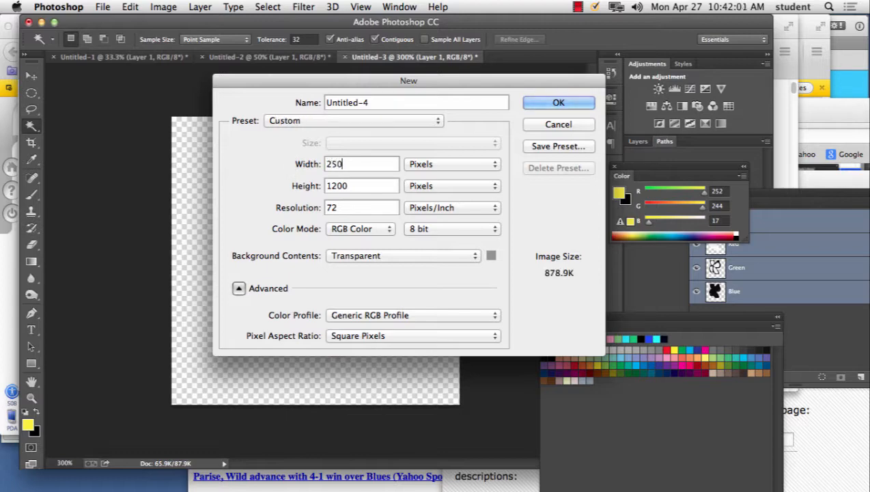
pyautogui.press('Tab')
pyautogui.write('250')
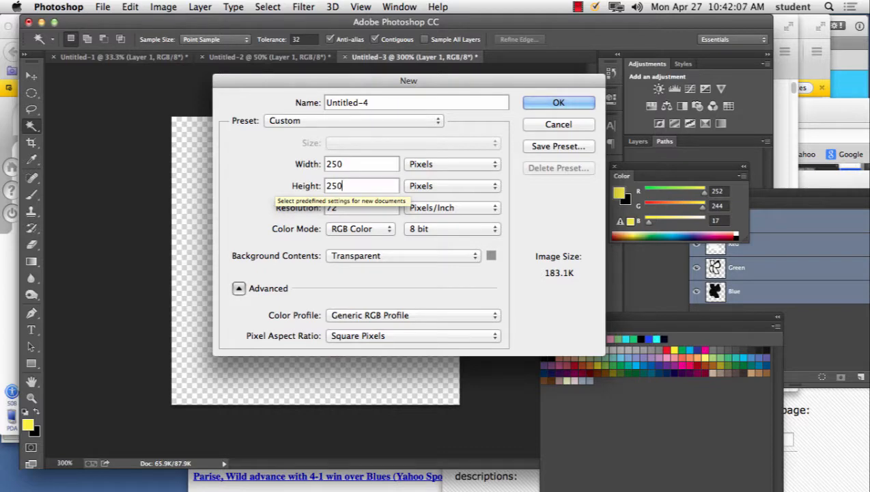
pyautogui.press('Tab')
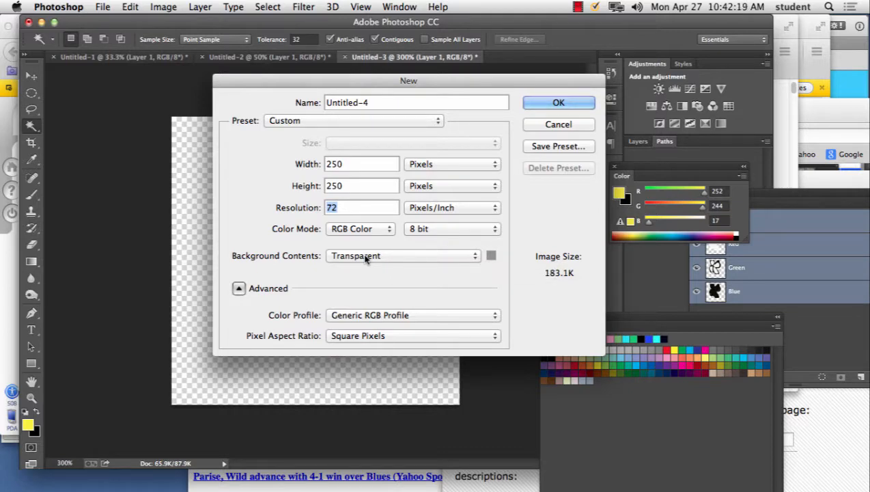
pyautogui.click(365, 257)
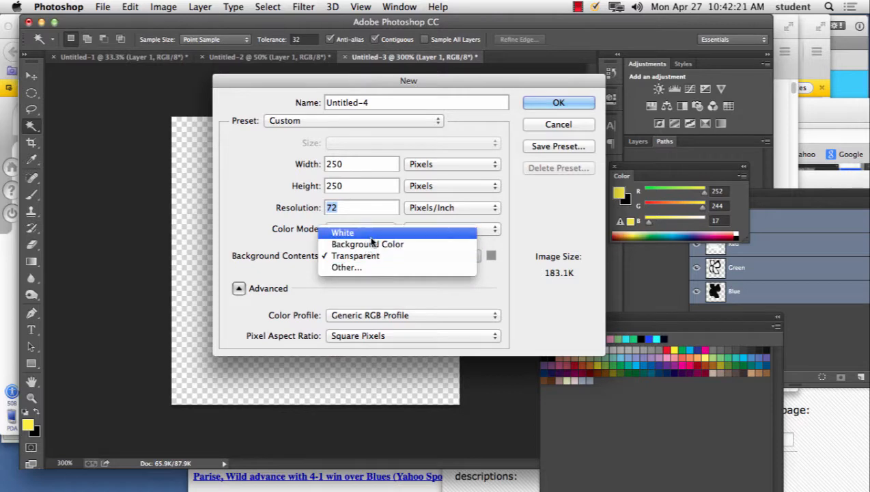
pyautogui.click(372, 234)
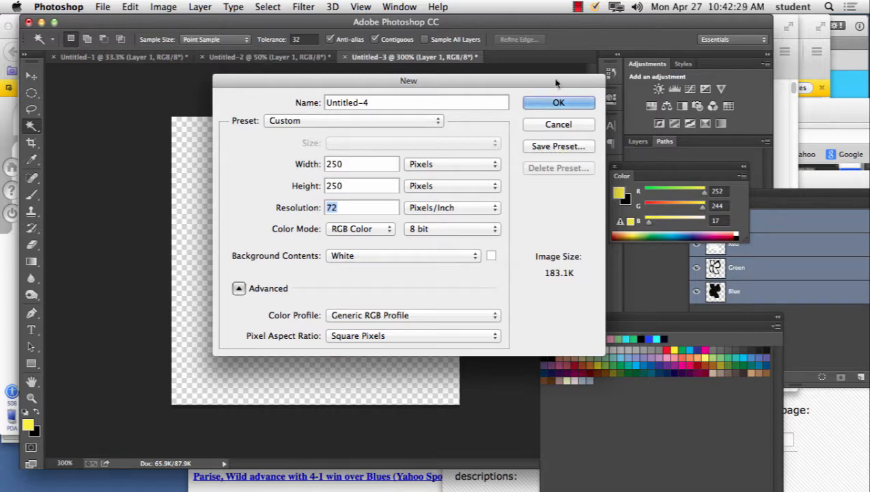
pyautogui.click(557, 102)
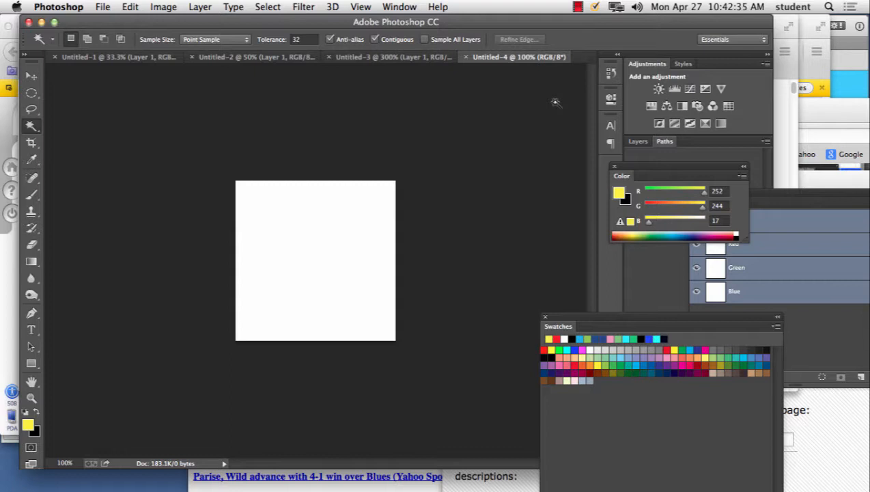
# Step: Switch to Firefox, load msn.com in place of the GIF article and reload it to view the banner ad
pyautogui.moveTo(328, 481)
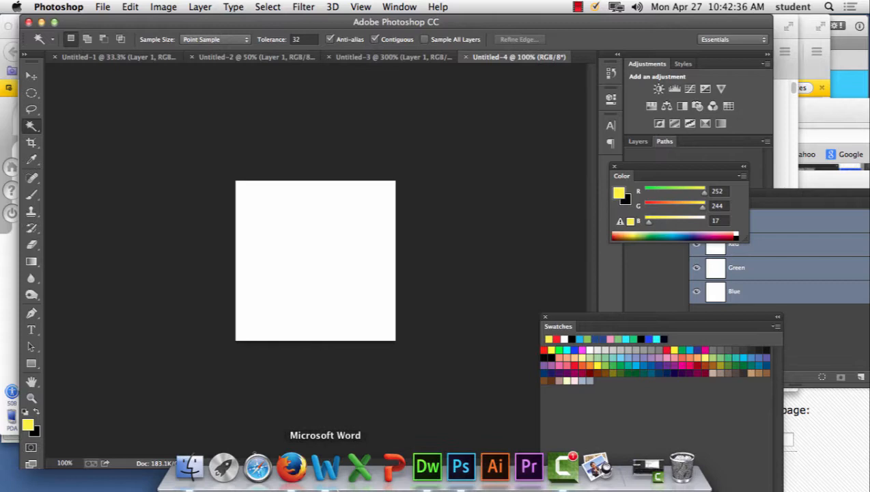
pyautogui.click(292, 467)
pyautogui.click(164, 53)
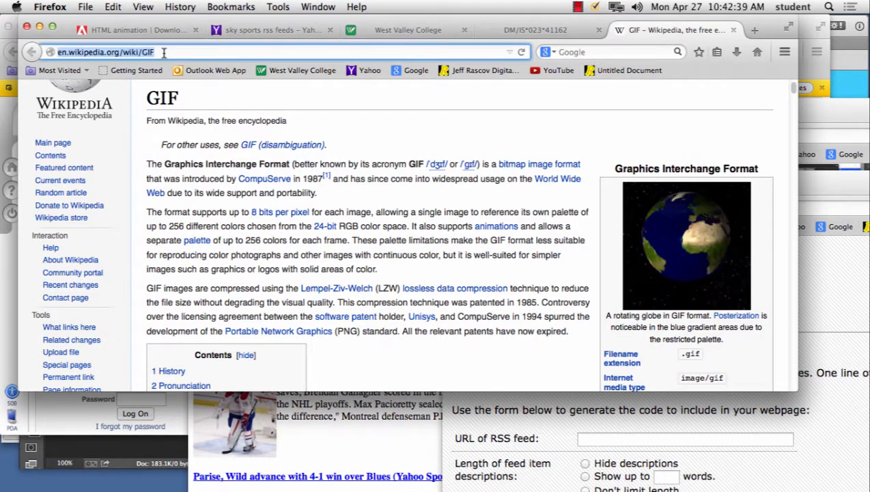
pyautogui.write('msn')
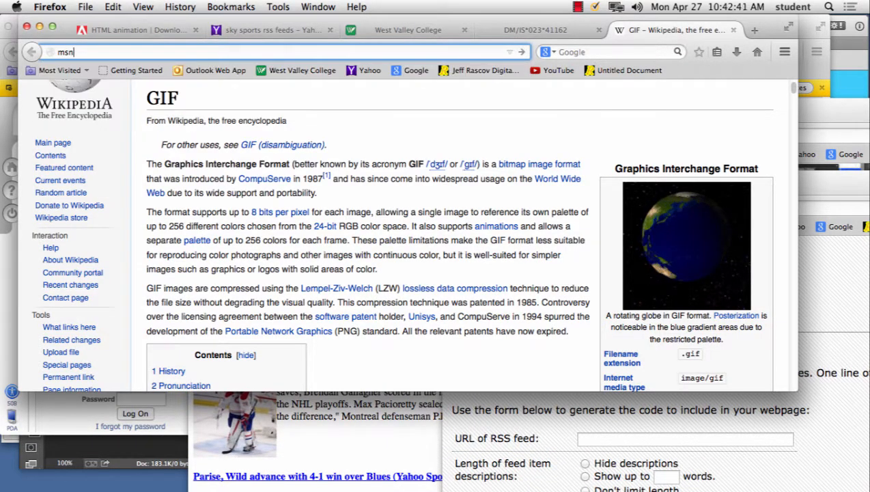
pyautogui.write('.com')
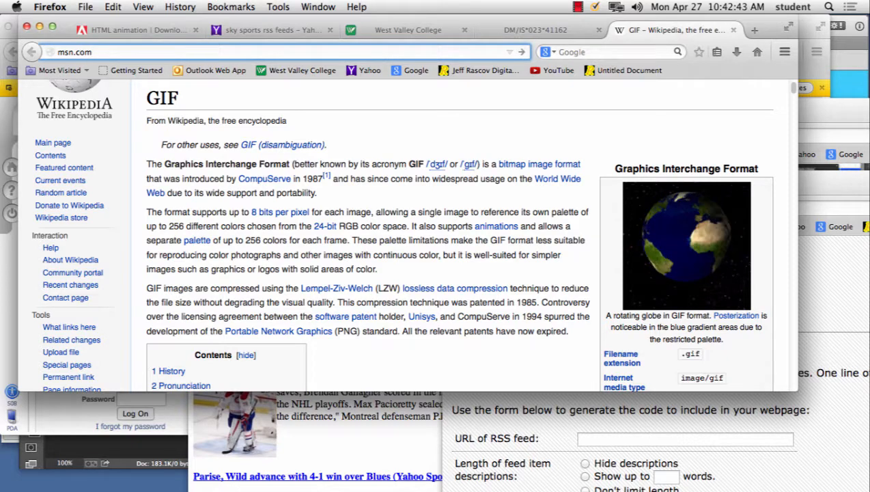
pyautogui.press('Return')
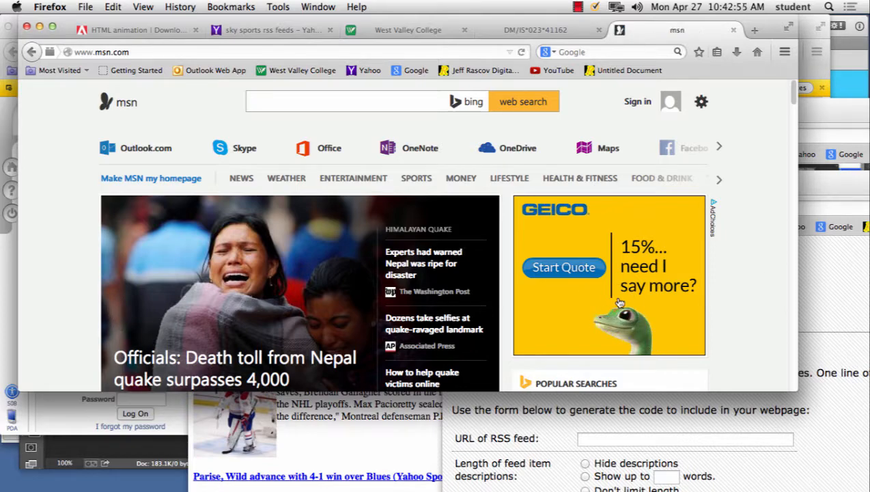
pyautogui.click(521, 52)
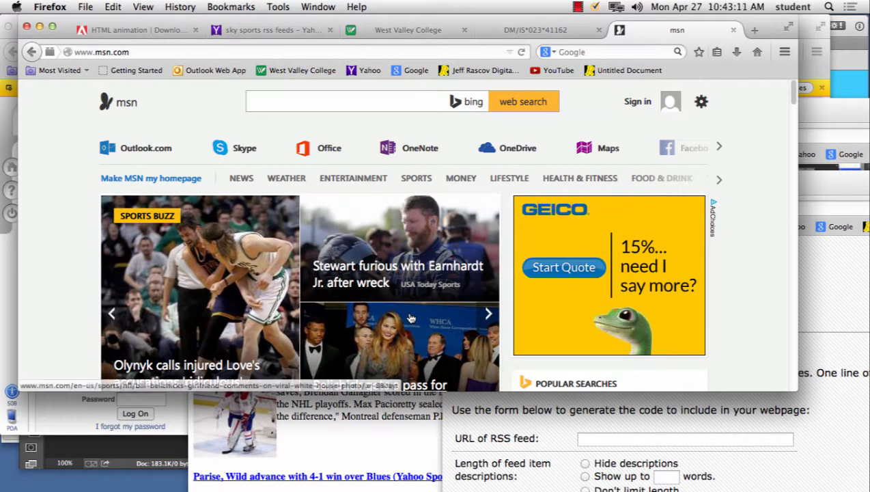
# Step: Return to Photoshop, float the Layers panel beside the blank canvas and move the Swatches panel clear of the workspace
pyautogui.moveTo(171, 425)
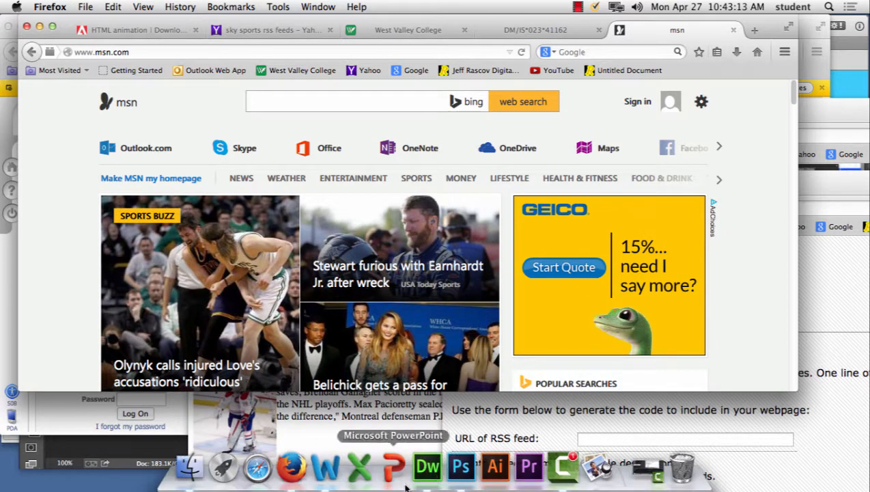
pyautogui.click(461, 467)
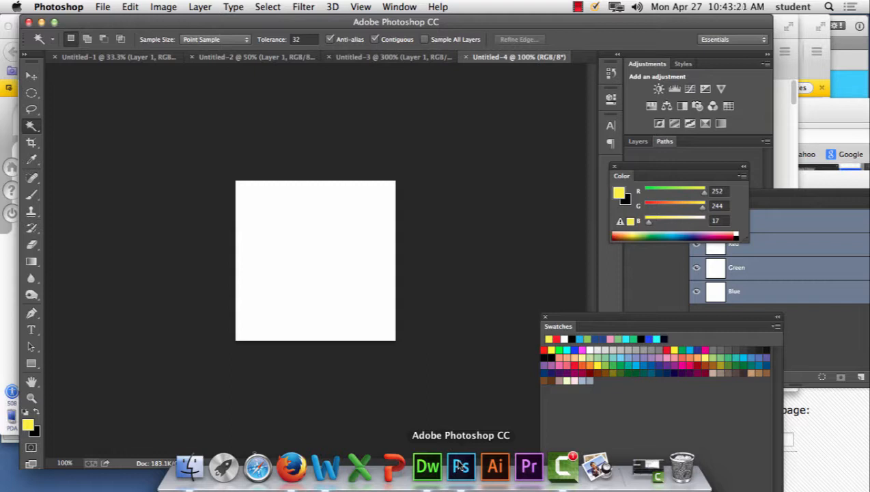
pyautogui.click(391, 7)
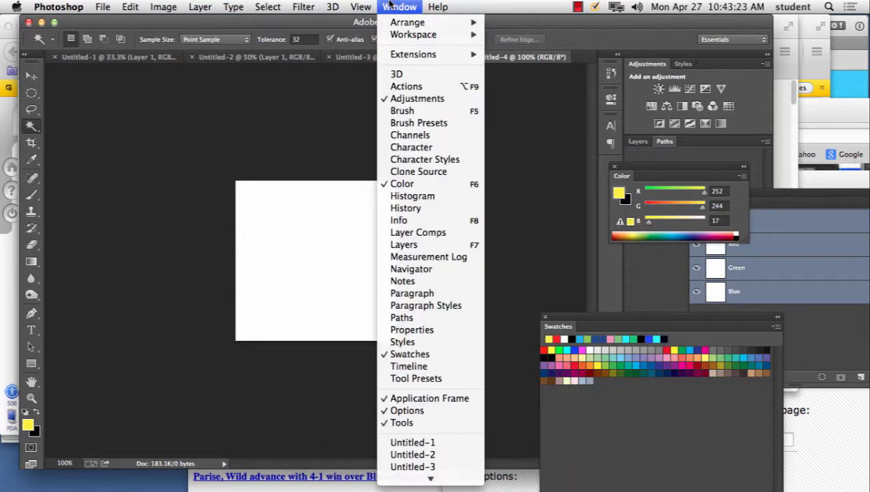
pyautogui.click(438, 246)
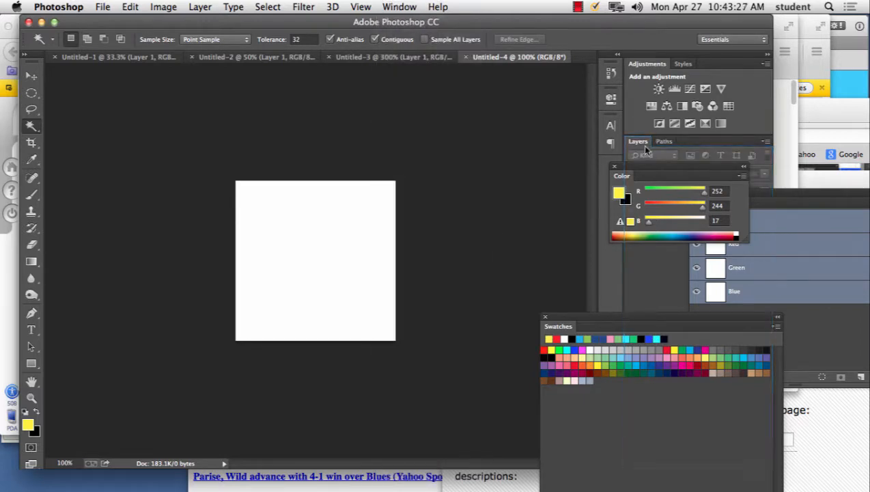
pyautogui.moveTo(637, 141); pyautogui.dragTo(437, 96)
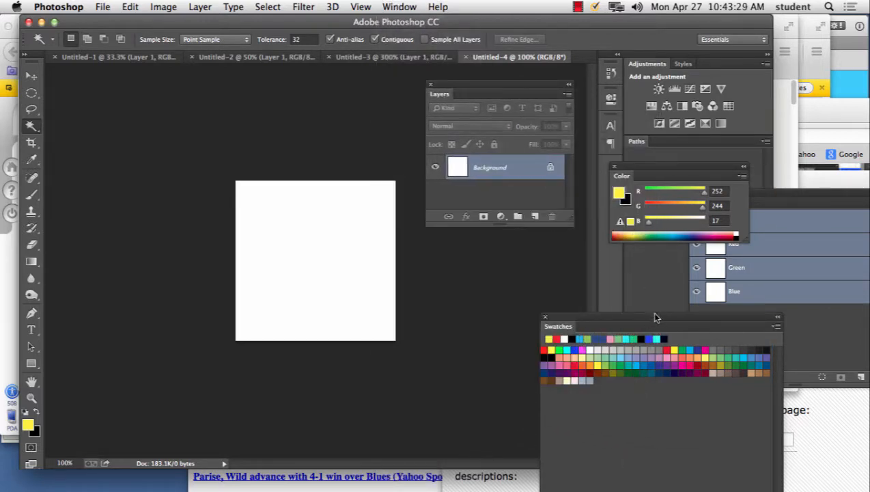
pyautogui.moveTo(654, 317); pyautogui.dragTo(718, 262)
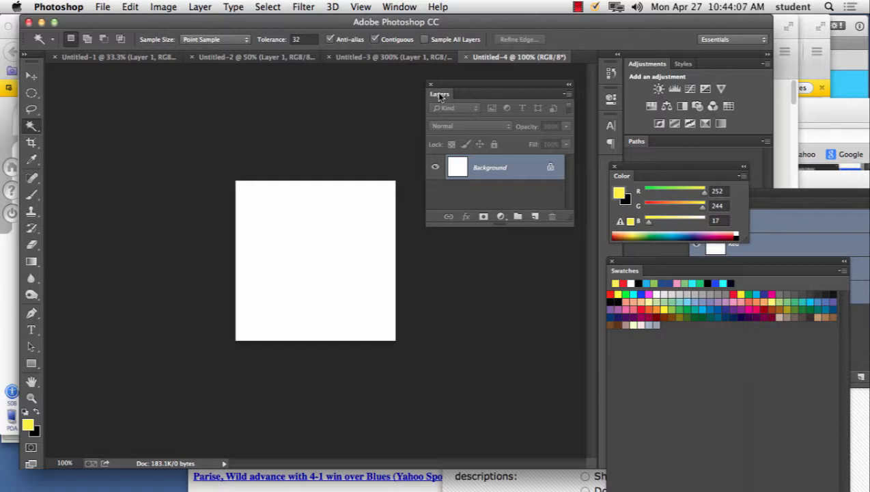
# Step: Load msn.com in the YouTube Firefox window and reposition the window to examine the full GEICO ad
pyautogui.click(816, 109)
pyautogui.moveTo(819, 107); pyautogui.dragTo(489, 57)
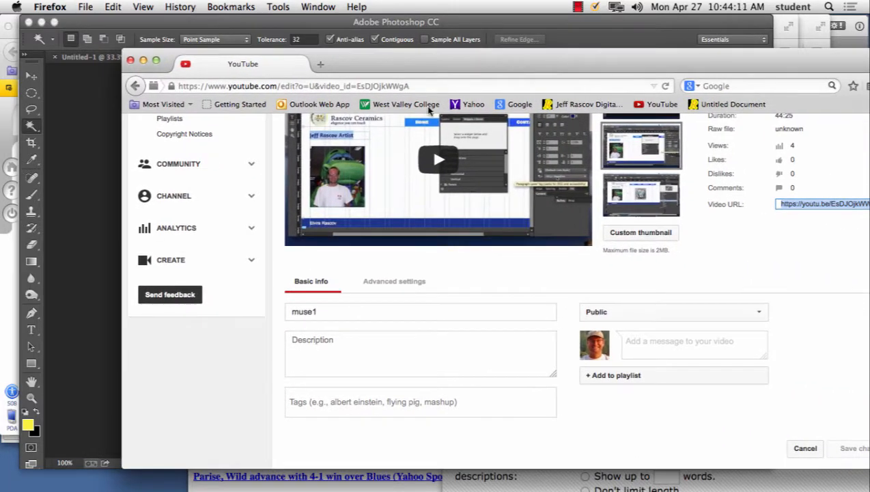
pyautogui.click(447, 86)
pyautogui.write('msn.')
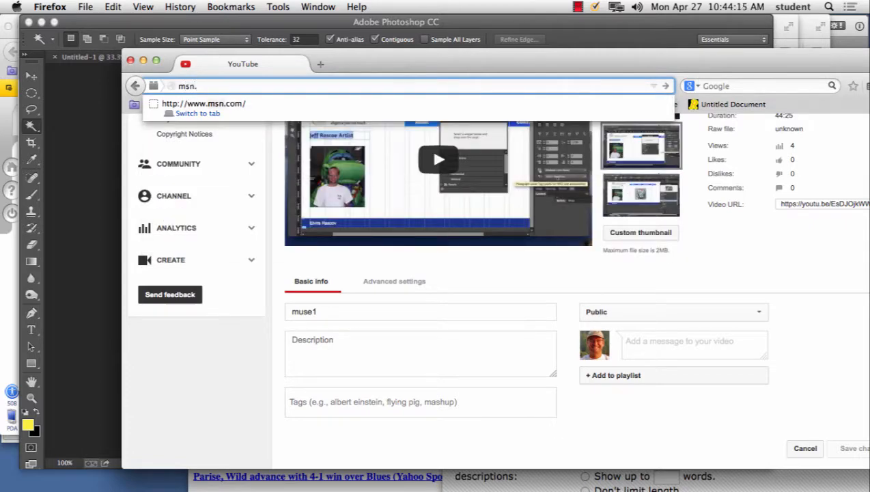
pyautogui.write('com')
pyautogui.press('Return')
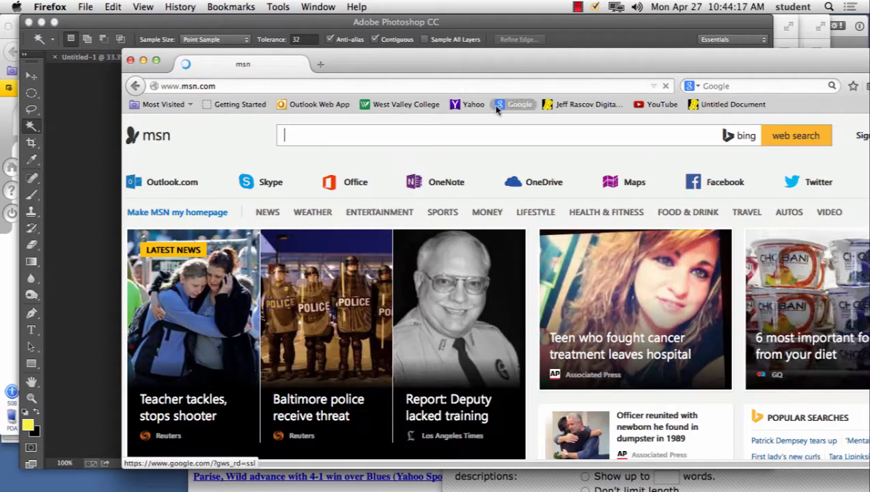
pyautogui.moveTo(538, 60); pyautogui.dragTo(480, 32)
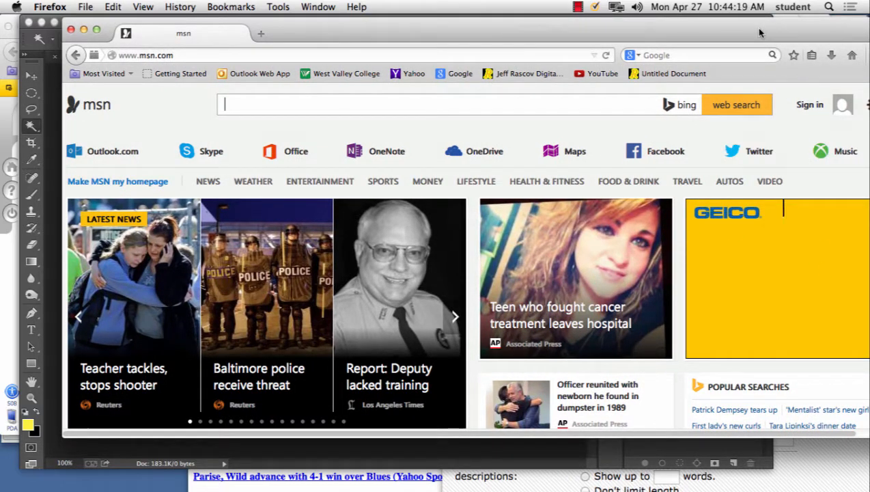
pyautogui.moveTo(756, 28); pyautogui.dragTo(646, 29)
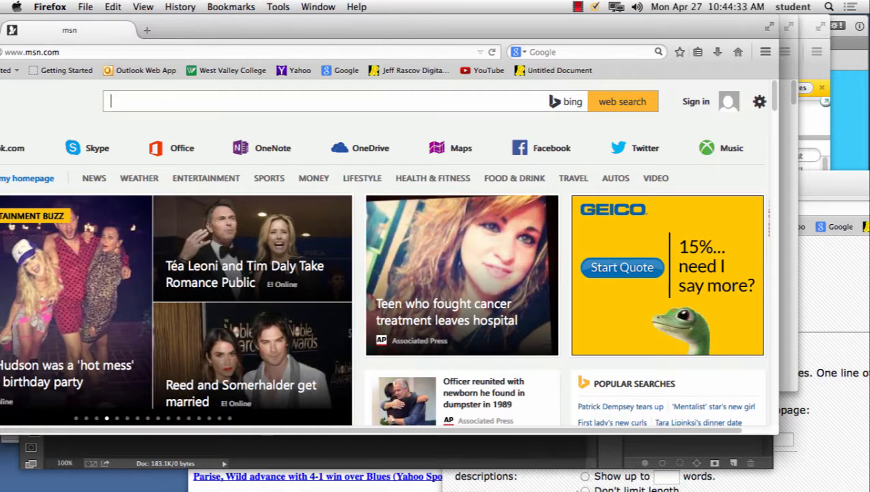
# Step: Return to Photoshop, add a new layer above the Background and name it "geko"
pyautogui.click(464, 470)
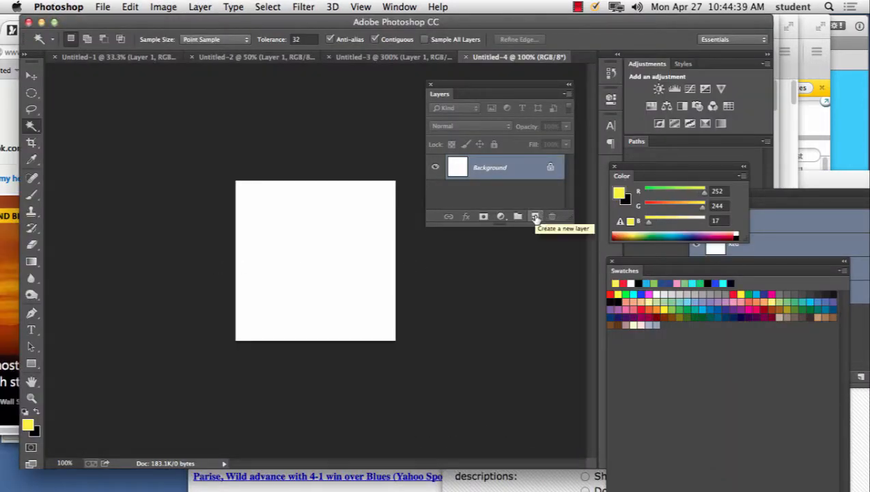
pyautogui.click(535, 216)
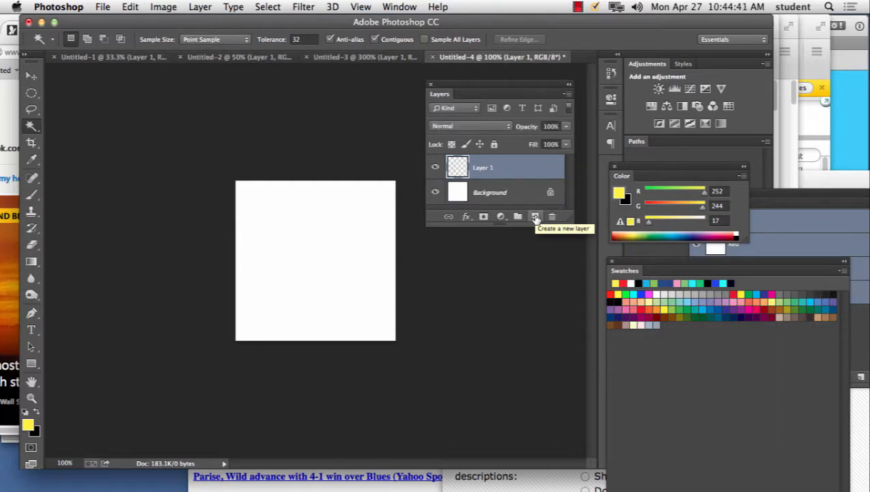
pyautogui.doubleClick(490, 169)
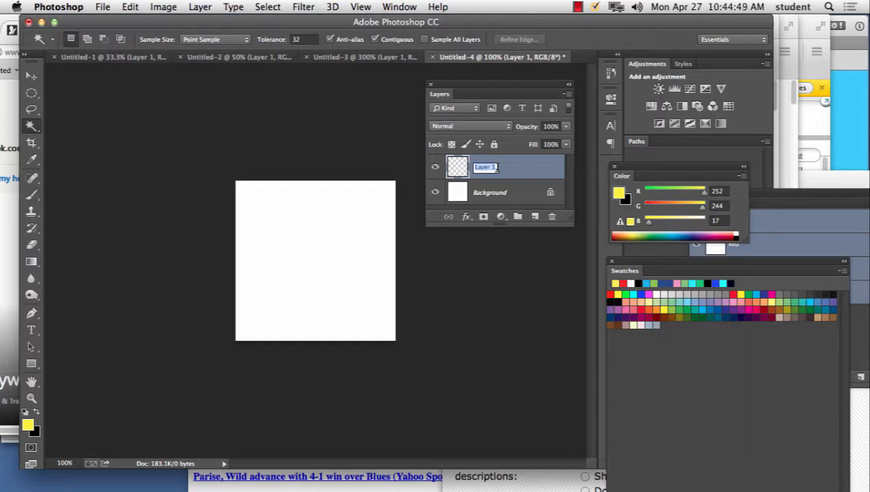
pyautogui.write('s')
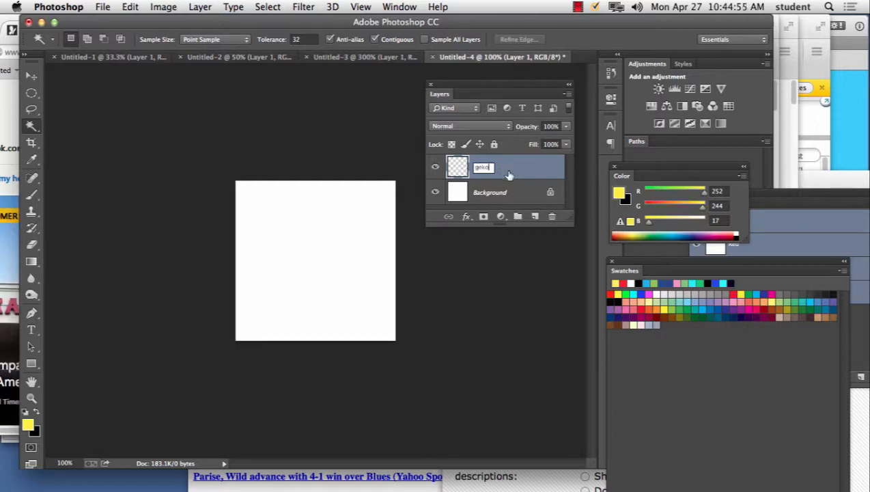
pyautogui.press('Return')
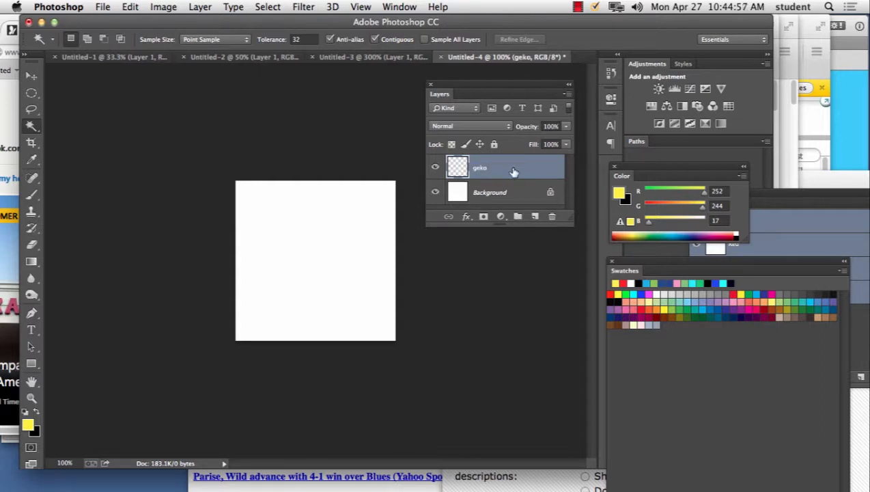
# Step: Brush a green gecko head and neck with a pointed crest onto the geko layer, using the green swatch (52, 173, 101)
pyautogui.click(32, 195)
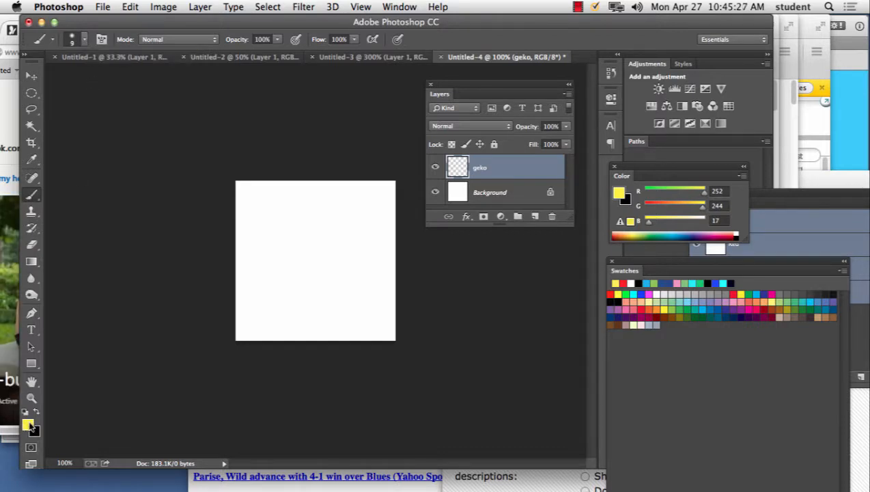
pyautogui.click(794, 302)
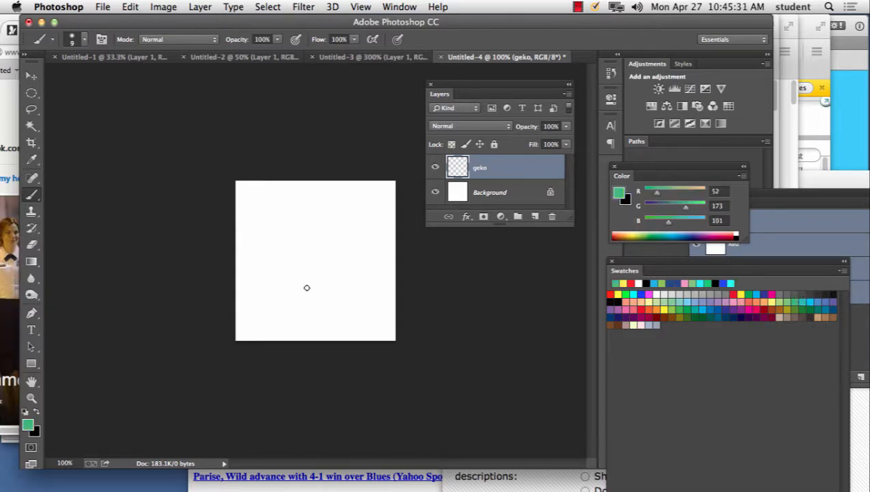
pyautogui.moveTo(324, 261)
pyautogui.mouseDown()
pyautogui.moveTo(299, 268)
pyautogui.moveTo(308, 281)
pyautogui.moveTo(332, 282)
pyautogui.moveTo(334, 304)
pyautogui.moveTo(316, 338)
pyautogui.moveTo(350, 337)
pyautogui.moveTo(359, 276)
pyautogui.moveTo(347, 258)
pyautogui.moveTo(327, 260)
pyautogui.moveTo(326, 271)
pyautogui.moveTo(350, 284)
pyautogui.moveTo(344, 316)
pyautogui.moveTo(327, 324)
pyautogui.moveTo(347, 329)
pyautogui.moveTo(347, 292)
pyautogui.mouseUp()
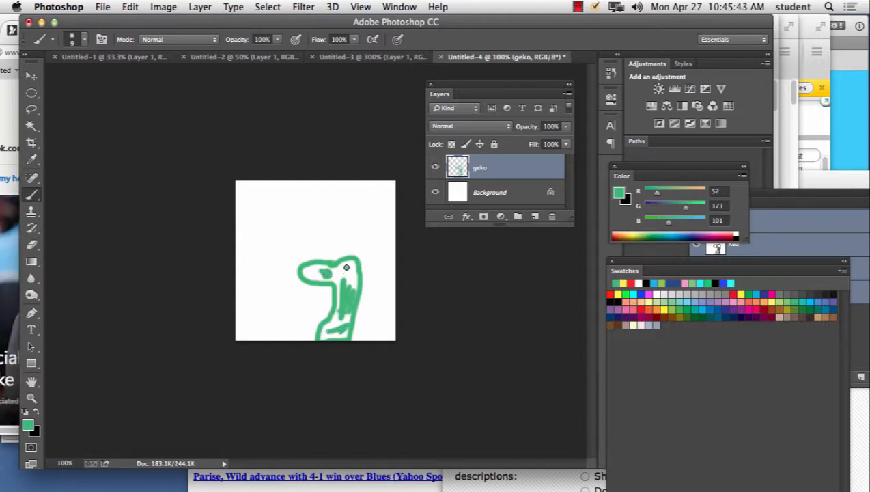
pyautogui.moveTo(349, 255)
pyautogui.mouseDown()
pyautogui.moveTo(360, 238)
pyautogui.moveTo(355, 271)
pyautogui.mouseUp()
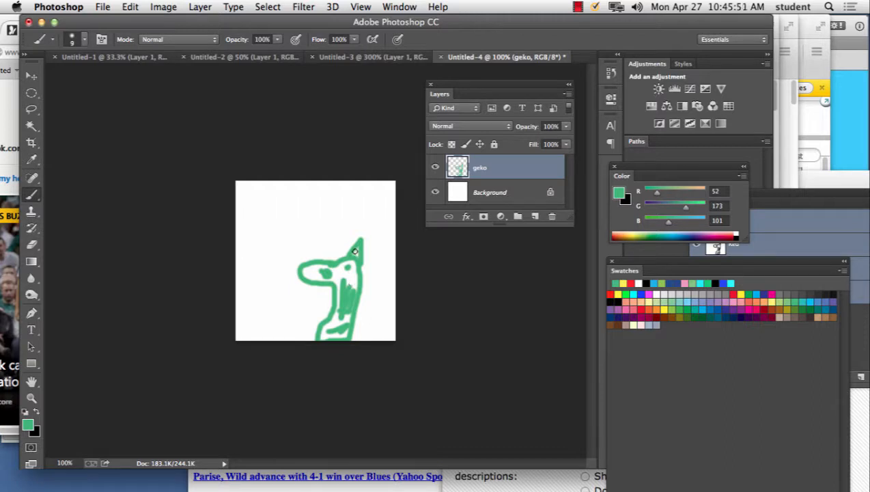
# Step: Dab a green nostril on the gecko's snout and brush a forked tongue below it in pink-red (230, 0, 73)
pyautogui.click(310, 271)
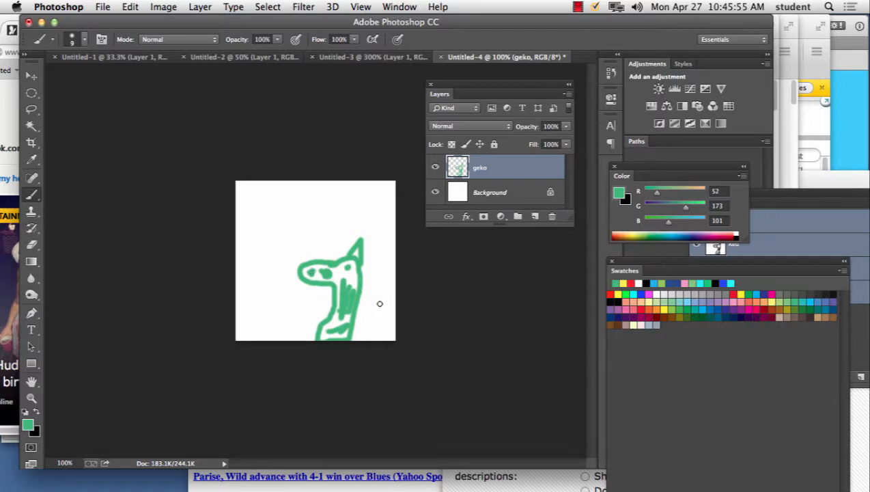
pyautogui.click(753, 309)
pyautogui.moveTo(326, 285)
pyautogui.mouseDown()
pyautogui.moveTo(307, 293)
pyautogui.moveTo(324, 287)
pyautogui.moveTo(318, 301)
pyautogui.mouseUp()
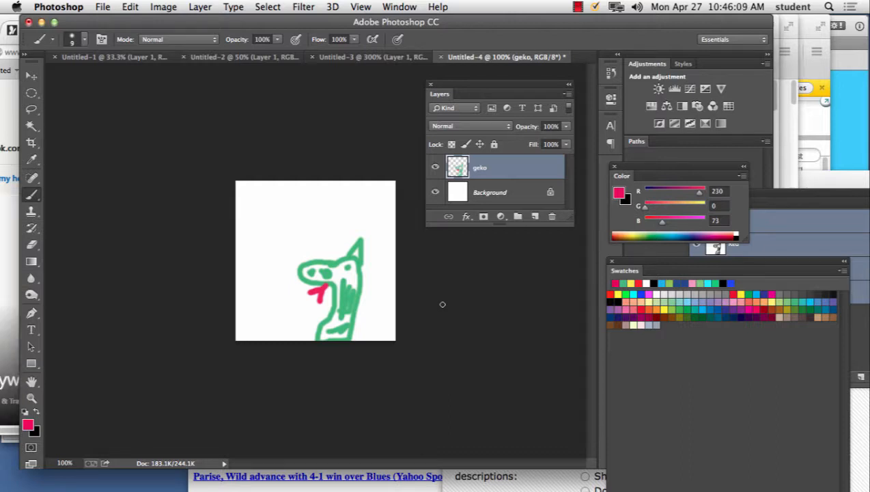
# Step: Add the text "GEGO" near the canvas's upper-left corner in pink-red 48 pt Marker Felt Wide
pyautogui.click(31, 331)
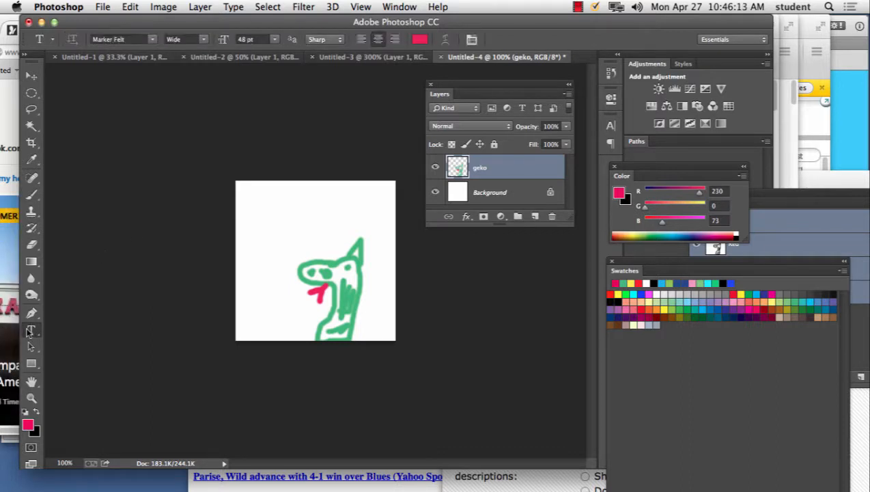
pyautogui.click(267, 200)
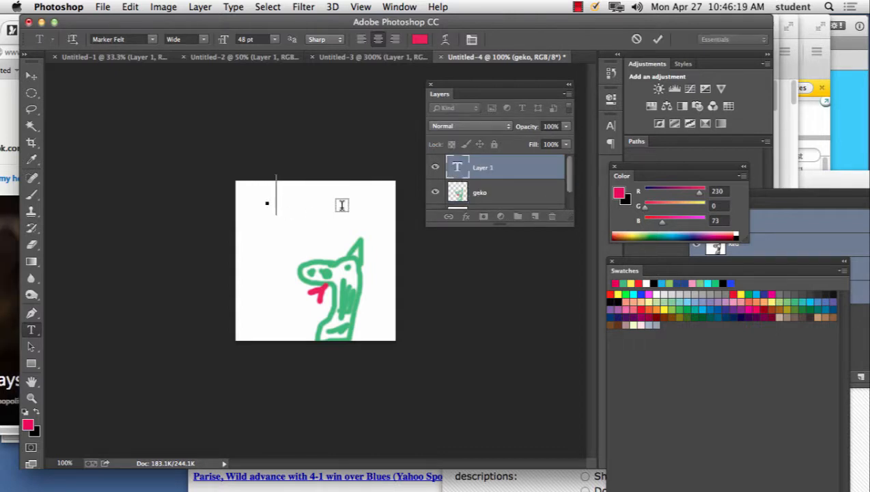
pyautogui.write('GE')
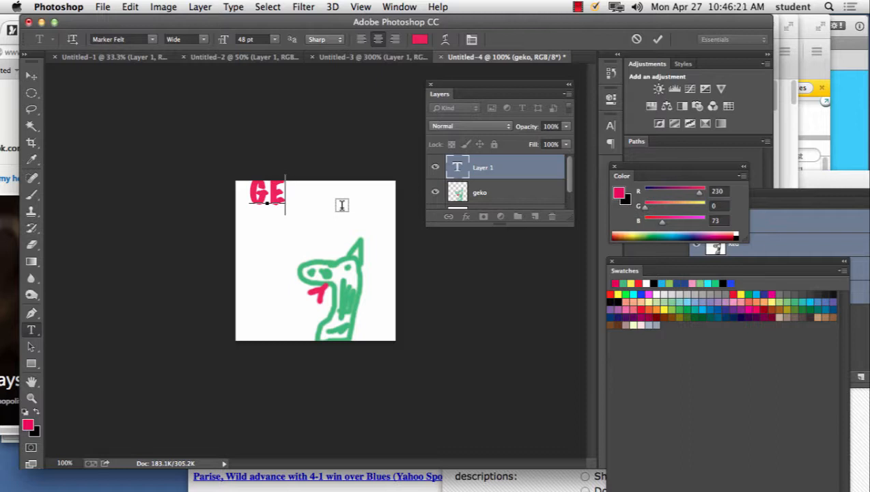
pyautogui.write('CO')
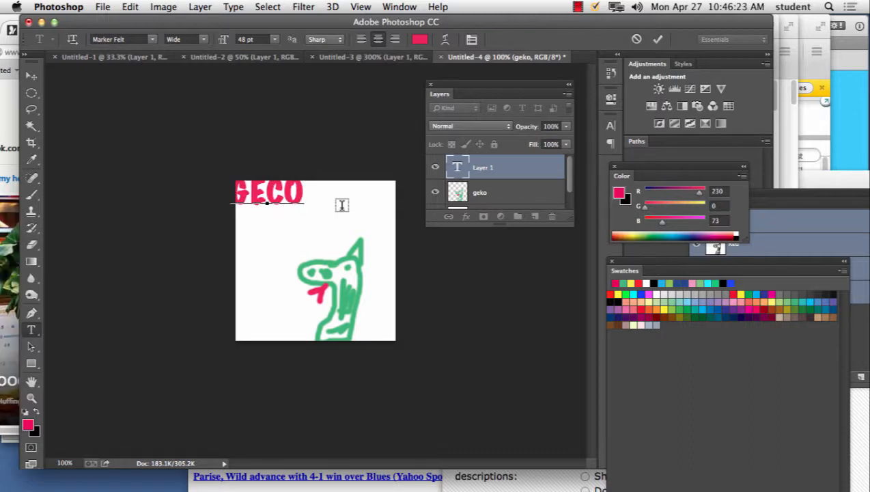
pyautogui.press('BackSpace')
pyautogui.press('BackSpace')
pyautogui.write('GO')
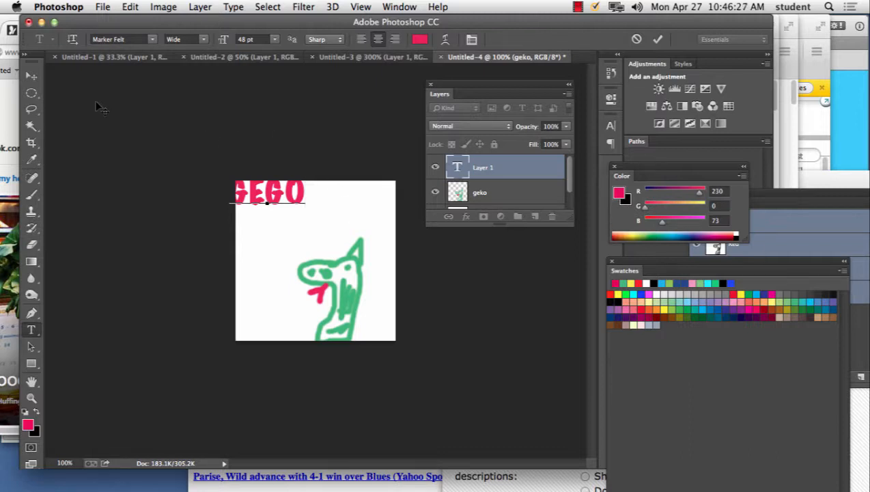
# Step: Move the GEGO text fully inside the canvas's upper-left corner and shift the gecko drawing slightly to the right
pyautogui.click(31, 75)
pyautogui.moveTo(280, 201); pyautogui.dragTo(299, 215)
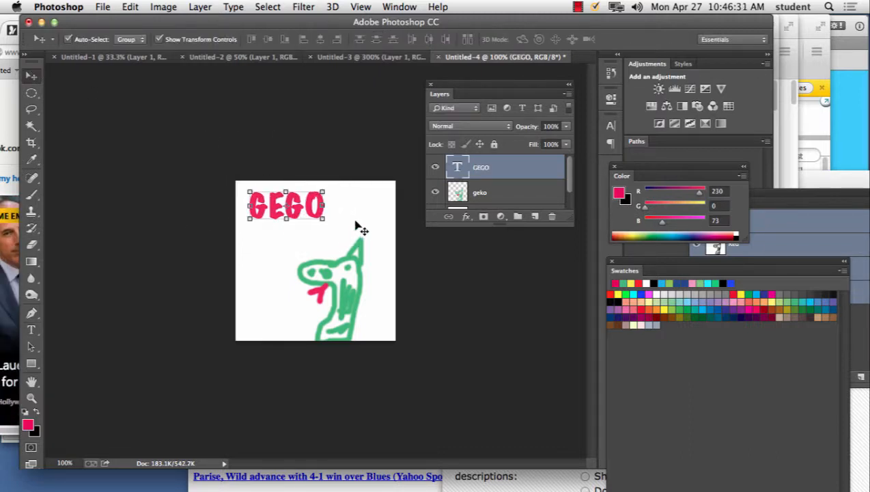
pyautogui.press('Up')
pyautogui.press('Up')
pyautogui.press('Up')
pyautogui.press('Up')
pyautogui.press('Up')
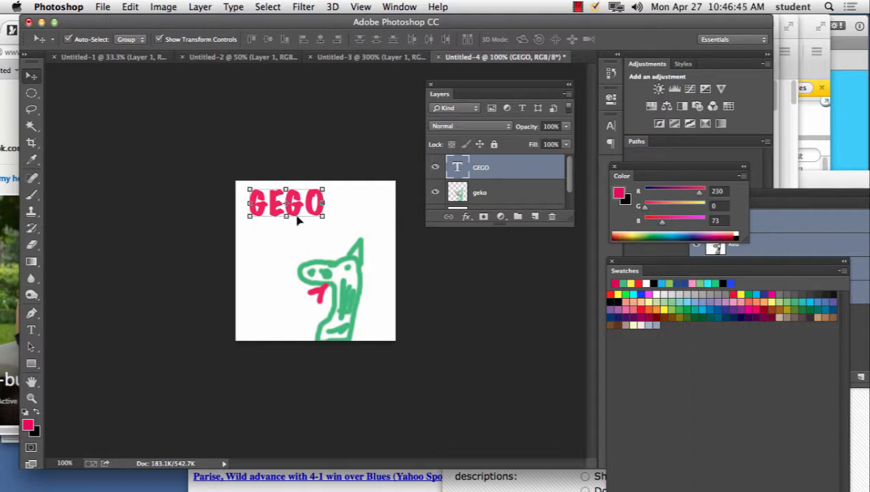
pyautogui.moveTo(295, 213); pyautogui.dragTo(289, 212)
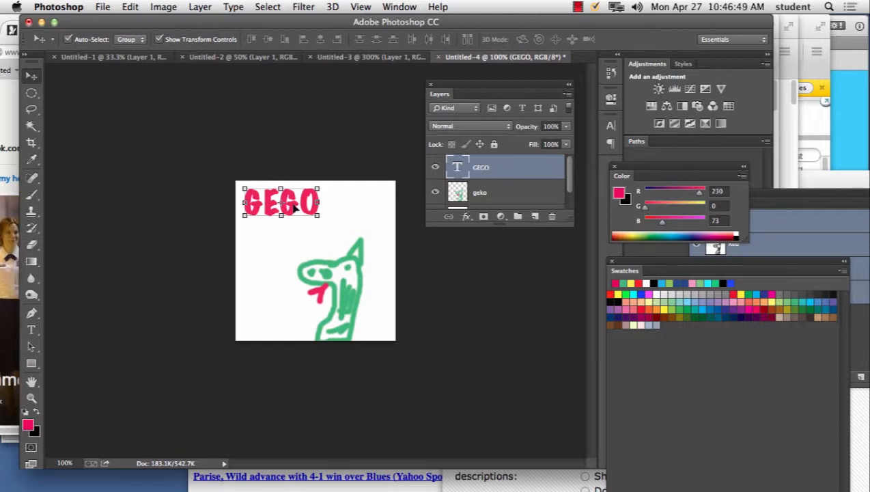
pyautogui.click(485, 194)
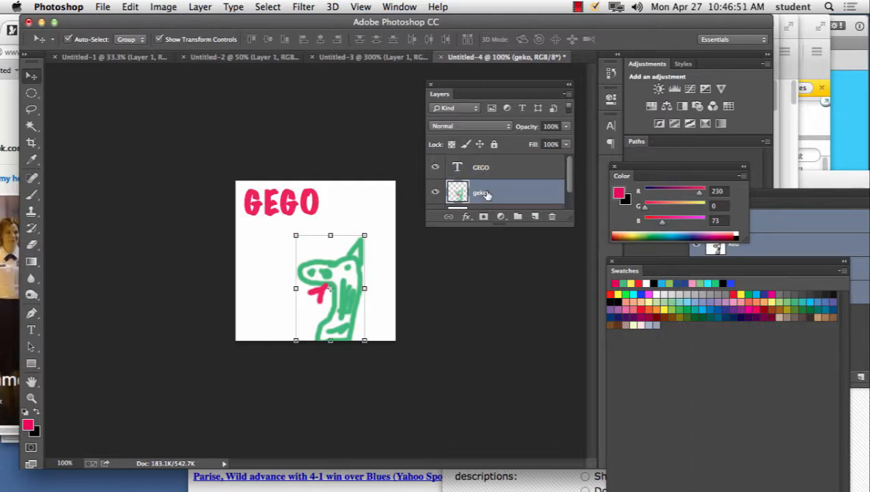
pyautogui.moveTo(365, 246); pyautogui.dragTo(379, 246)
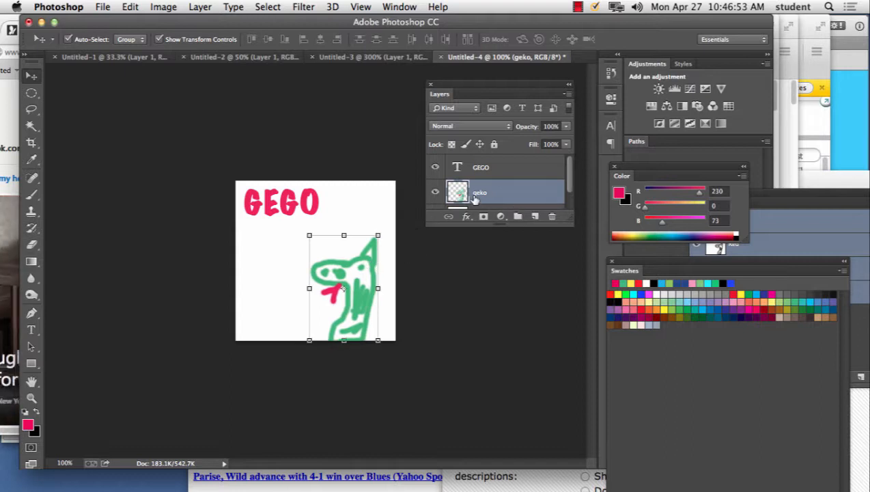
# Step: Draw a pink-red rounded rectangle about 118 × 33 px with 10 px corners above the GEGO layer, positioned under the heading at about X 14, Y 85 px
pyautogui.click(482, 168)
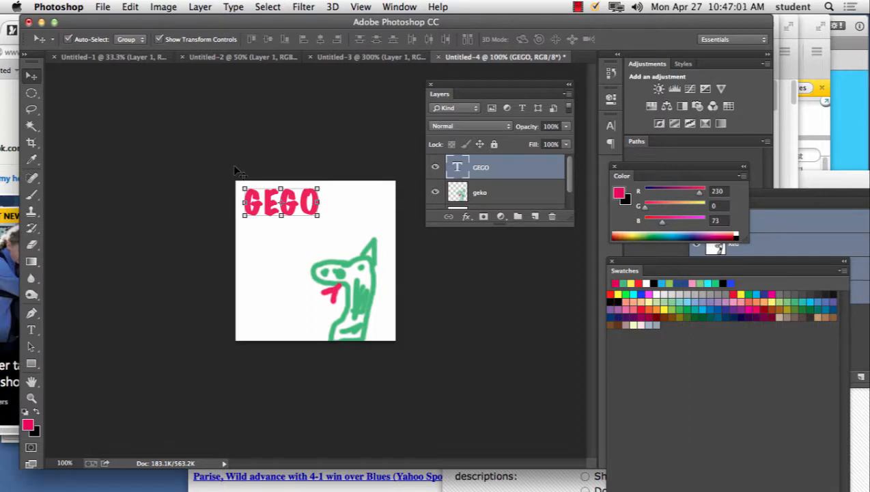
pyautogui.click(30, 366)
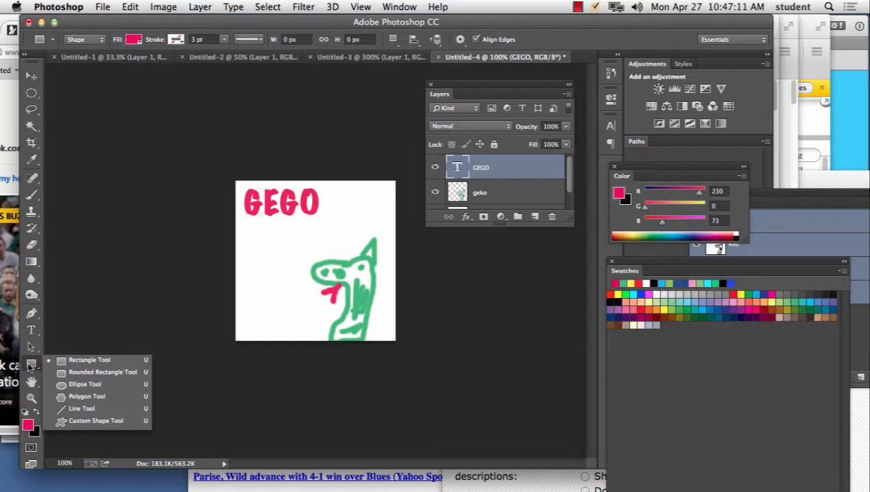
pyautogui.click(108, 372)
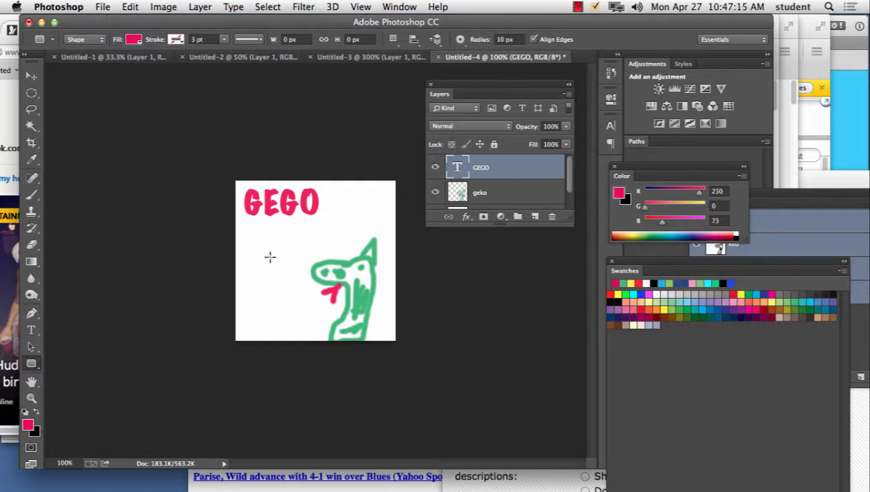
pyautogui.moveTo(250, 240); pyautogui.dragTo(325, 261)
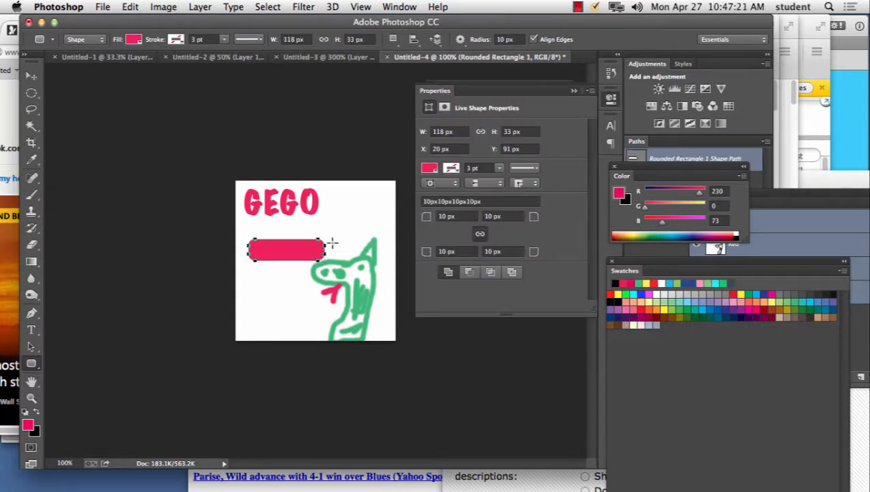
pyautogui.click(36, 77)
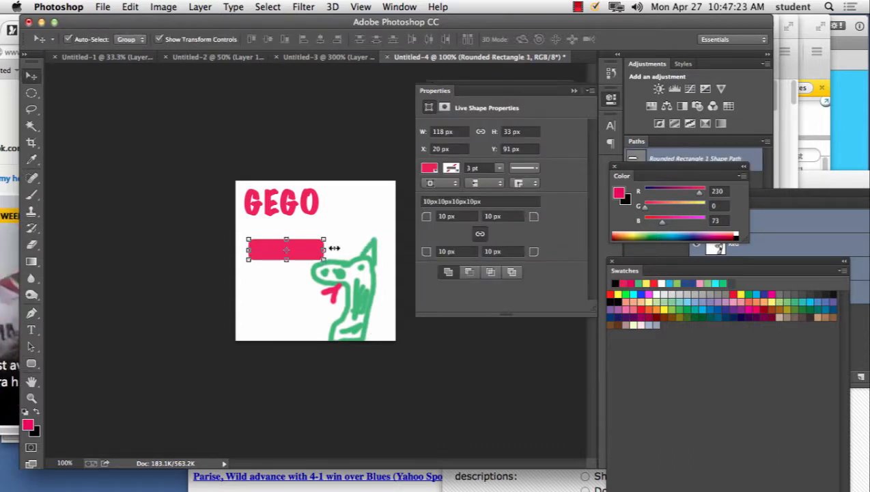
pyautogui.moveTo(299, 254); pyautogui.dragTo(295, 247)
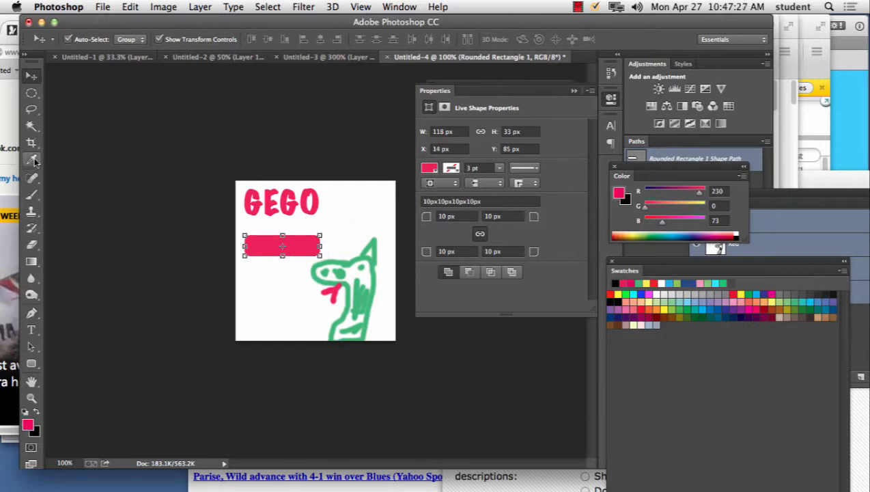
# Step: Set the text color to yellow #eec523 and add the text "Buy" below the rounded rectangle
pyautogui.click(30, 329)
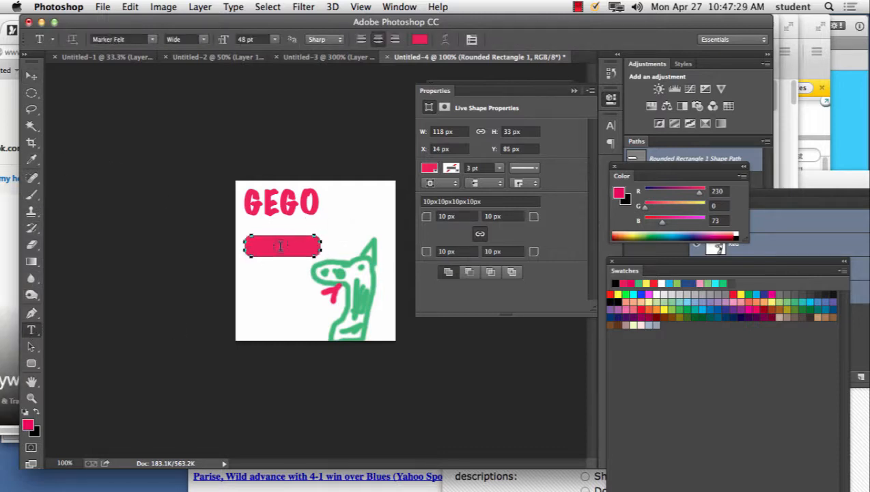
pyautogui.click(418, 40)
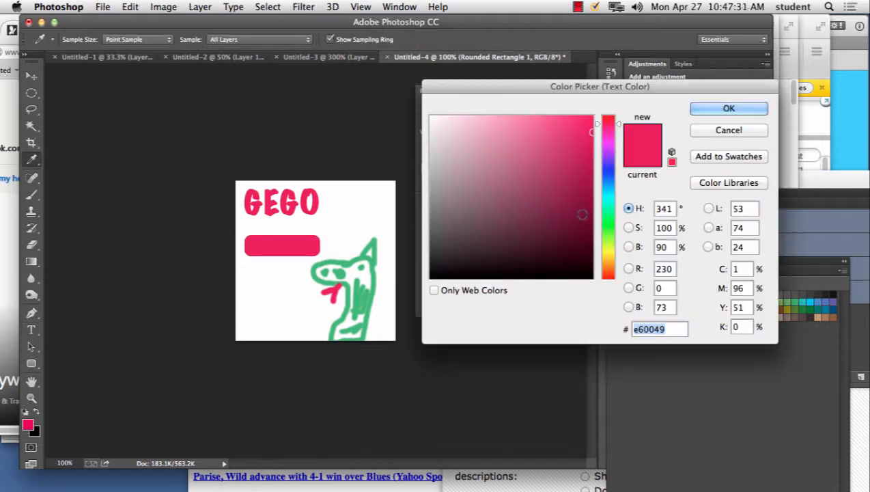
pyautogui.click(606, 255)
pyautogui.click(568, 127)
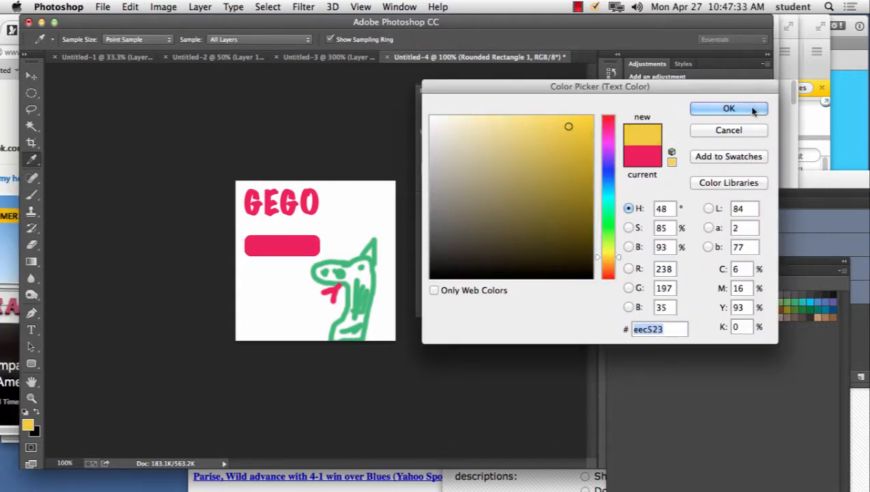
pyautogui.click(728, 108)
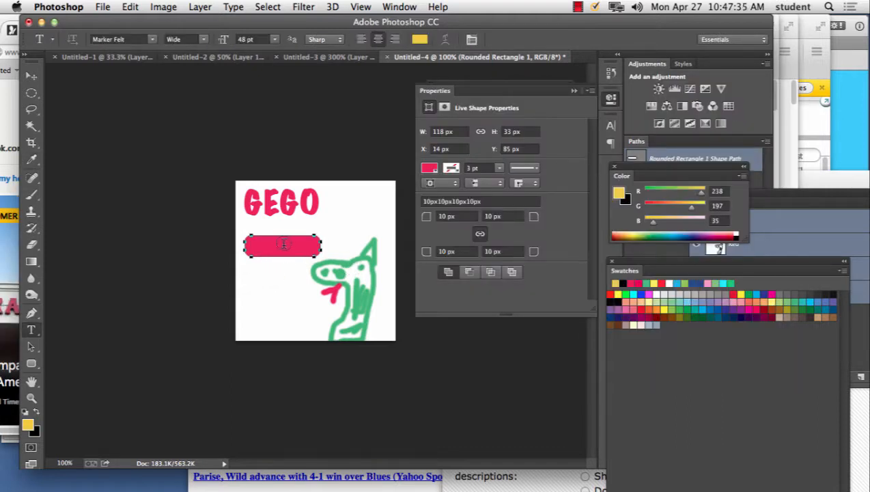
pyautogui.click(261, 286)
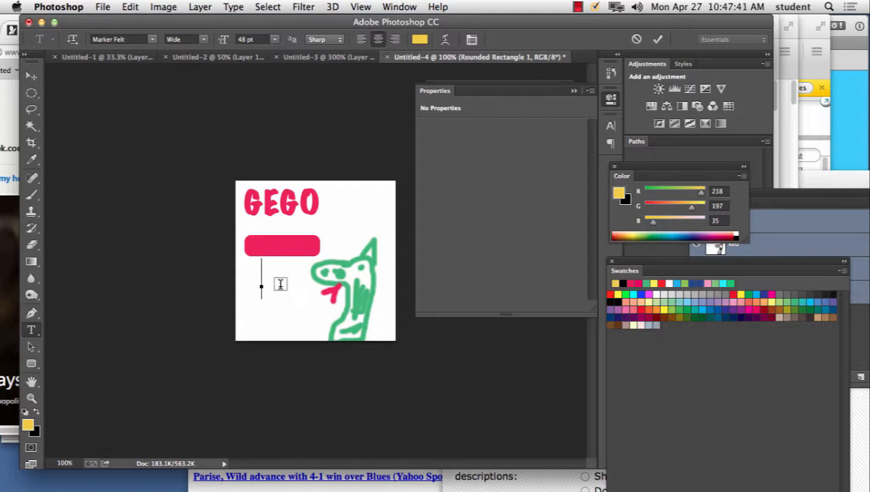
pyautogui.write('Buy')
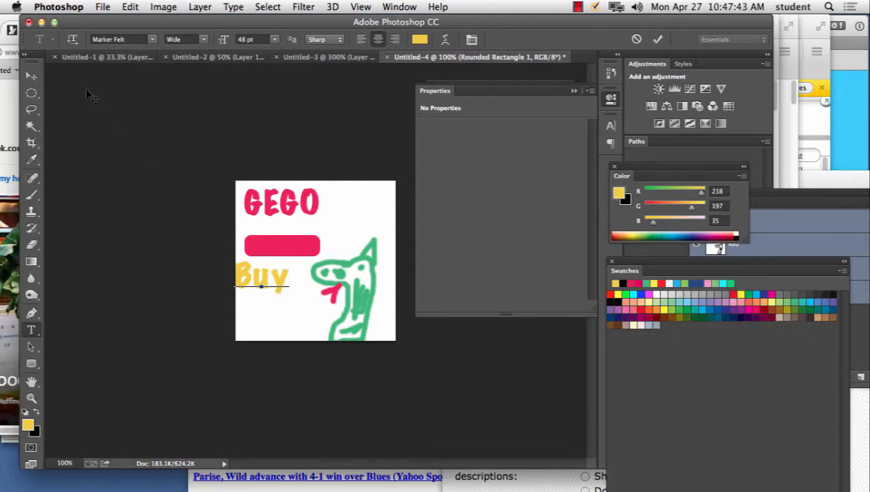
# Step: Move the Buy text onto the rounded rectangle, scale it to about 88% width and 53% height, and apply the transform
pyautogui.click(30, 75)
pyautogui.moveTo(287, 294); pyautogui.dragTo(298, 247)
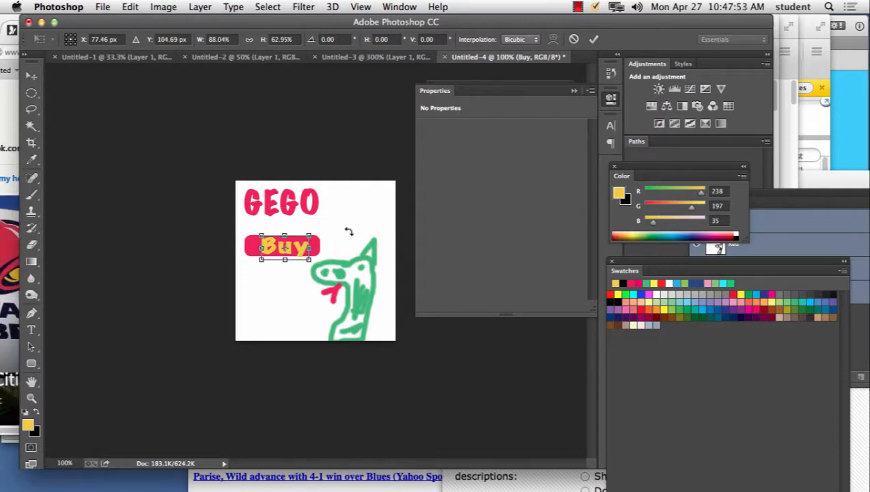
pyautogui.moveTo(310, 259); pyautogui.dragTo(310, 255)
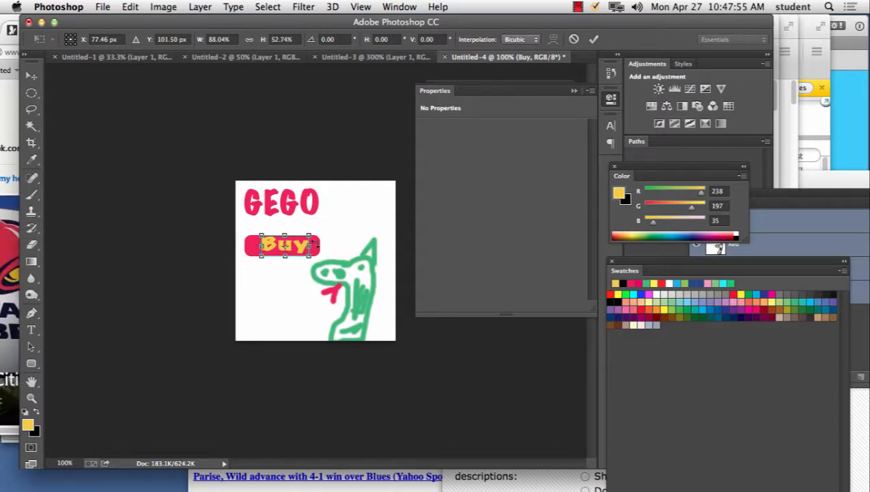
pyautogui.click(31, 75)
pyautogui.click(530, 188)
pyautogui.click(354, 212)
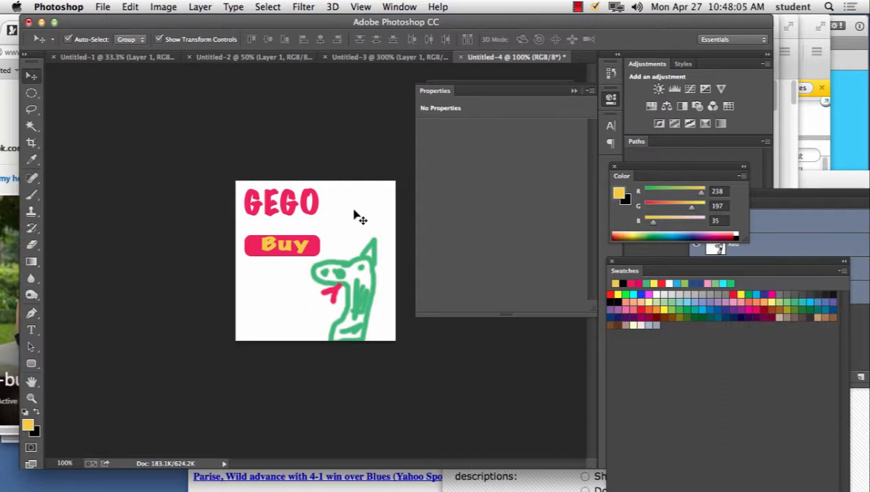
# Step: Move the Properties panel off the Layers panel and enlarge the Layers panel to show all five layers
pyautogui.moveTo(459, 87); pyautogui.dragTo(573, 322)
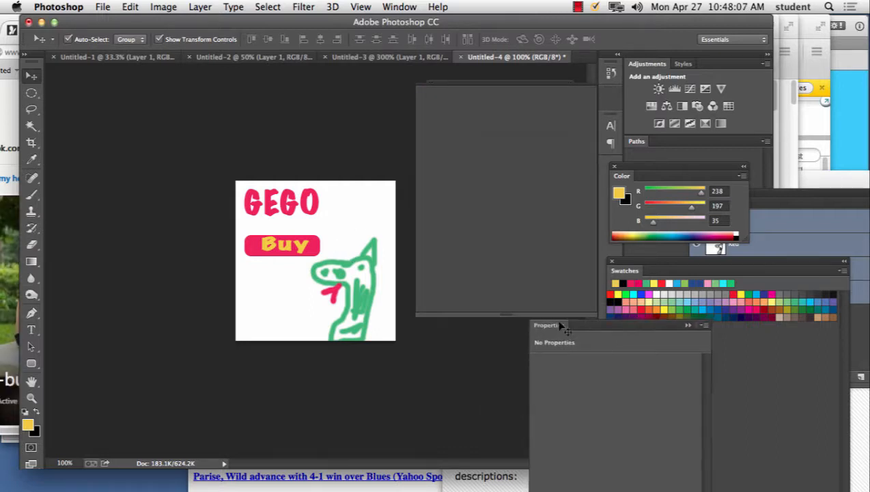
pyautogui.moveTo(571, 223); pyautogui.dragTo(591, 328)
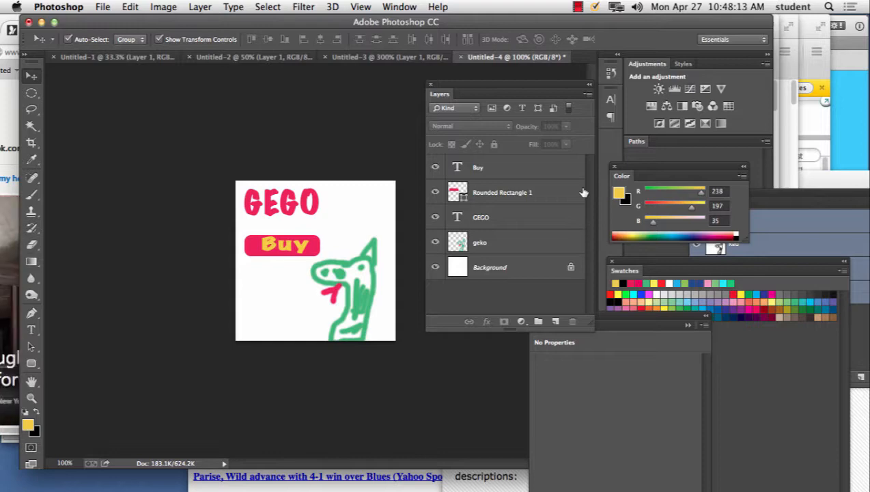
pyautogui.click(578, 7)
pyautogui.click(618, 35)
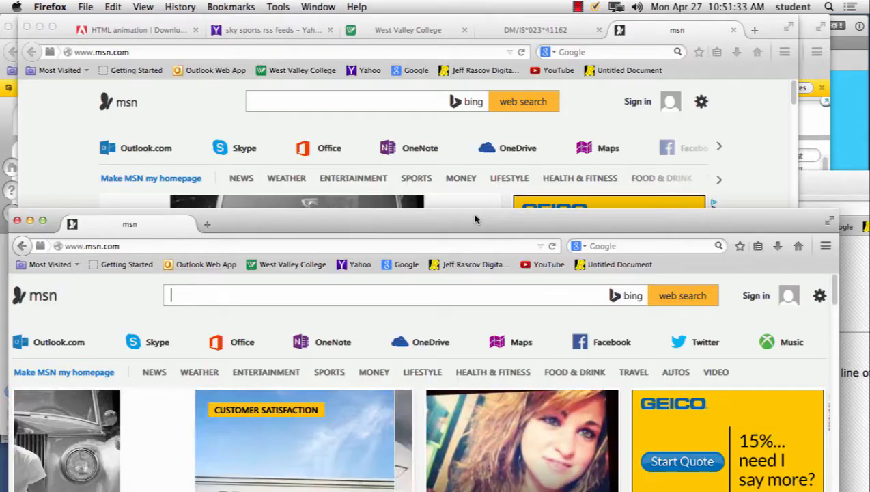
# Step: Return to Photoshop and toggle the visibility of the Buy and Rounded Rectangle 1 layers to examine how each contributes to the button
pyautogui.moveTo(444, 489)
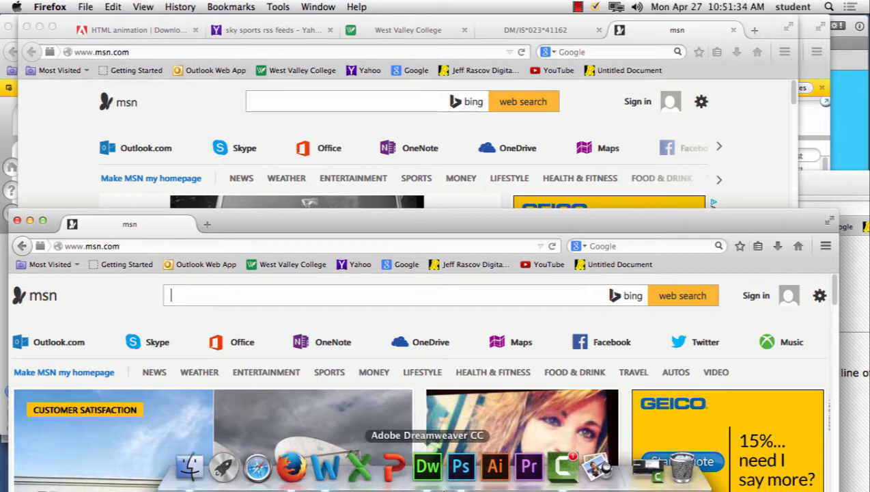
pyautogui.click(460, 466)
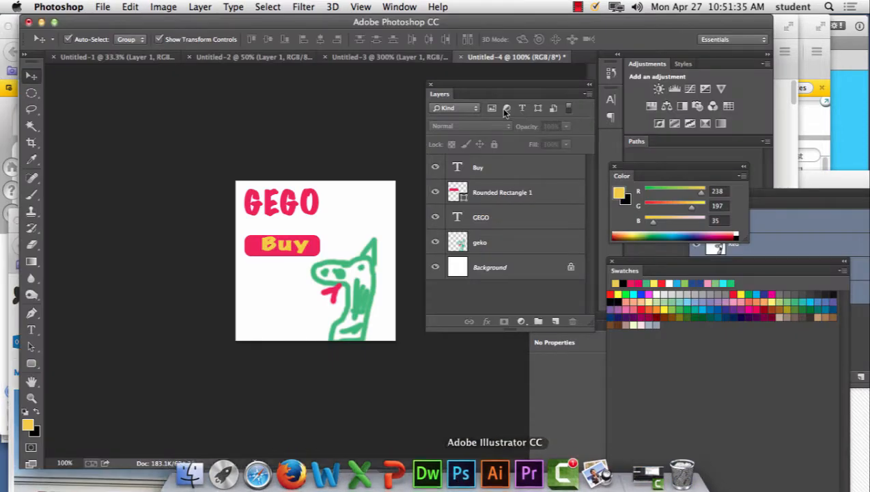
pyautogui.click(493, 175)
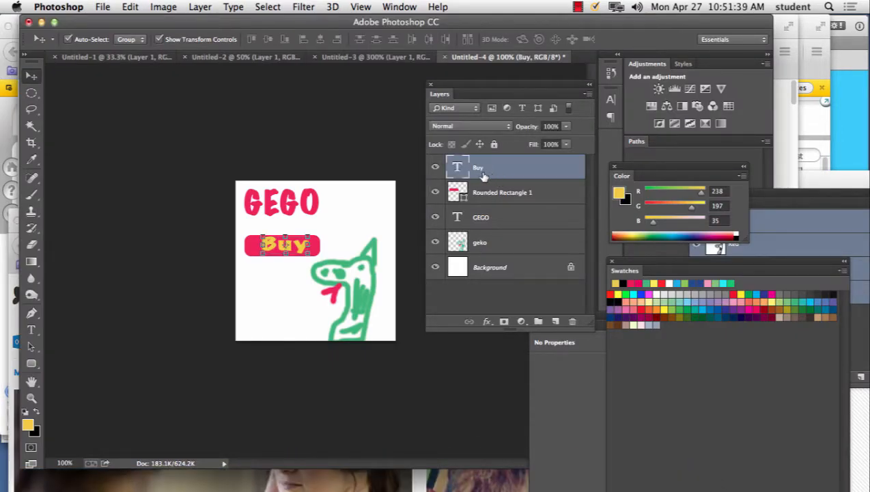
pyautogui.click(435, 167)
pyautogui.click(435, 167)
pyautogui.click(435, 193)
pyautogui.click(435, 193)
pyautogui.click(435, 167)
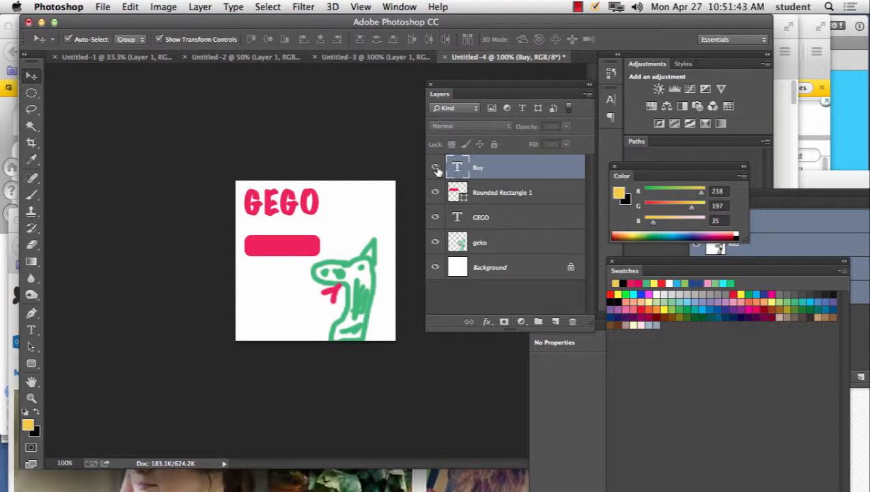
pyautogui.click(435, 167)
pyautogui.click(435, 192)
pyautogui.click(435, 193)
pyautogui.click(435, 167)
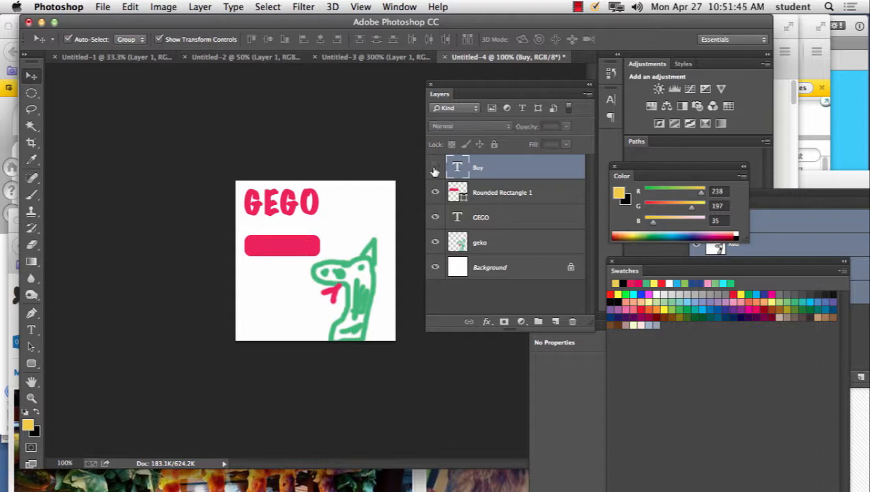
pyautogui.click(435, 166)
pyautogui.click(435, 191)
pyautogui.click(434, 192)
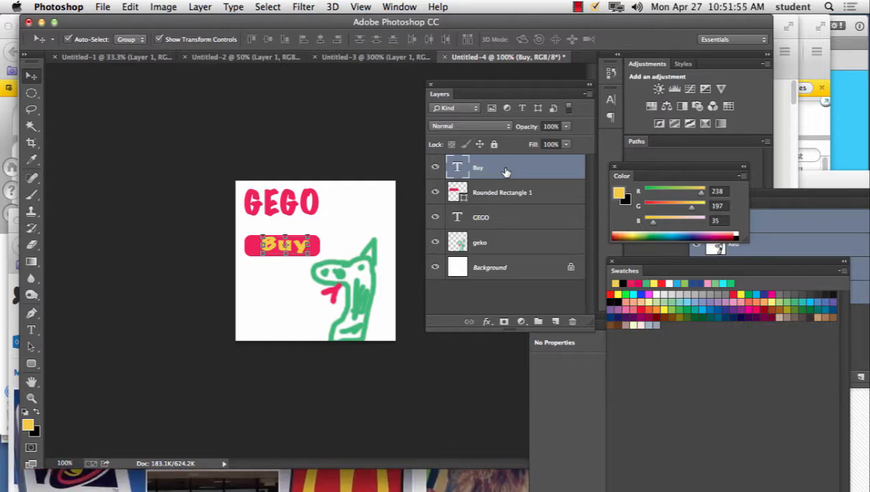
# Step: Select the Buy and Rounded Rectangle 1 layers together and merge them into a single layer
pyautogui.click(587, 95)
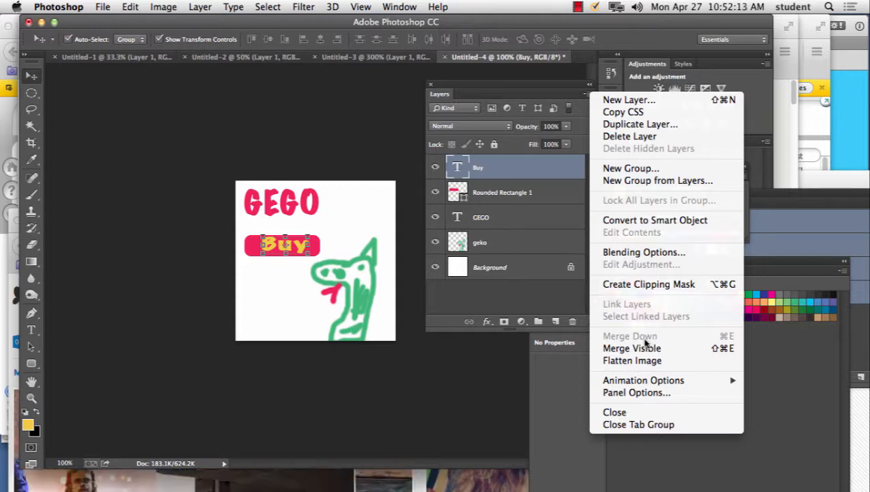
pyautogui.click(508, 177)
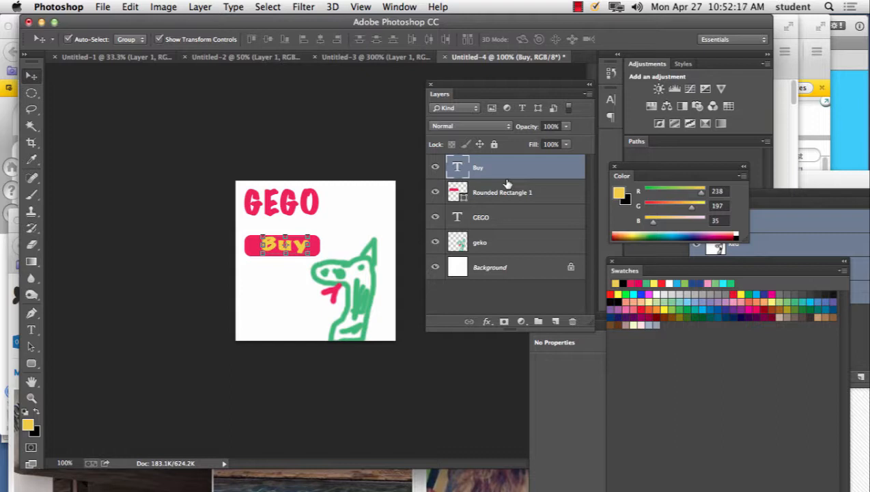
pyautogui.keyDown('shift'); pyautogui.click(505, 193); pyautogui.keyUp('shift')
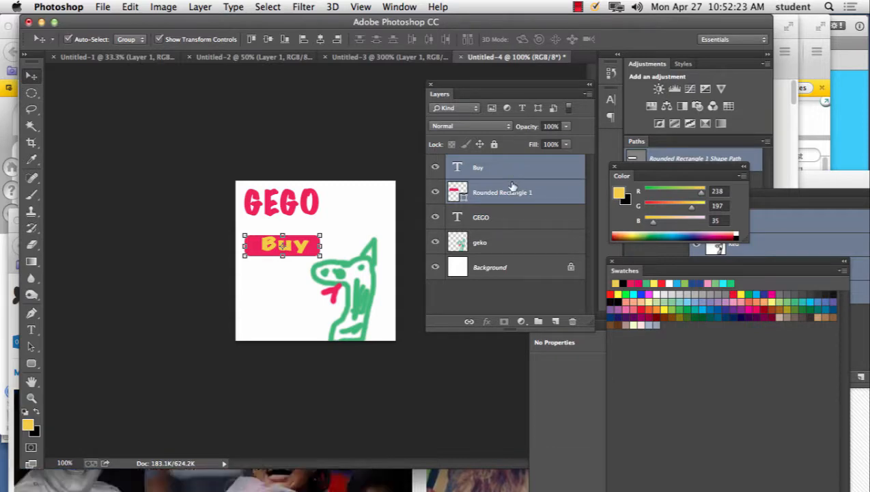
pyautogui.click(585, 94)
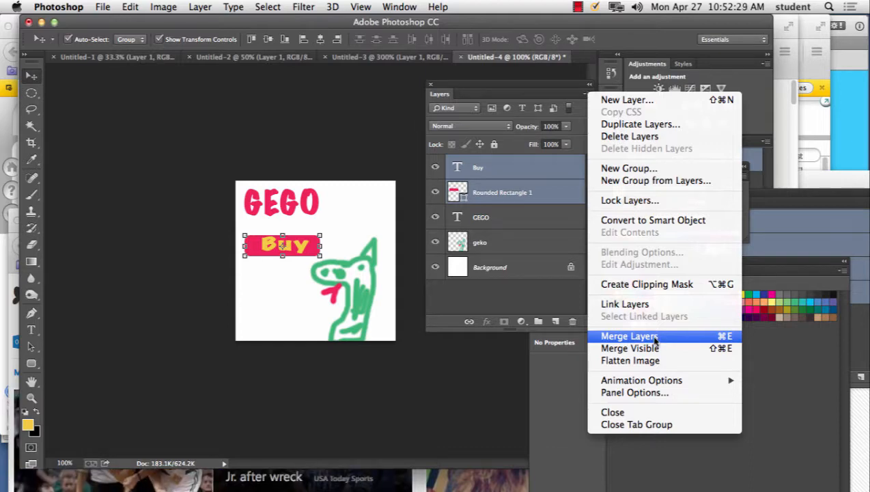
pyautogui.click(508, 170)
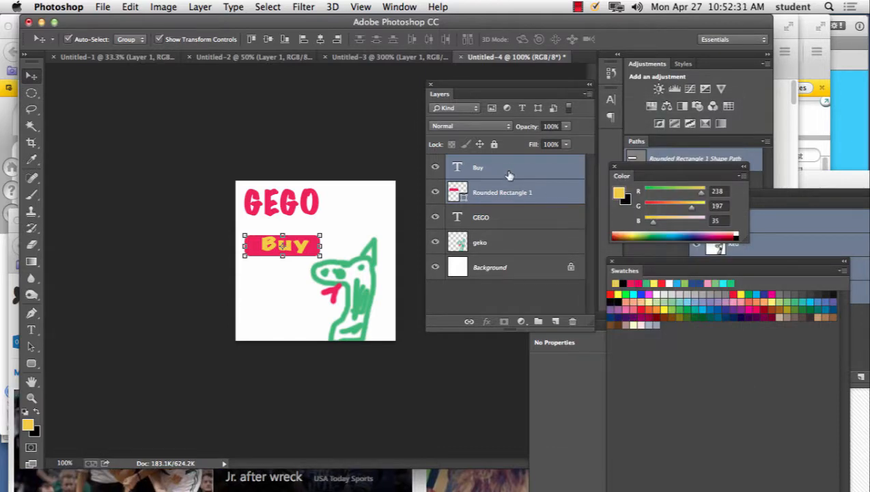
pyautogui.click(506, 172)
pyautogui.click(511, 244)
pyautogui.click(504, 173)
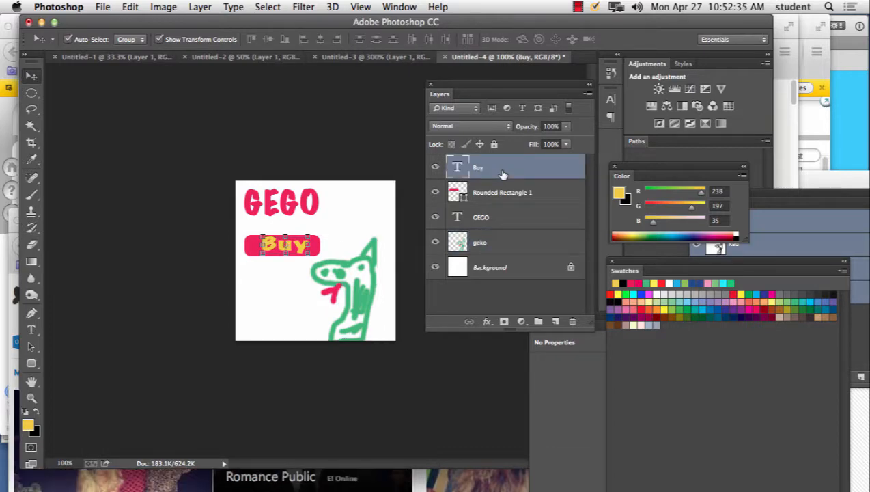
pyautogui.keyDown('shift'); pyautogui.click(503, 195); pyautogui.keyUp('shift')
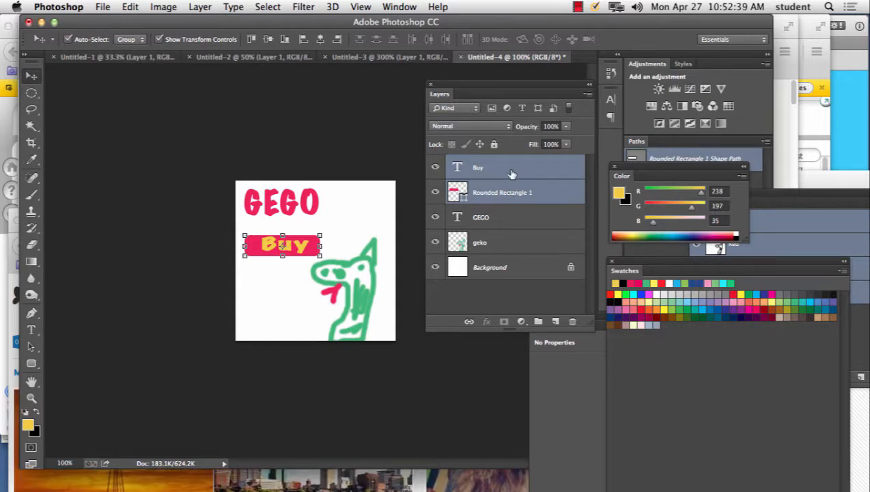
pyautogui.click(589, 94)
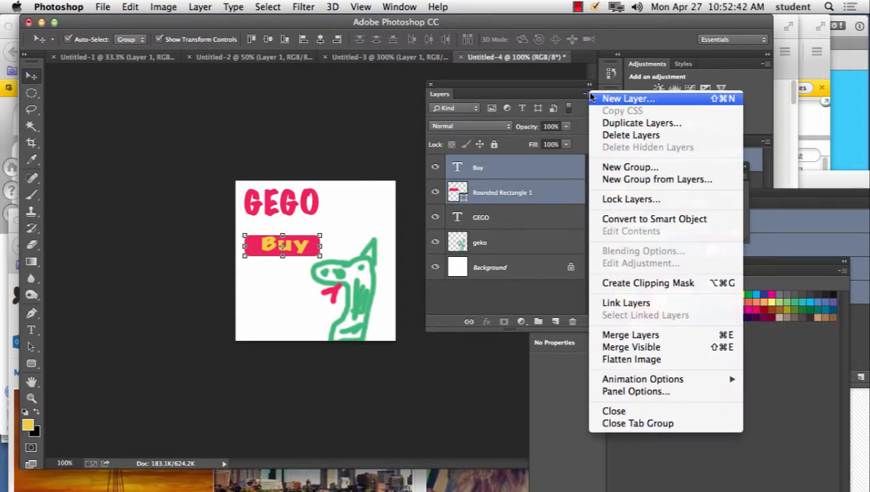
pyautogui.click(677, 339)
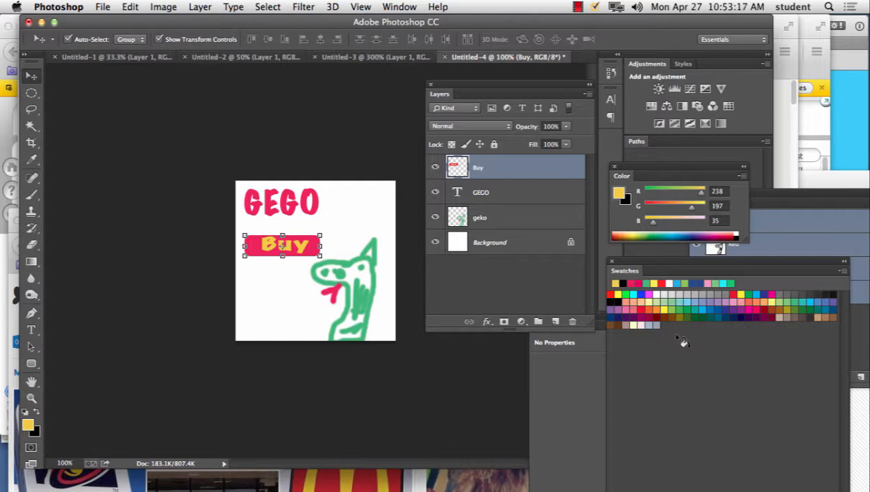
# Step: Show the Timeline panel, undock it as a floating panel above the artwork, and widen it
pyautogui.click(401, 6)
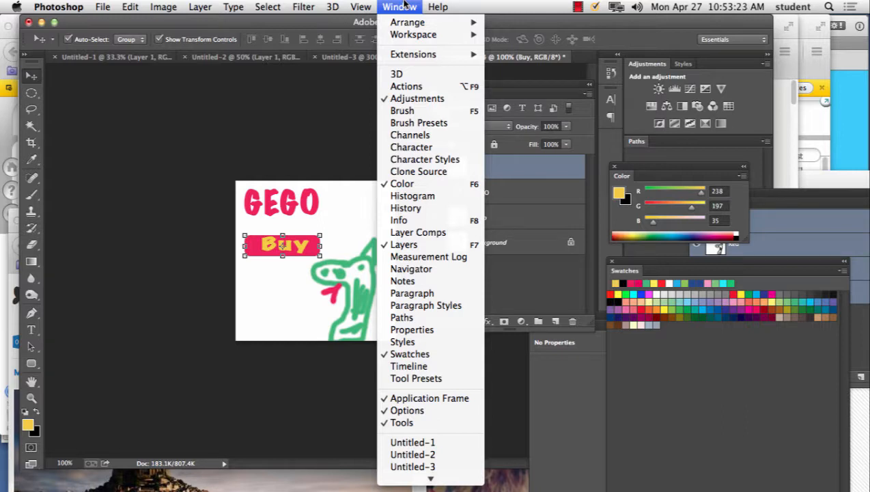
pyautogui.click(430, 369)
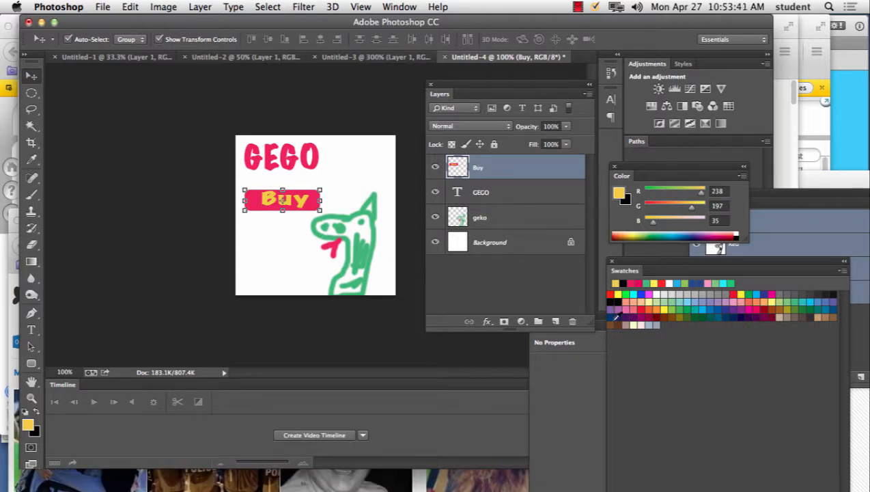
pyautogui.moveTo(67, 387); pyautogui.dragTo(81, 91)
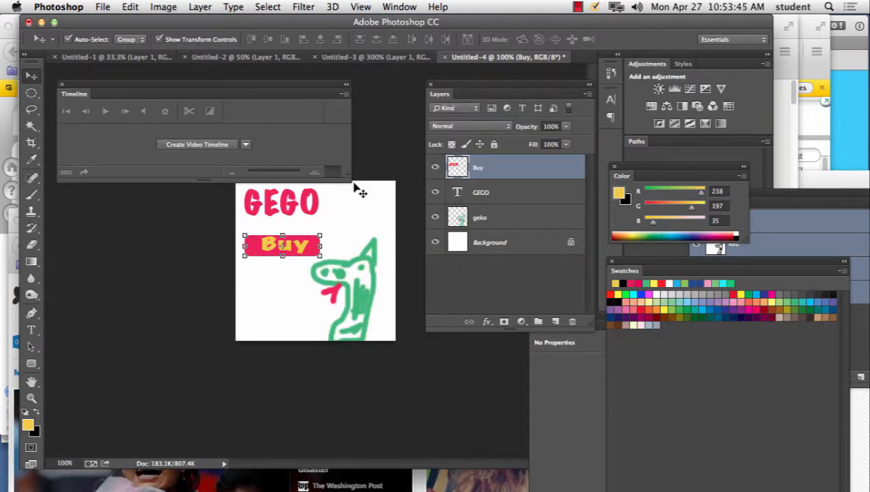
pyautogui.moveTo(353, 181); pyautogui.dragTo(563, 188)
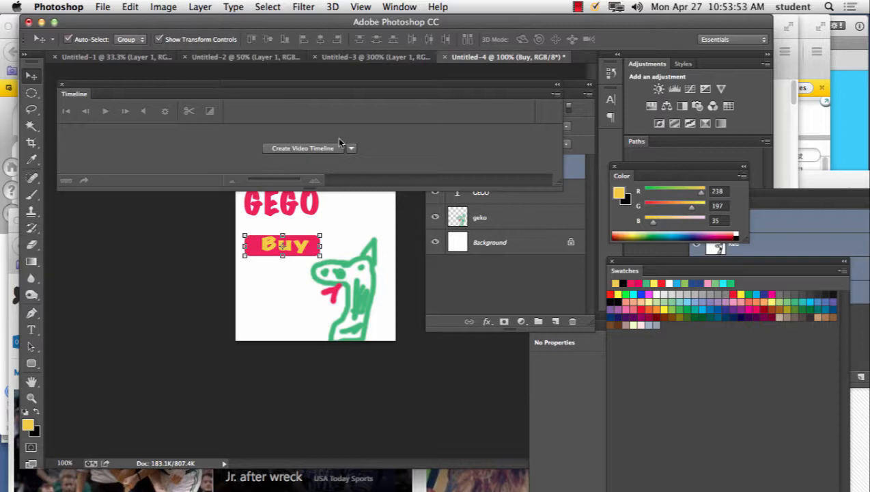
# Step: Arrange the Timeline and Layers panels as separate floating panels side by side, clear of the artwork
pyautogui.moveTo(469, 88); pyautogui.dragTo(505, 243)
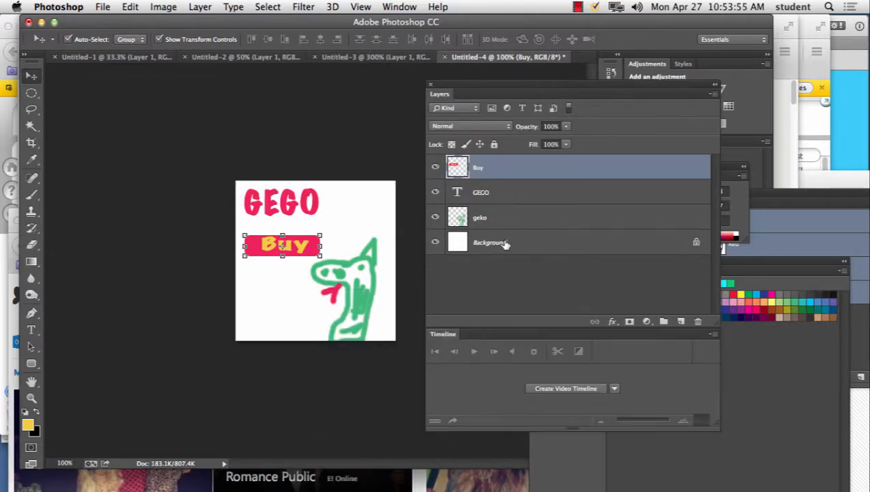
pyautogui.moveTo(460, 334); pyautogui.dragTo(149, 77)
pyautogui.moveTo(424, 161); pyautogui.dragTo(475, 164)
pyautogui.moveTo(370, 63); pyautogui.dragTo(303, 68)
pyautogui.moveTo(453, 82); pyautogui.dragTo(442, 67)
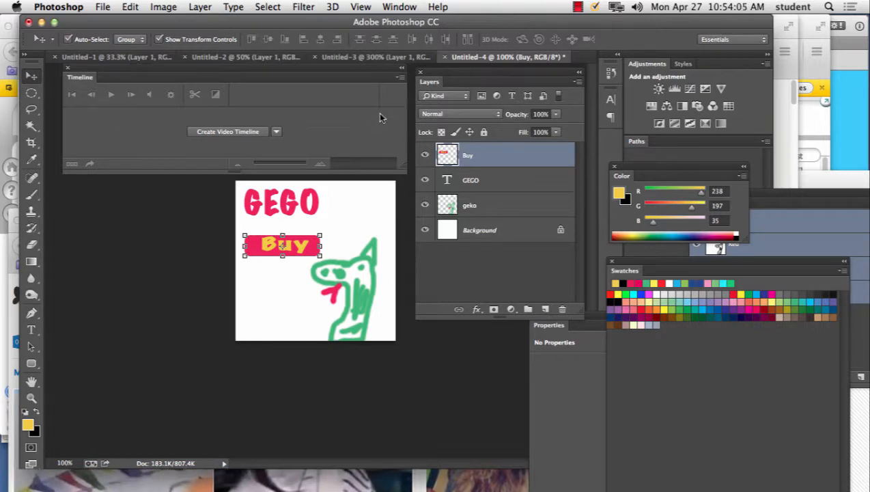
# Step: Switch the timeline type to frame animation and create the frame animation
pyautogui.click(277, 132)
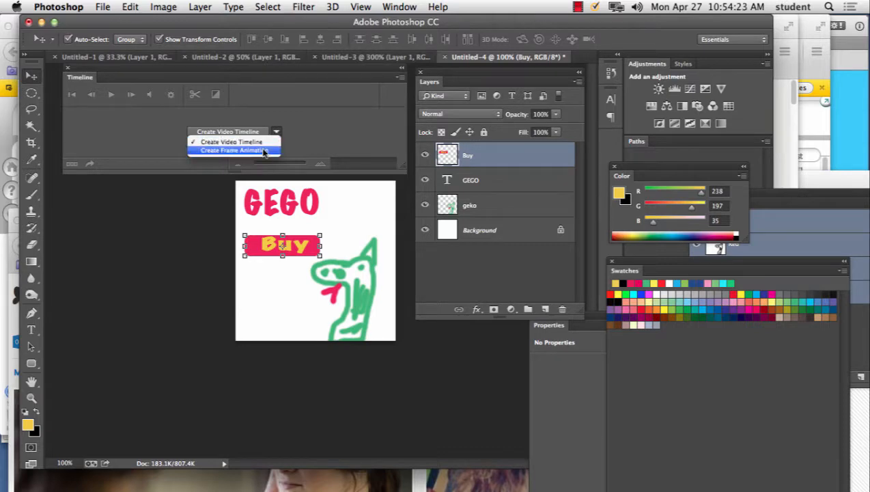
pyautogui.click(264, 151)
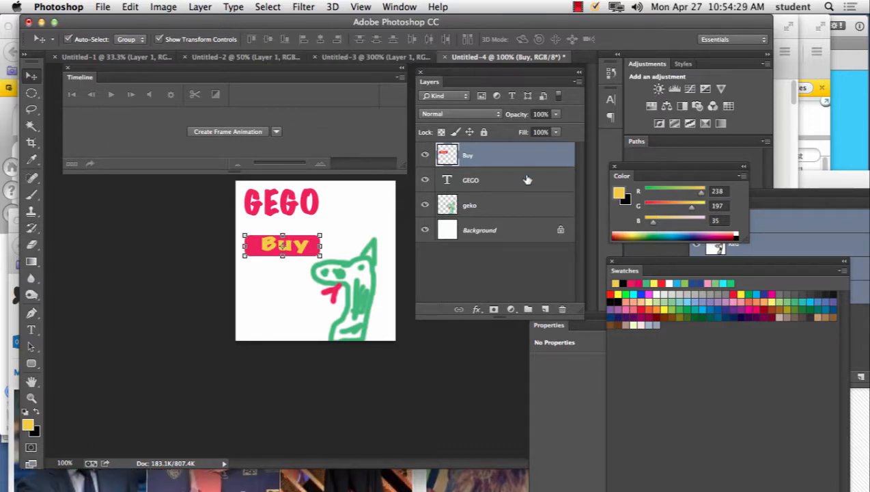
pyautogui.click(399, 77)
pyautogui.click(301, 103)
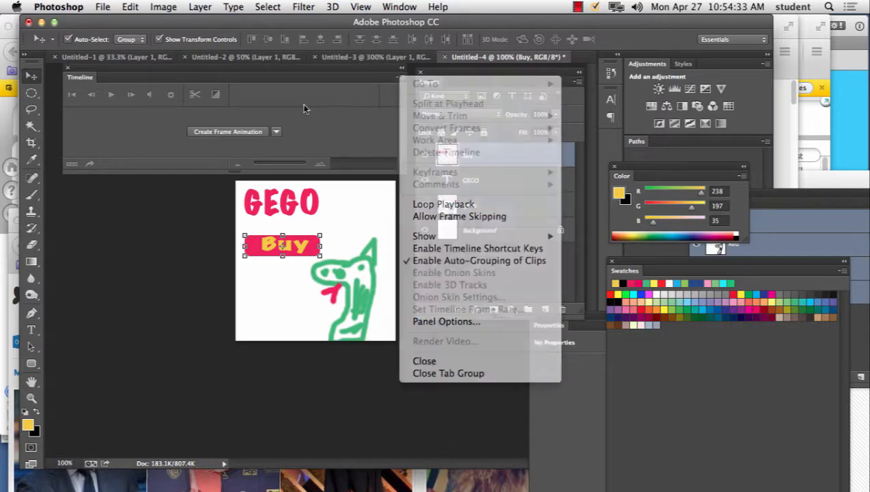
pyautogui.click(231, 134)
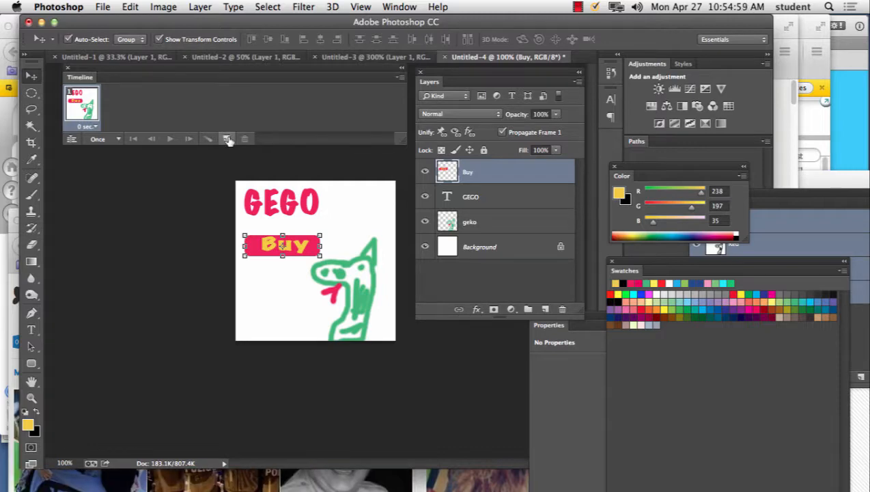
# Step: Duplicate the current animation frame five times to make six identical frames
pyautogui.click(226, 139)
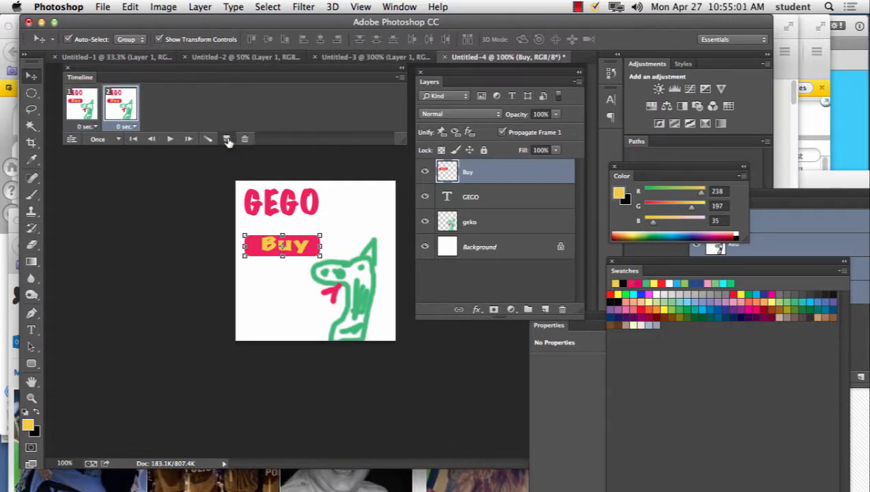
pyautogui.click(227, 138)
pyautogui.click(226, 139)
pyautogui.click(227, 139)
pyautogui.click(227, 138)
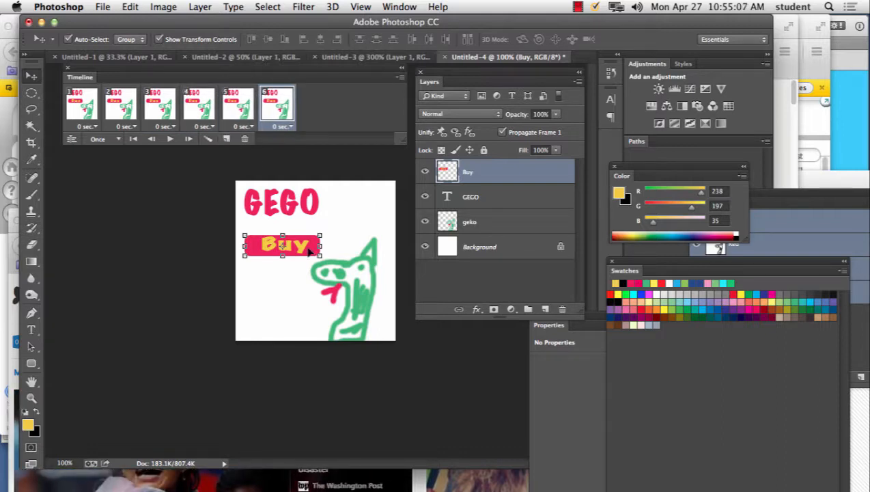
# Step: In frames 5, 4 and 3, move the Buy button progressively farther past the canvas's left edge
pyautogui.click(242, 109)
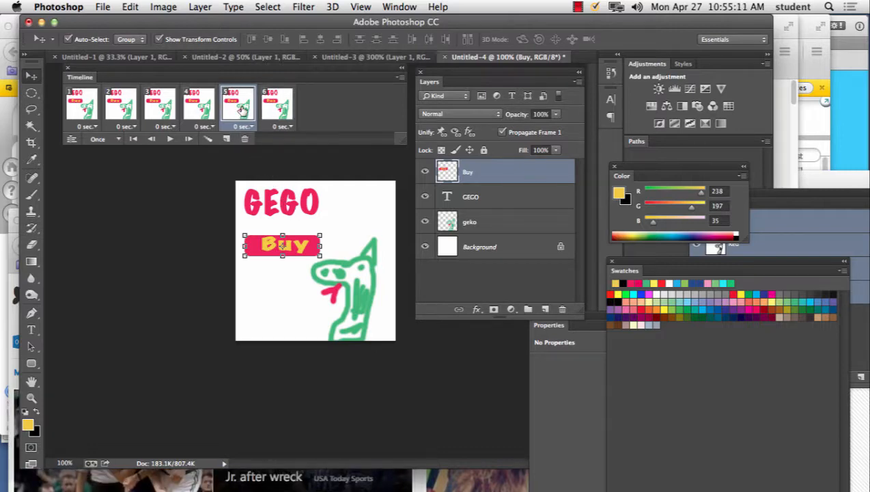
pyautogui.moveTo(303, 250); pyautogui.dragTo(283, 248)
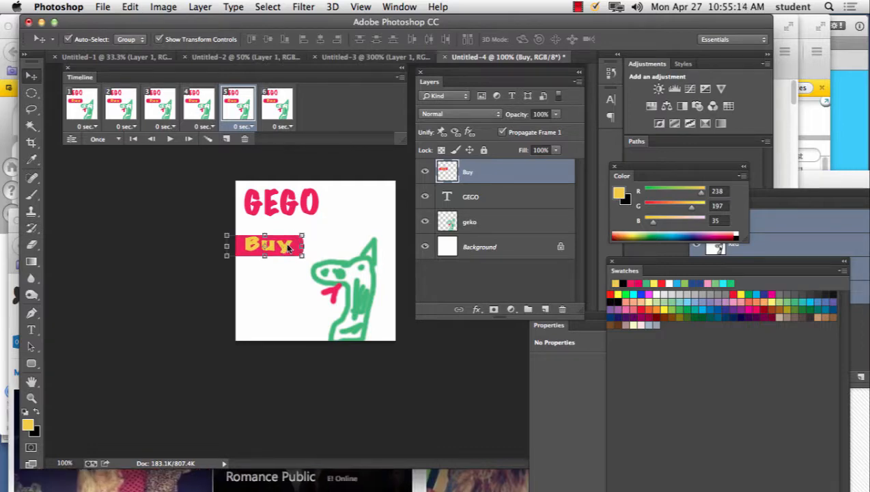
pyautogui.click(199, 109)
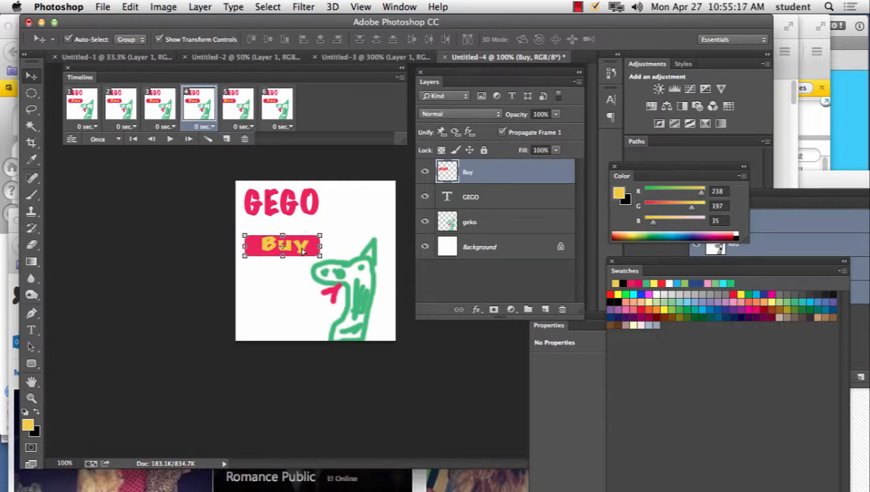
pyautogui.moveTo(303, 250); pyautogui.dragTo(257, 250)
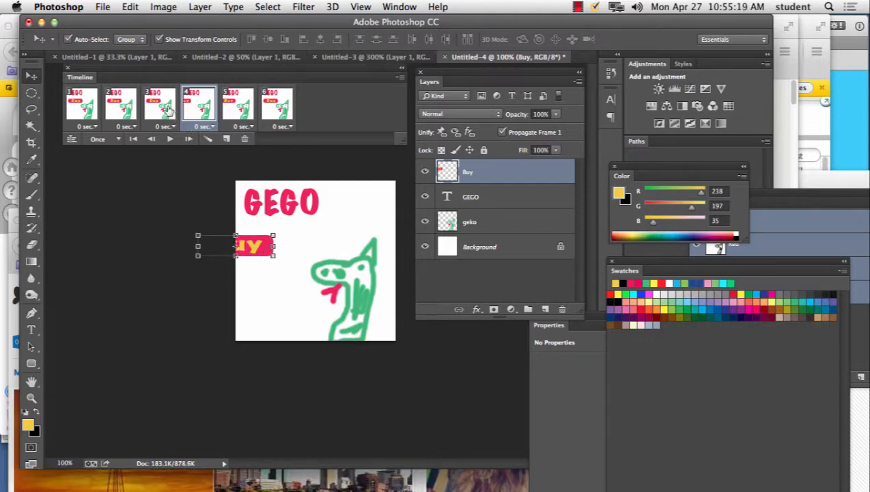
pyautogui.click(168, 109)
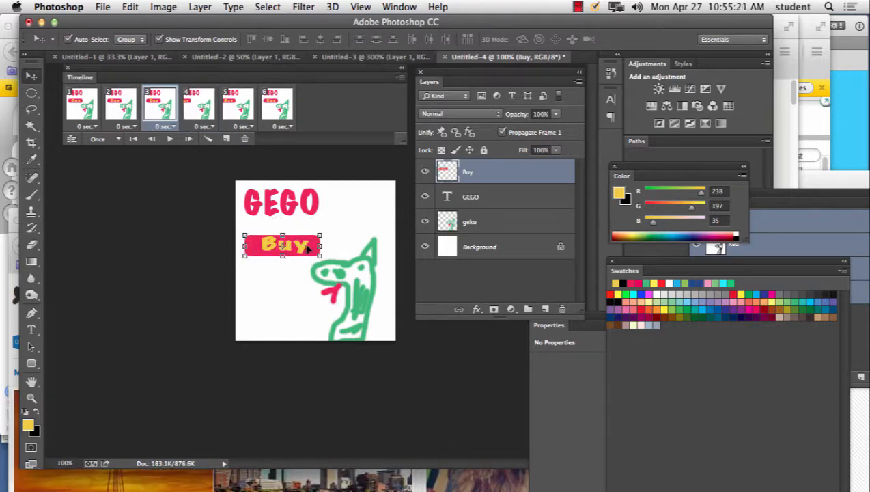
pyautogui.moveTo(307, 250); pyautogui.dragTo(231, 249)
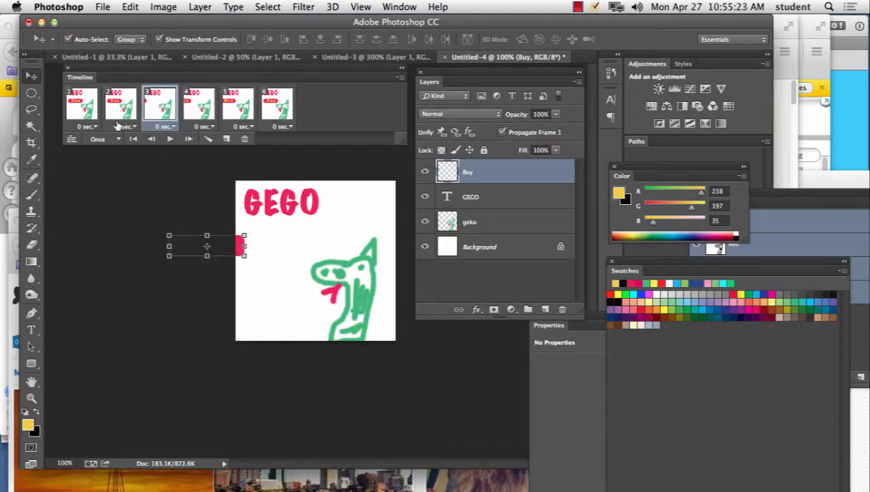
# Step: Move the Buy button completely off the canvas's left side in frames 2 and 1, and play the animation
pyautogui.click(118, 108)
pyautogui.moveTo(311, 247); pyautogui.dragTo(186, 249)
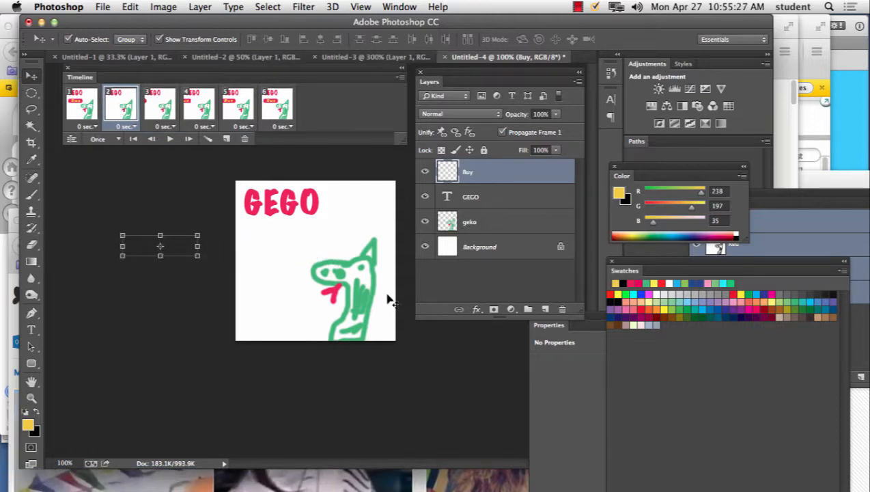
pyautogui.click(83, 106)
pyautogui.moveTo(301, 247); pyautogui.dragTo(207, 247)
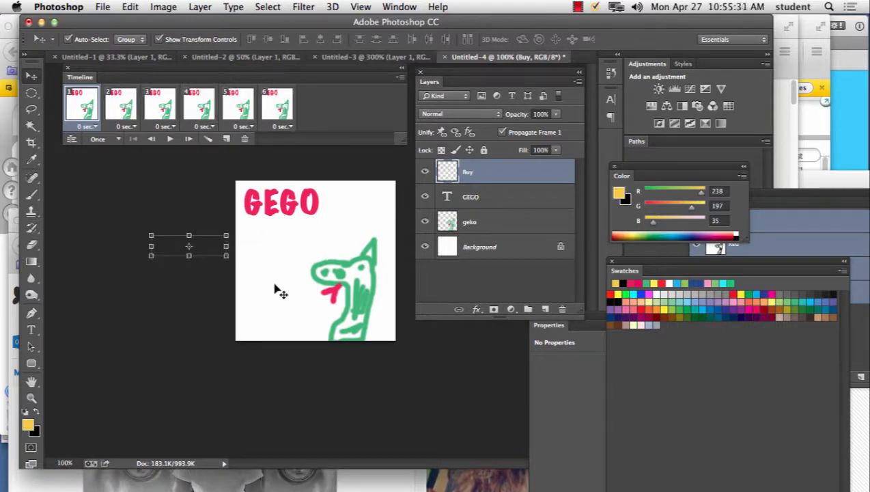
pyautogui.click(169, 139)
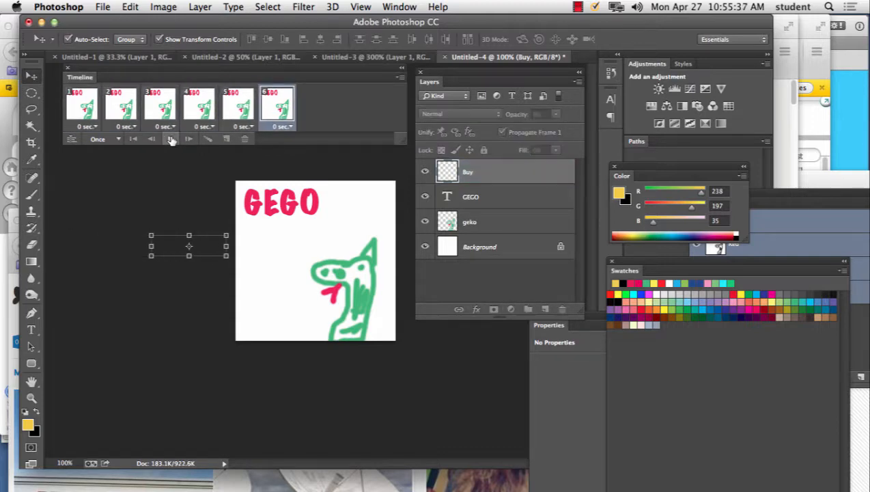
pyautogui.click(171, 140)
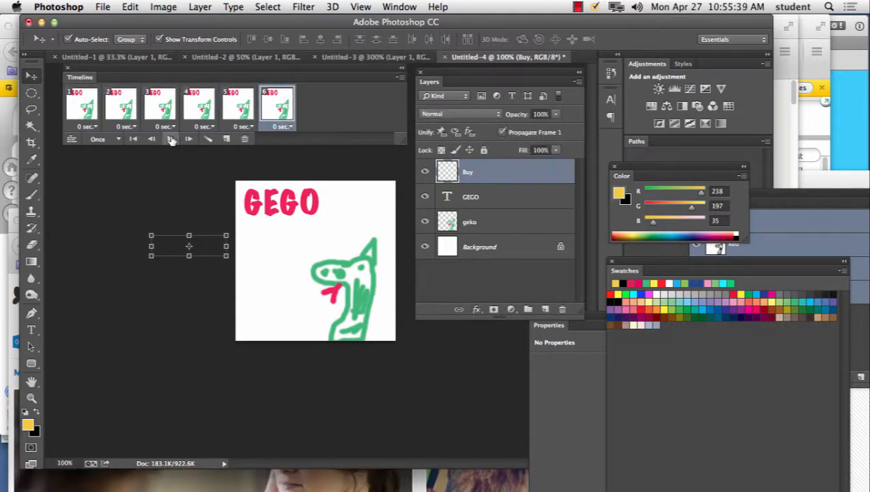
# Step: In frame 1, move the Buy button horizontally from off the canvas to just below the GEGO title
pyautogui.click(80, 108)
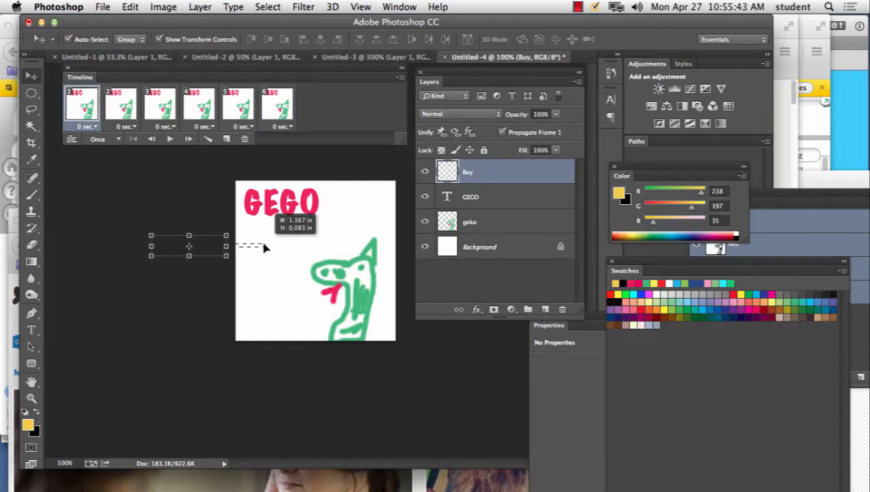
pyautogui.press('Right')
pyautogui.press('Right')
pyautogui.press('Right')
pyautogui.press('Right')
pyautogui.press('Right')
pyautogui.press('Right')
pyautogui.press('Right')
pyautogui.press('Right')
pyautogui.press('Right')
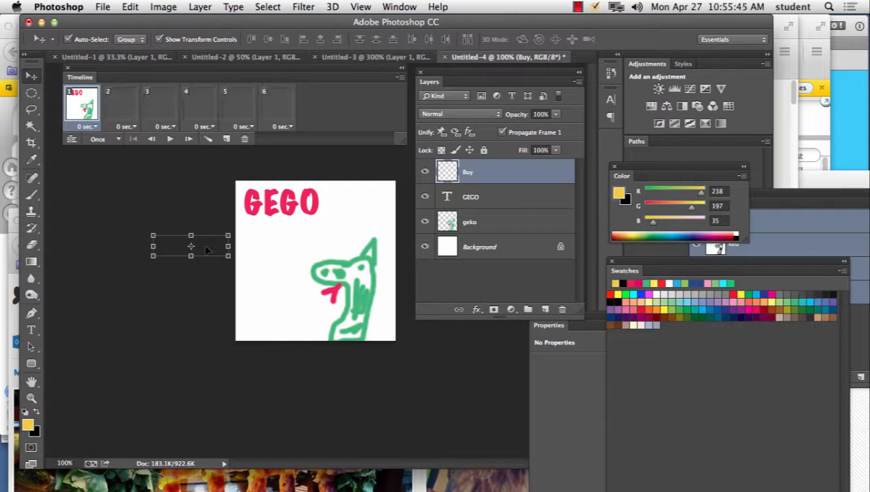
pyautogui.press('Right')
pyautogui.press('Right')
pyautogui.press('Right')
pyautogui.press('Right')
pyautogui.press('Right')
pyautogui.press('Right')
pyautogui.press('Right')
pyautogui.press('Right')
pyautogui.press('Right')
pyautogui.press('Right')
pyautogui.press('Right')
pyautogui.press('Right')
pyautogui.press('Right')
pyautogui.press('Right')
pyautogui.press('Right')
pyautogui.press('Right')
pyautogui.press('Right')
pyautogui.press('Right')
pyautogui.press('Right')
pyautogui.press('Right')
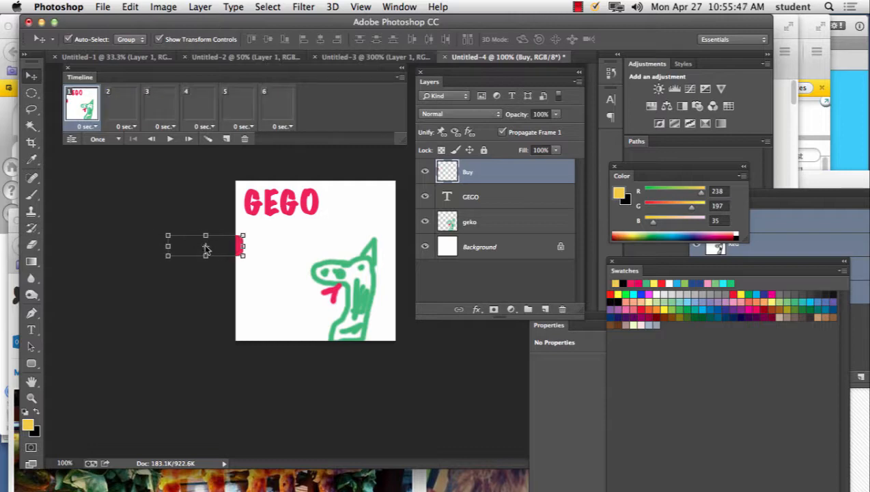
pyautogui.press('Right')
pyautogui.press('Right')
pyautogui.press('Right')
pyautogui.press('Right')
pyautogui.press('Right')
pyautogui.press('Right')
pyautogui.press('Right')
pyautogui.press('Right')
pyautogui.press('Right')
pyautogui.press('Right')
pyautogui.press('Right')
pyautogui.press('Right')
pyautogui.press('Right')
pyautogui.press('Right')
pyautogui.press('Right')
pyautogui.press('Right')
pyautogui.press('Right')
pyautogui.press('Right')
pyautogui.press('Right')
pyautogui.press('Right')
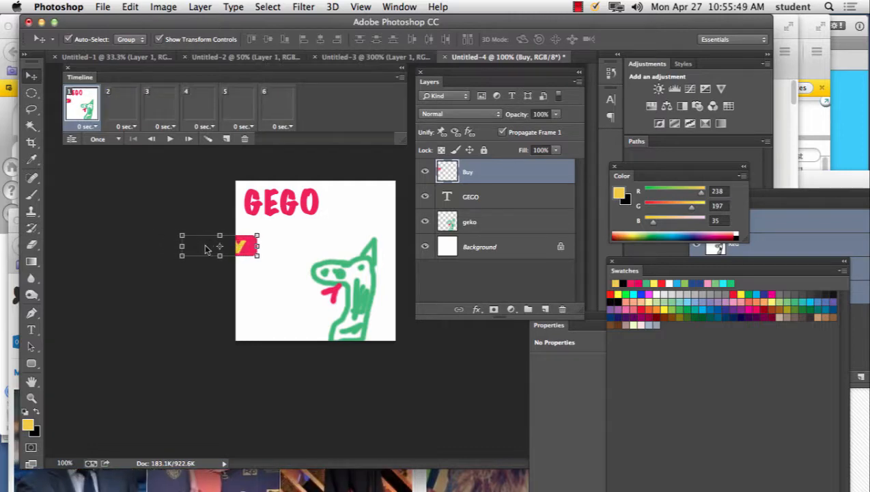
pyautogui.press('Right')
pyautogui.press('Right')
pyautogui.press('Right')
pyautogui.press('Right')
pyautogui.press('Right')
pyautogui.press('Right')
pyautogui.press('Right')
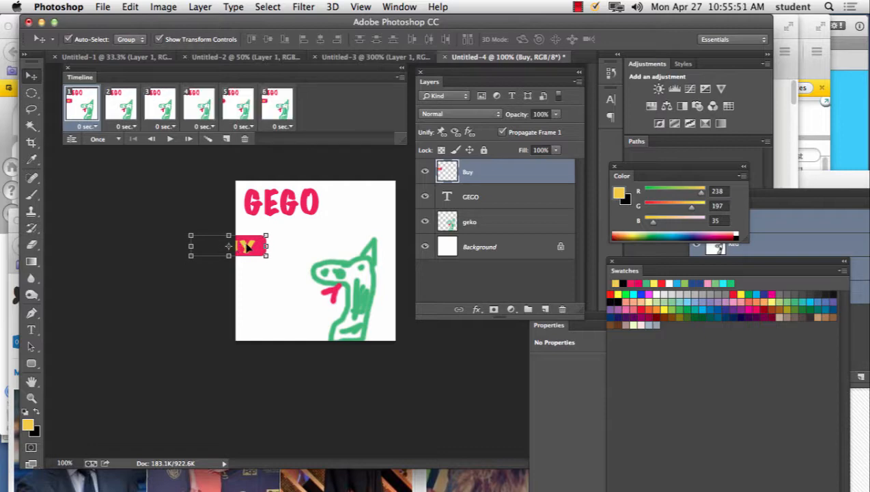
pyautogui.moveTo(246, 246); pyautogui.dragTo(293, 244)
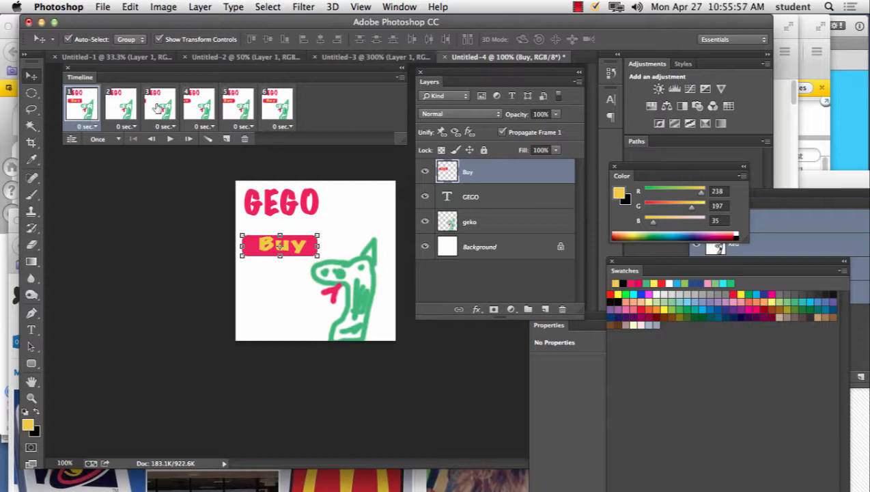
# Step: Play the frame animation repeatedly to check how the Buy button slides in
pyautogui.click(169, 140)
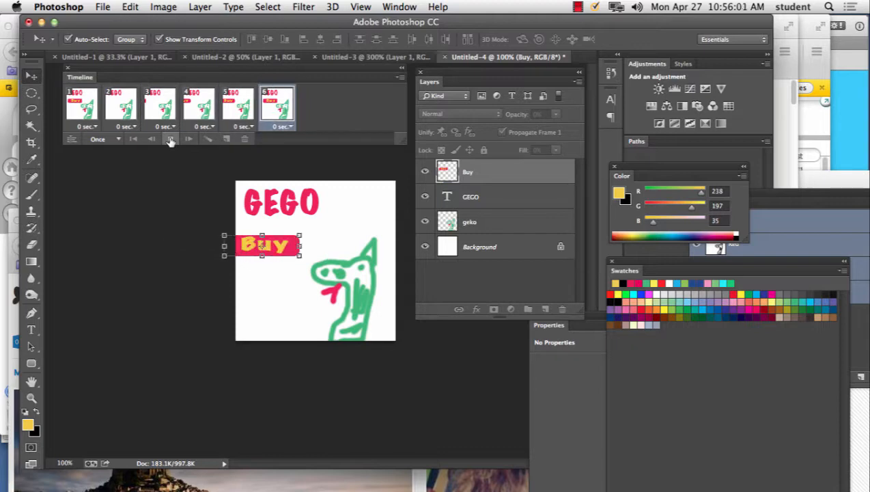
pyautogui.click(171, 140)
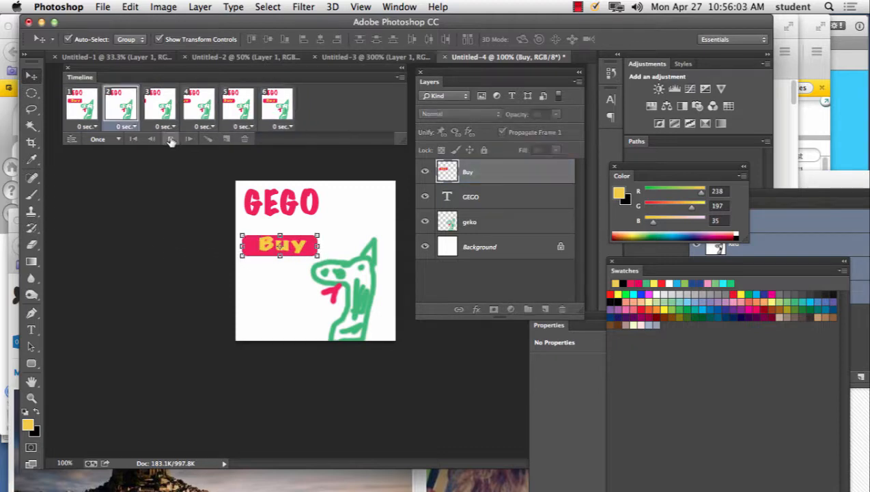
pyautogui.click(171, 140)
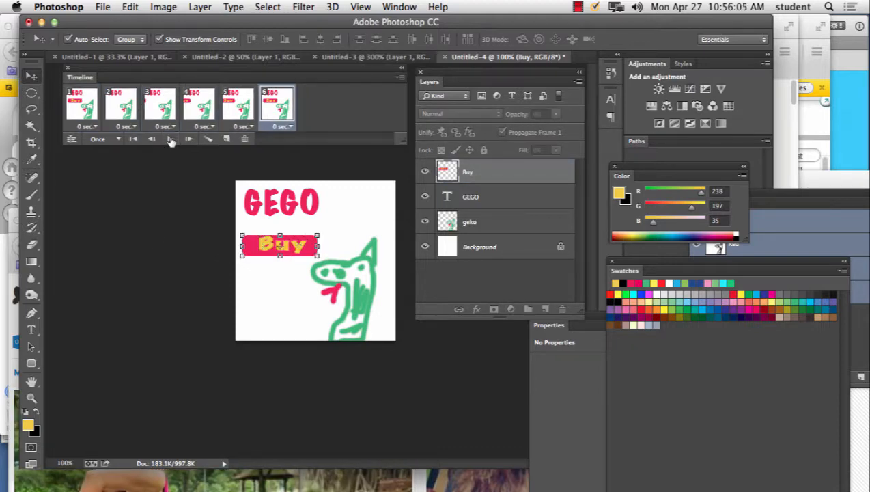
pyautogui.click(171, 140)
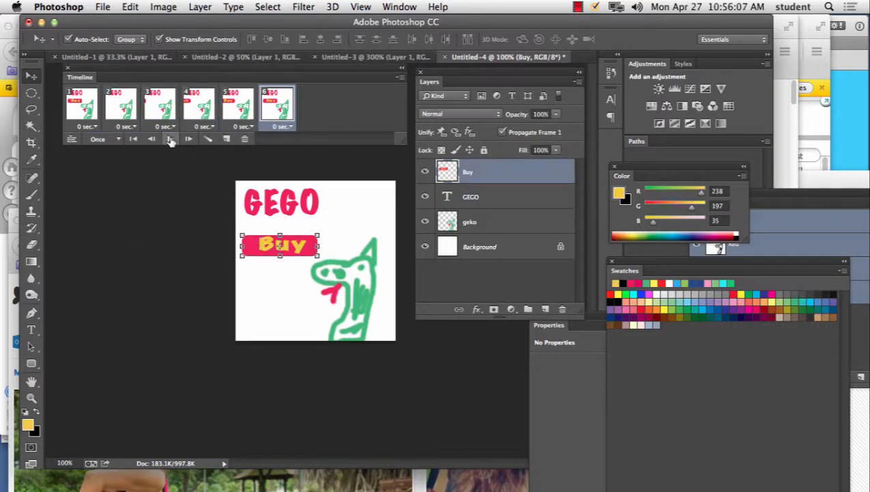
pyautogui.click(171, 140)
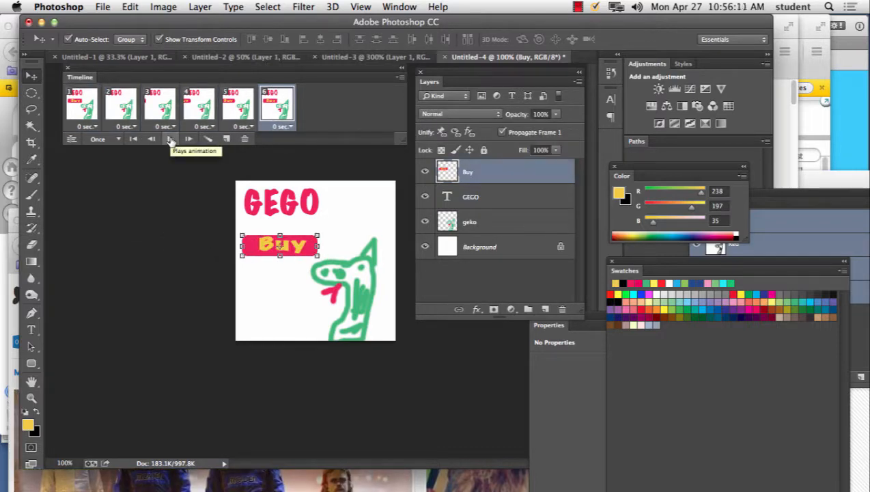
pyautogui.click(170, 140)
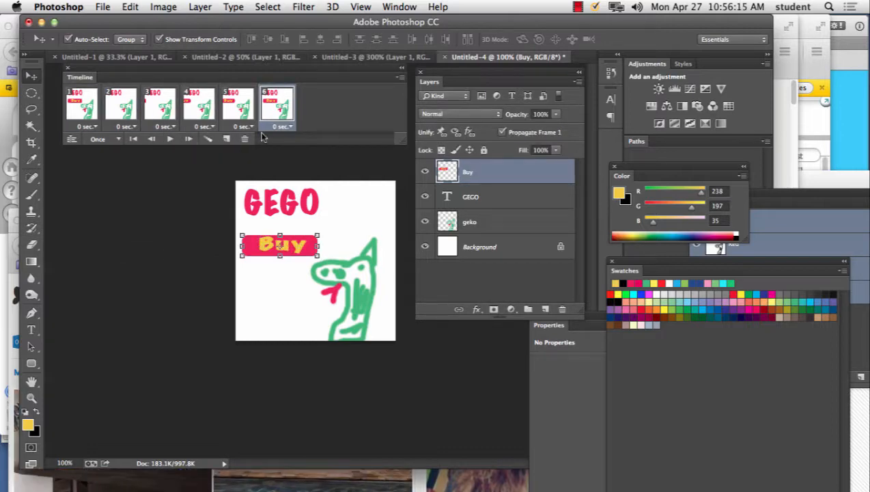
# Step: Lower the gecko far below the canvas edge in frame 6, partly in frames 5 and 4, and slightly in frames 3 and 2, and preview it
pyautogui.click(91, 119)
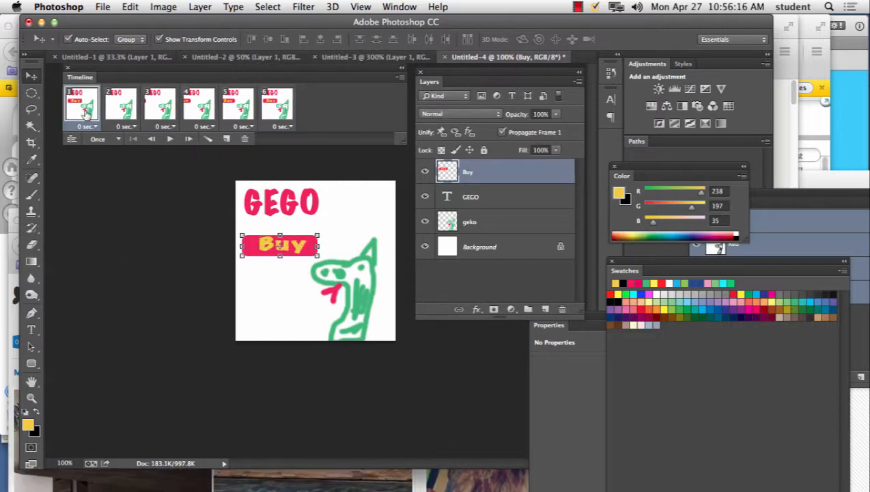
pyautogui.click(285, 120)
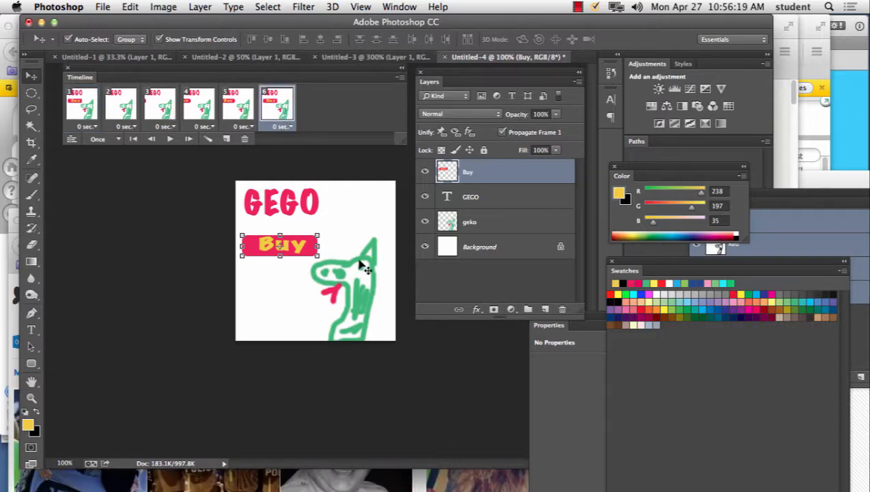
pyautogui.click(494, 223)
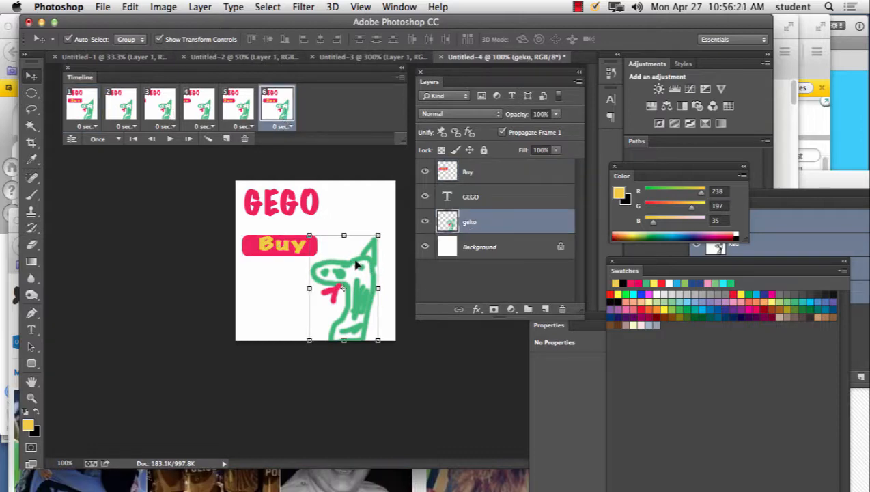
pyautogui.moveTo(355, 266); pyautogui.dragTo(354, 347)
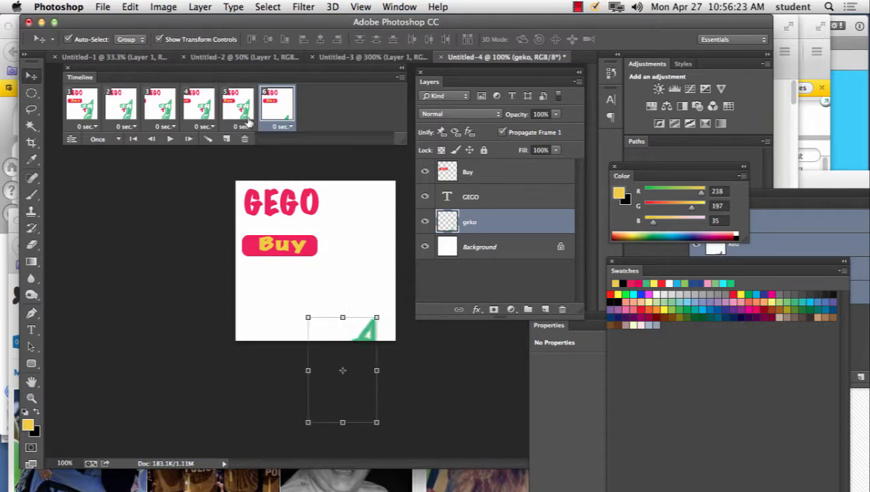
pyautogui.click(244, 118)
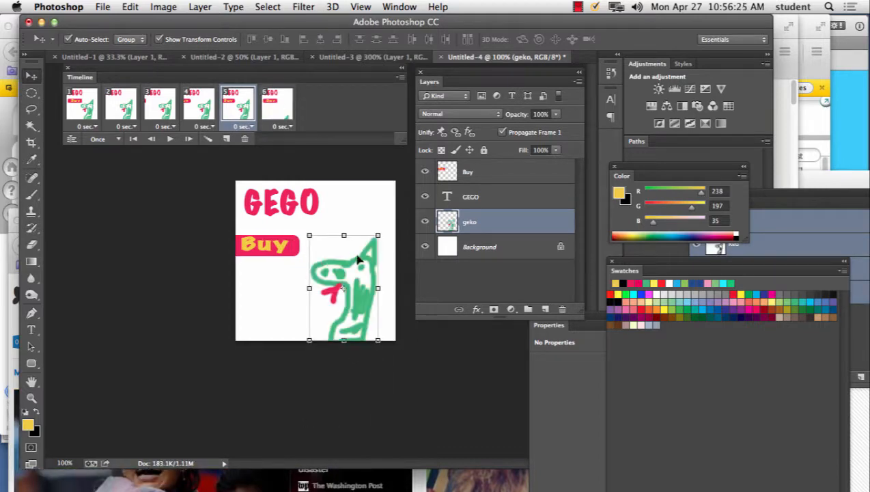
pyautogui.moveTo(359, 260)
pyautogui.mouseDown()
pyautogui.moveTo(358, 318)
pyautogui.moveTo(357, 298)
pyautogui.mouseUp()
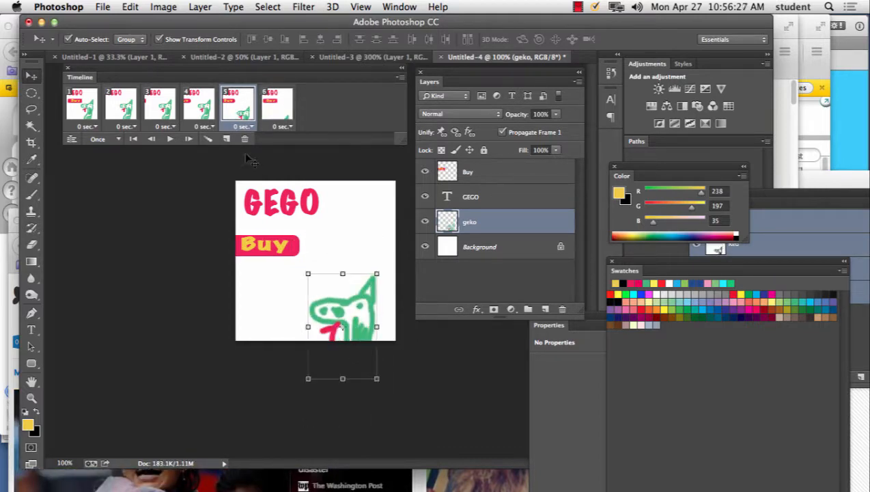
pyautogui.click(204, 113)
pyautogui.moveTo(355, 264); pyautogui.dragTo(354, 300)
pyautogui.click(159, 109)
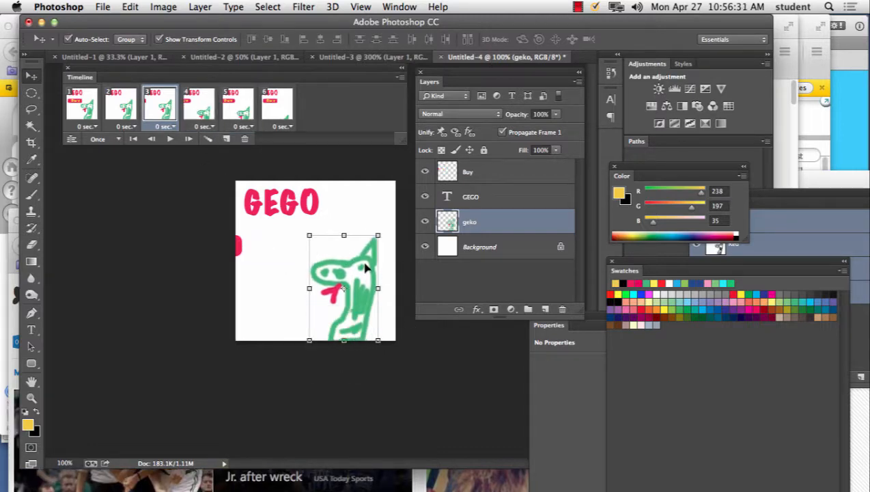
pyautogui.moveTo(360, 265); pyautogui.dragTo(353, 275)
pyautogui.click(130, 112)
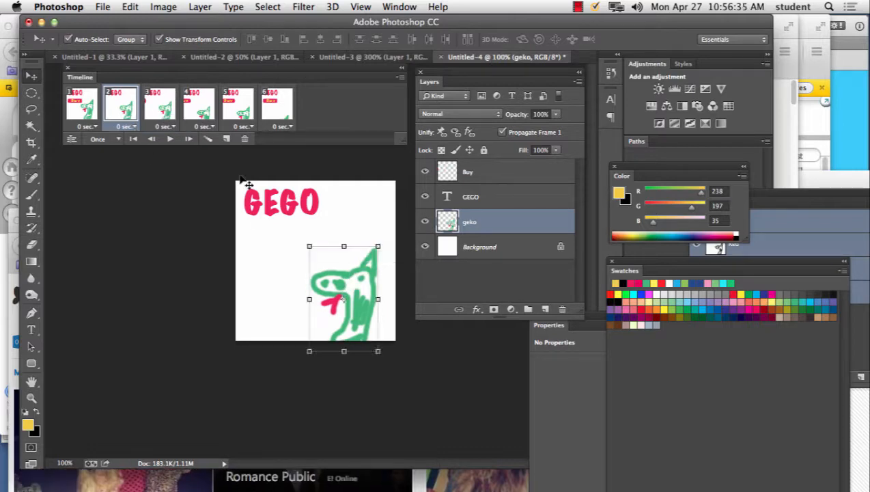
pyautogui.click(171, 139)
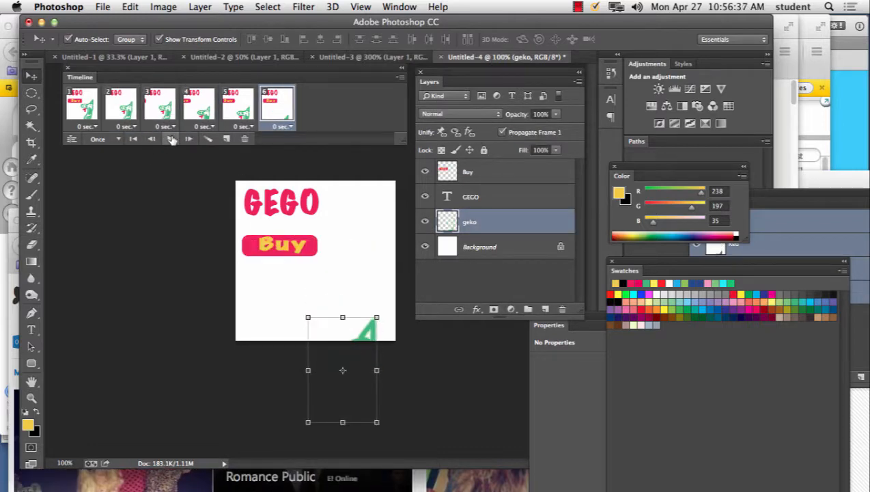
pyautogui.click(171, 139)
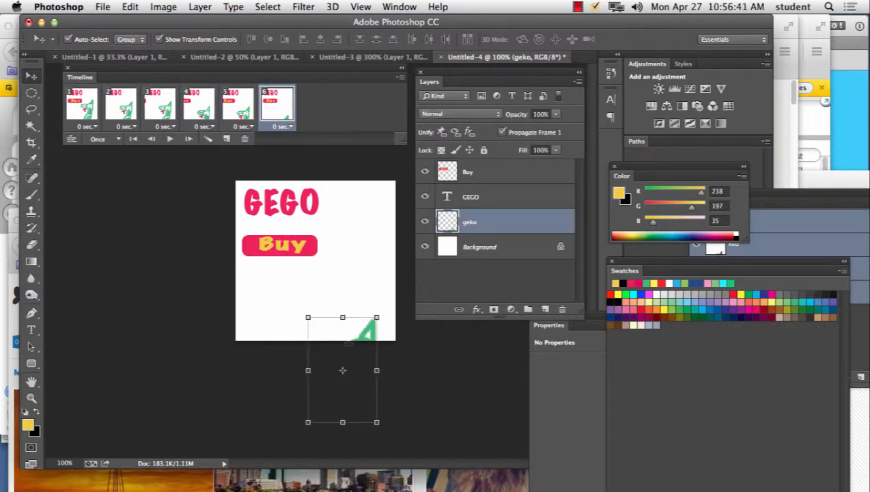
# Step: In frame 6, raise the gecko back up beside the Buy button, and play the animation
pyautogui.moveTo(370, 332); pyautogui.dragTo(364, 250)
pyautogui.click(171, 139)
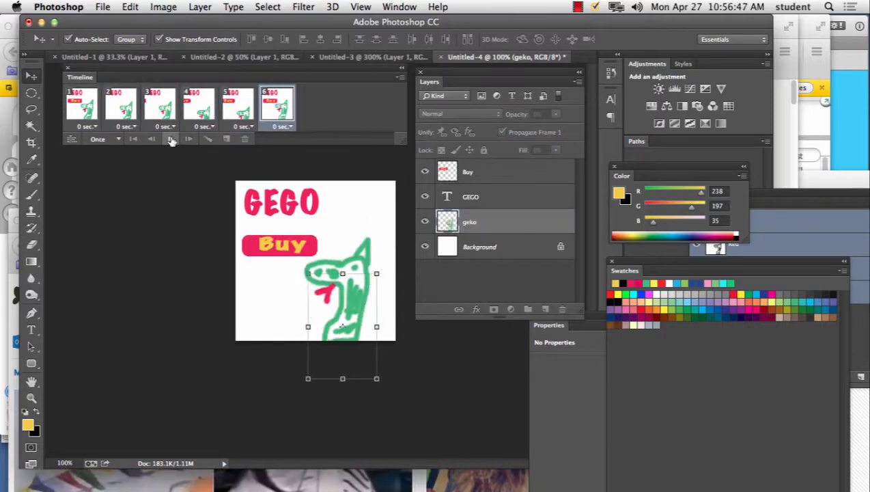
pyautogui.click(171, 140)
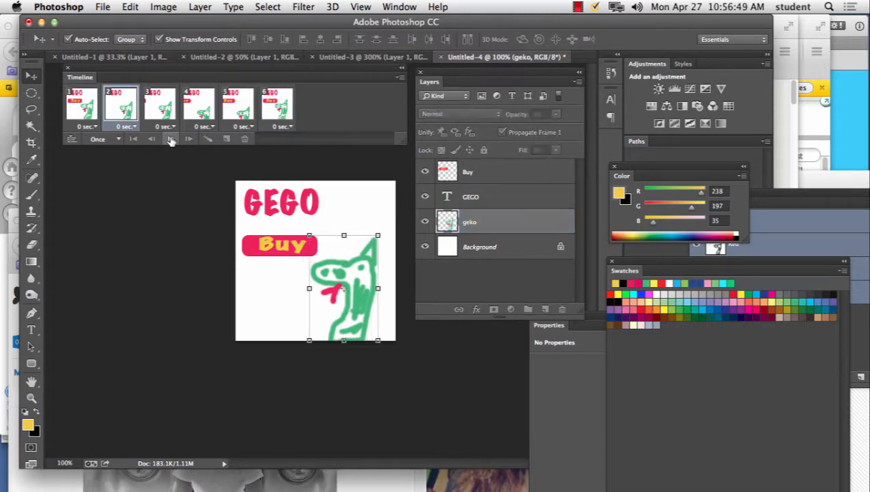
pyautogui.click(172, 140)
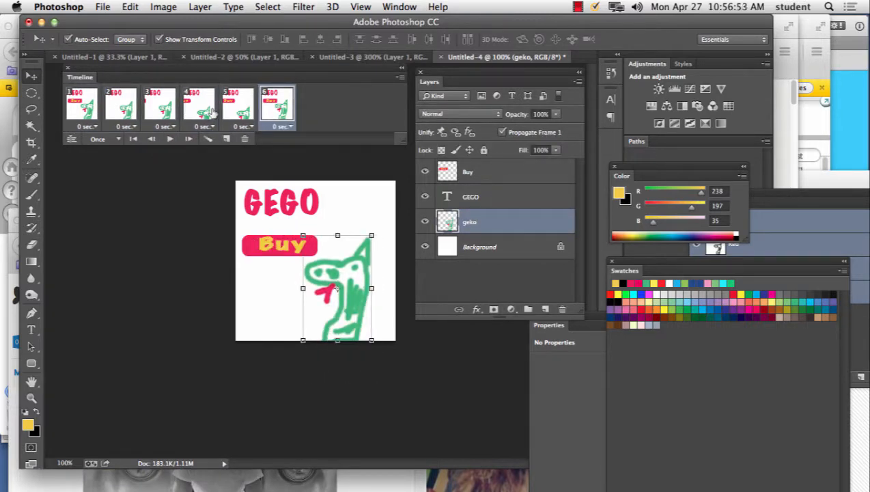
pyautogui.click(169, 139)
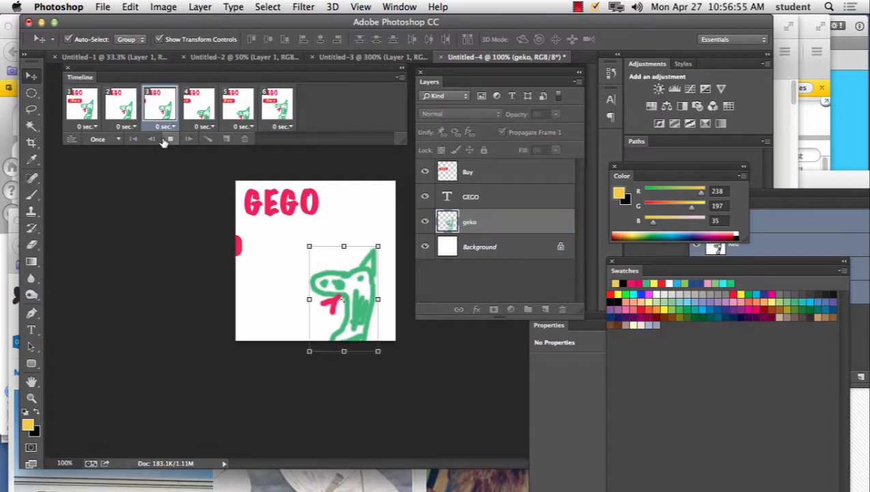
pyautogui.click(170, 139)
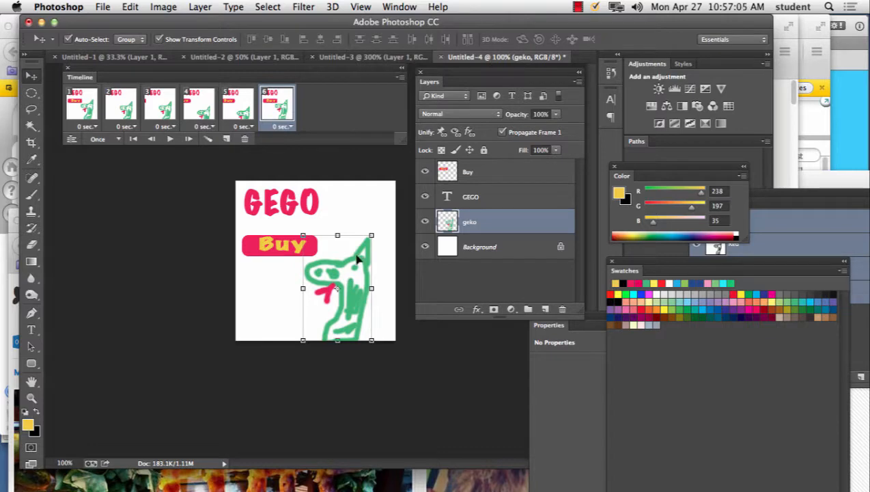
# Step: Move the gecko below the Buy button in frame 5, to the canvas's upper right in frame 3, and behind the GEGO title in frame 2
pyautogui.click(249, 111)
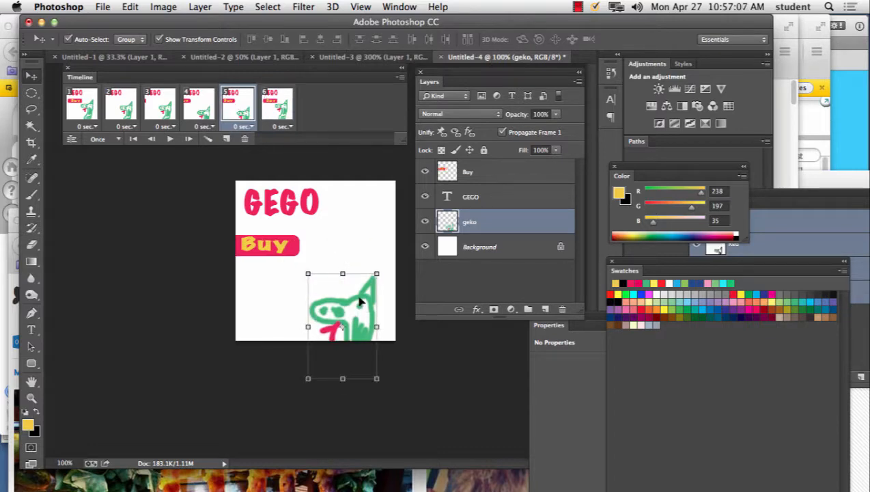
pyautogui.moveTo(358, 297); pyautogui.dragTo(287, 275)
pyautogui.click(167, 117)
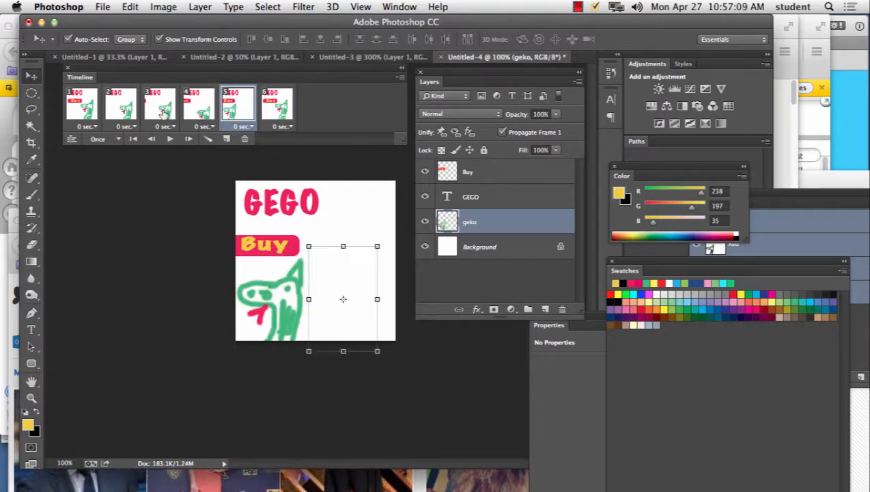
pyautogui.moveTo(365, 236); pyautogui.dragTo(379, 194)
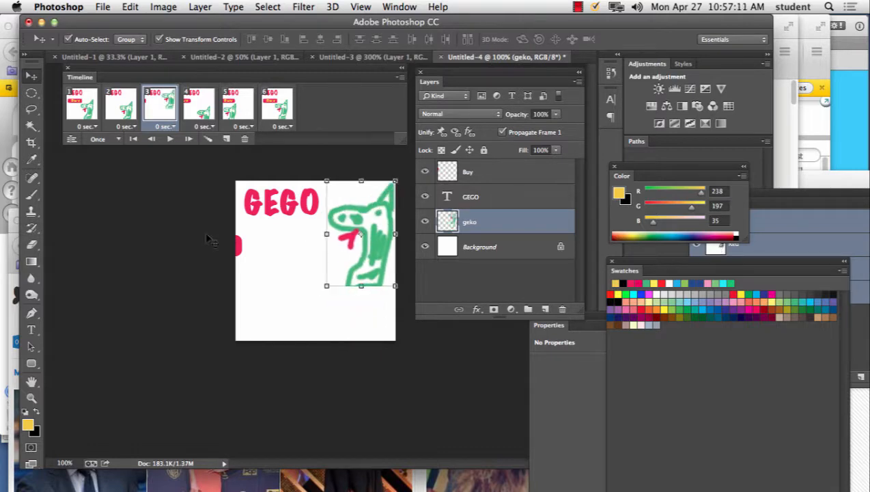
pyautogui.click(120, 110)
pyautogui.moveTo(347, 274); pyautogui.dragTo(256, 192)
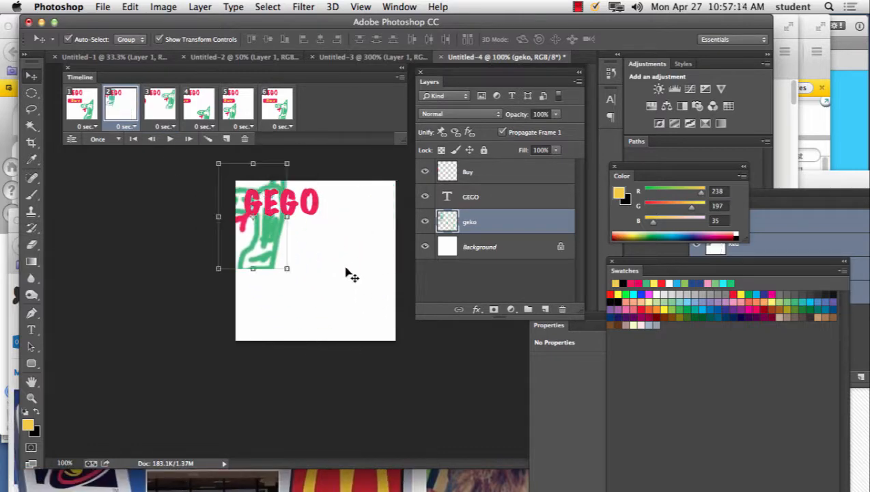
# Step: Play the animation several times to check the gecko jumping around the ad
pyautogui.click(170, 139)
pyautogui.click(170, 138)
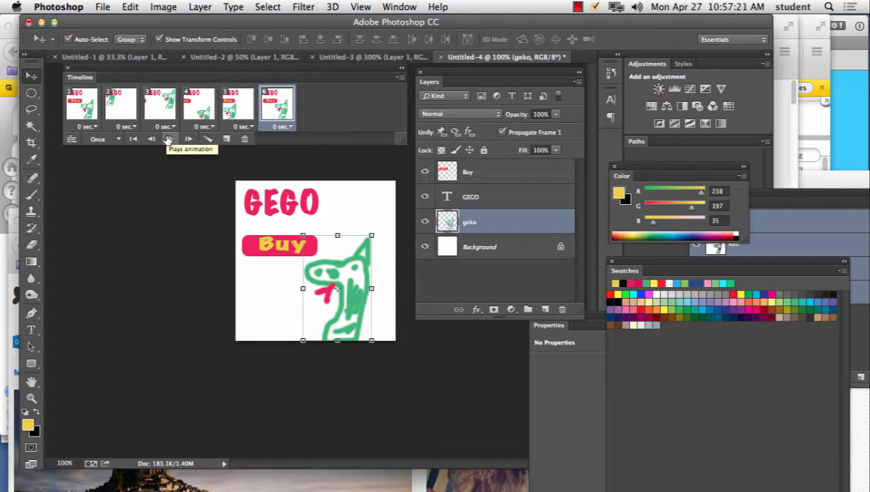
pyautogui.click(169, 138)
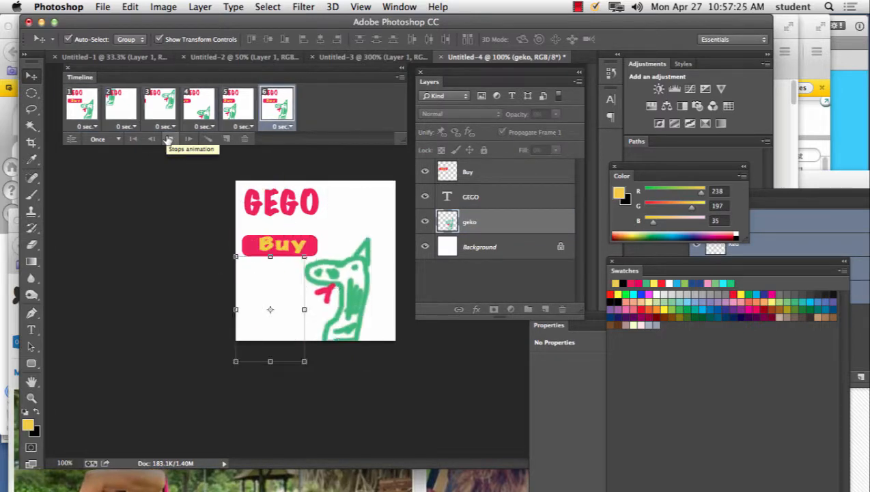
pyautogui.click(169, 139)
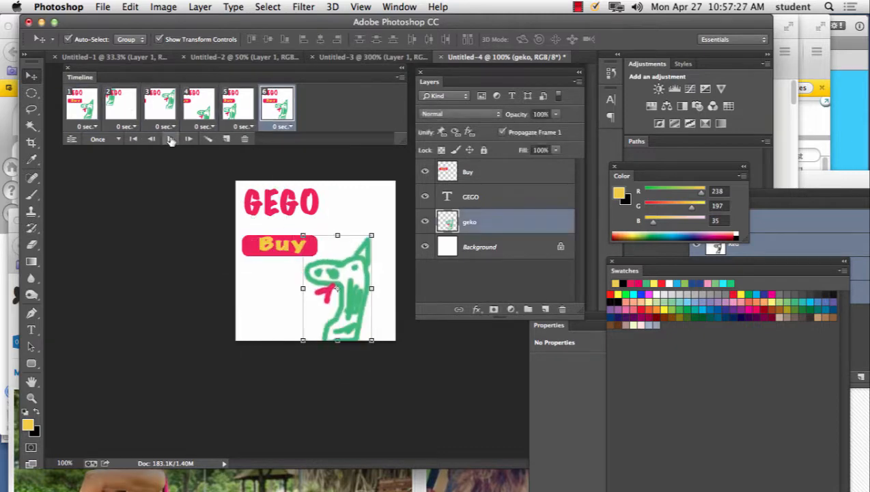
pyautogui.click(171, 139)
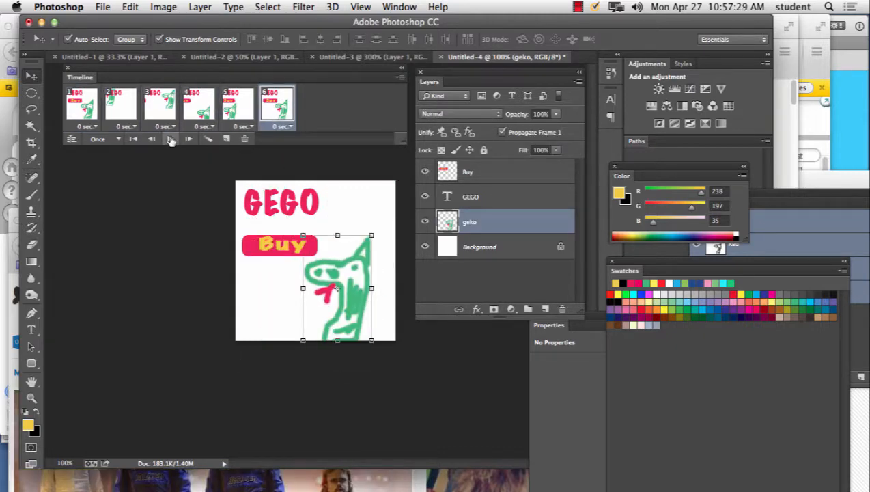
# Step: Replay the six-frame animation a few more times to check its speed
pyautogui.click(170, 139)
pyautogui.click(170, 139)
pyautogui.click(171, 139)
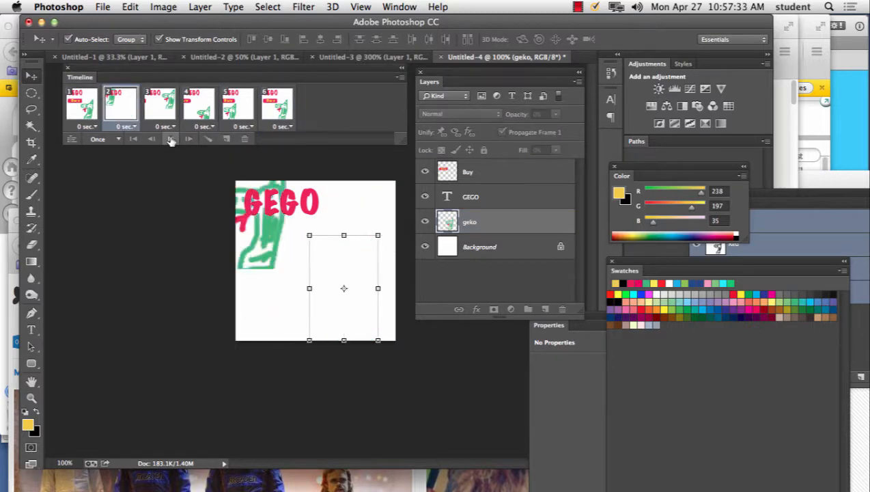
pyautogui.click(171, 139)
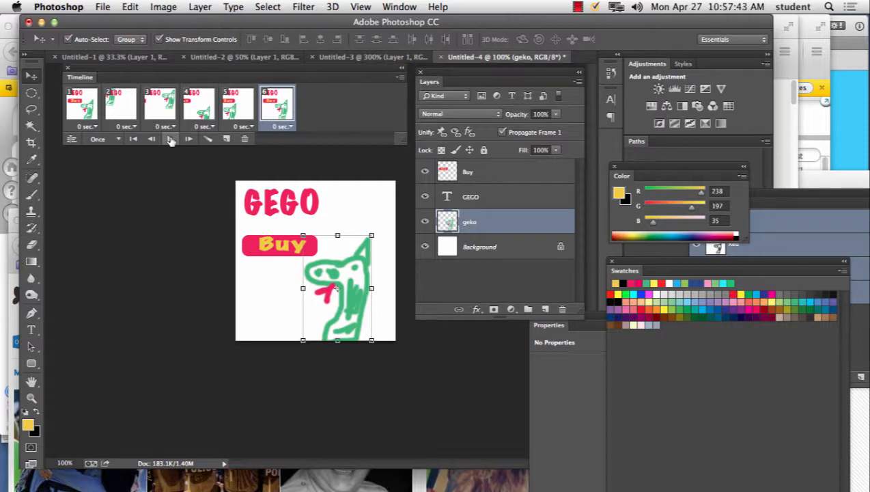
# Step: Step through the animation frames one by one to examine the gecko and Buy button positions
pyautogui.click(238, 107)
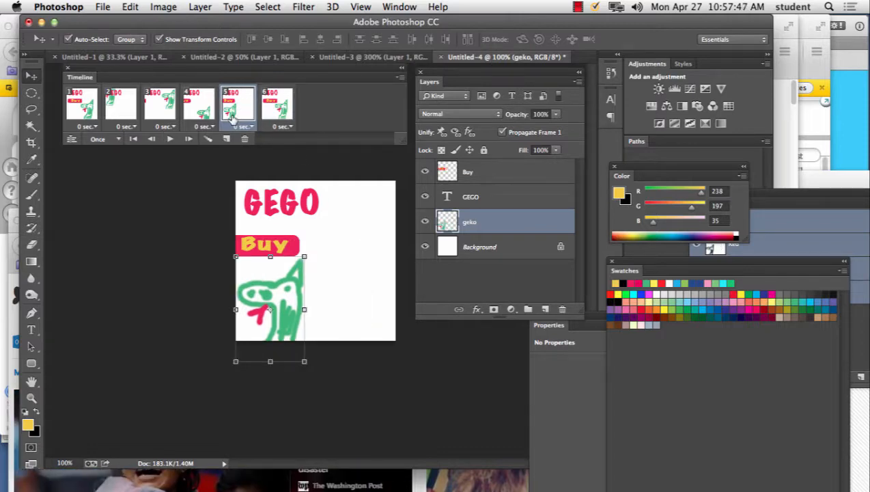
pyautogui.click(205, 117)
pyautogui.click(164, 113)
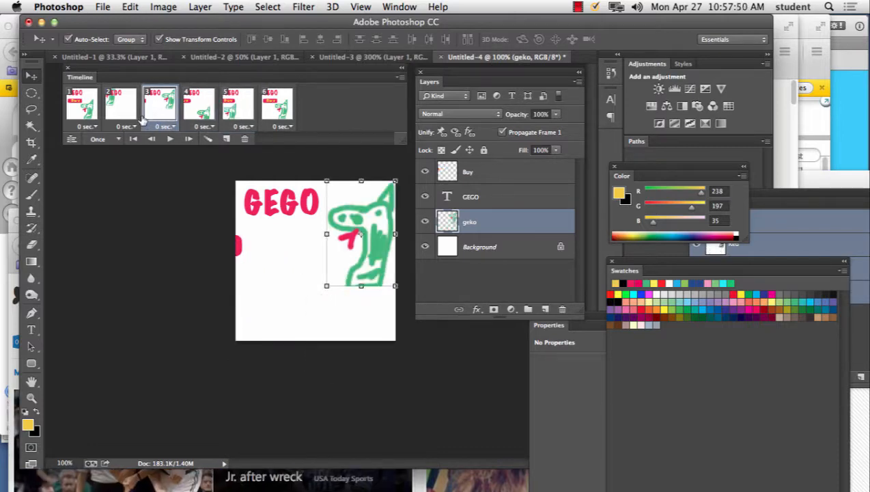
pyautogui.click(185, 113)
pyautogui.click(138, 109)
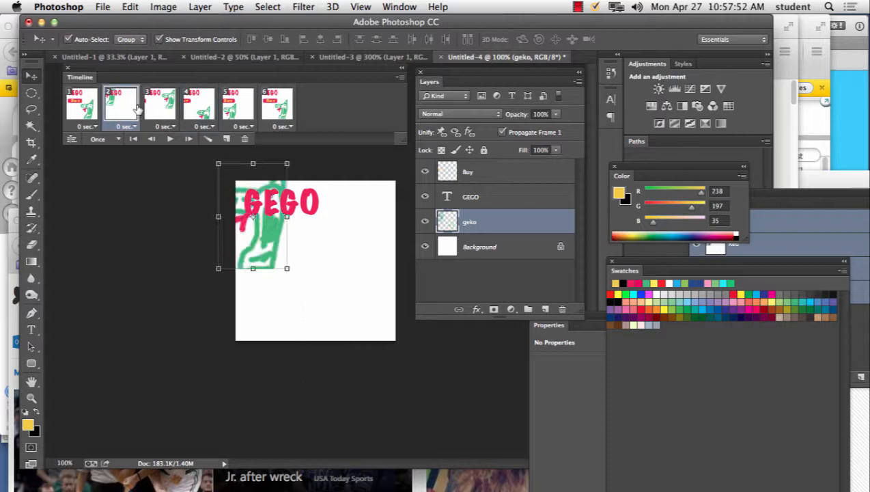
pyautogui.click(198, 109)
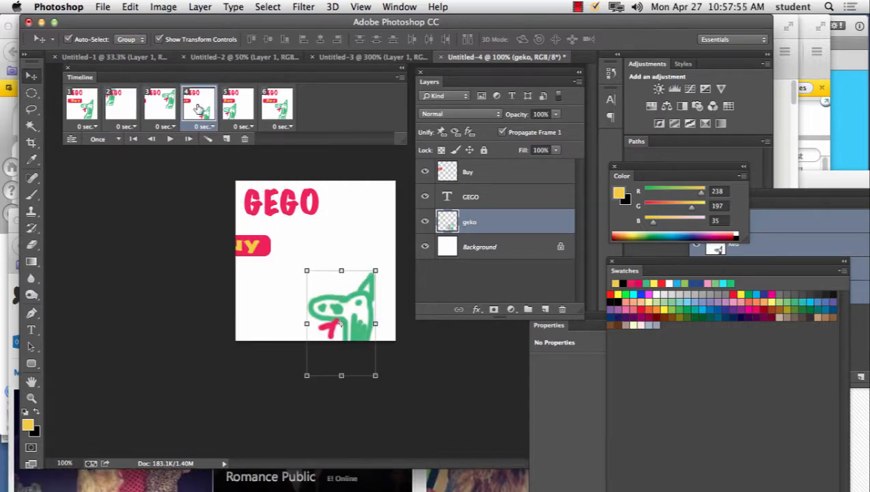
pyautogui.click(234, 106)
pyautogui.click(286, 104)
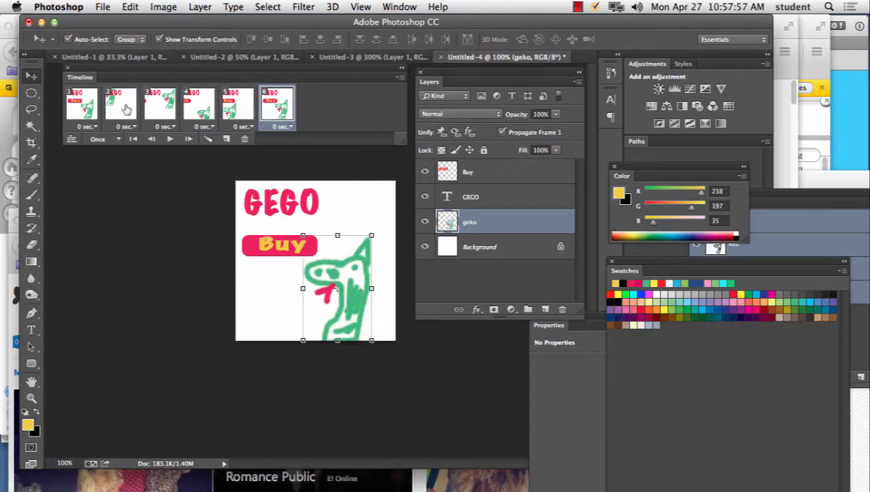
pyautogui.click(83, 109)
pyautogui.click(120, 109)
pyautogui.click(160, 108)
pyautogui.click(198, 106)
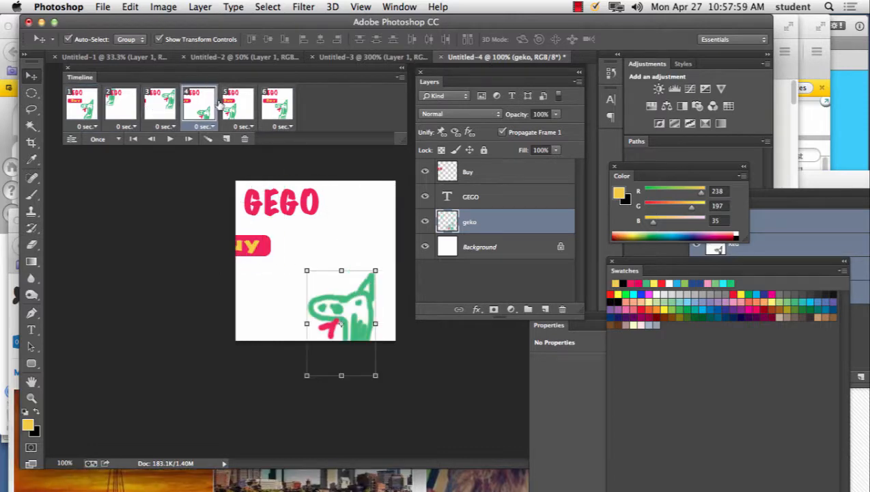
pyautogui.click(239, 106)
pyautogui.click(285, 105)
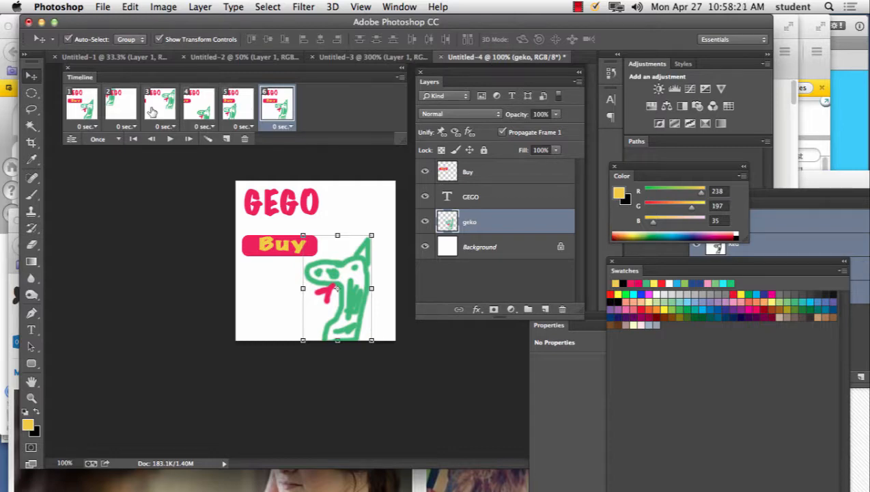
# Step: Set the delay of all six frames to 0.5 seconds and play the animation
pyautogui.keyDown('shift'); pyautogui.click(82, 111); pyautogui.keyUp('shift')
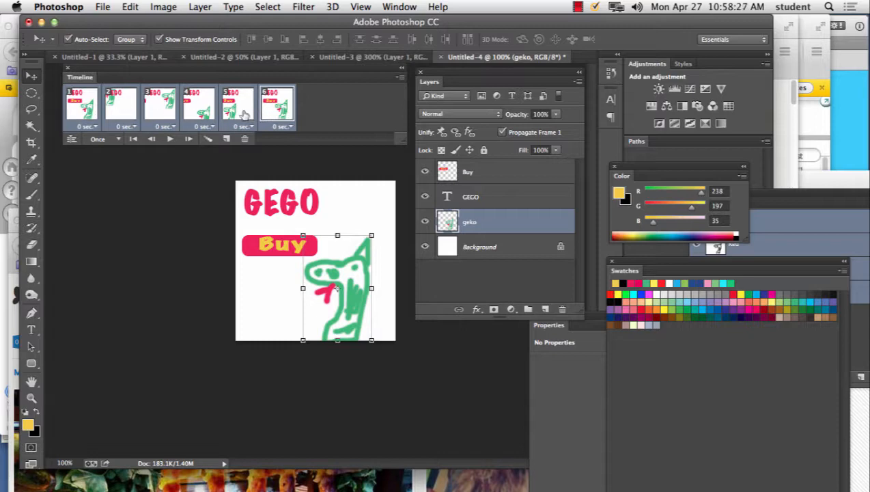
pyautogui.click(170, 127)
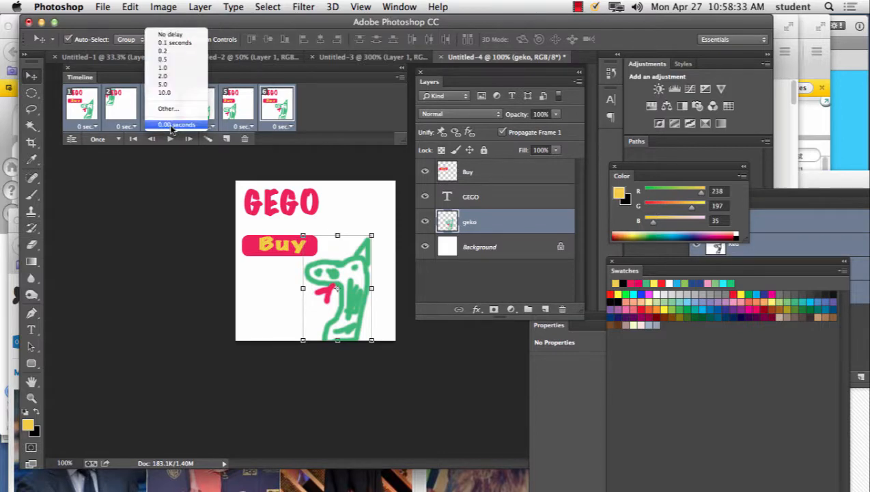
pyautogui.click(183, 60)
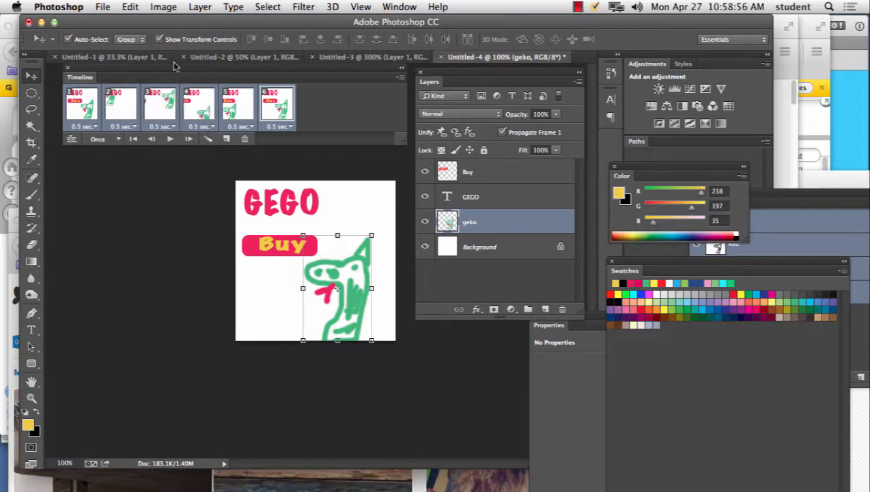
pyautogui.click(171, 140)
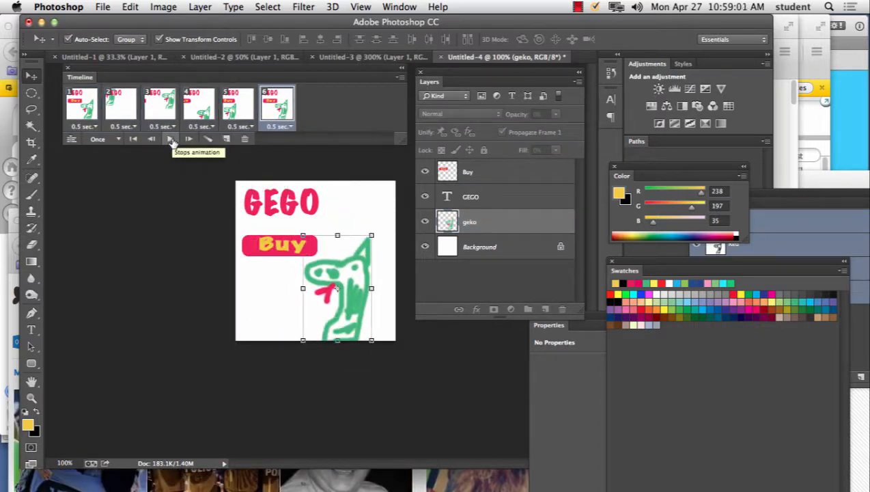
# Step: Set the delay of all six frames to 0.2 seconds and play the animation repeatedly
pyautogui.click(92, 119)
pyautogui.keyDown('shift'); pyautogui.click(271, 115); pyautogui.keyUp('shift')
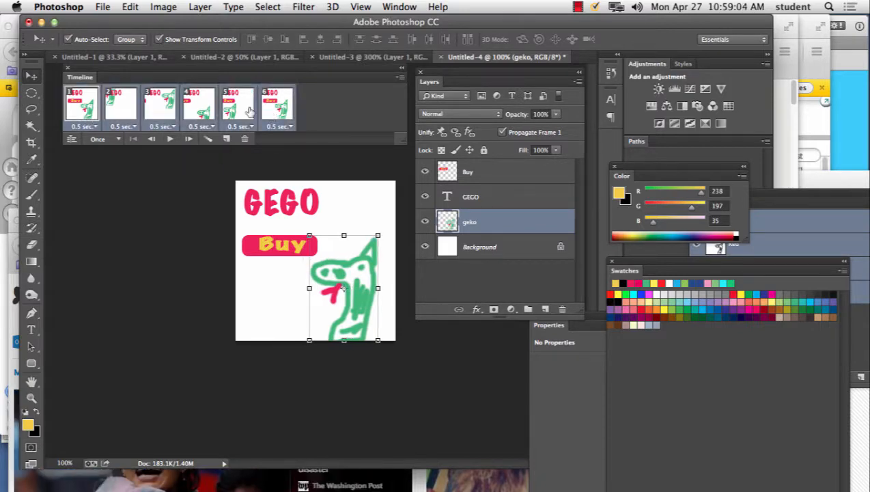
pyautogui.click(207, 127)
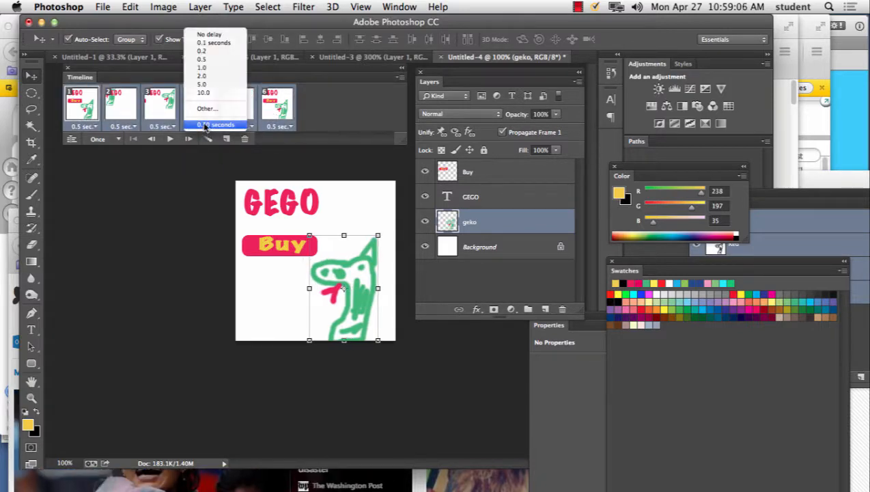
pyautogui.click(206, 54)
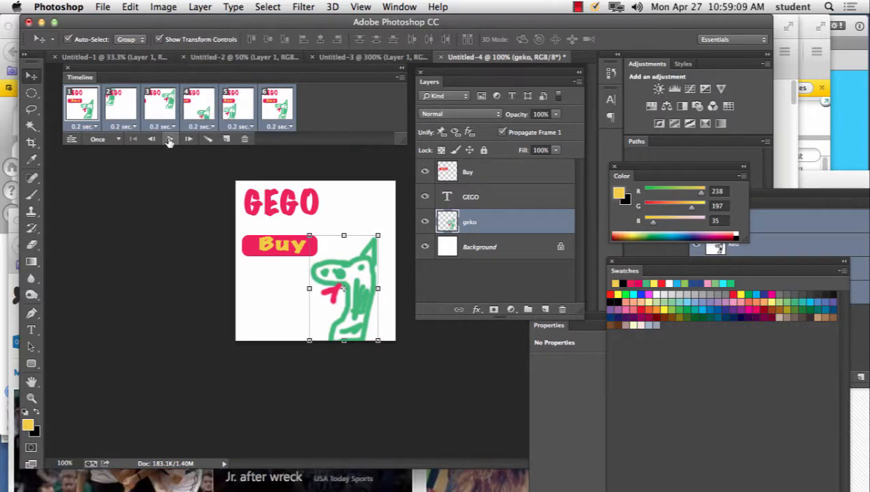
pyautogui.click(170, 139)
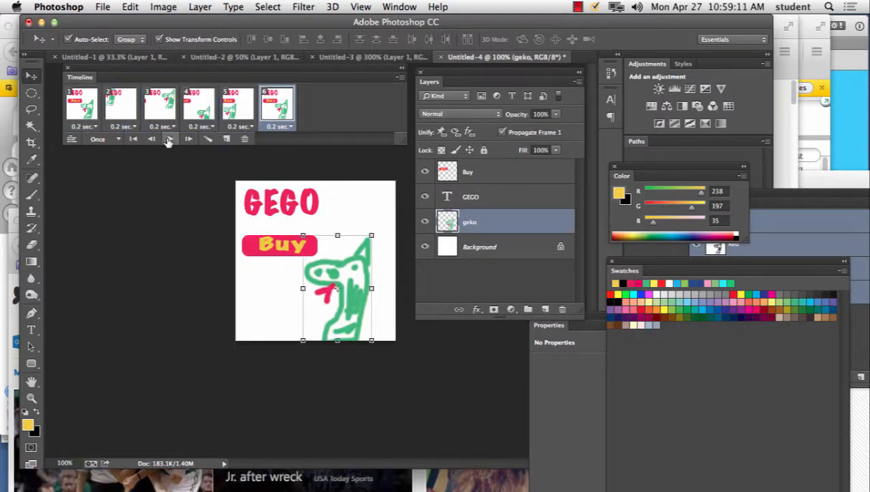
pyautogui.click(170, 139)
pyautogui.click(169, 139)
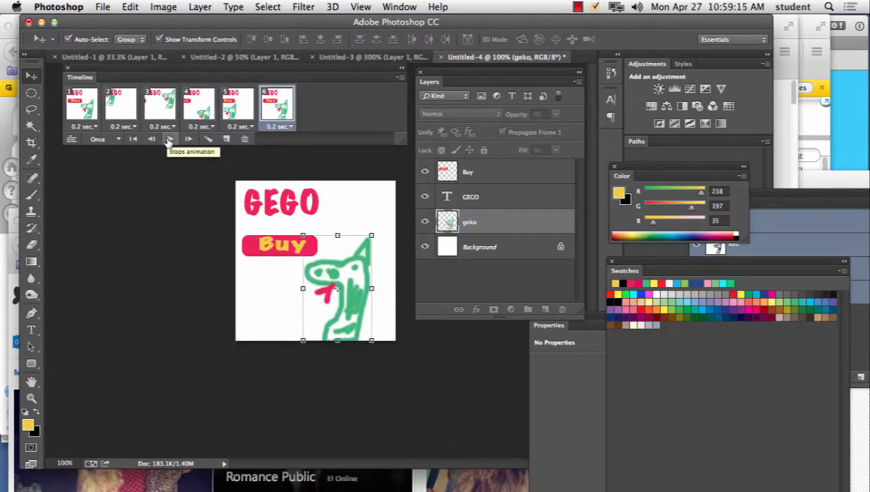
# Step: Set the delay of all six frames to 0.1 seconds and play the animation
pyautogui.keyDown('shift'); pyautogui.click(80, 123); pyautogui.keyUp('shift')
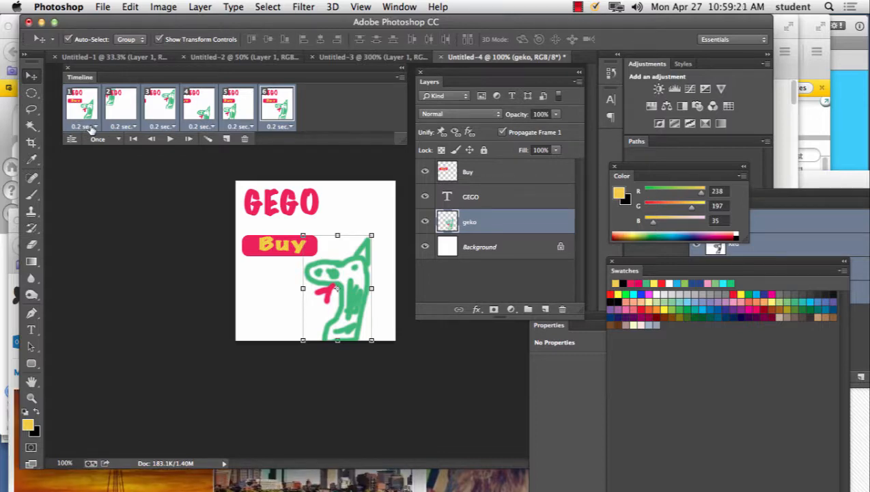
pyautogui.click(92, 127)
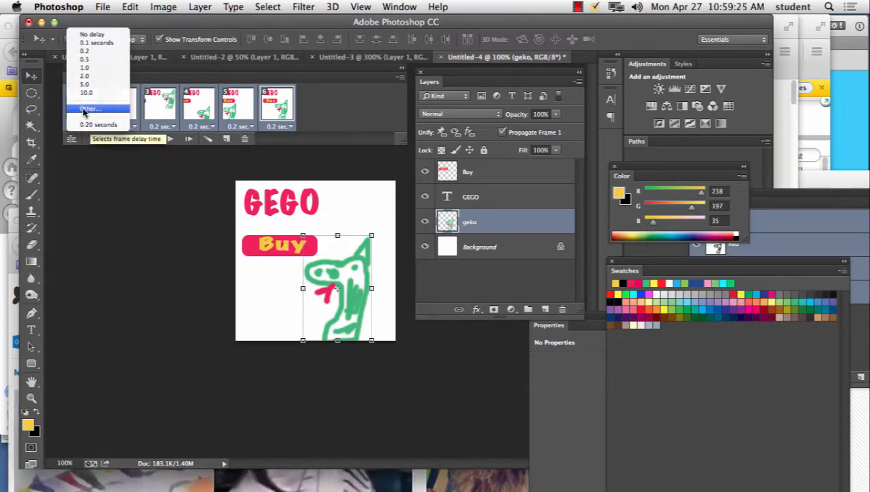
pyautogui.click(101, 43)
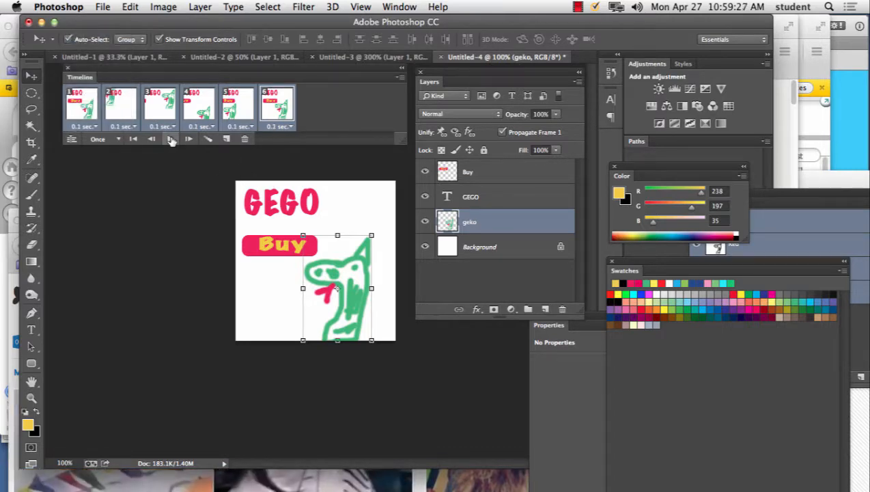
pyautogui.click(171, 140)
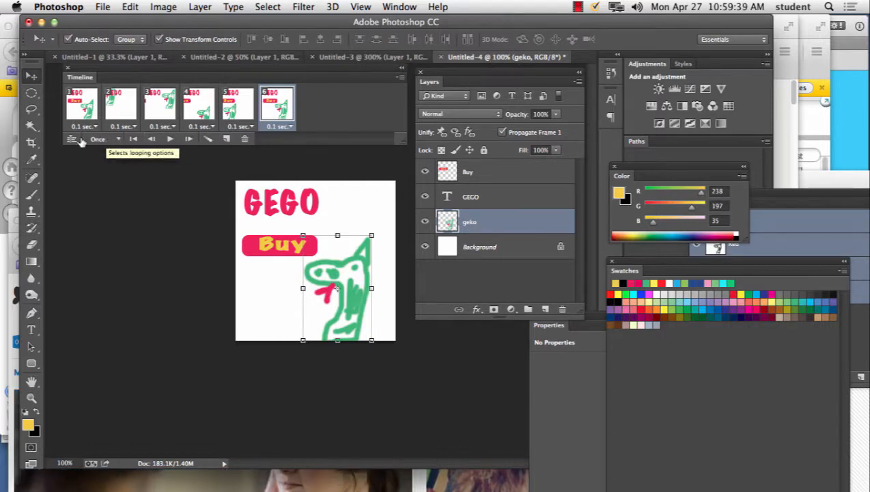
# Step: Set the animation to loop forever, play it, and stop the playback
pyautogui.click(107, 141)
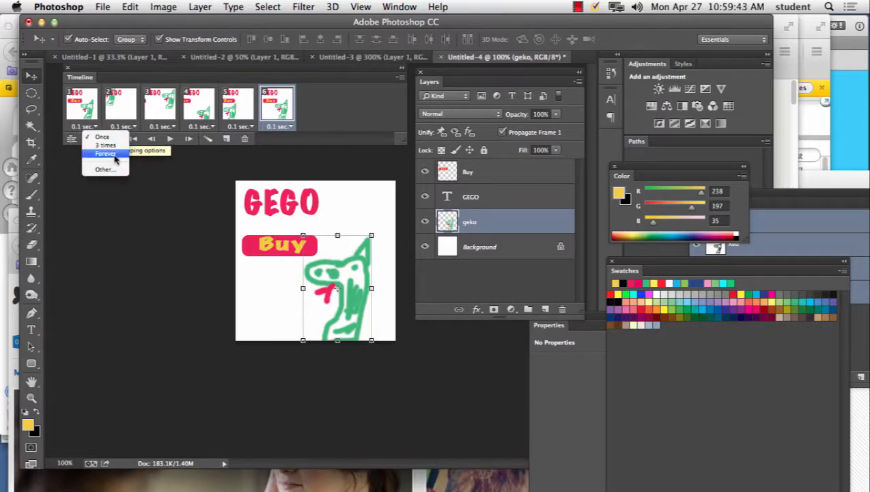
pyautogui.click(114, 156)
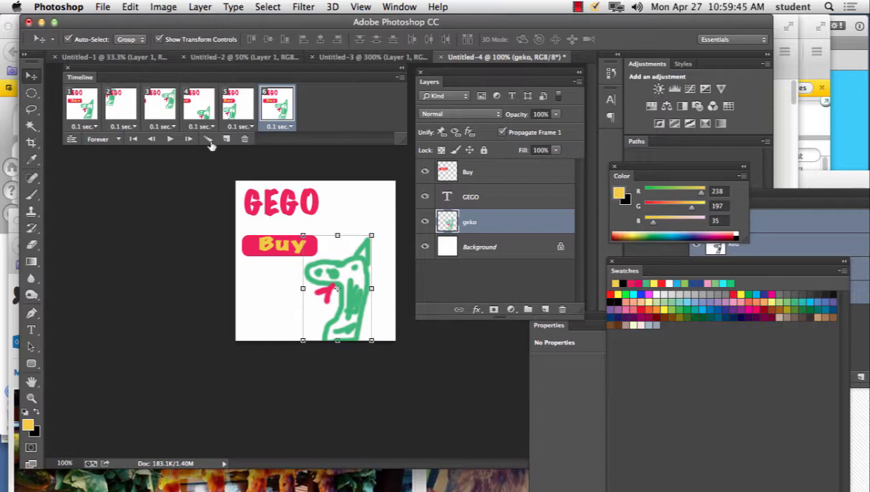
pyautogui.click(171, 140)
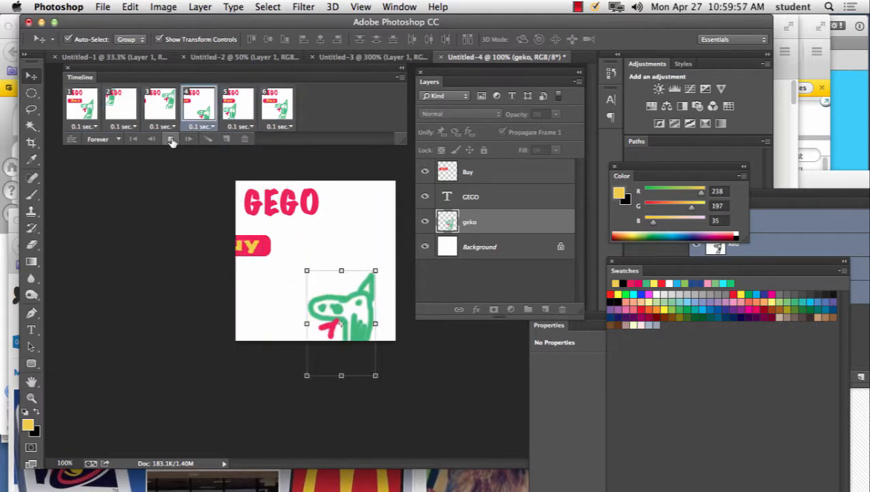
pyautogui.click(172, 139)
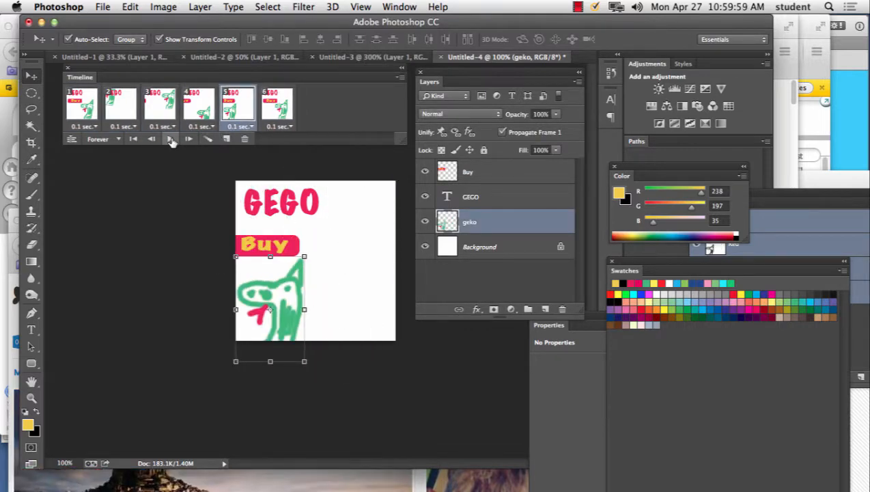
# Step: Export the animation for the web in GIF format as ad.gif in the week13 folder
pyautogui.click(102, 7)
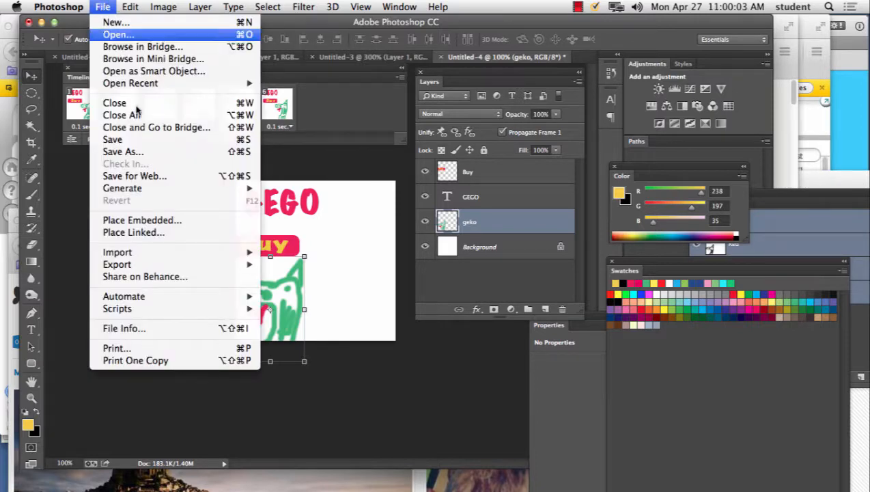
pyautogui.click(153, 177)
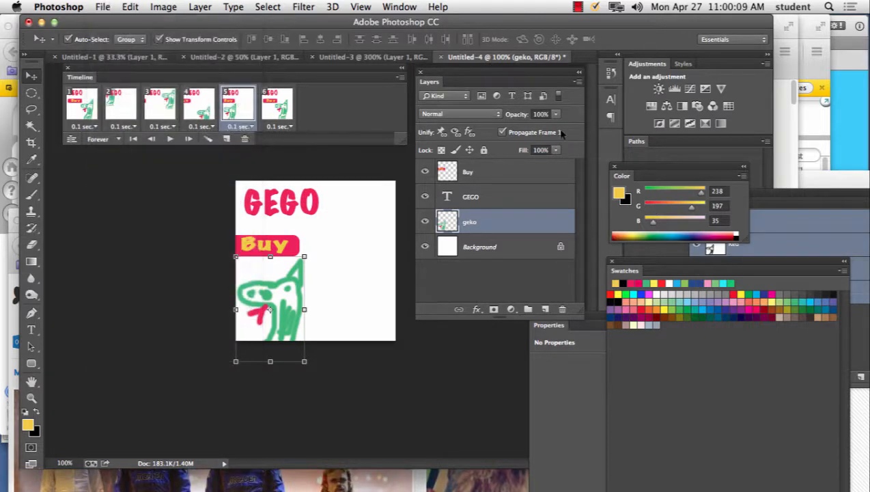
pyautogui.click(555, 55)
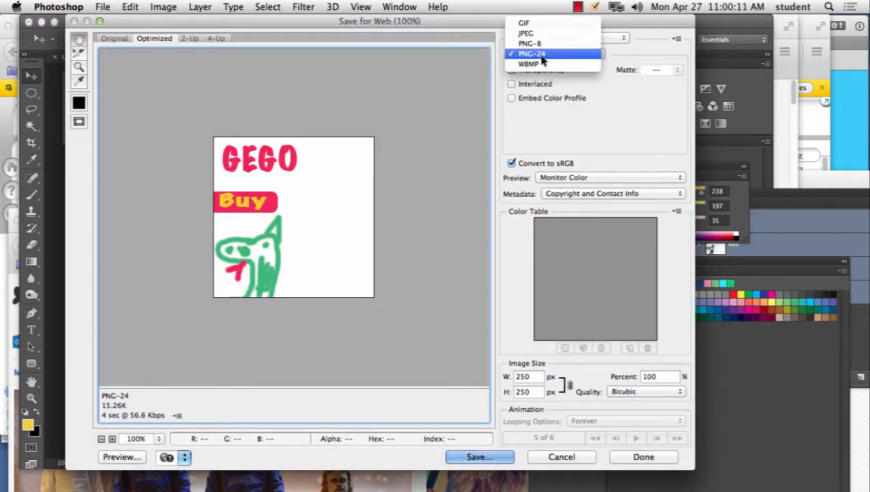
pyautogui.click(538, 26)
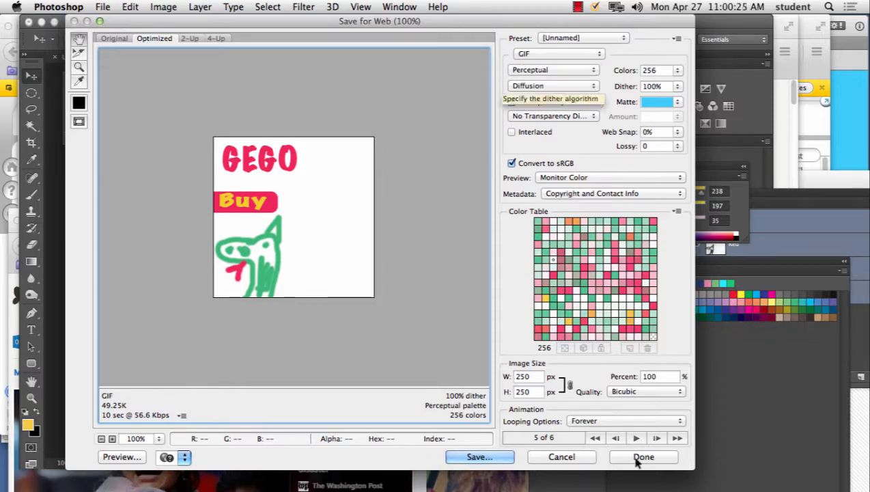
pyautogui.moveTo(647, 486)
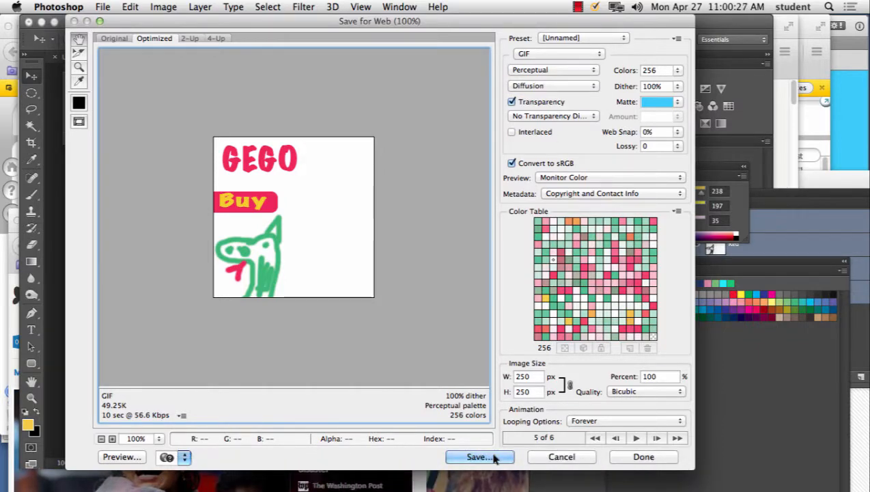
pyautogui.press('Return')
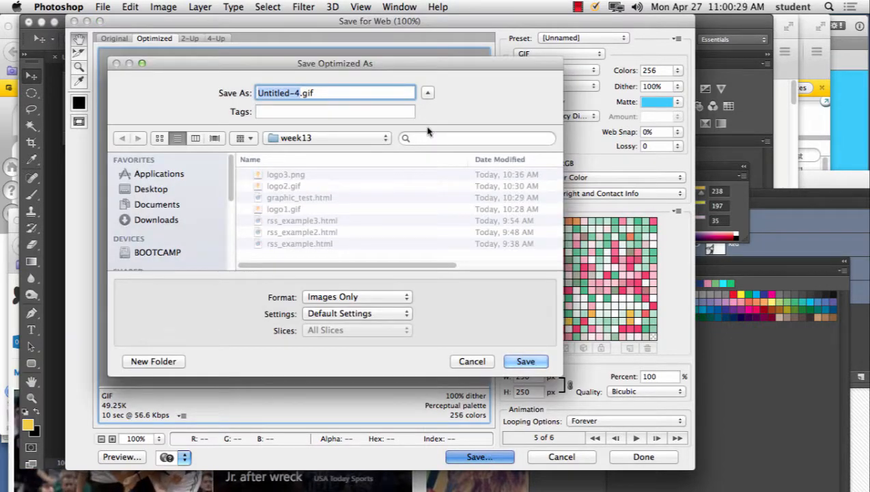
pyautogui.write('ad')
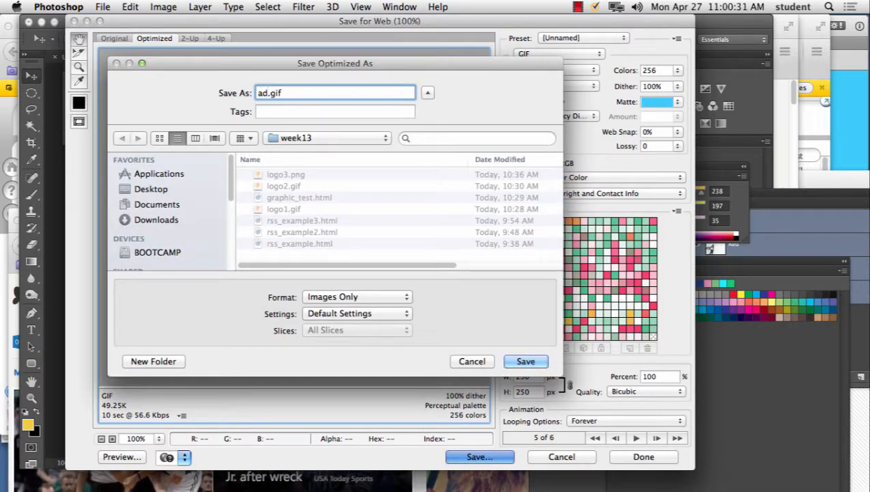
pyautogui.click(521, 361)
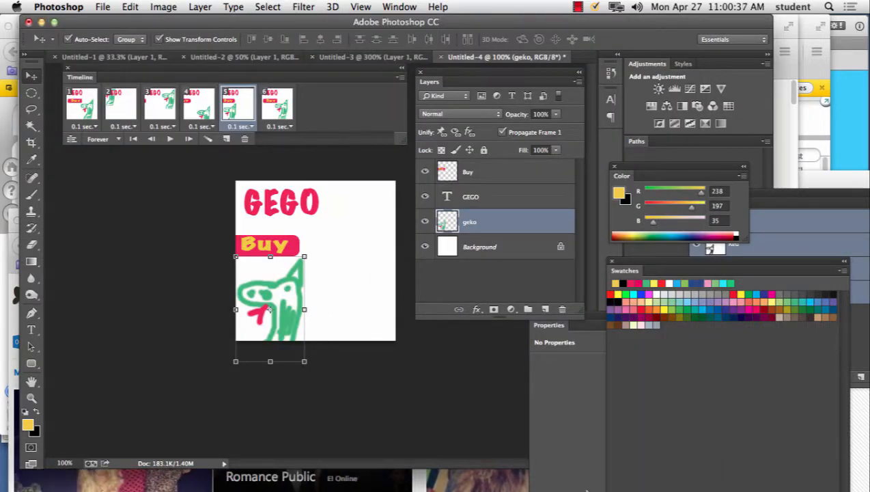
# Step: Switch to Dreamweaver and insert the image ad.gif from the week13 folder below the two flower logos in graphic_test.html
pyautogui.click(426, 467)
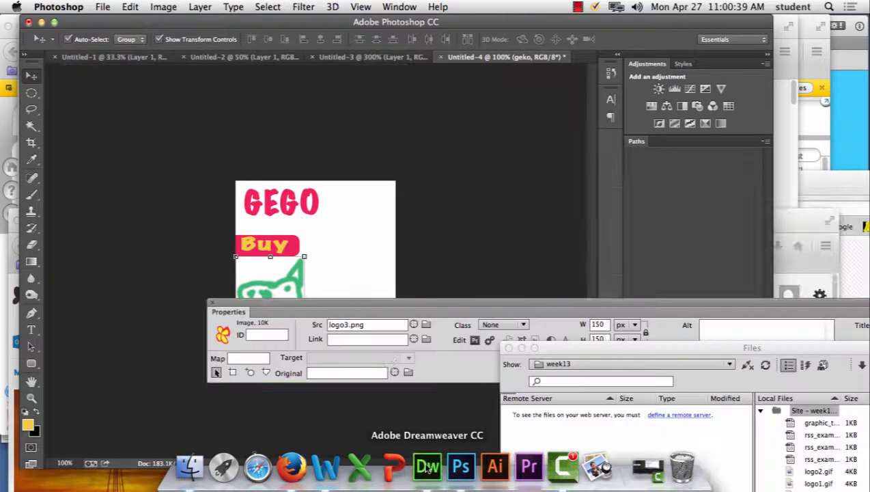
pyautogui.press('super+minus')
pyautogui.press('super+minus')
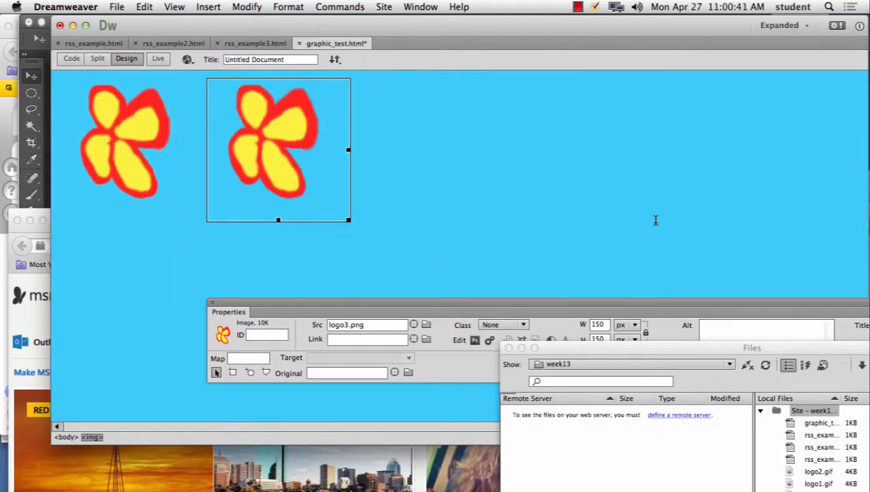
pyautogui.click(479, 175)
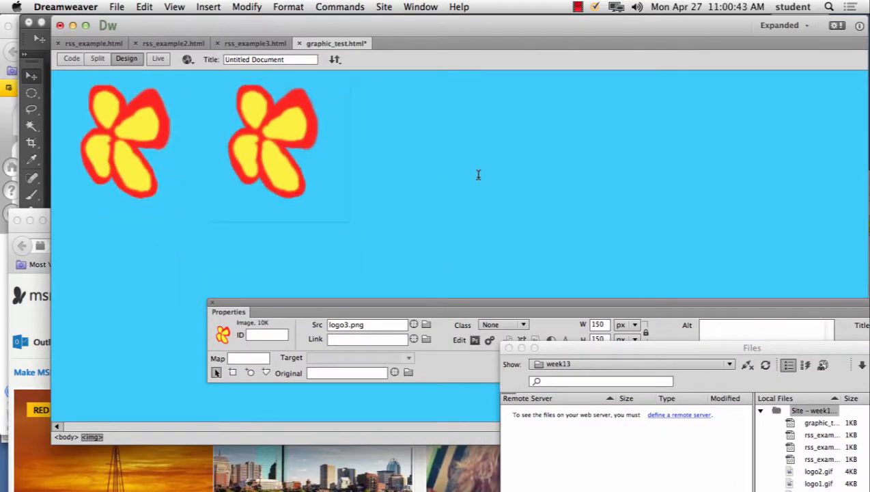
pyautogui.click(209, 7)
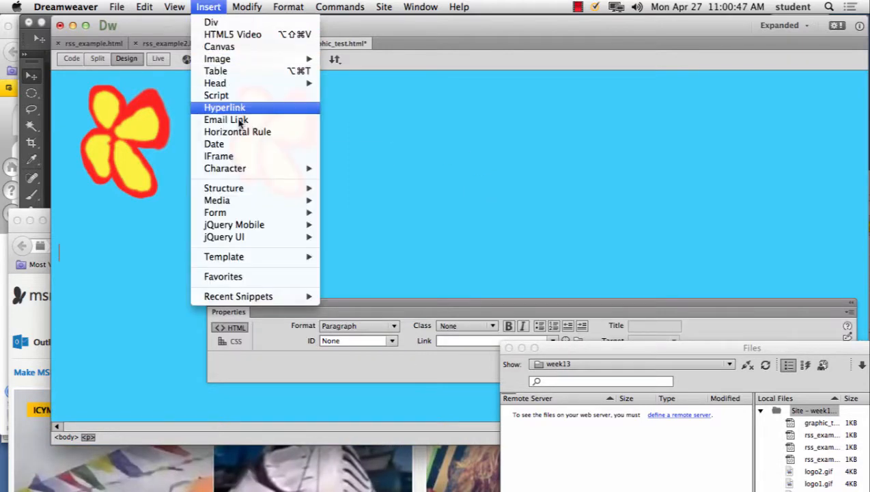
pyautogui.moveTo(247, 64)
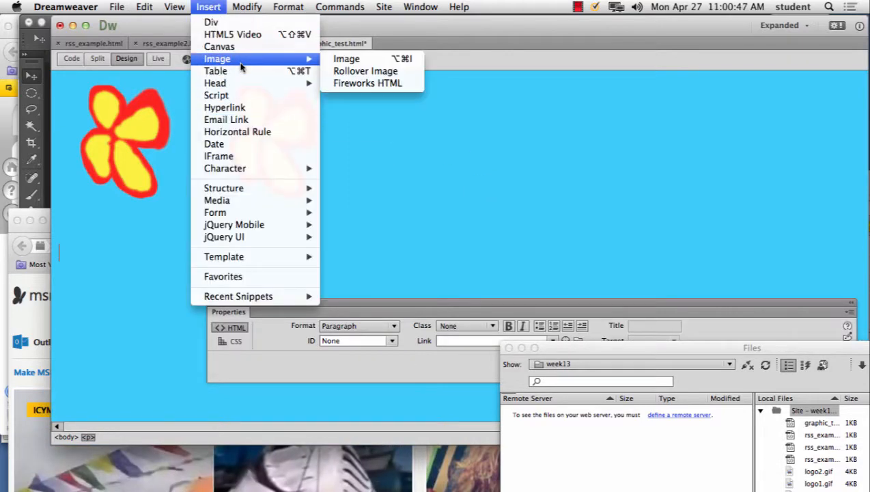
pyautogui.click(367, 62)
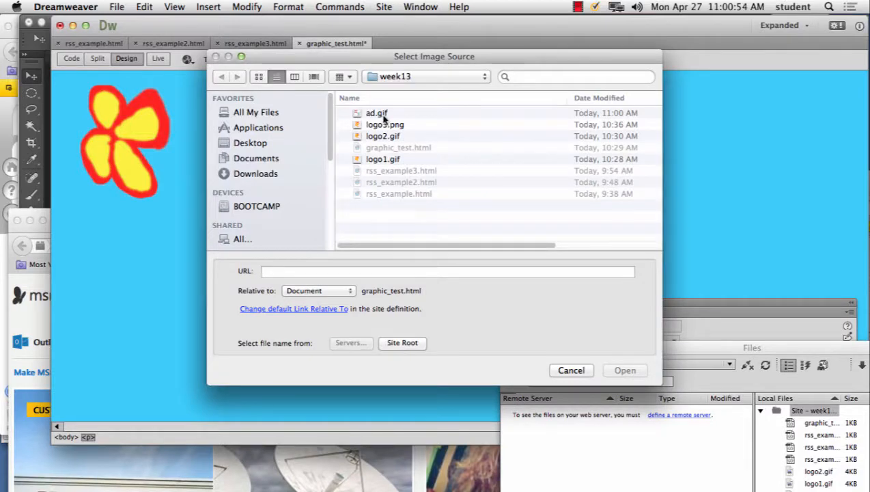
pyautogui.click(379, 113)
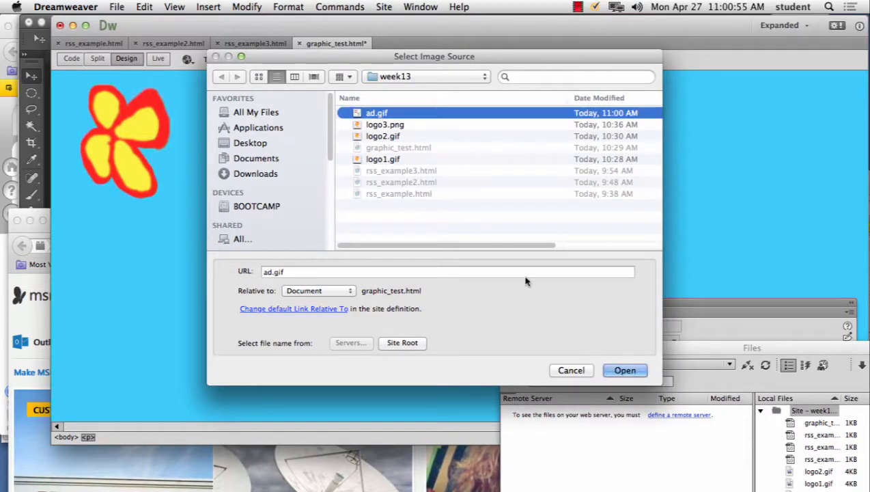
pyautogui.click(623, 370)
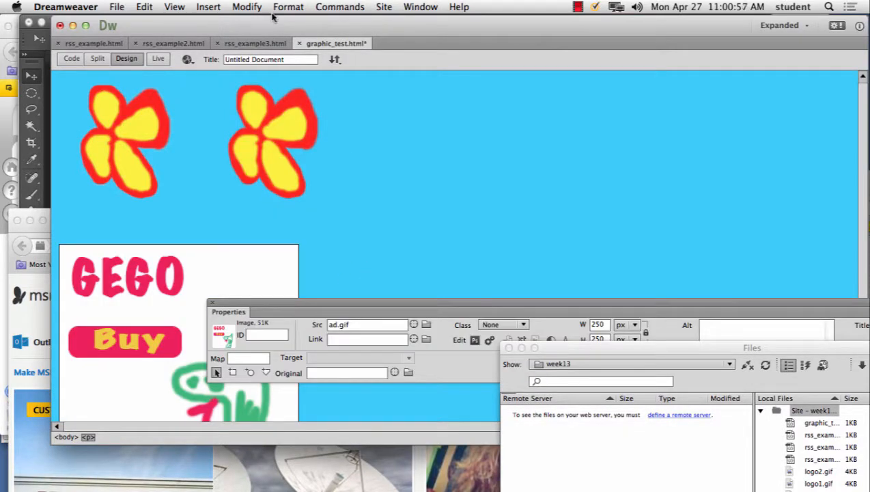
# Step: Preview graphic_test.html in Firefox, saving the page's changes, and move the browser window up so the whole ad can be viewed
pyautogui.click(187, 59)
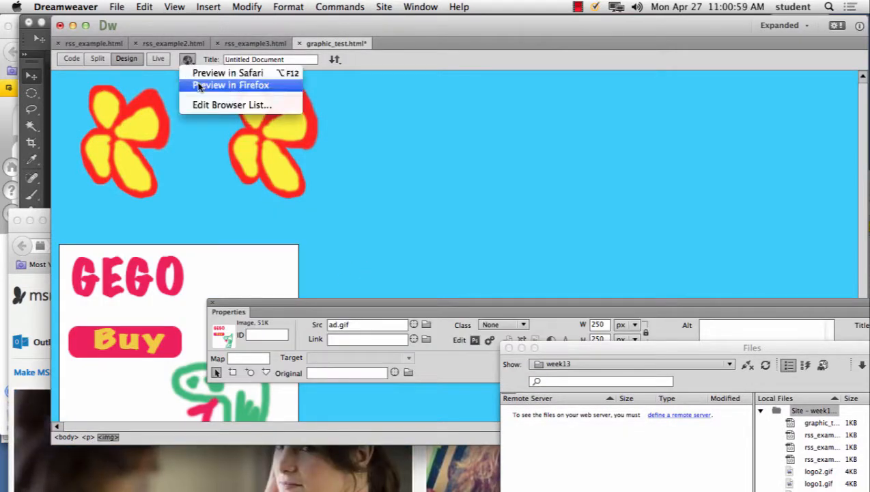
pyautogui.click(199, 86)
pyautogui.click(507, 269)
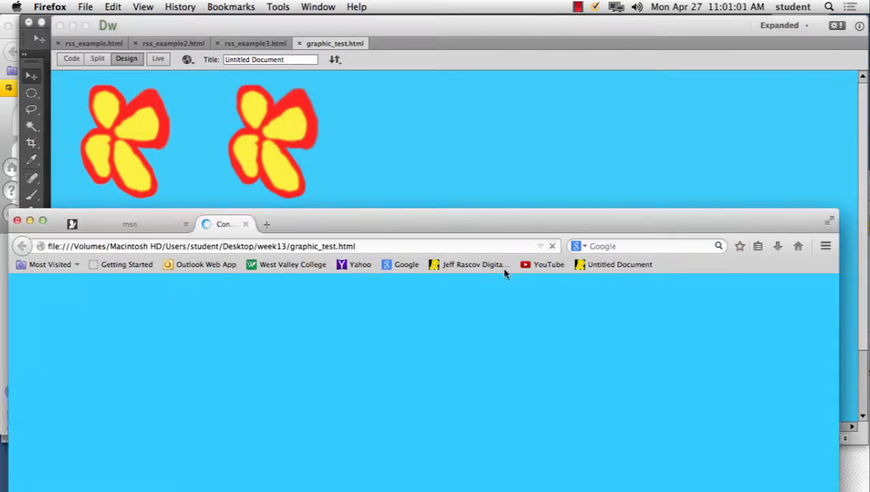
pyautogui.moveTo(442, 225); pyautogui.dragTo(512, 53)
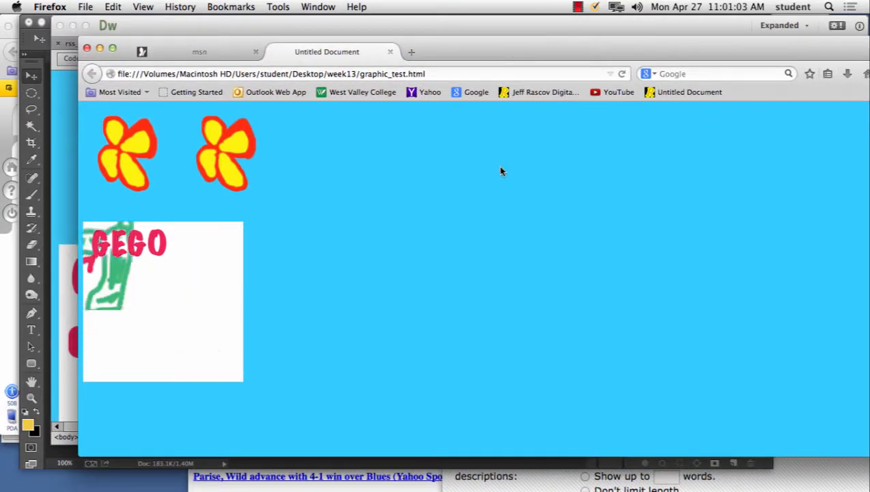